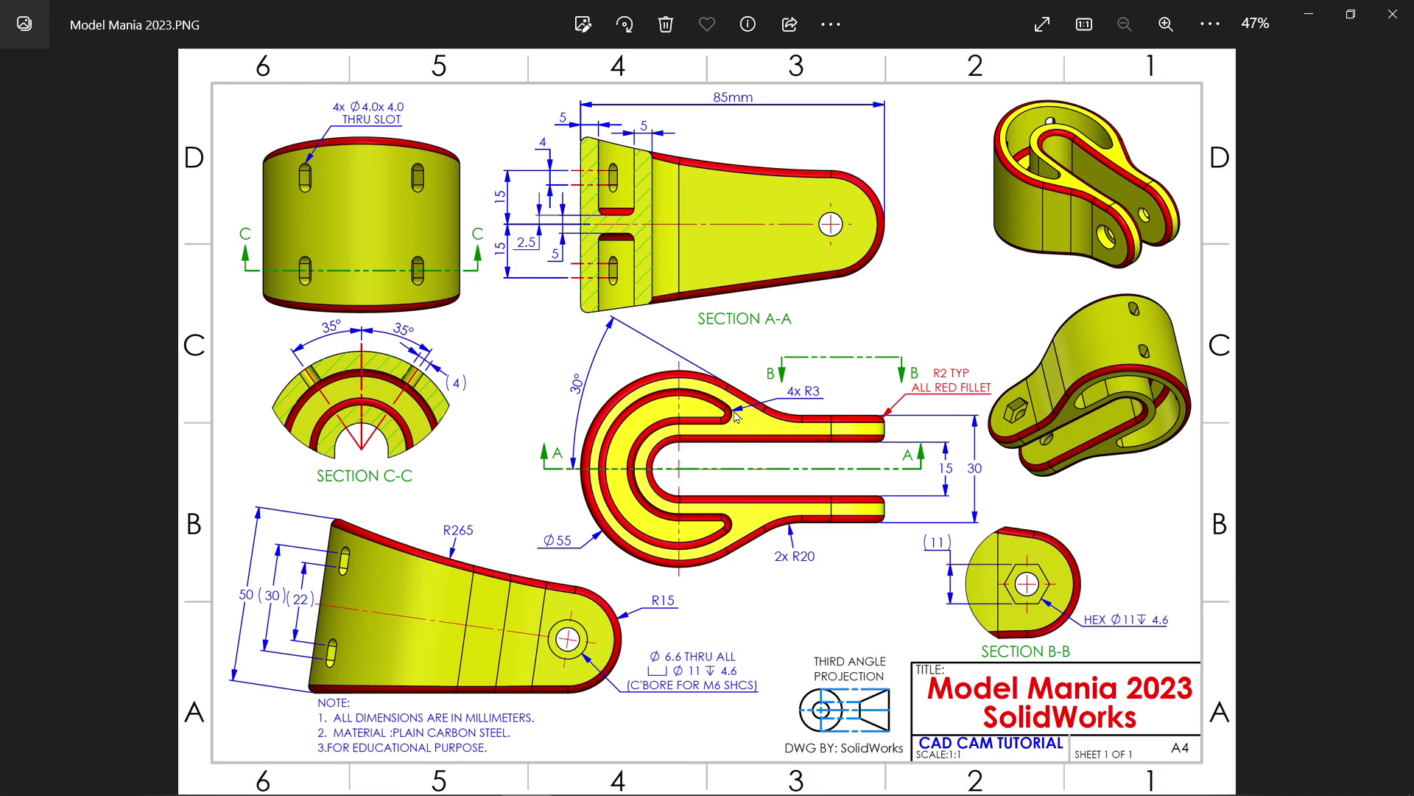
Step: Minimize the Photos window showing the Model Mania 2023 drawing to reveal SOLIDWORKS
left_click(1313, 18)
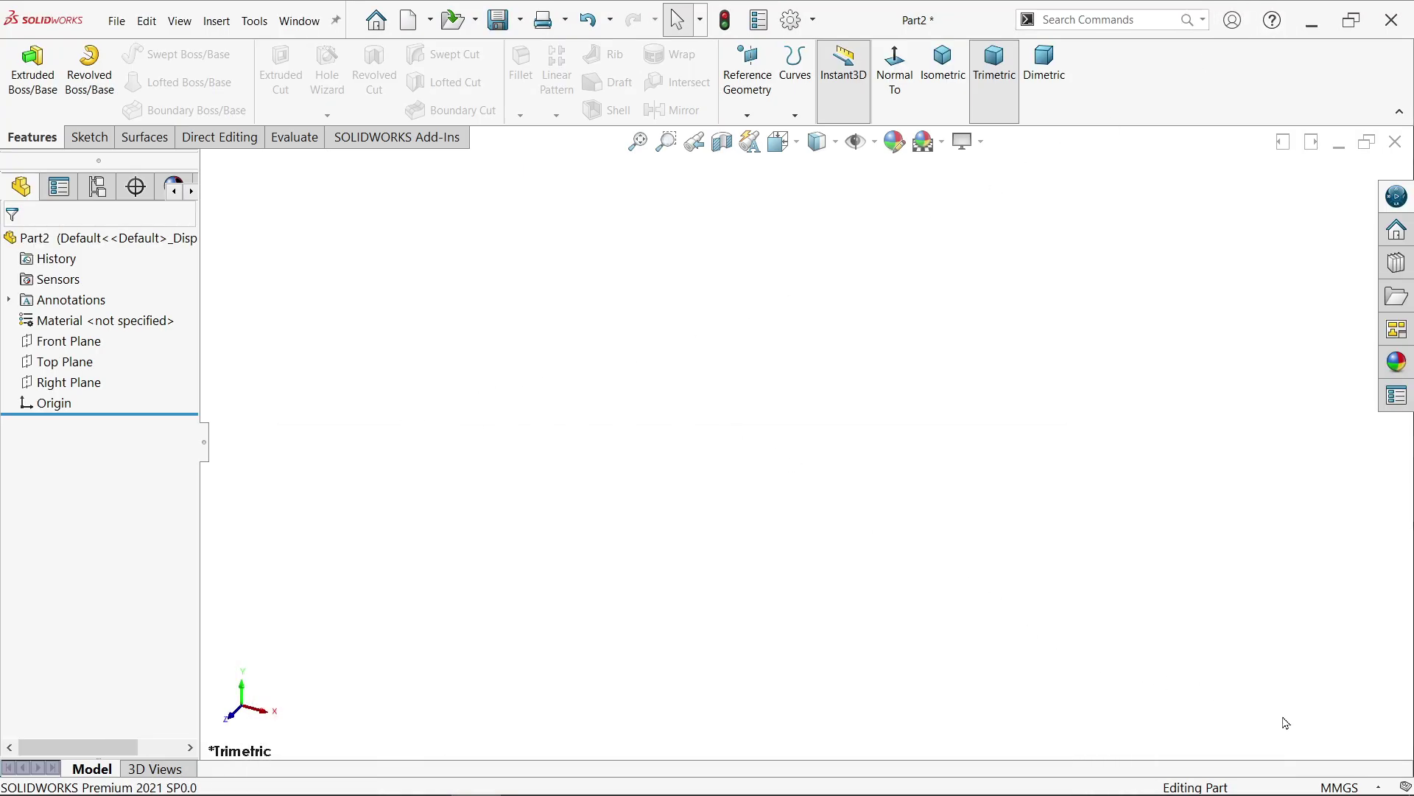
Step: Confirm the part uses MMGS millimetre units and start a sketch on the Top Plane
left_click(1316, 787)
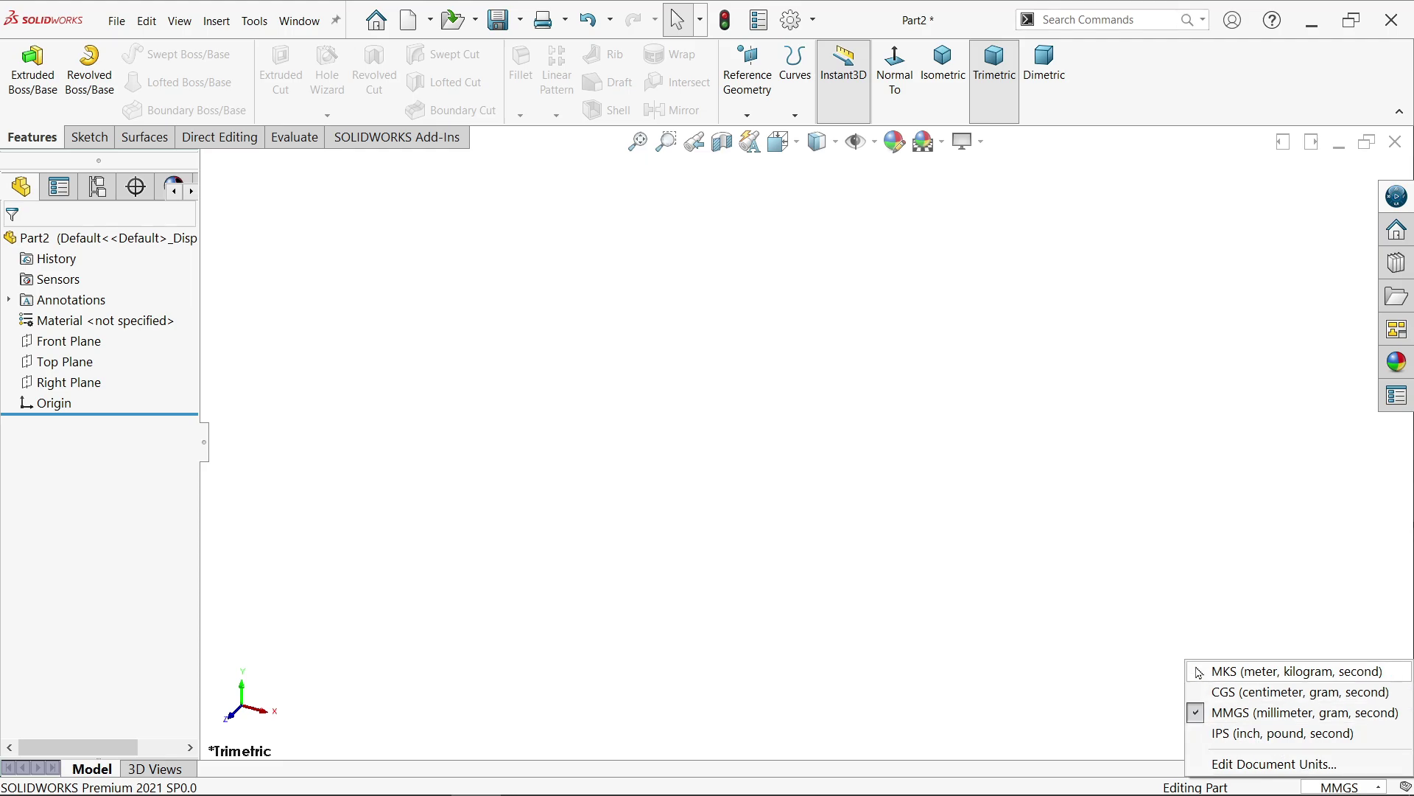
left_click(962, 504)
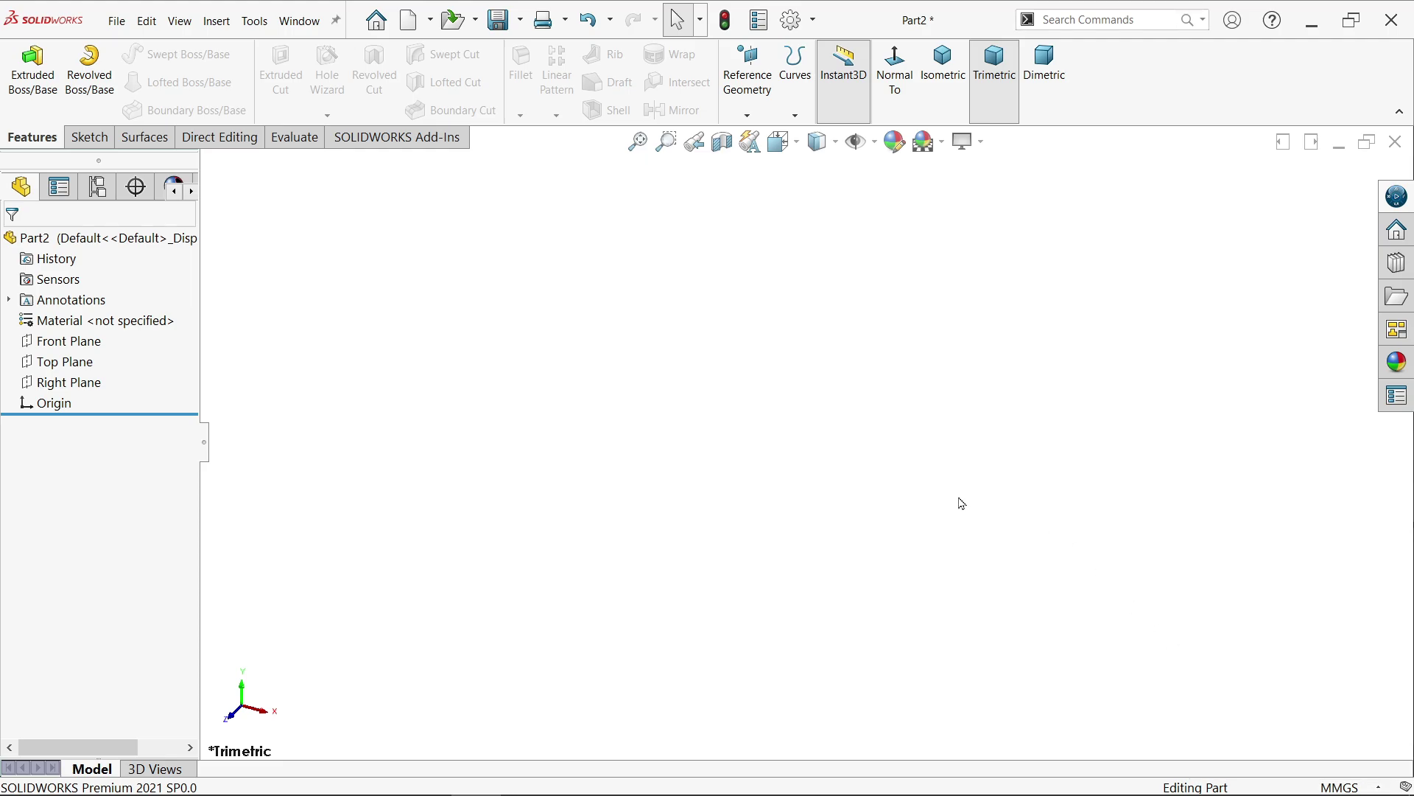
left_click(65, 364)
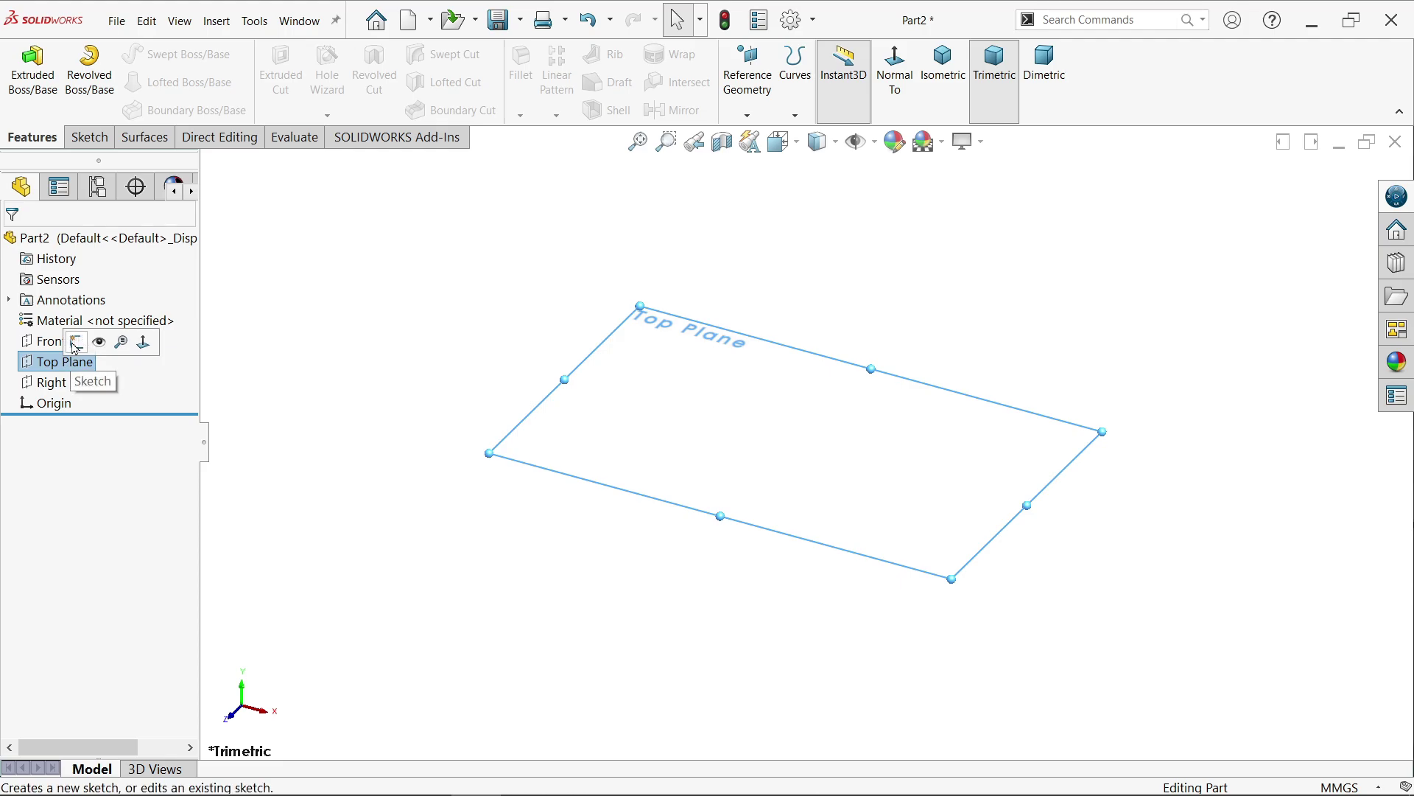
left_click(75, 343)
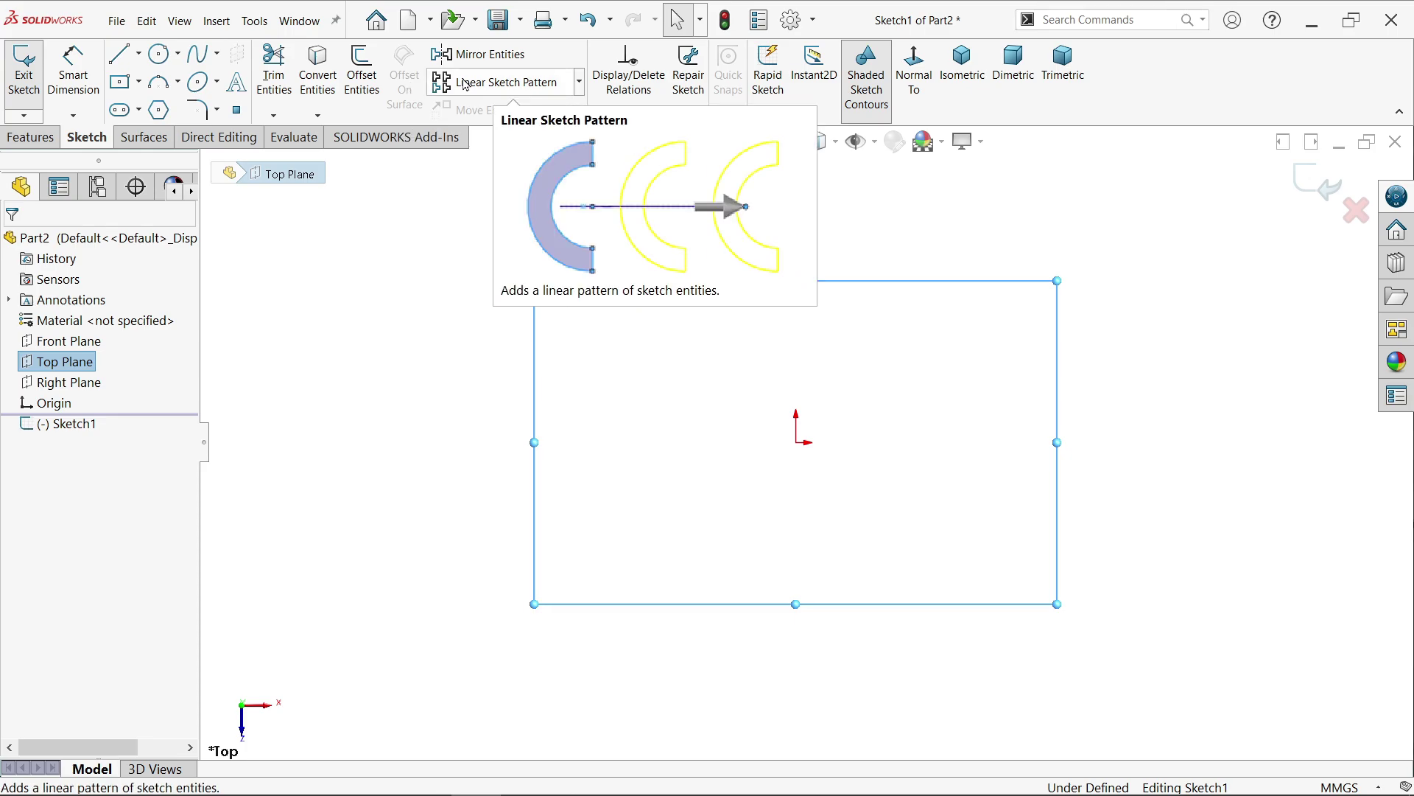
Step: Draw a horizontal construction centerline running right from the origin
left_click(138, 54)
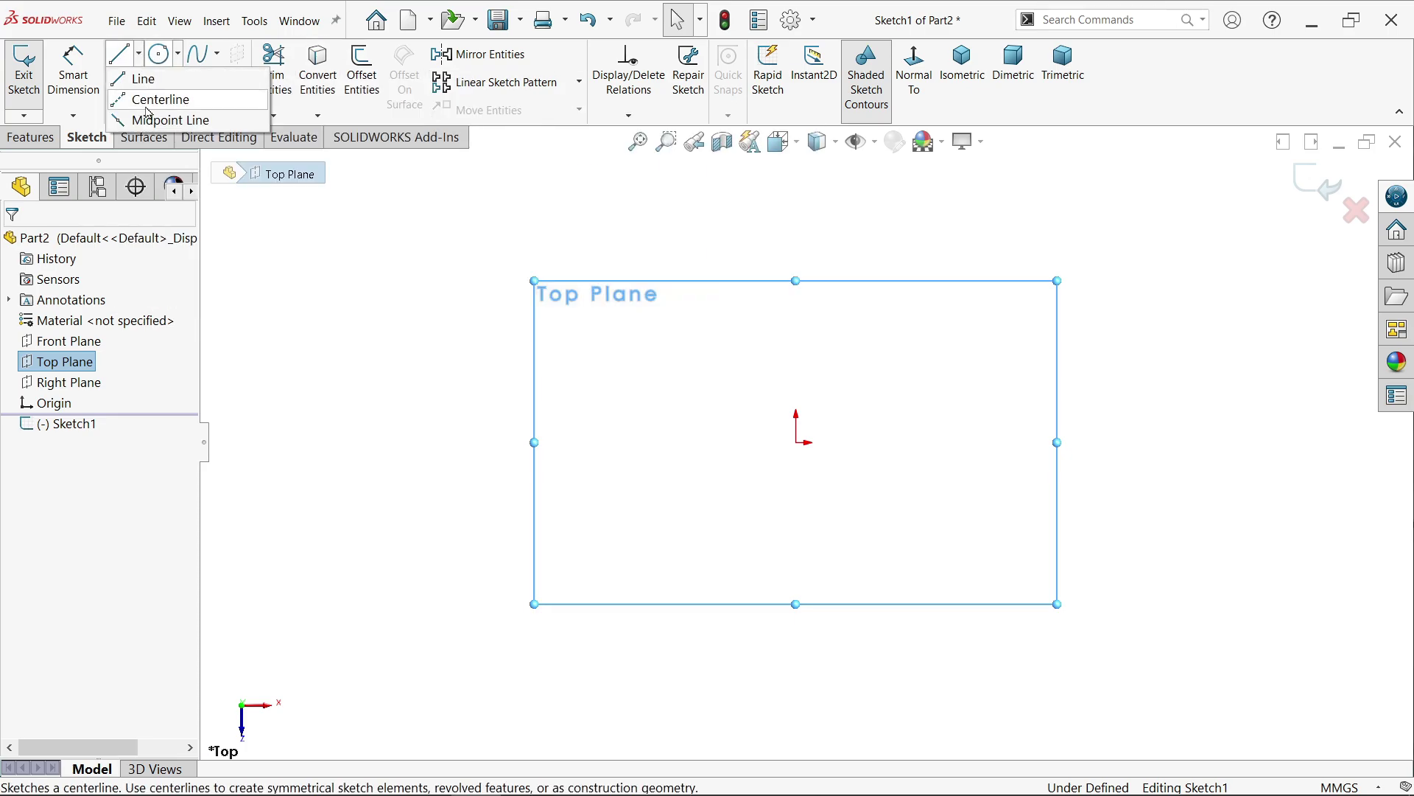
left_click(147, 104)
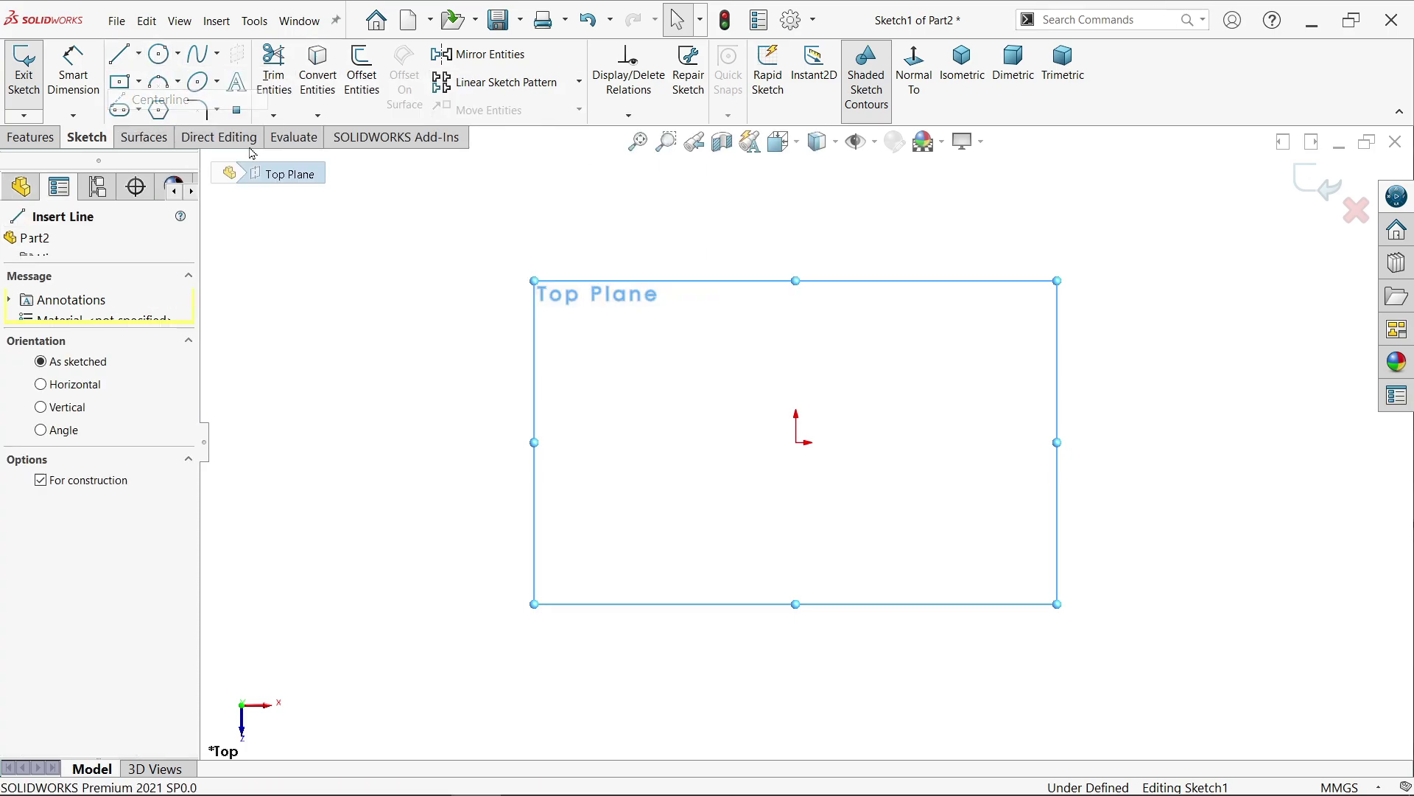
left_click(797, 442)
left_click(1202, 442)
right_click(1223, 361)
left_click(1245, 363)
scroll(1247, 398, "down", 2)
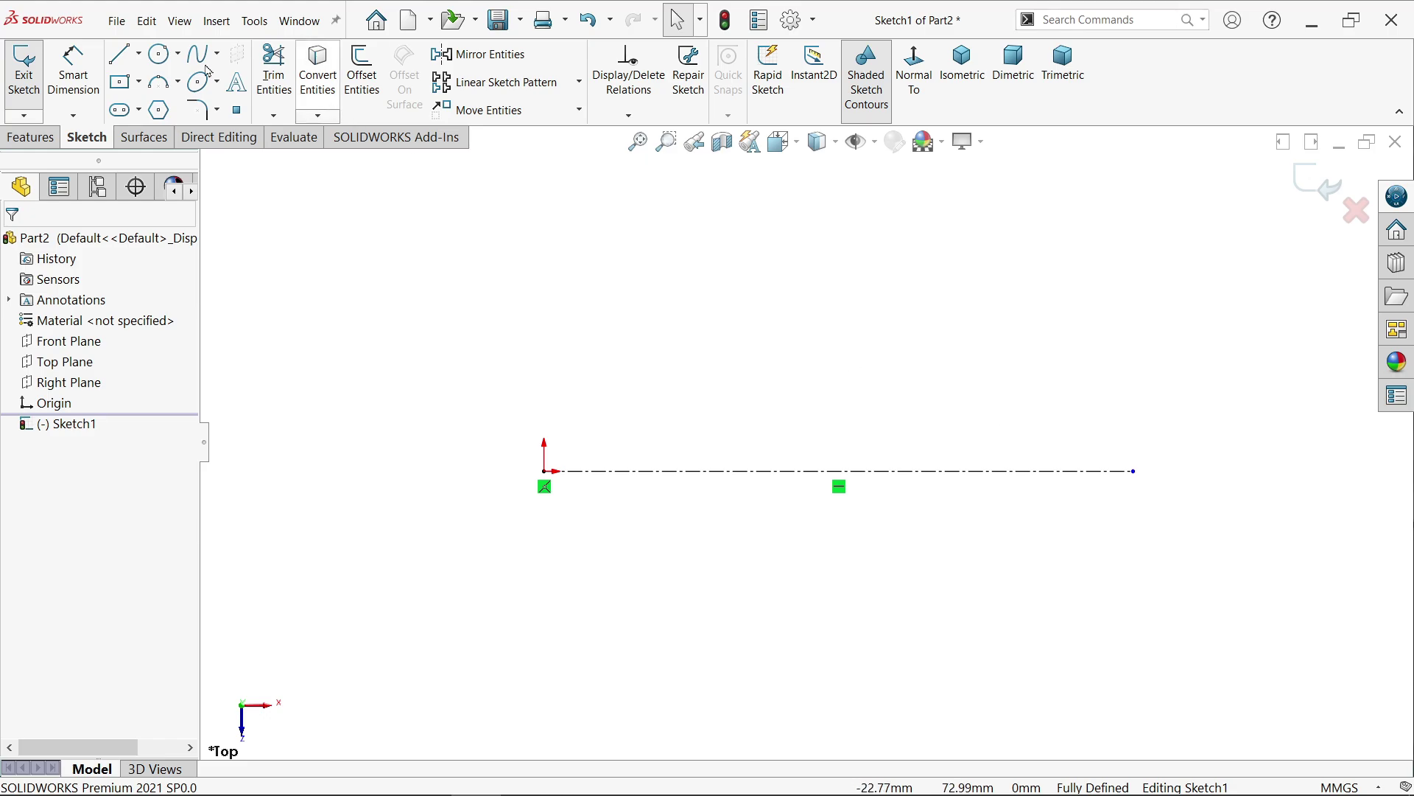
left_click(120, 53)
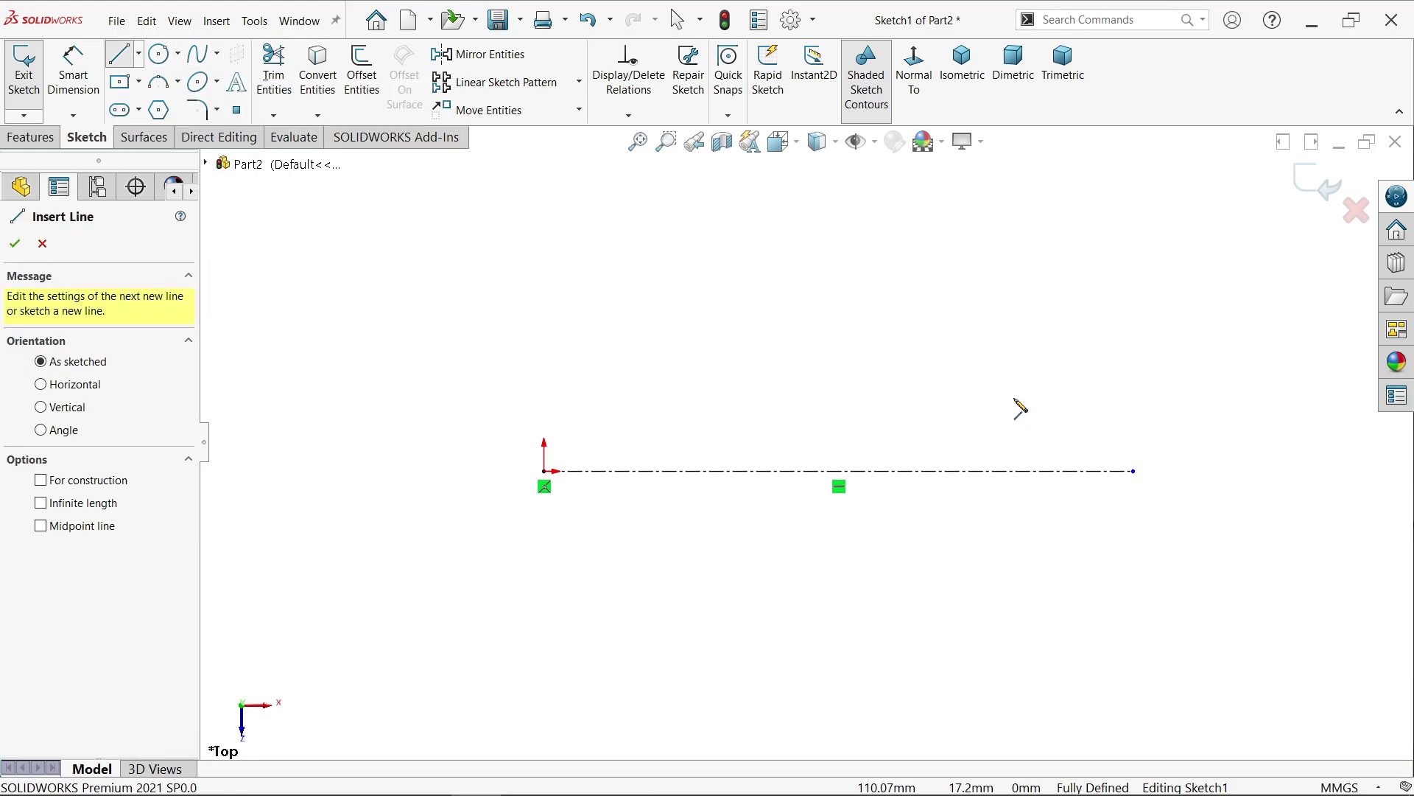
Step: Draw the bottom, right and top slot edges, a tangent arc and the sloped line
left_click(545, 412)
left_click(974, 411)
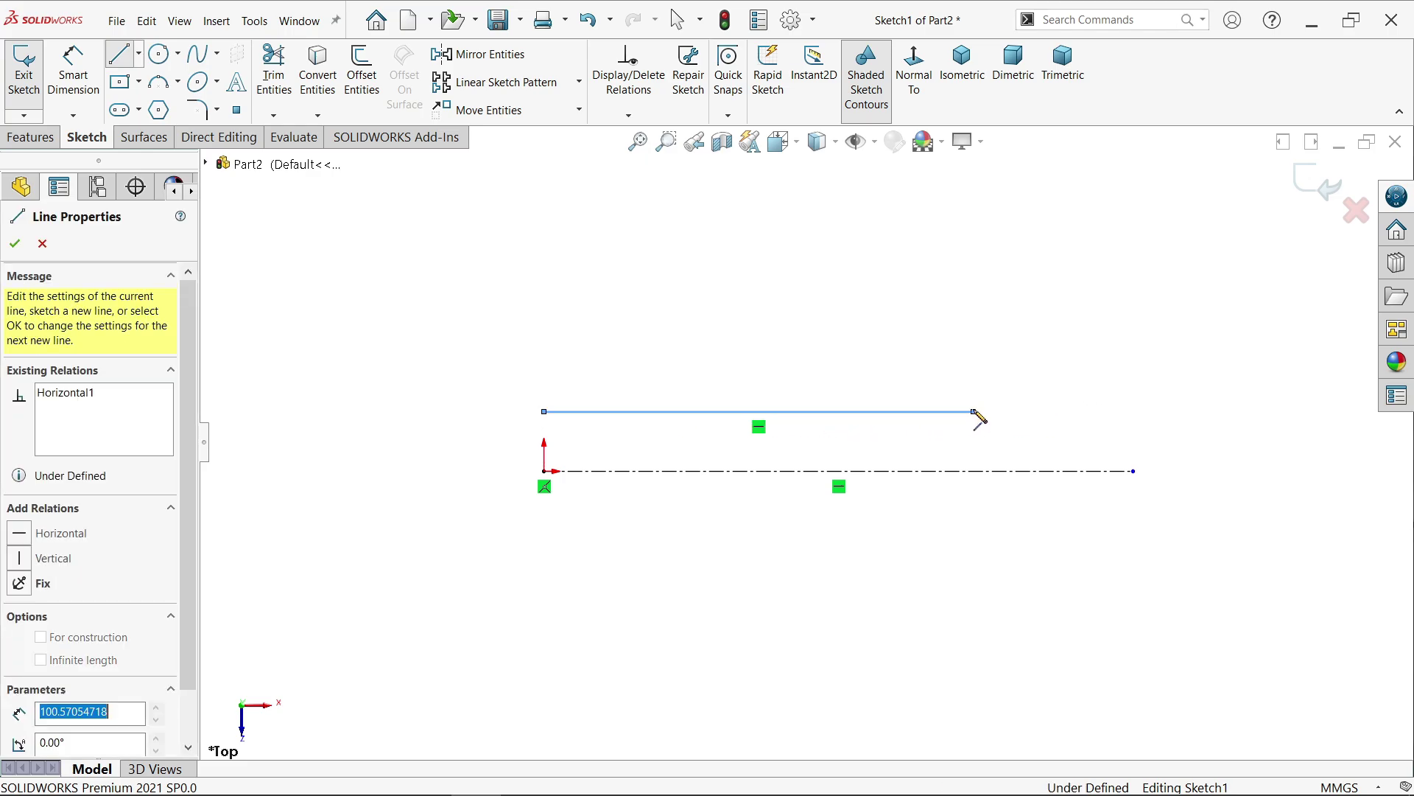
left_click(974, 345)
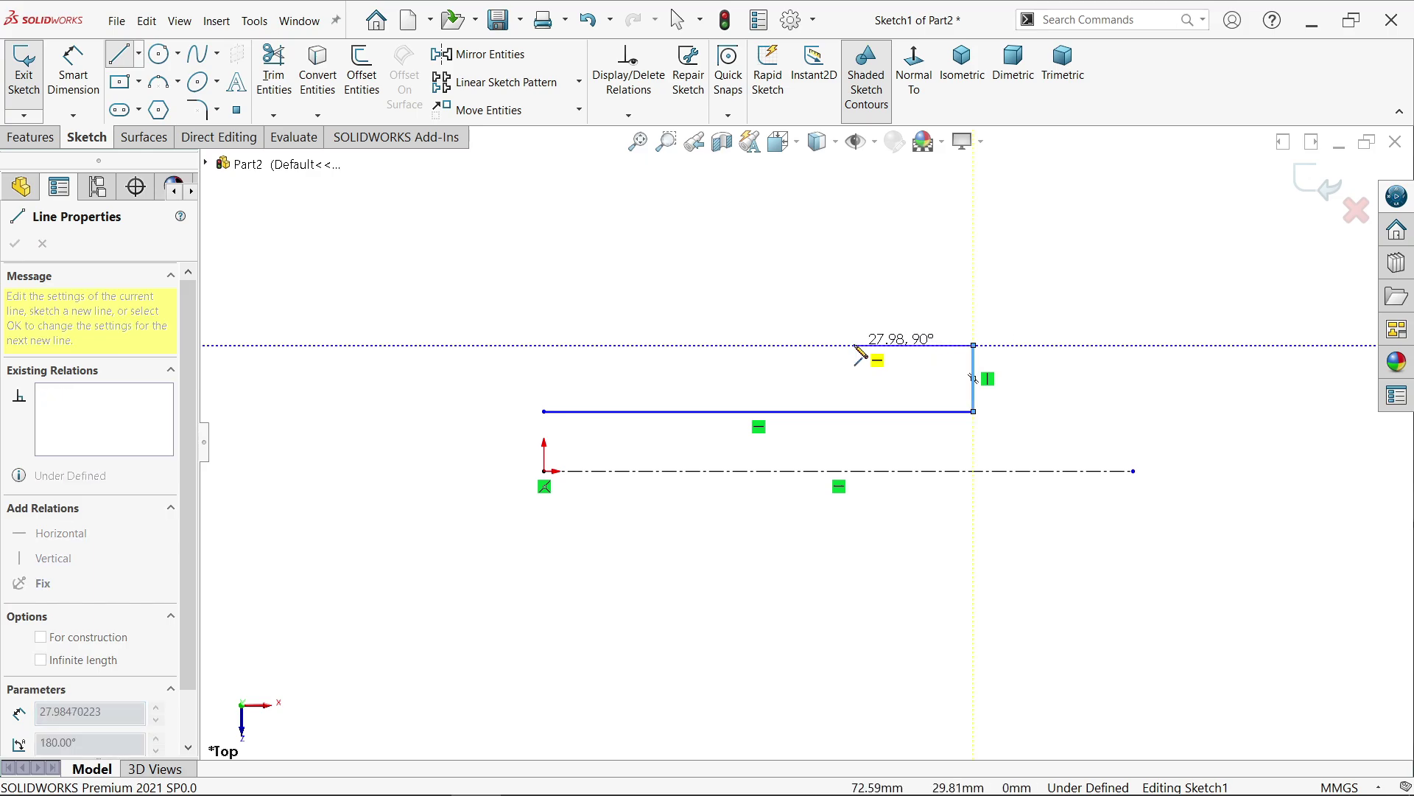
left_click(854, 345)
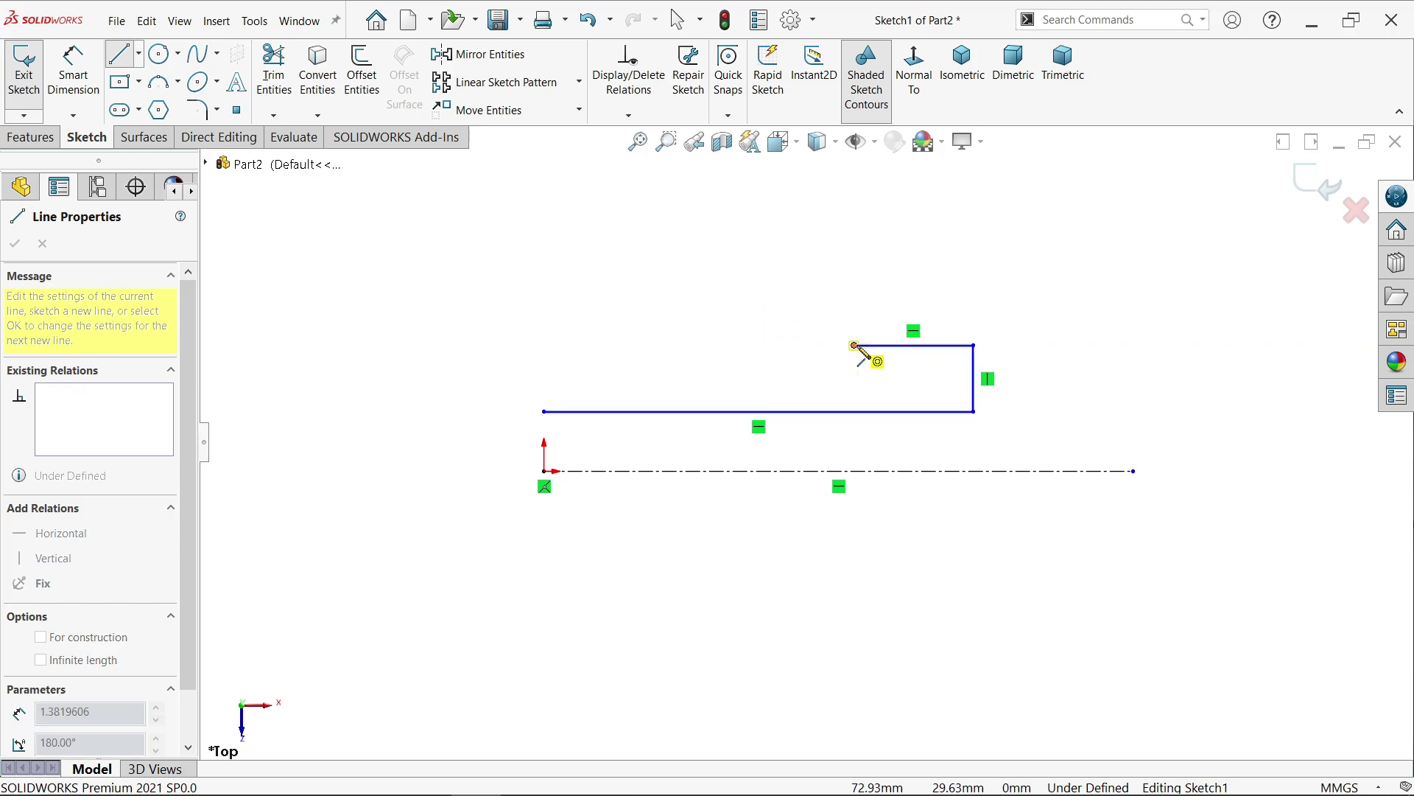
left_click(763, 314)
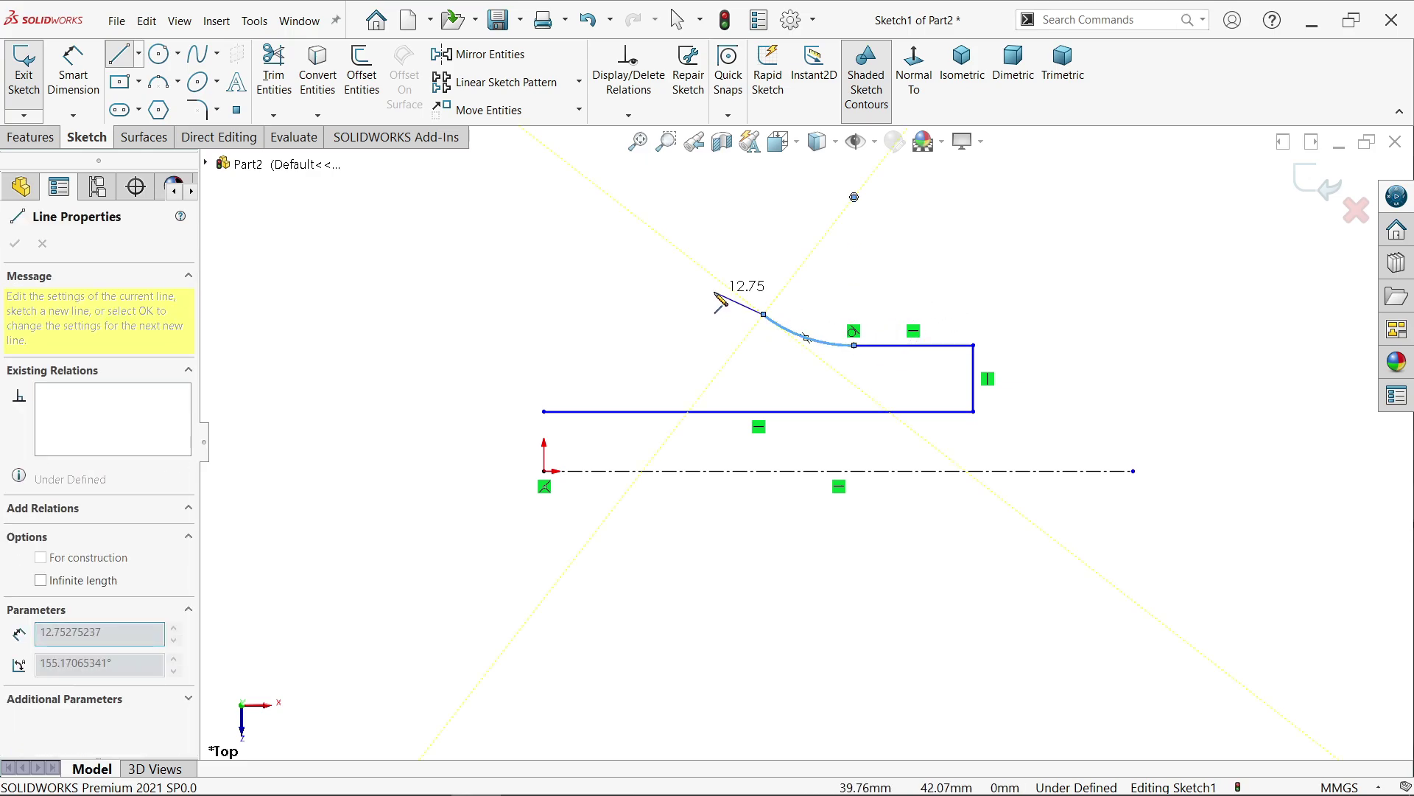
left_click(692, 262)
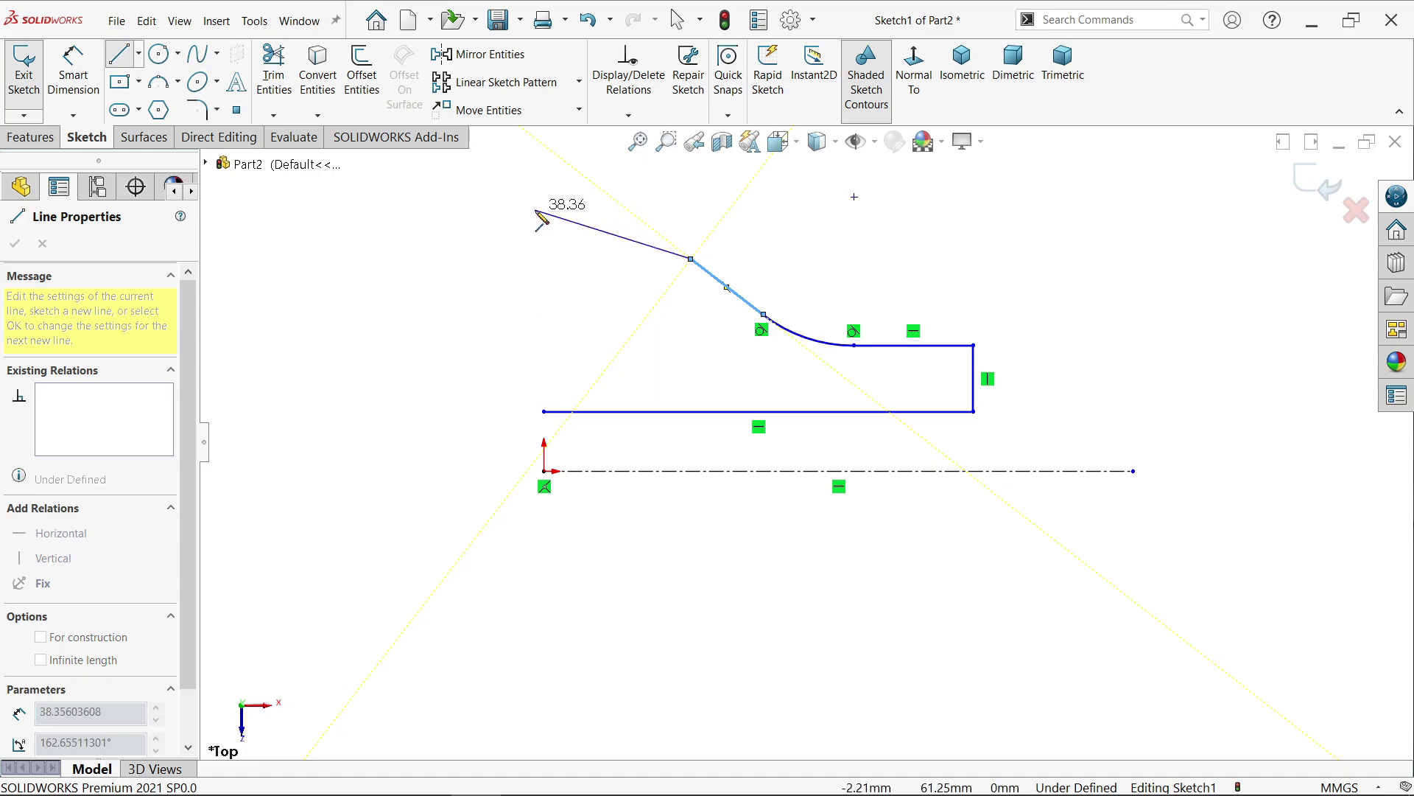
Step: Finish the chain with the large rounded end of the keyhole
key("z")
scroll(582, 261, "down", 2)
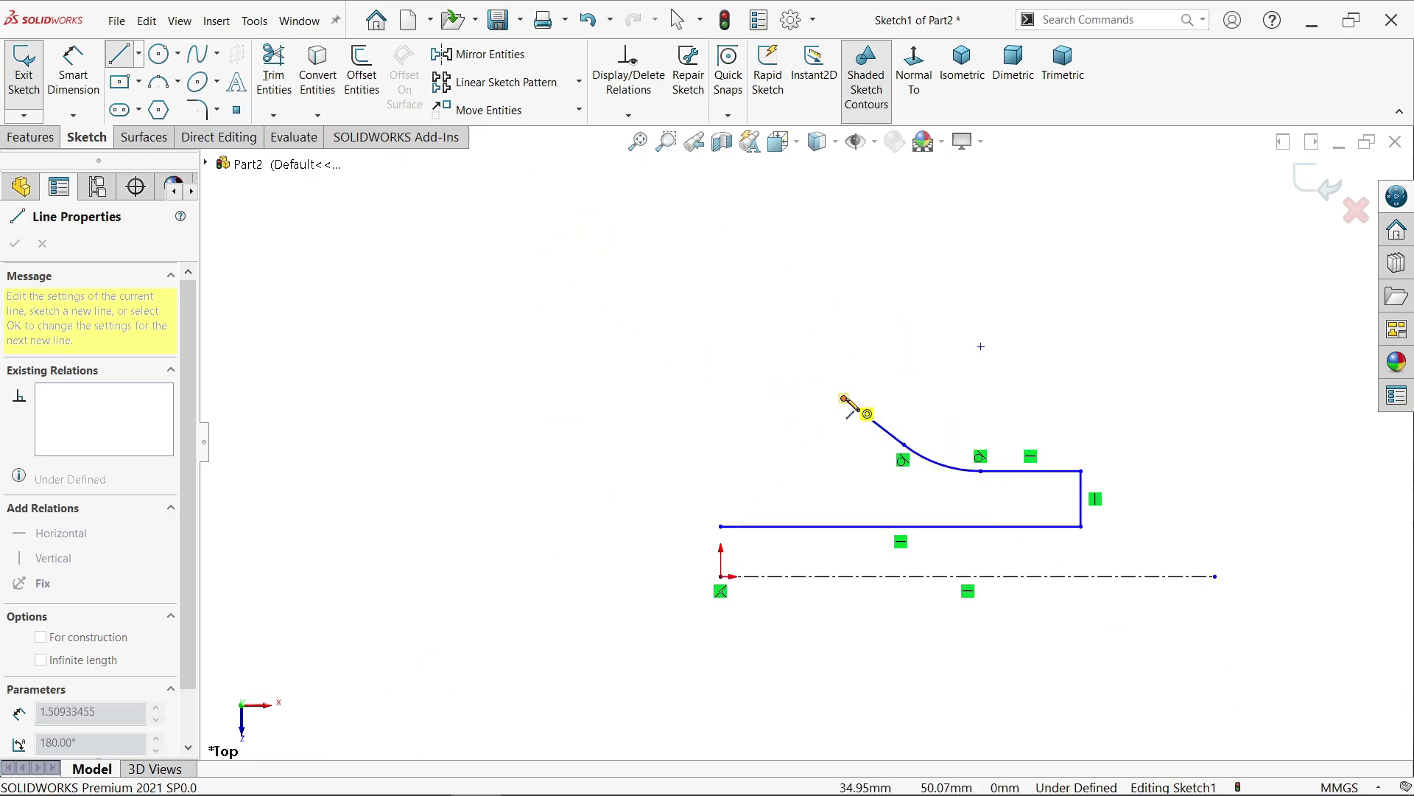
mouse_move(845, 399)
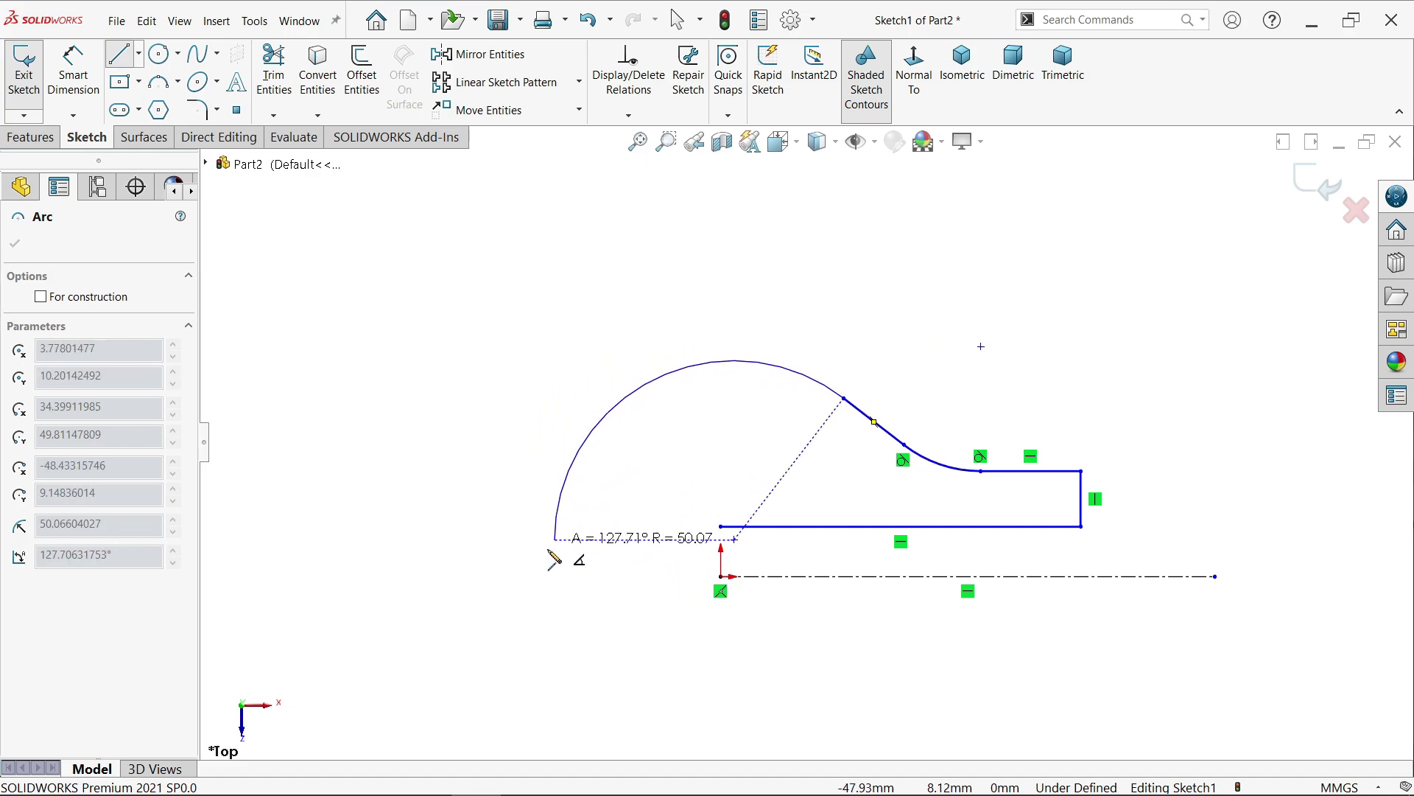
left_click(516, 575)
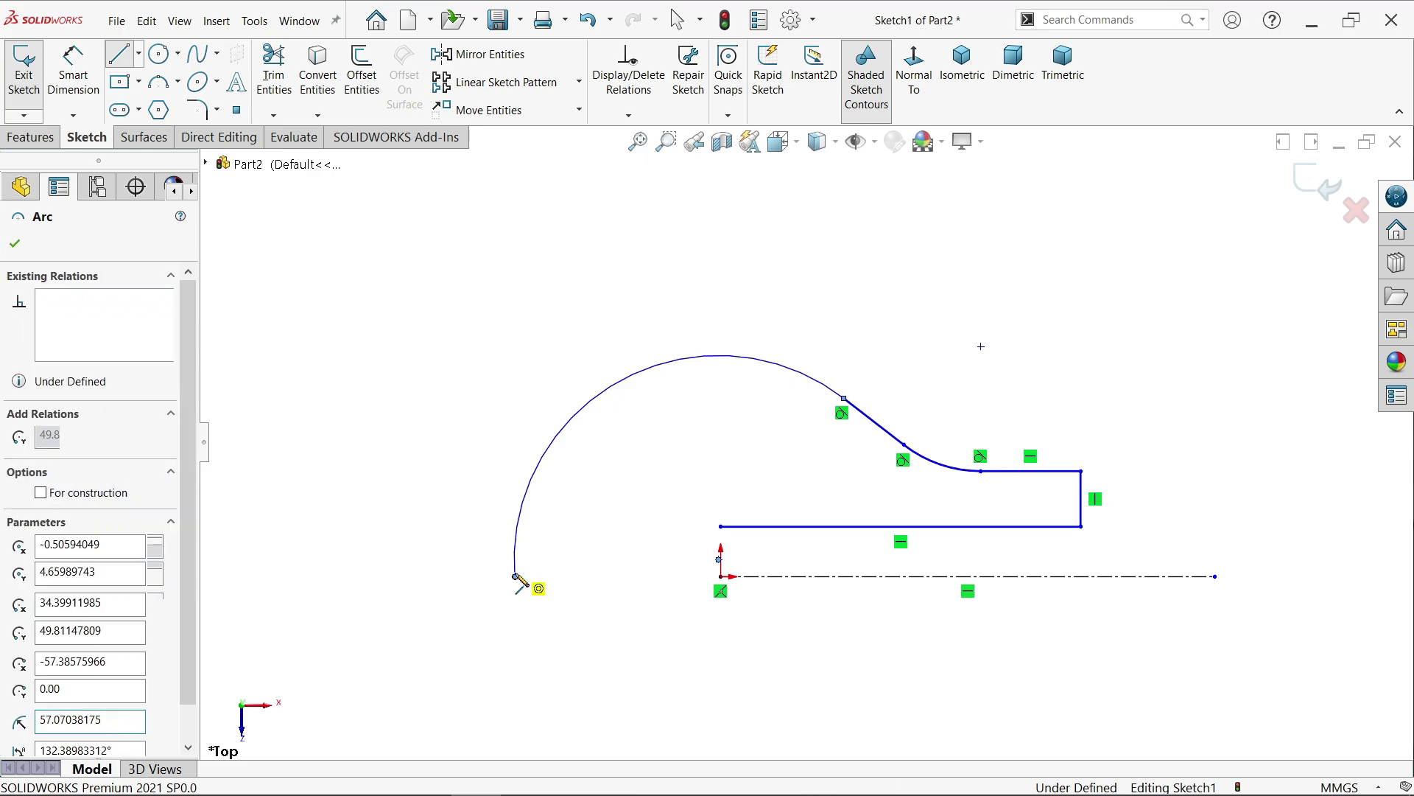
right_click(598, 496)
left_click(631, 506)
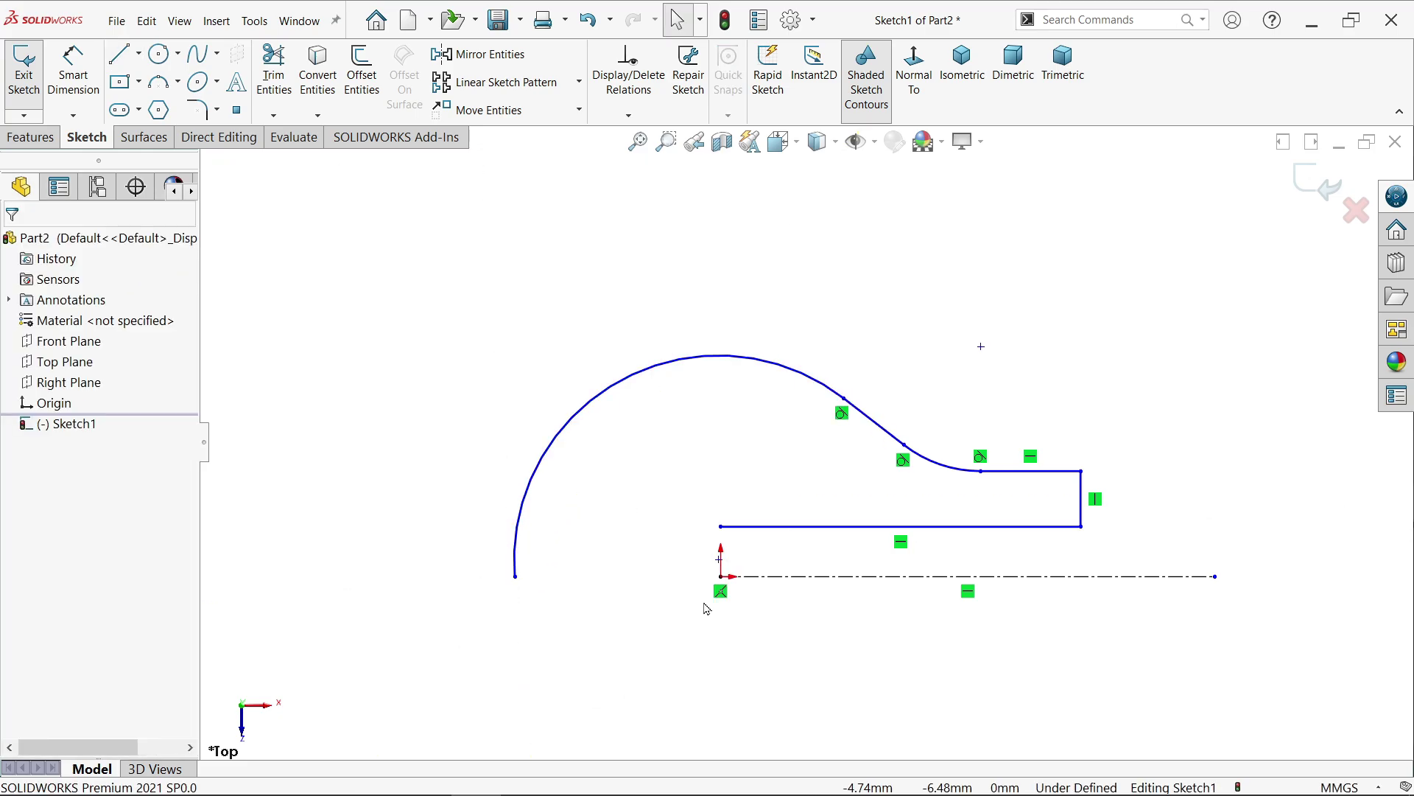
scroll(680, 634, "down", 3)
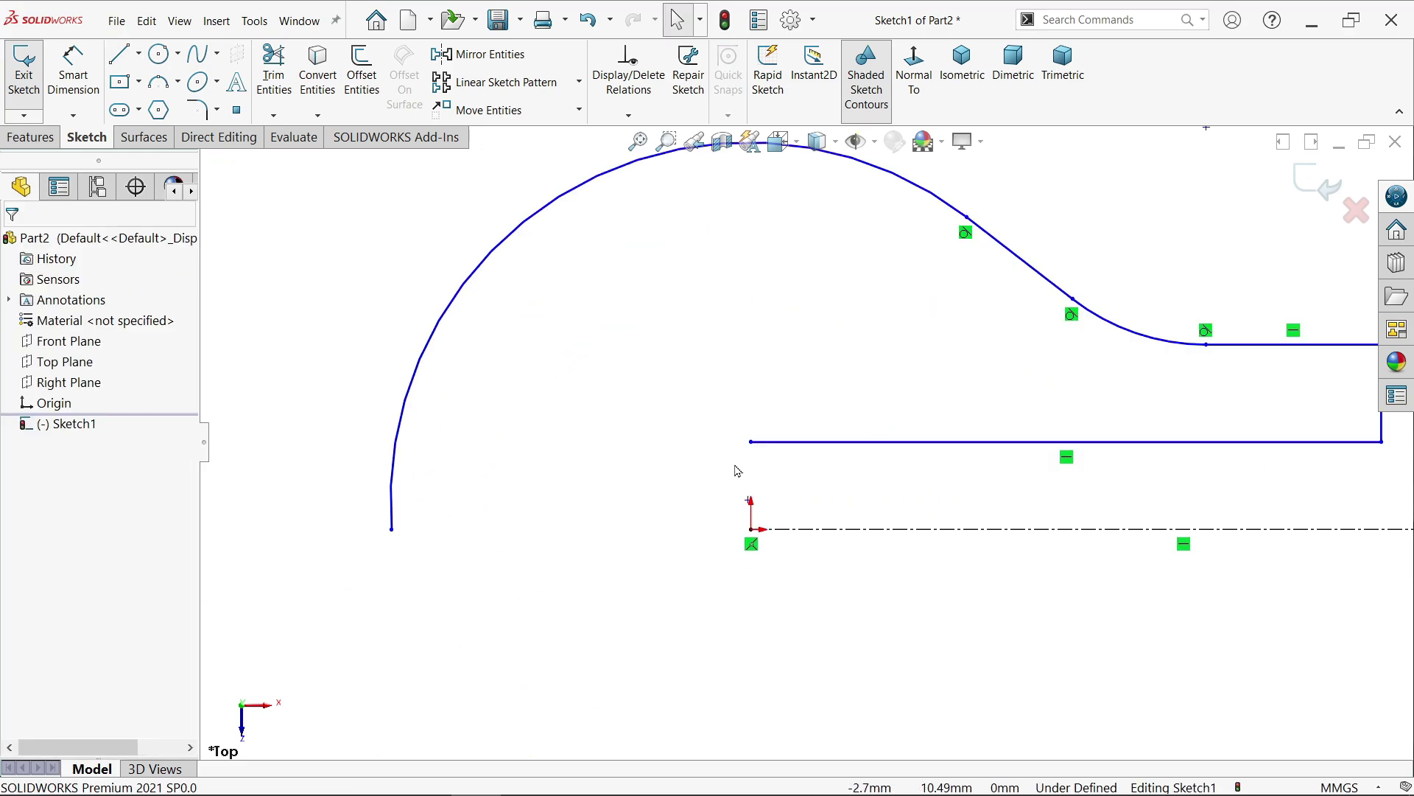
Step: Add a small tangent arc from the bottom edge's left end down to the centerline
left_click(118, 53)
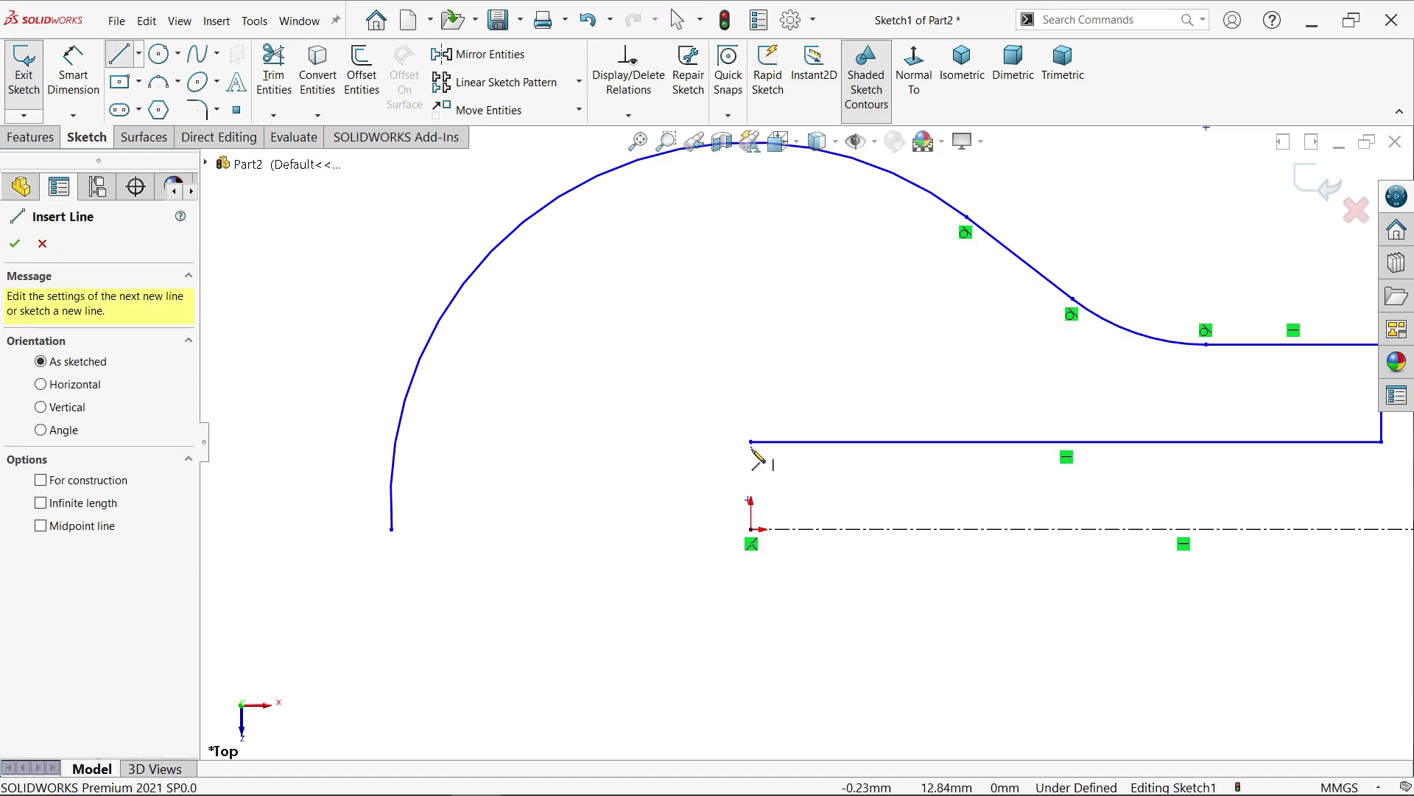
left_click(751, 442)
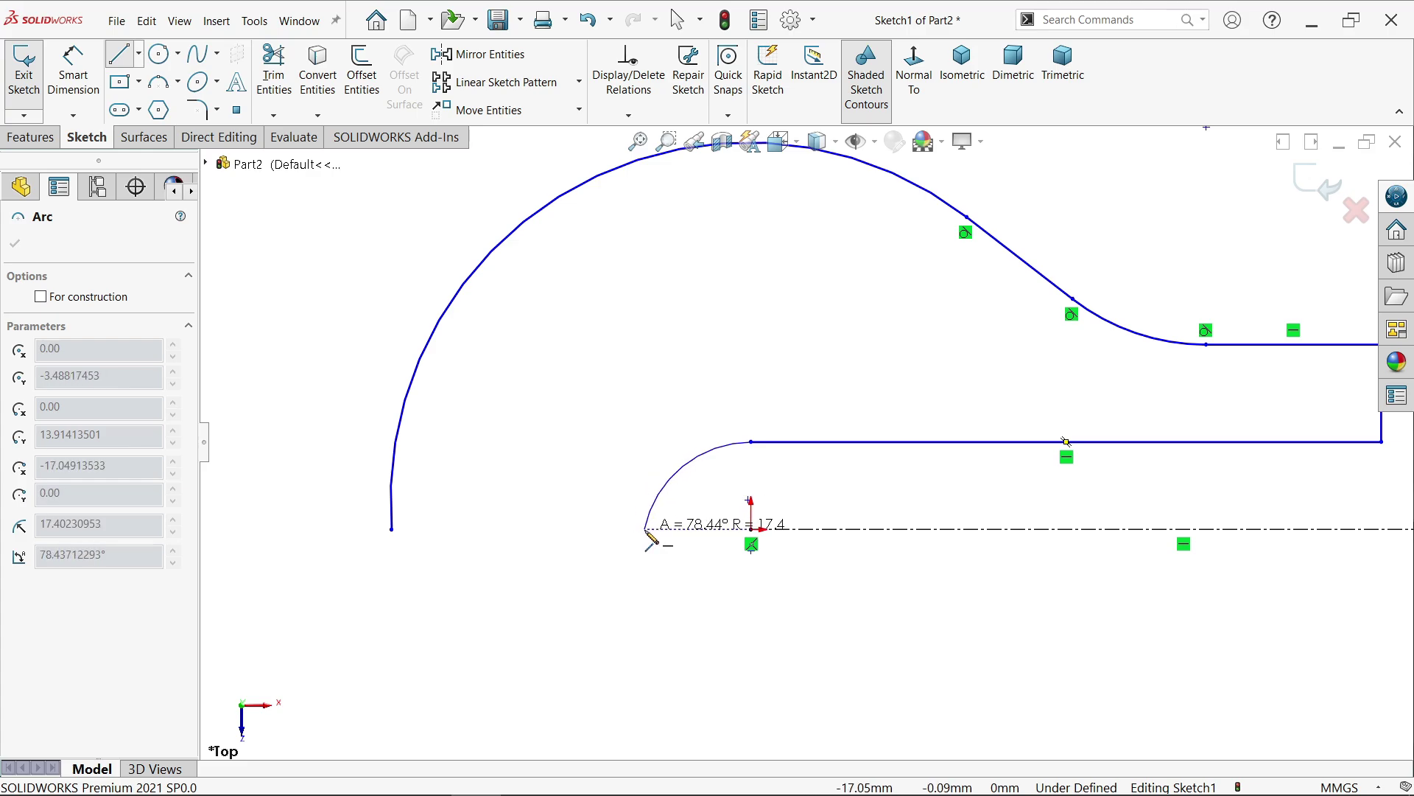
left_click(646, 530)
right_click(595, 475)
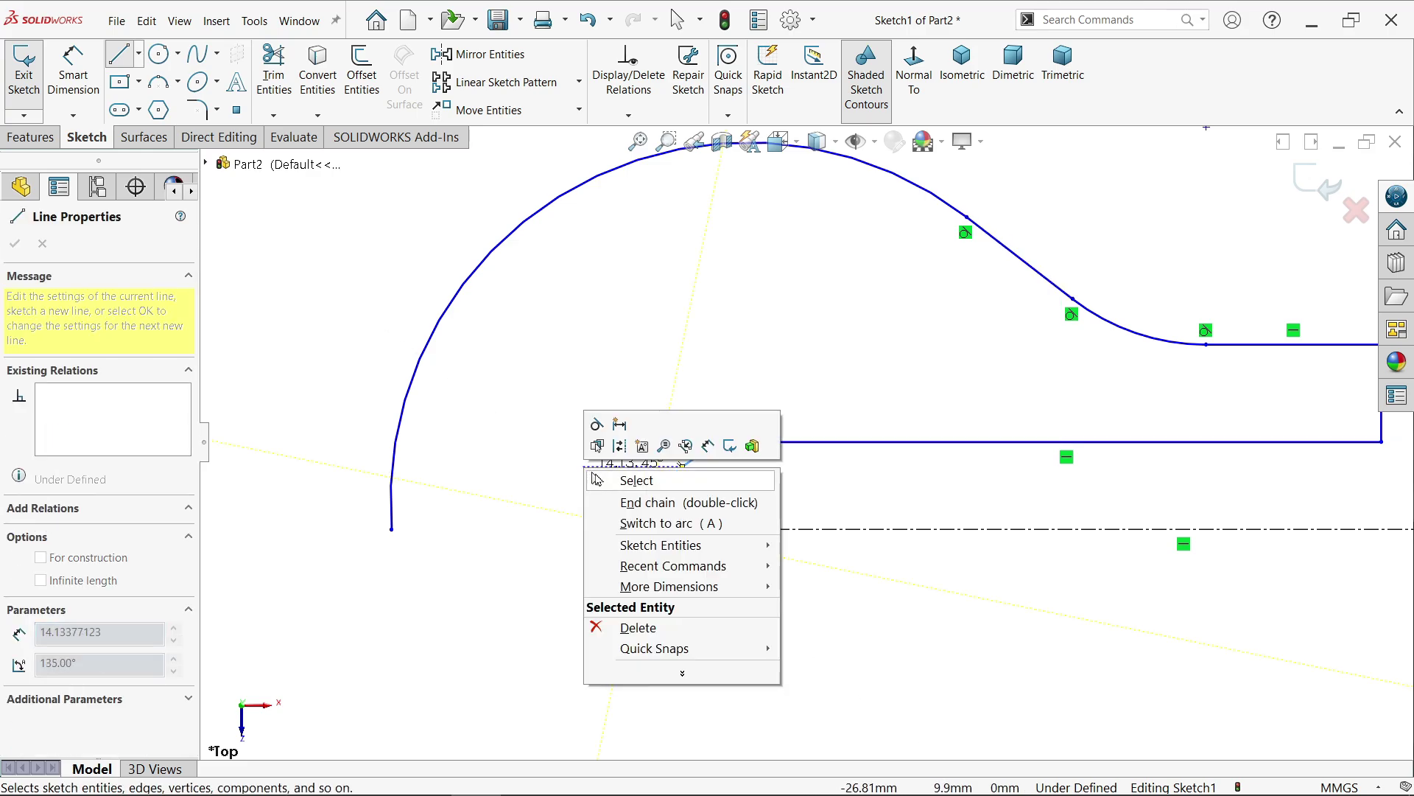
left_click(598, 480)
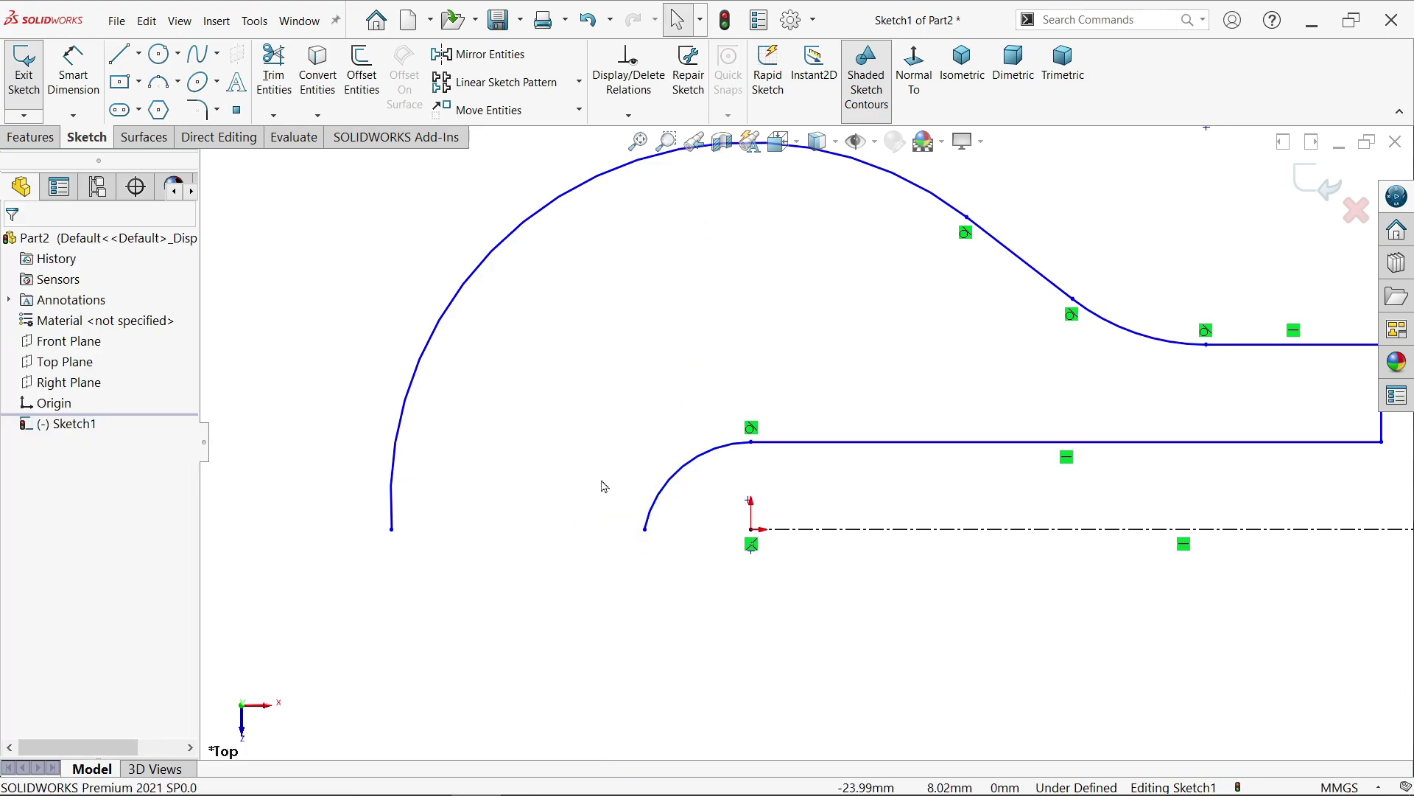
scroll(666, 439, "up", 3)
scroll(840, 435, "down", 3)
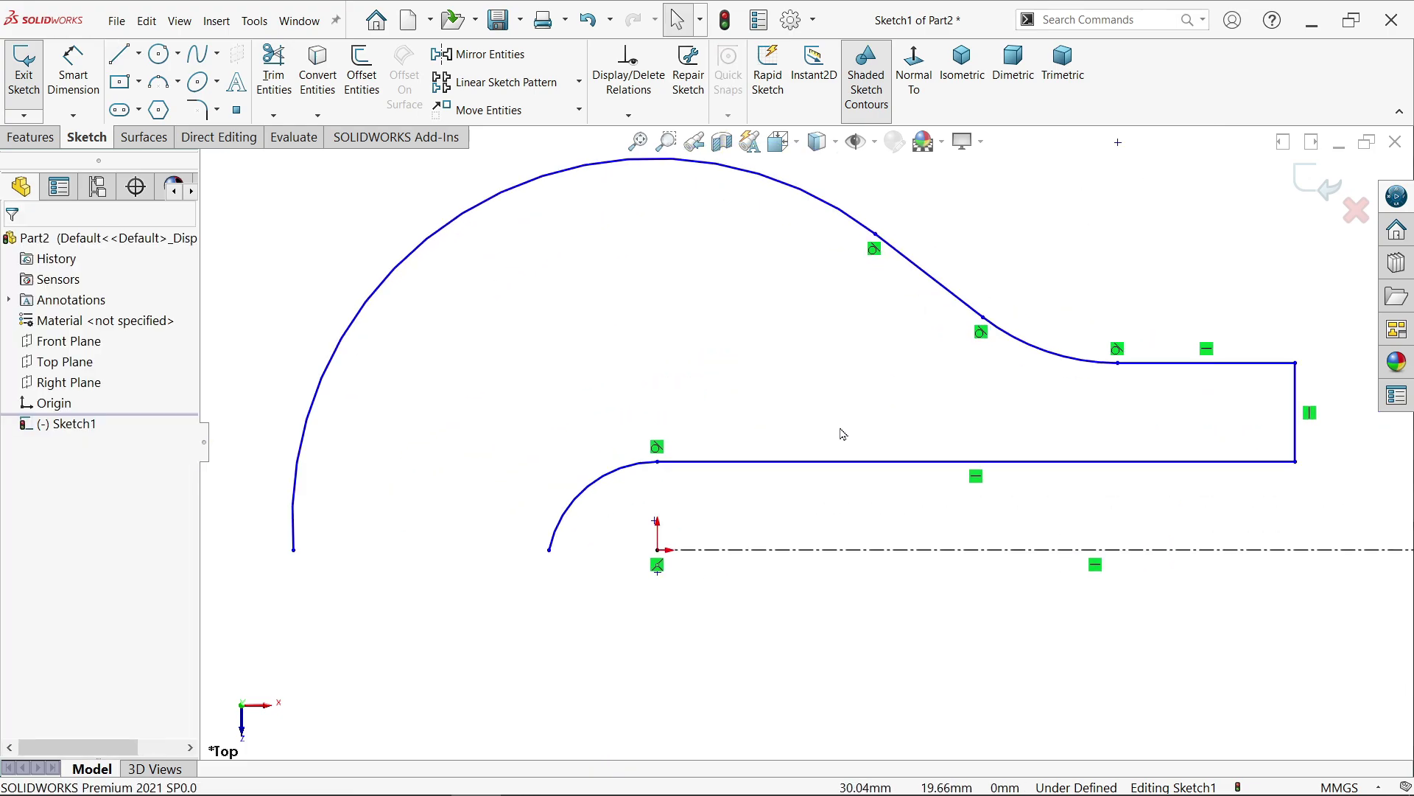
scroll(663, 442, "up", 1)
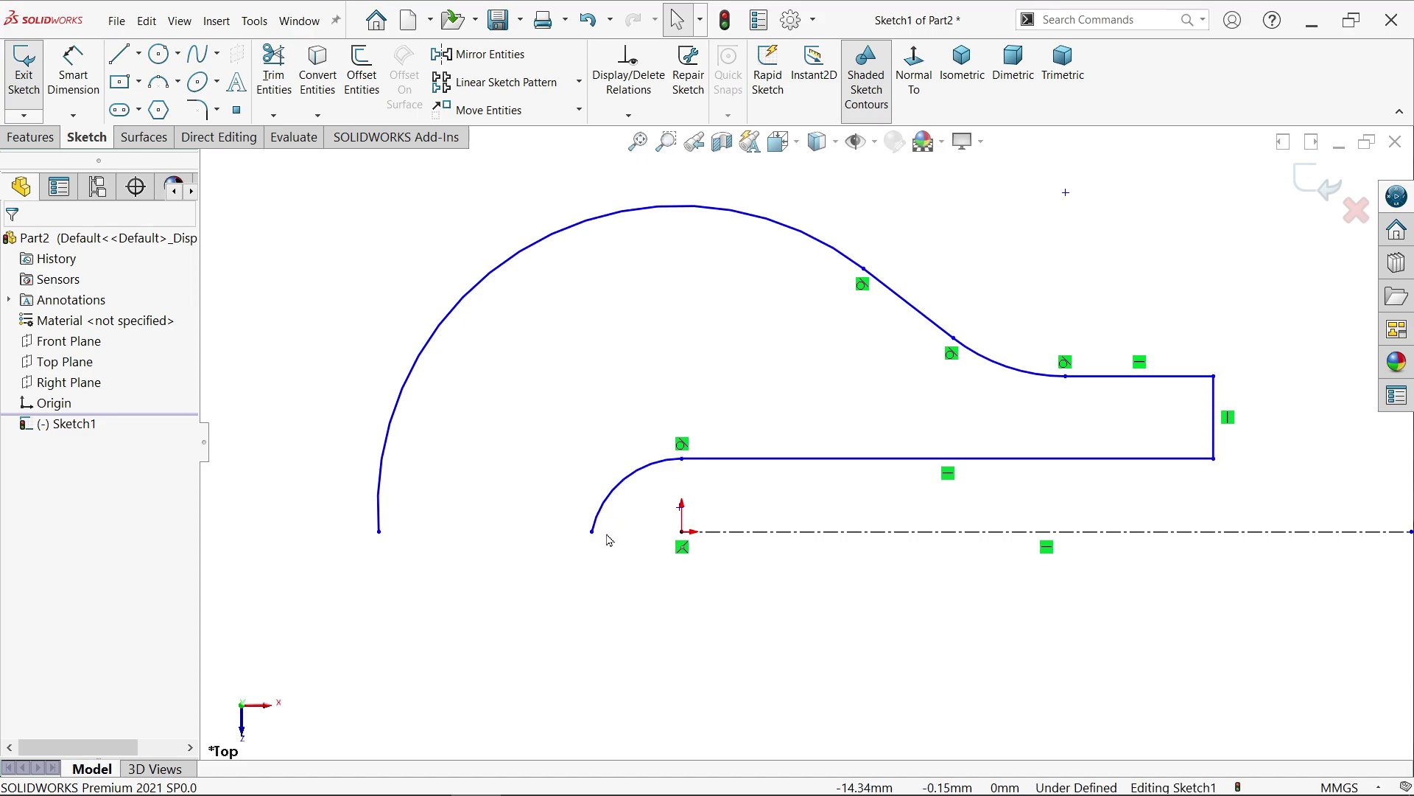
Step: Make the small inner arc and the large outer arc concentric with the origin
left_click(622, 488)
left_click(586, 489)
left_click(609, 508)
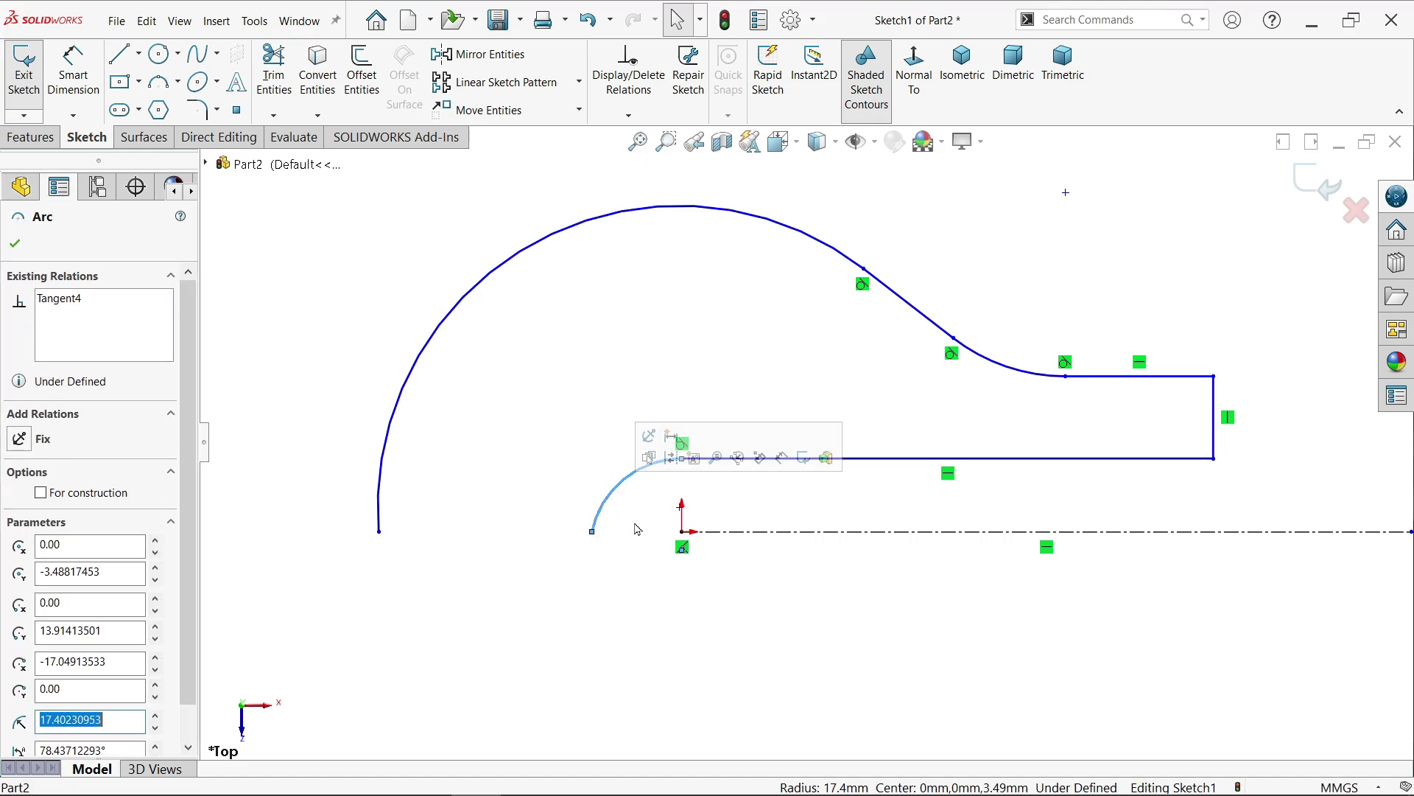
left_click(683, 533, "ctrl")
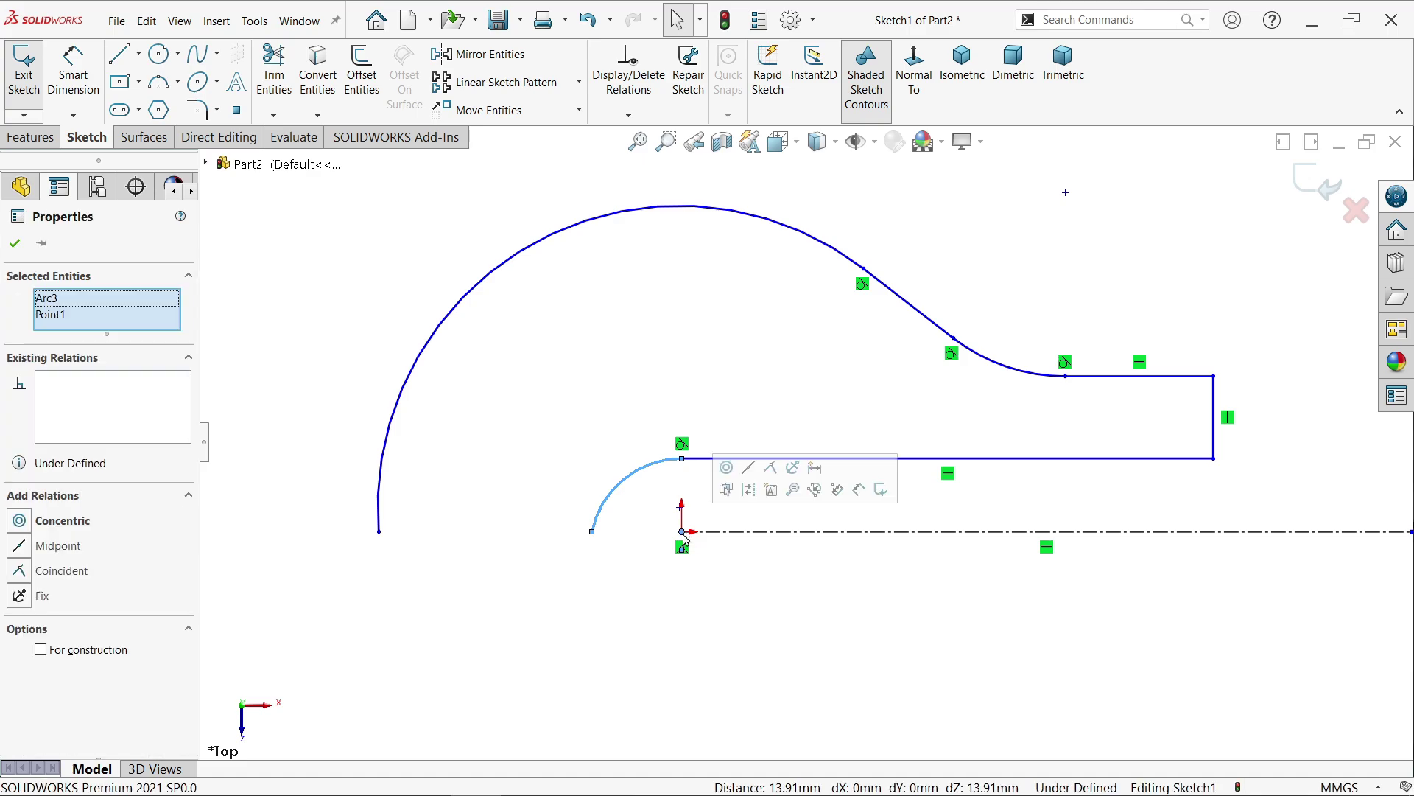
left_click(729, 470)
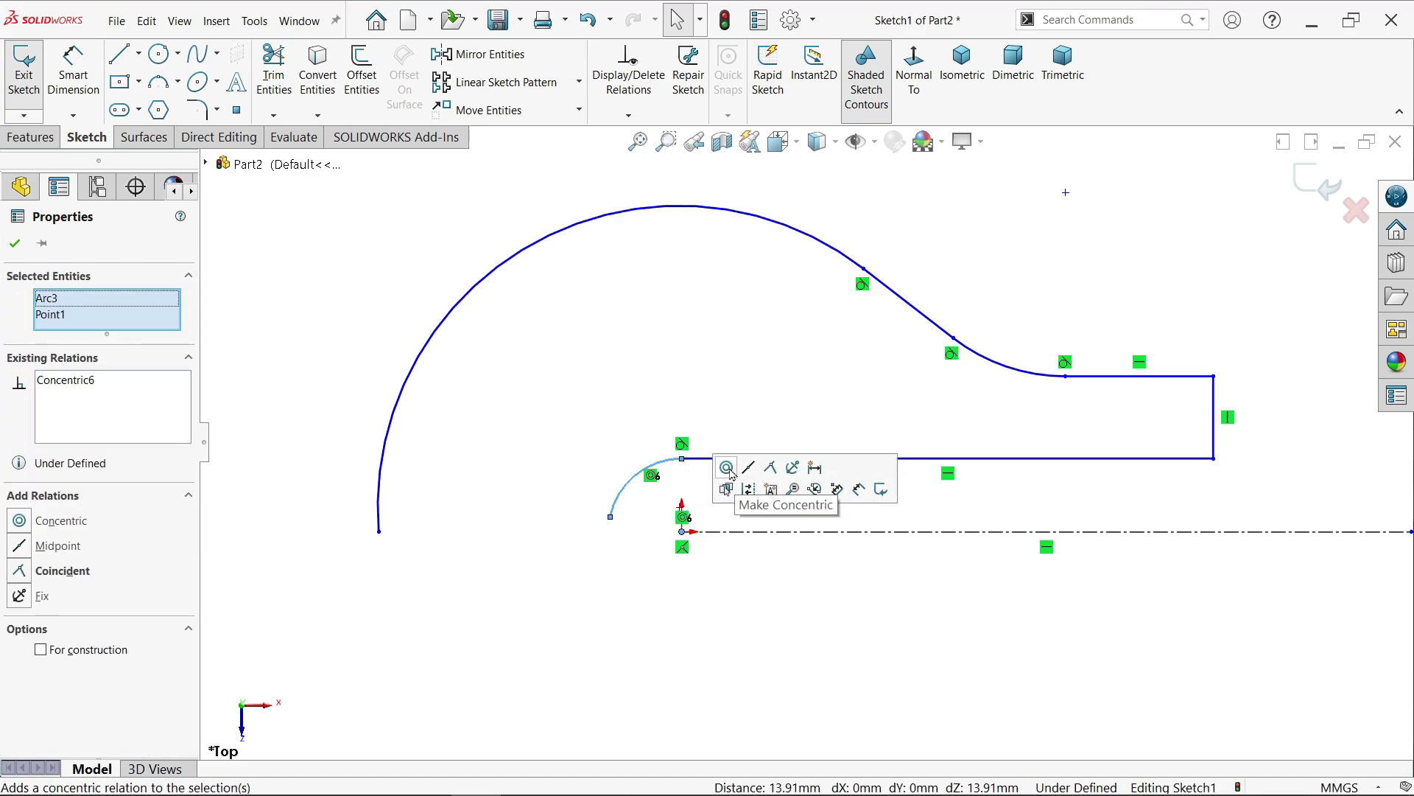
left_click(408, 396)
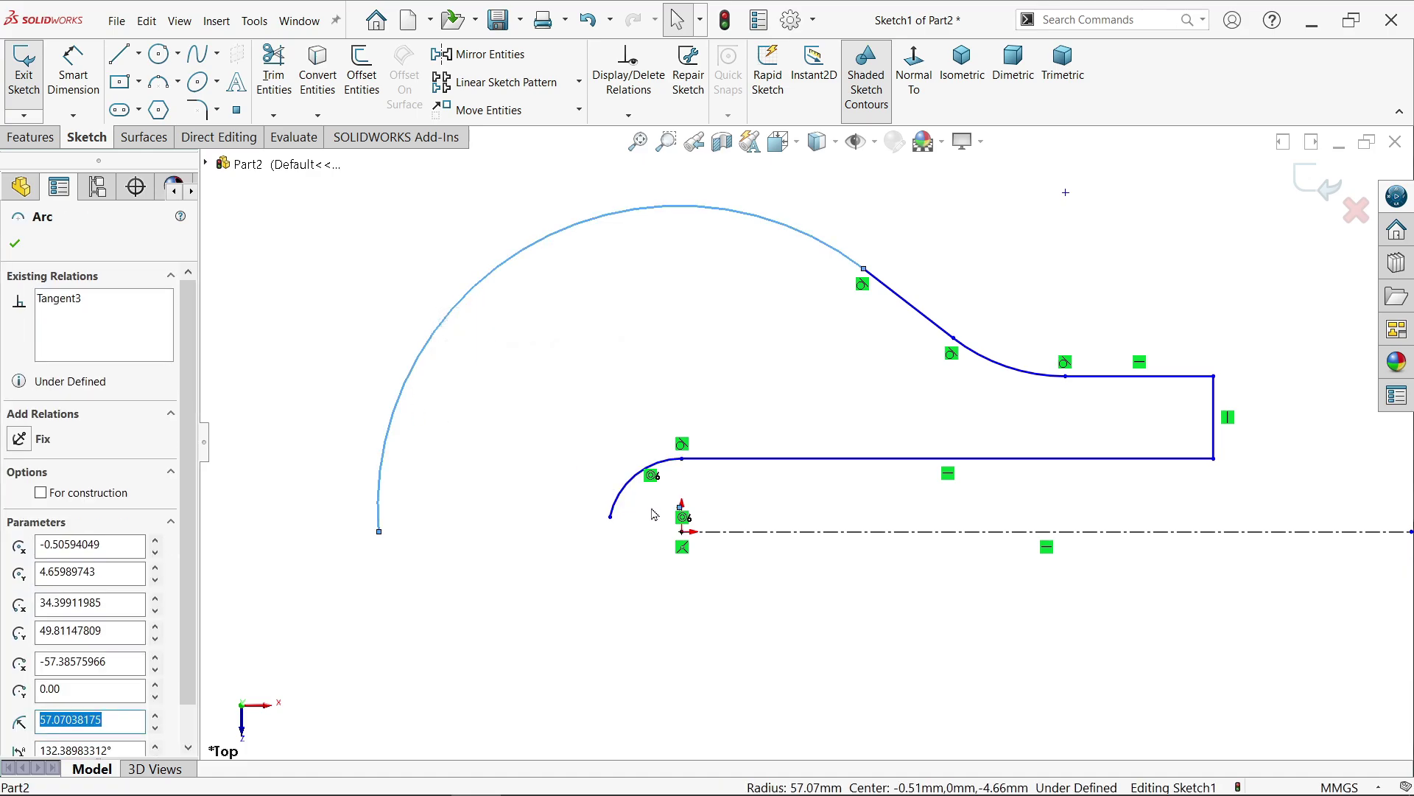
left_click(684, 533, "ctrl")
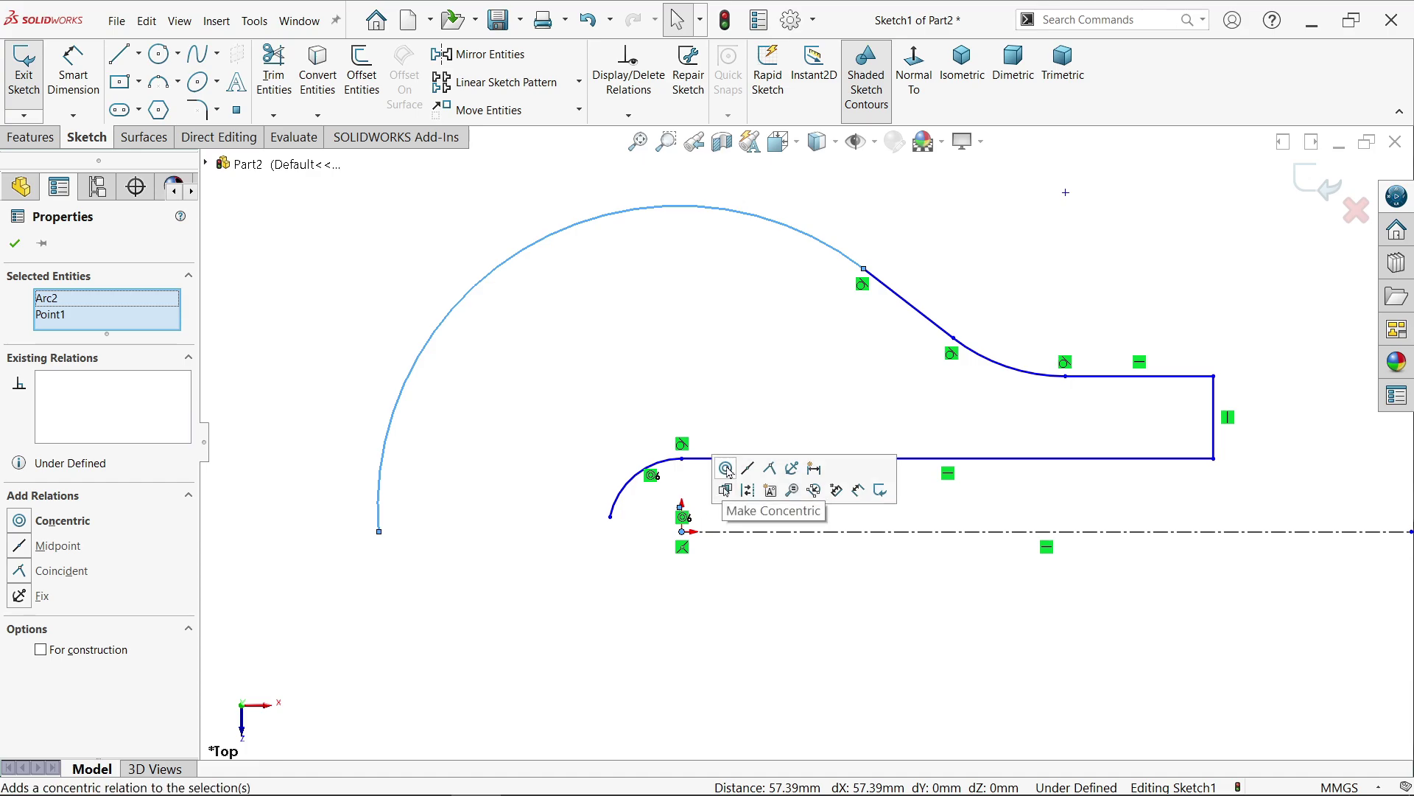
left_click(727, 468)
Step: Make both open arc ends horizontal with the origin
left_click(663, 423)
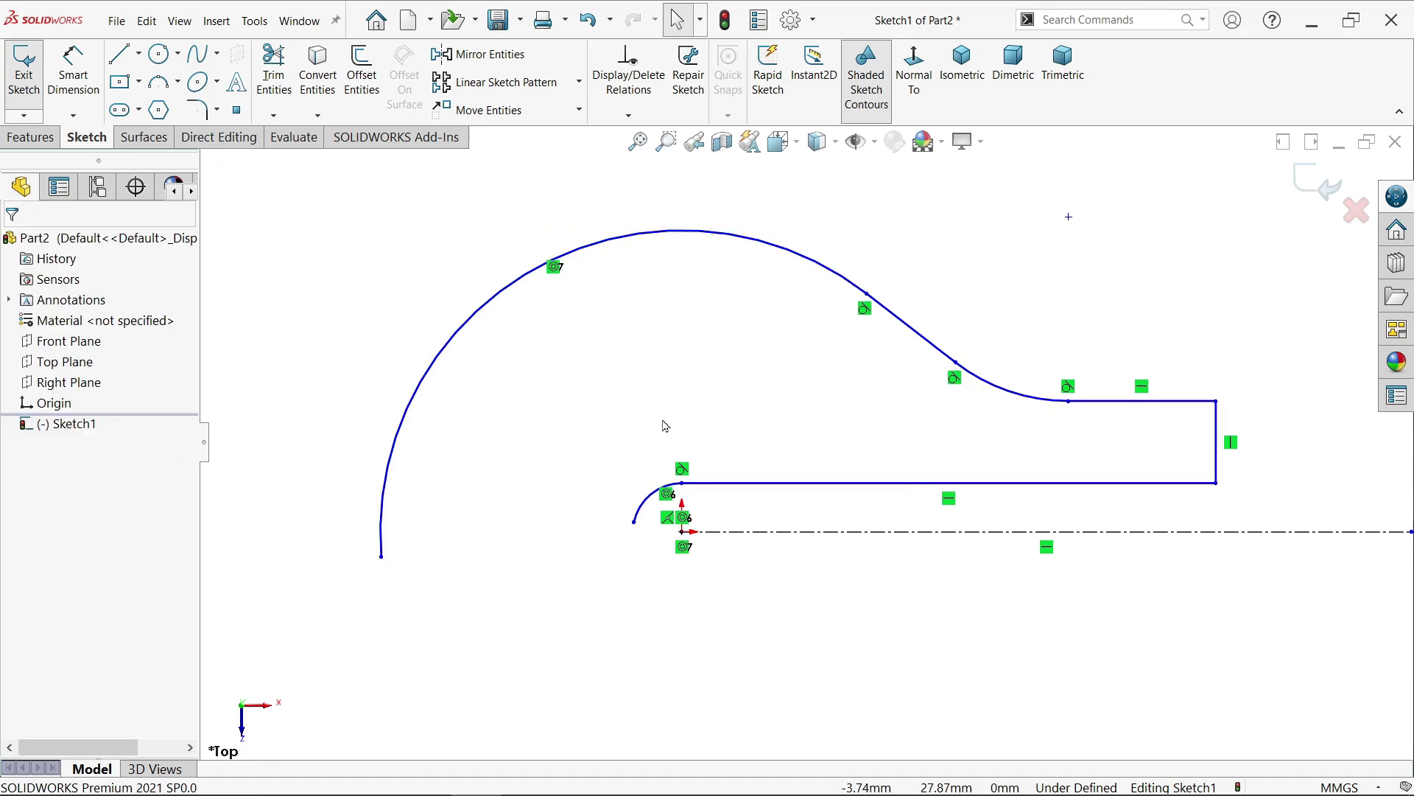
left_click(684, 537)
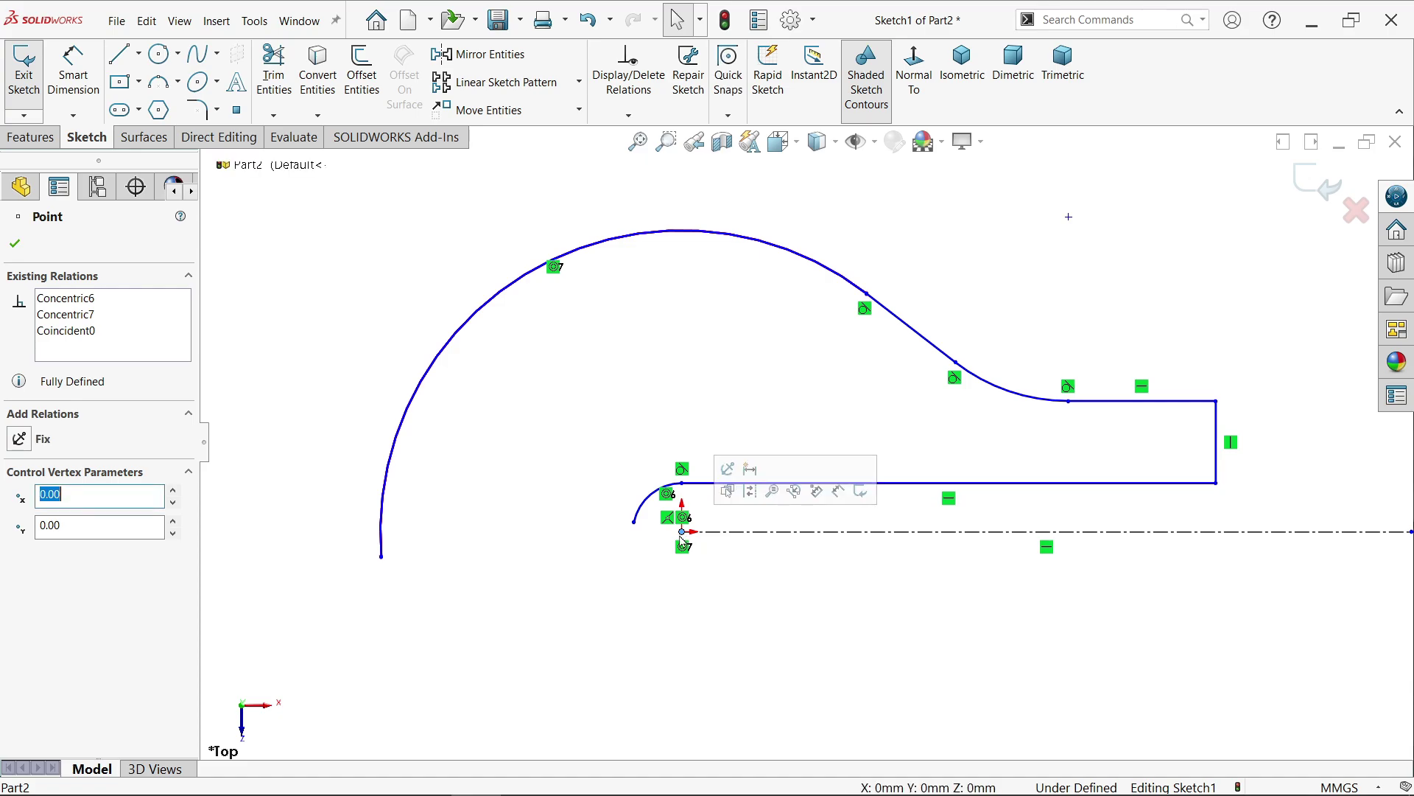
left_click(635, 523, "ctrl")
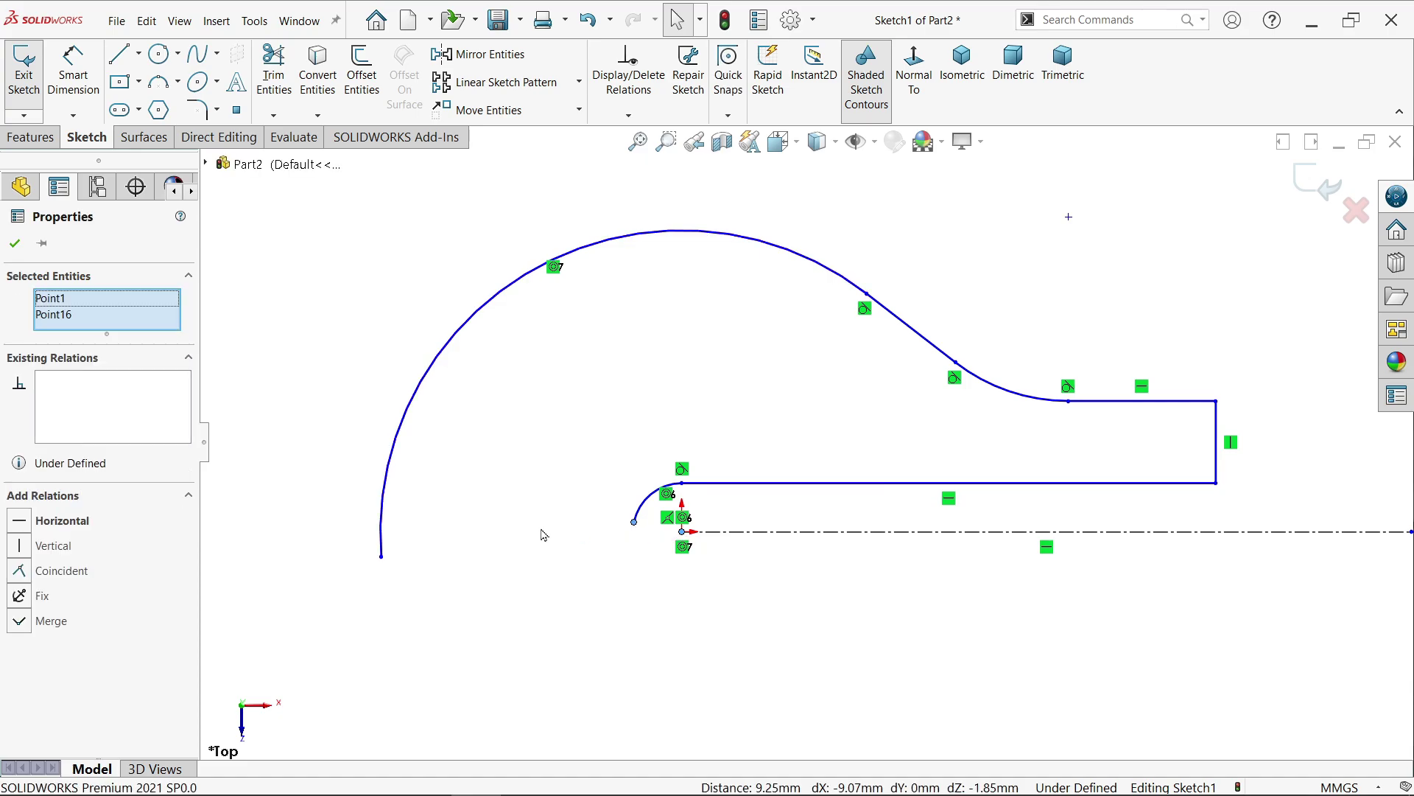
left_click(381, 558, "ctrl")
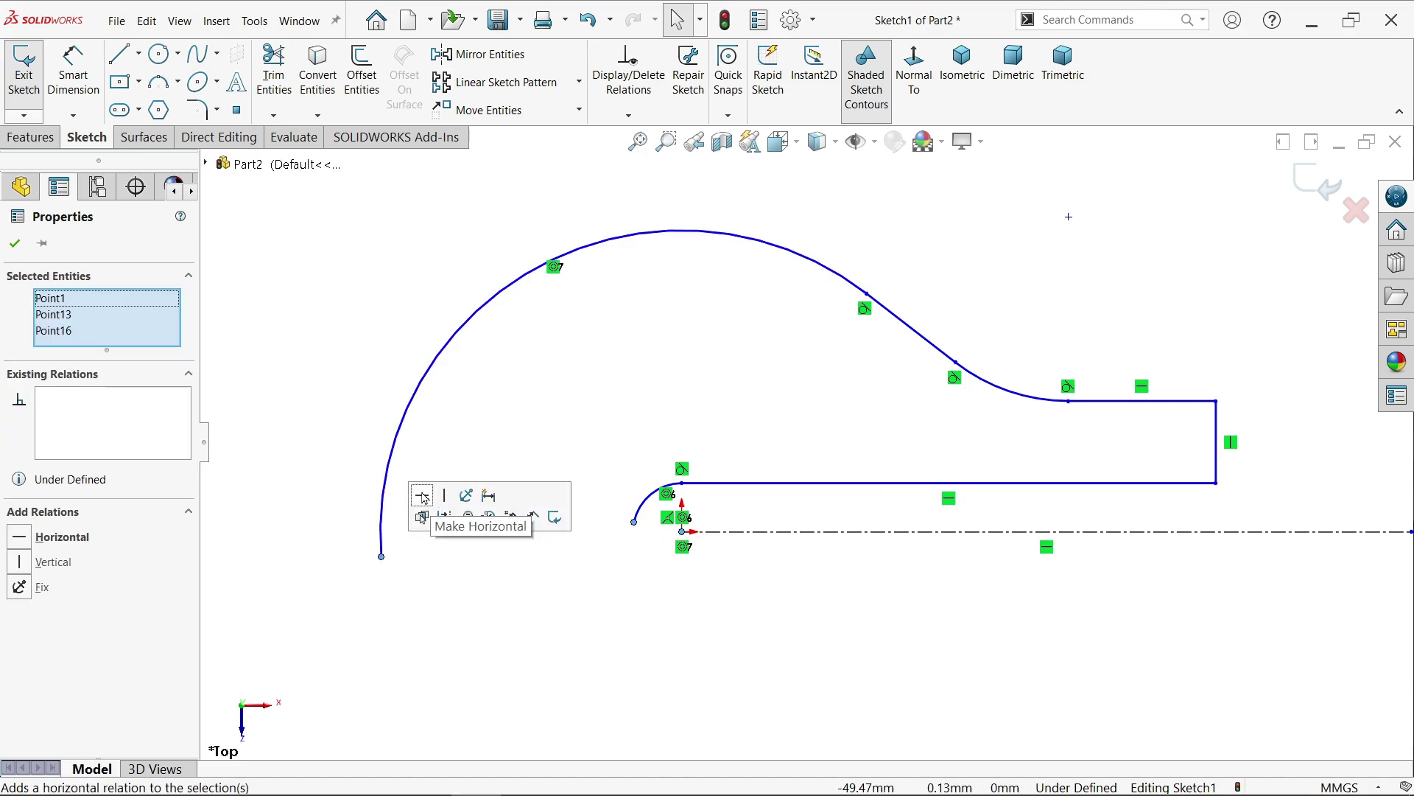
left_click(424, 498)
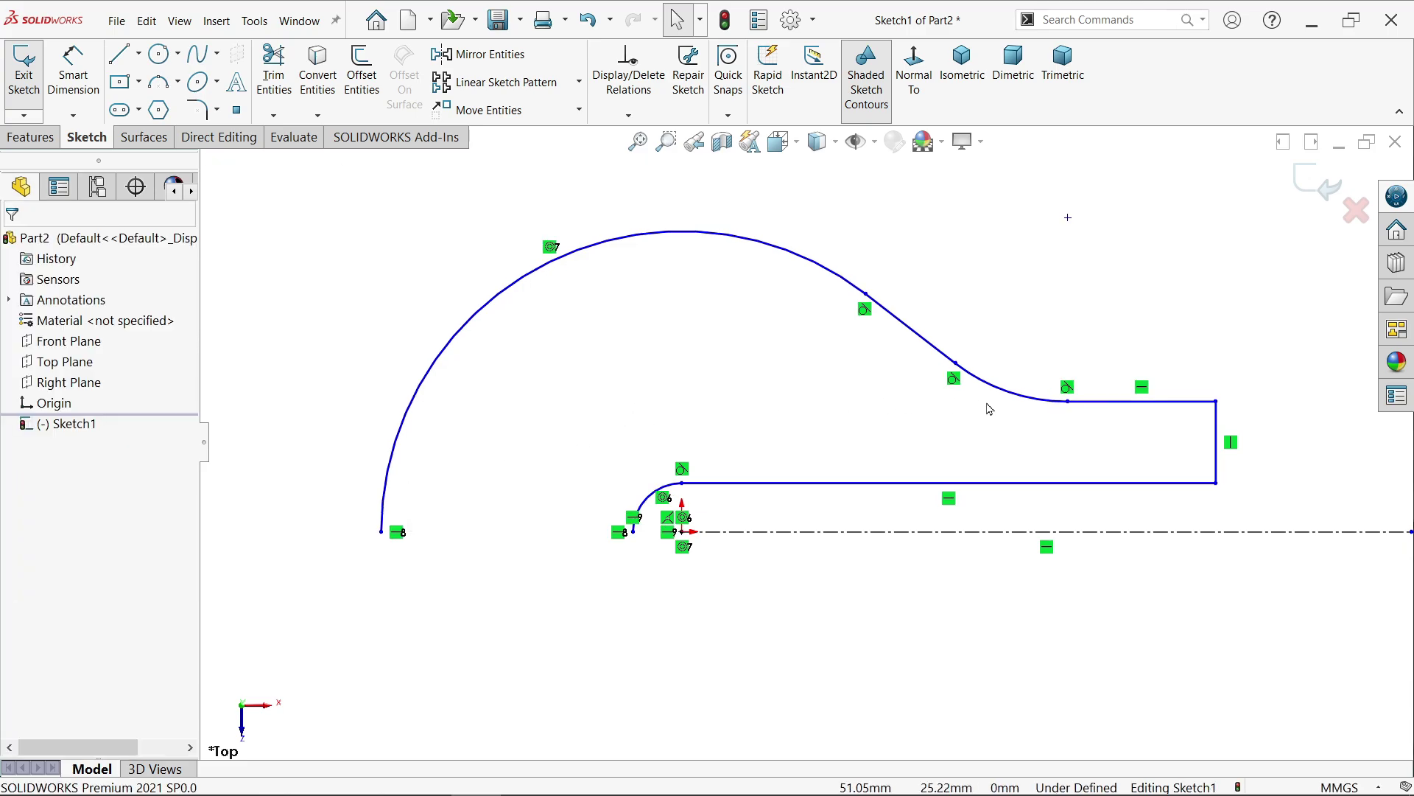
scroll(921, 422, "up", 3)
scroll(928, 471, "down", 2)
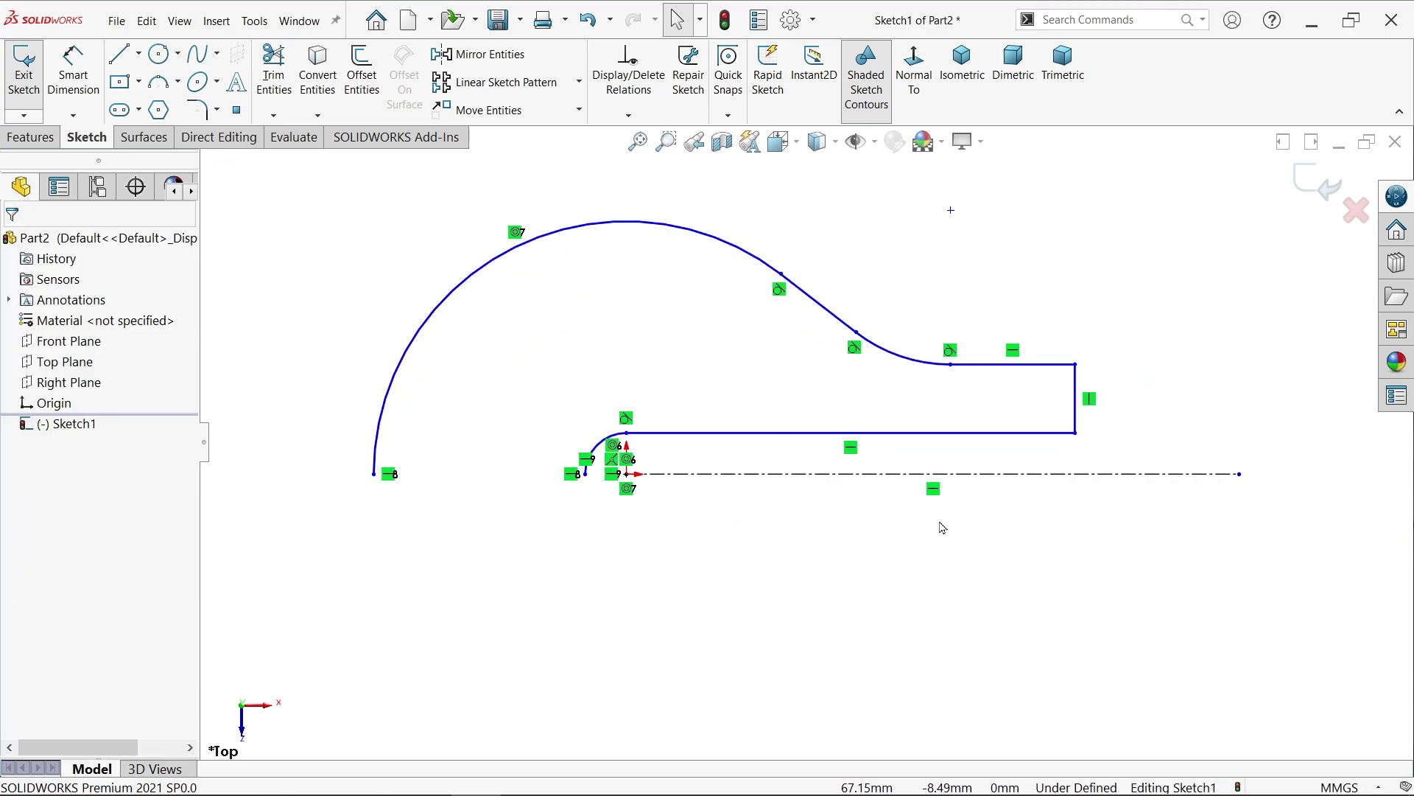
scroll(941, 508, "up", 1)
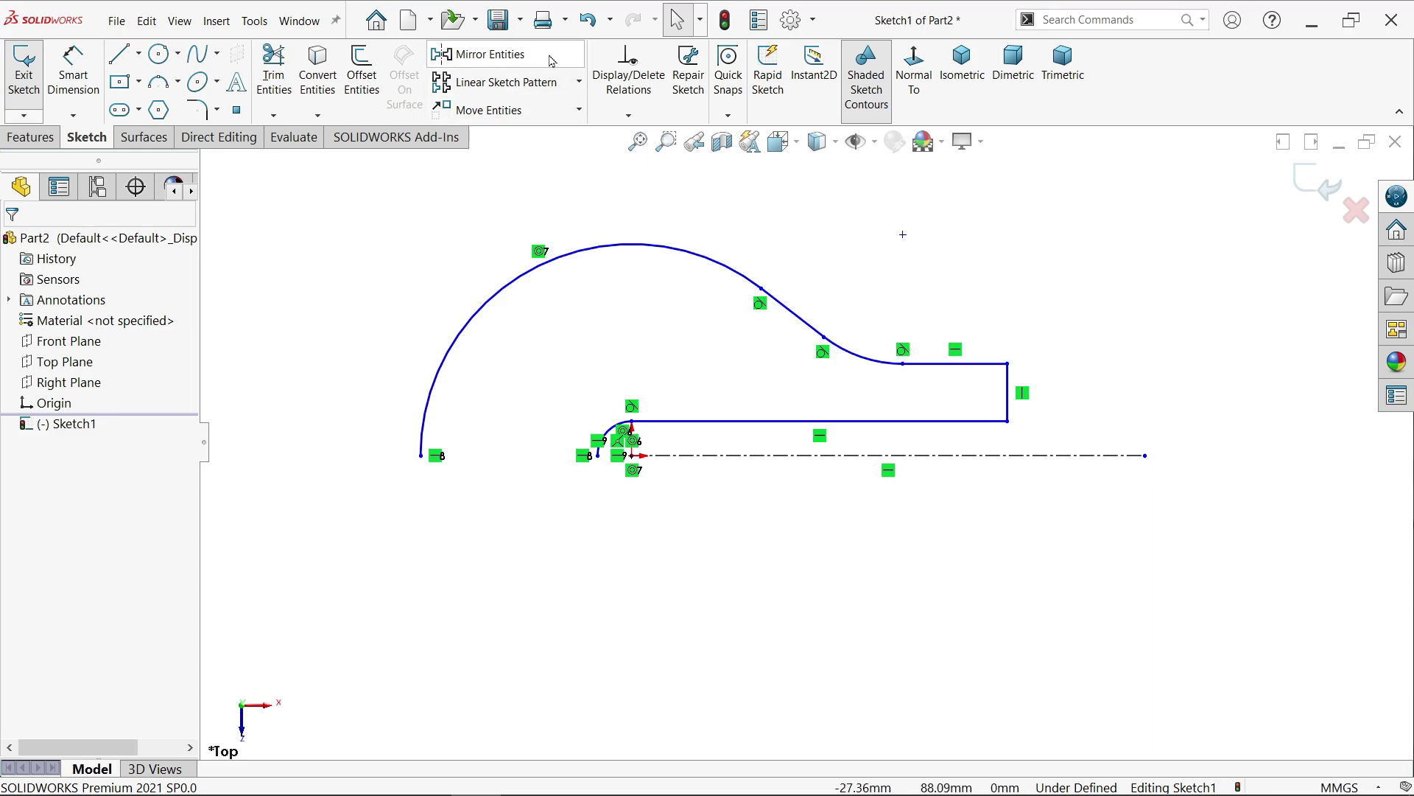
Step: Mirror the whole half profile about the centerline into a closed keyhole outline
mouse_move(1205, 203)
left_mouse_down()
mouse_move(994, 439)
mouse_move(470, 608)
mouse_move(349, 626)
left_mouse_up()
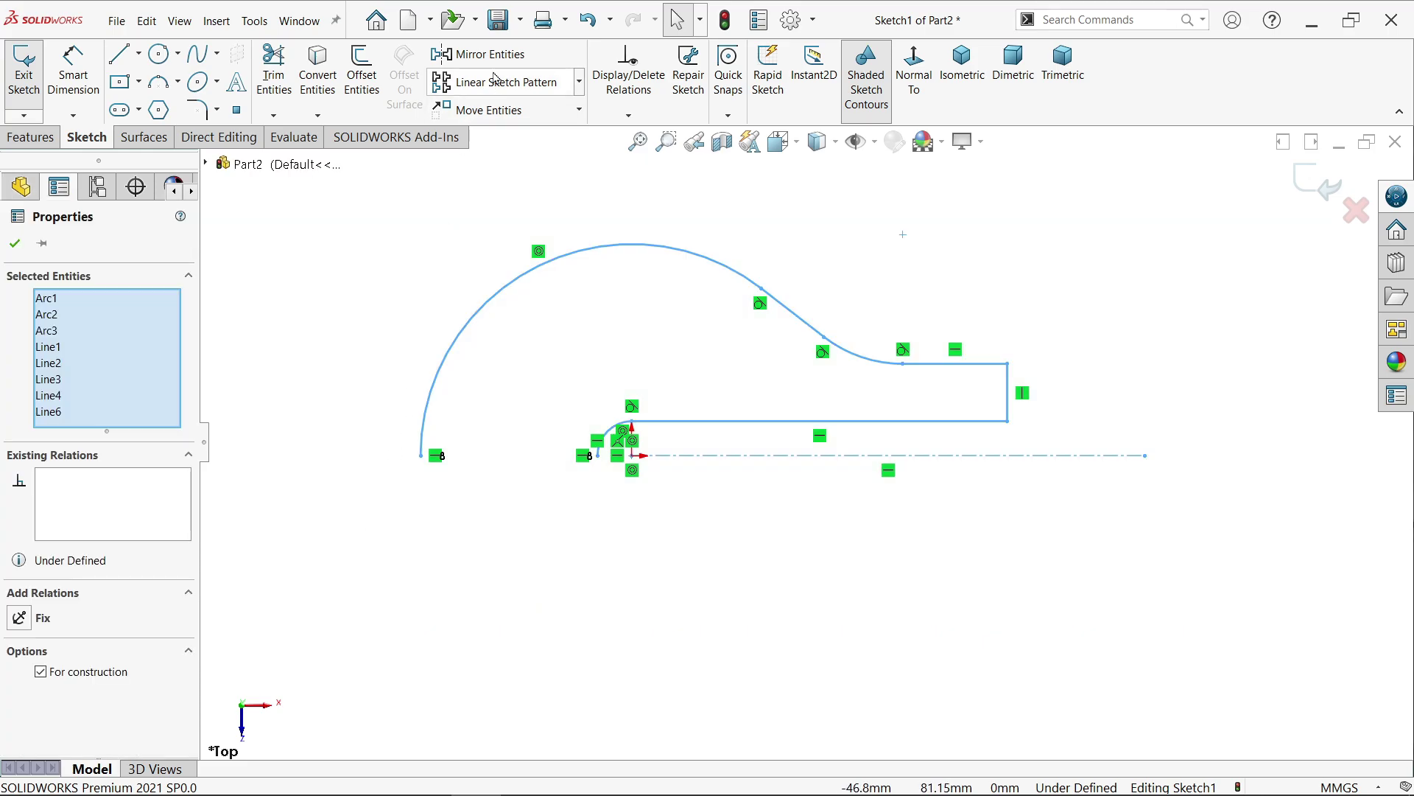
left_click(507, 54)
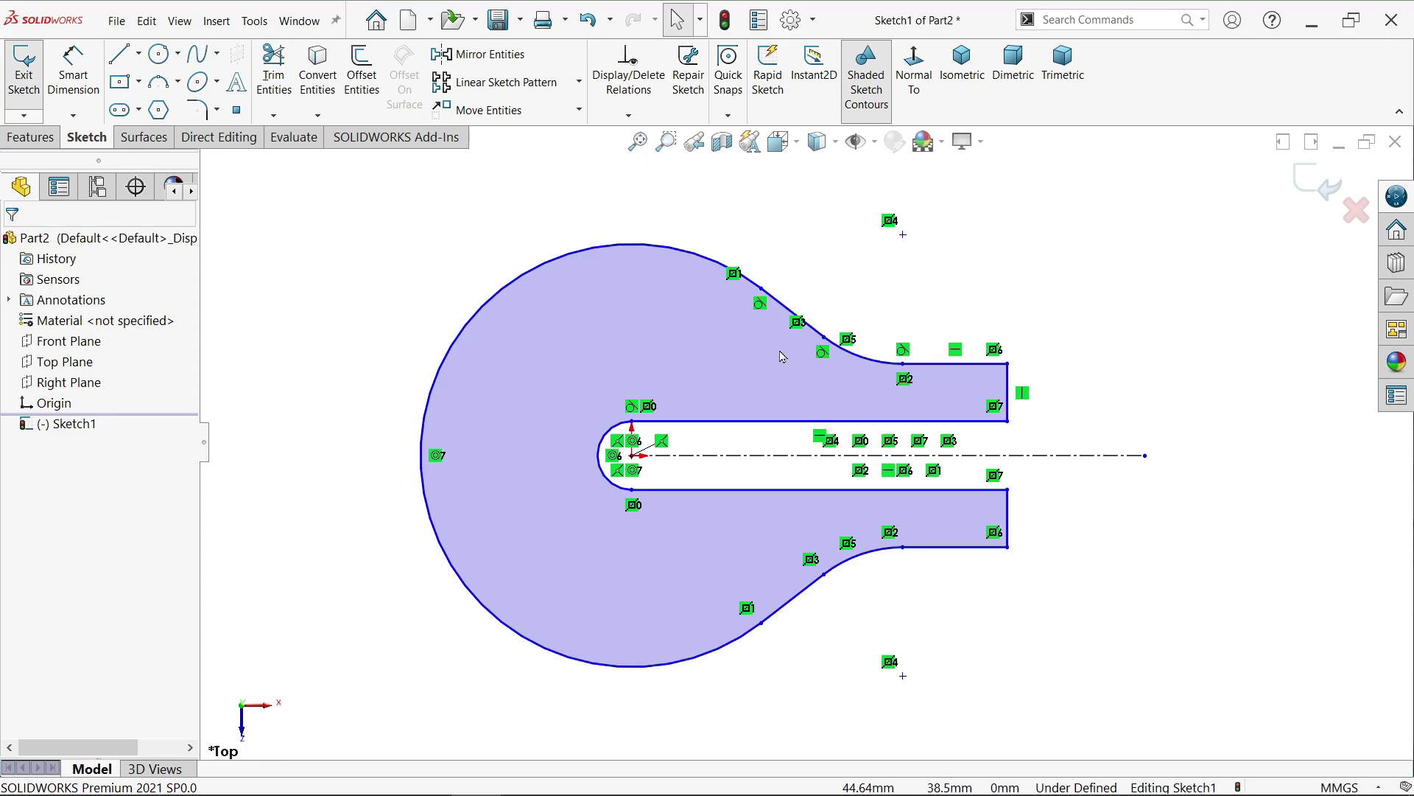
left_click(78, 79)
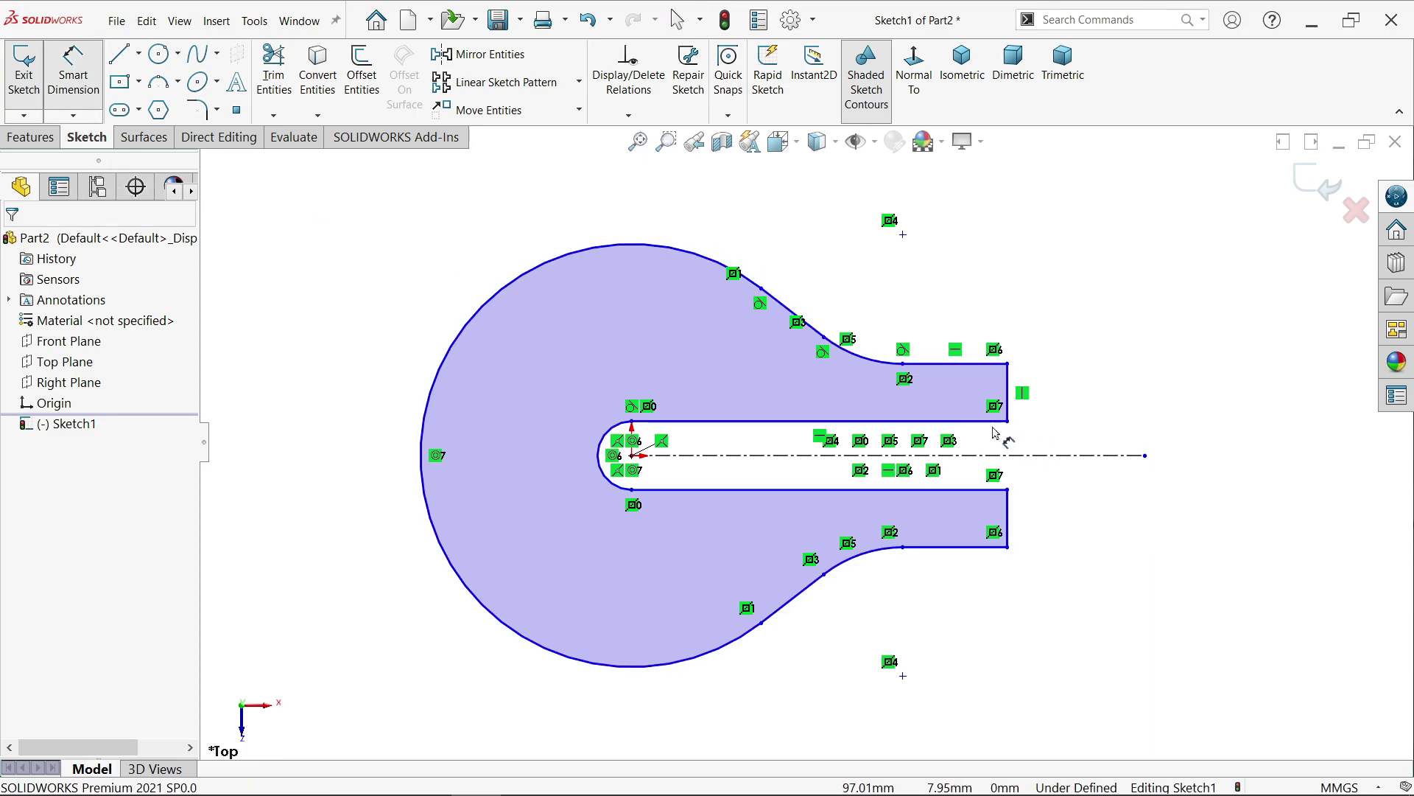
Step: Dimension the slot width to 15 mm and the overall width to 30 mm
left_click(943, 422)
left_click(946, 489)
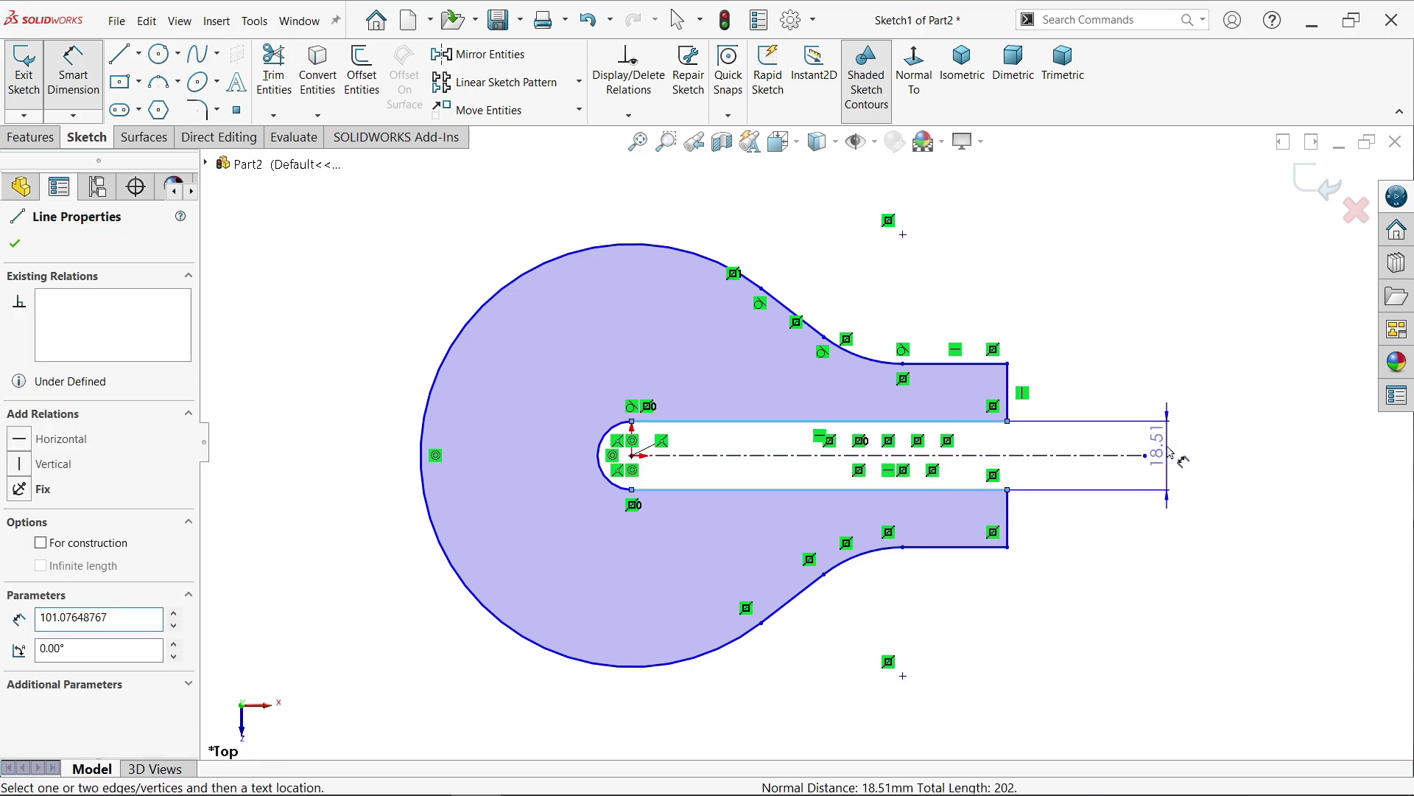
left_click(1166, 451)
type("15")
left_click(1054, 416)
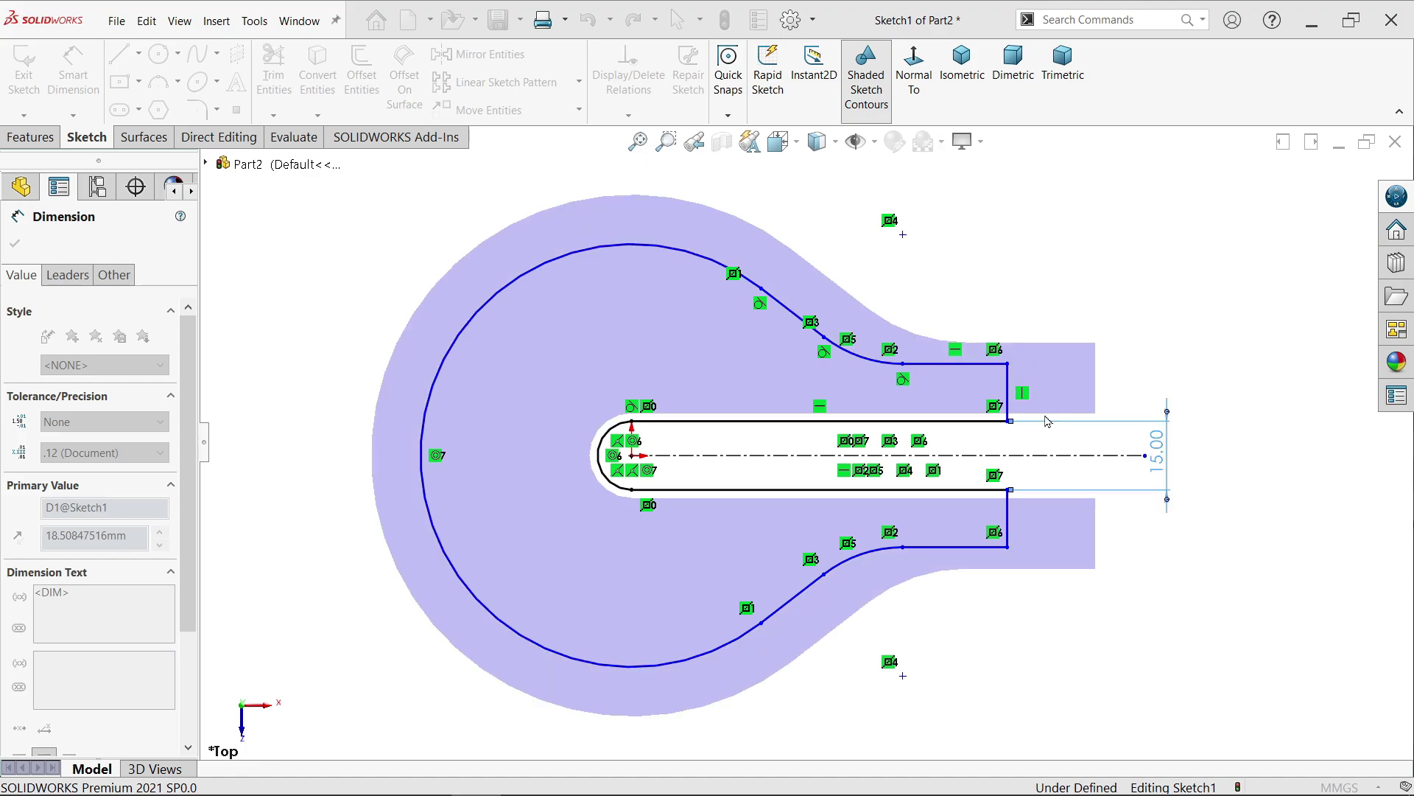
left_click(966, 364)
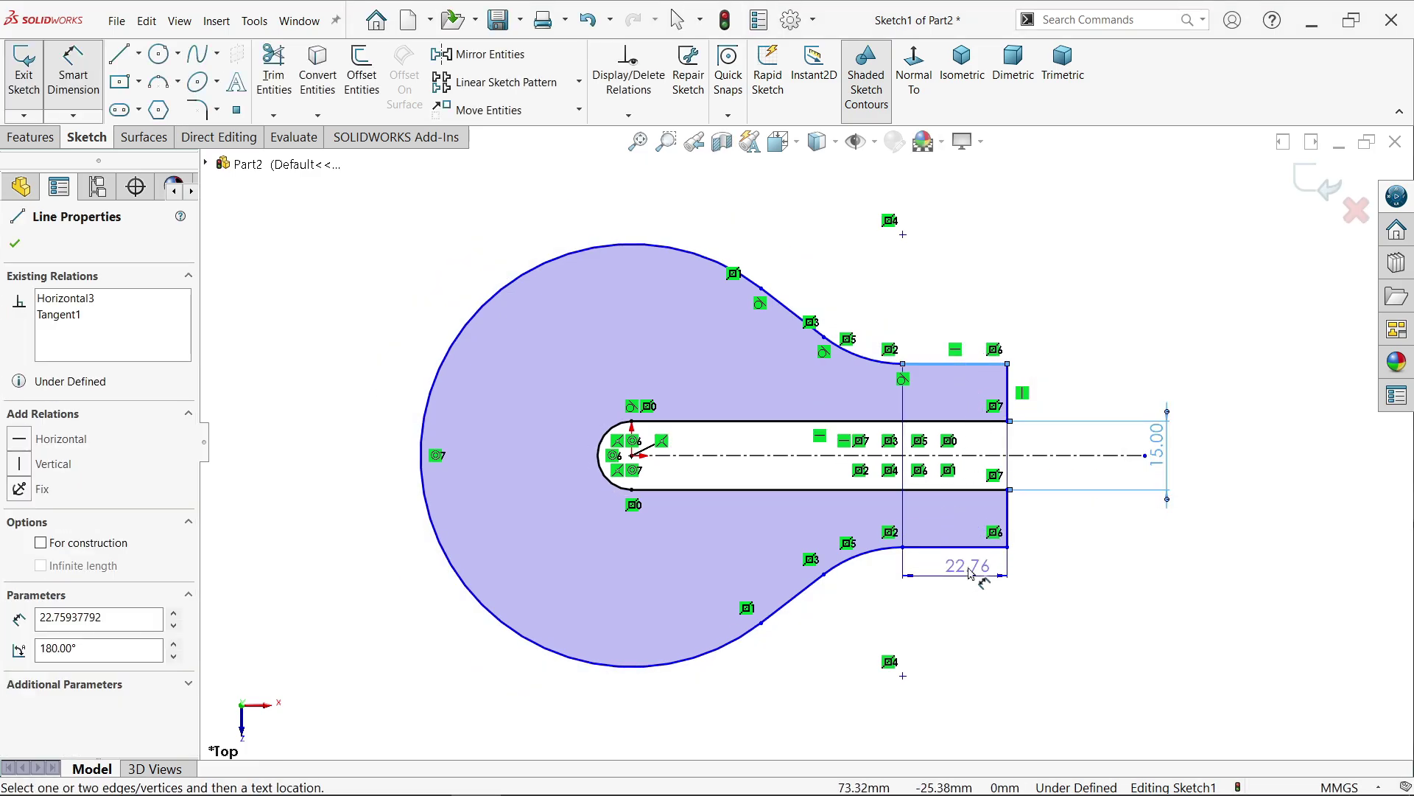
left_click(979, 549)
left_click(1237, 457)
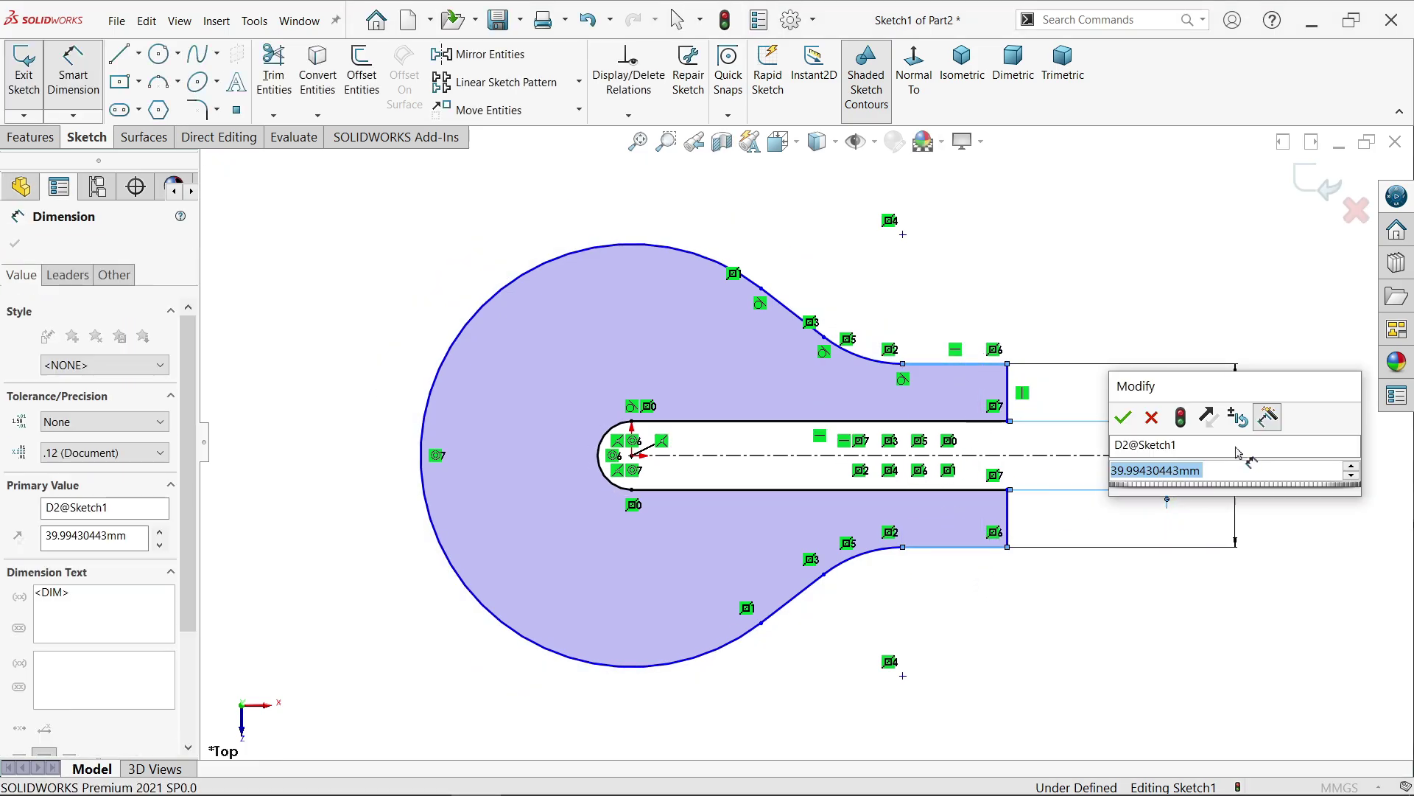
type("30")
left_click(1123, 418)
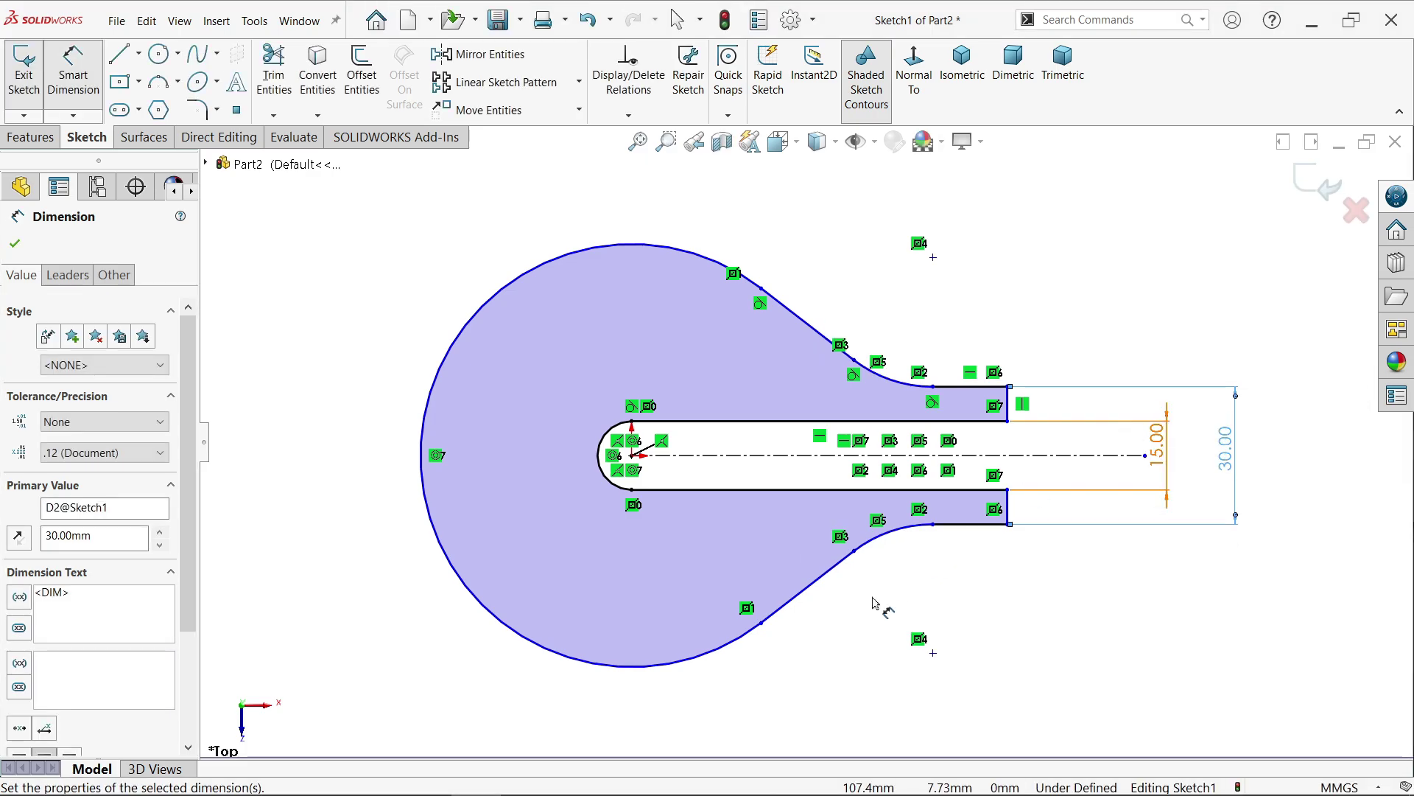
left_click(943, 333)
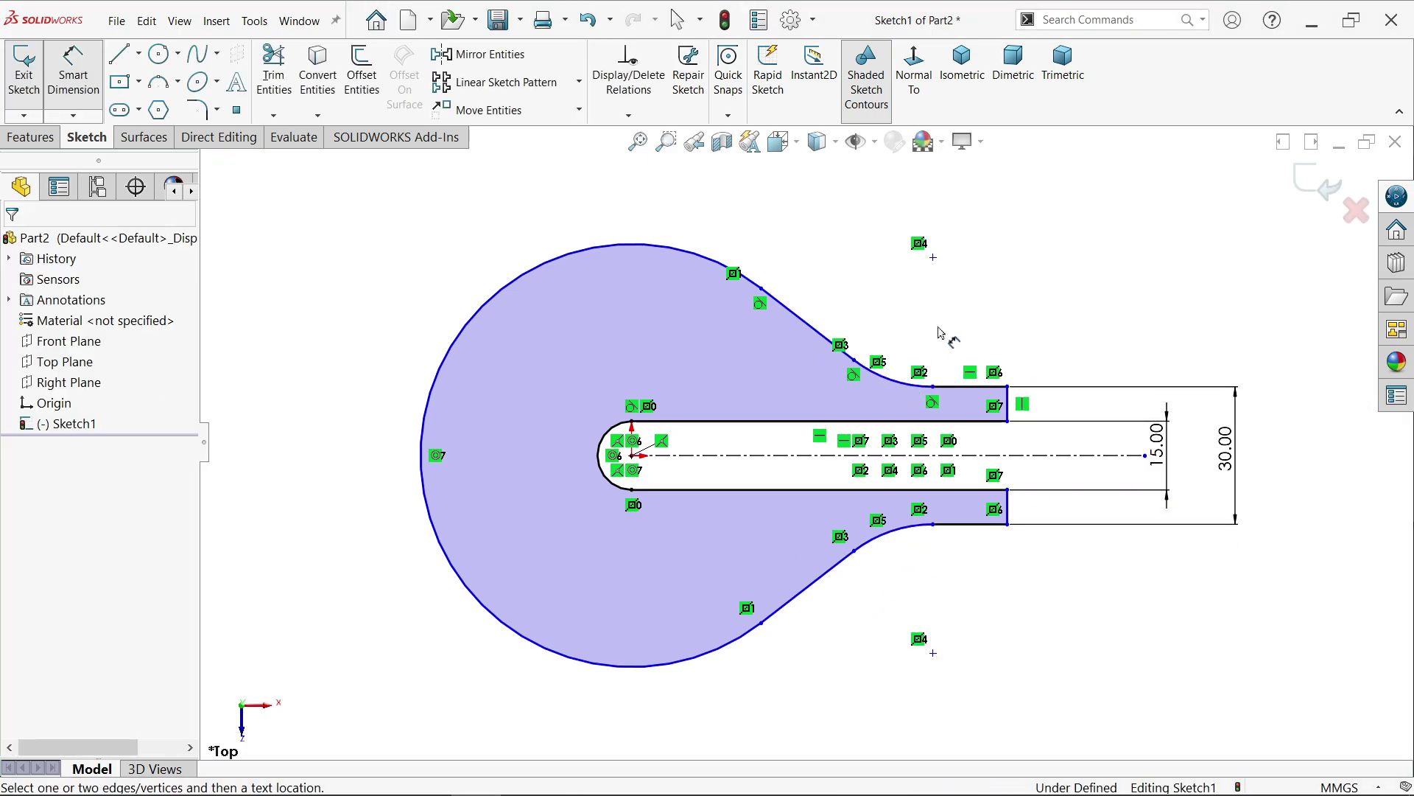
Step: Dimension the fillet arc to R20 and the slanted line at 30° to the centerline
left_click(886, 381)
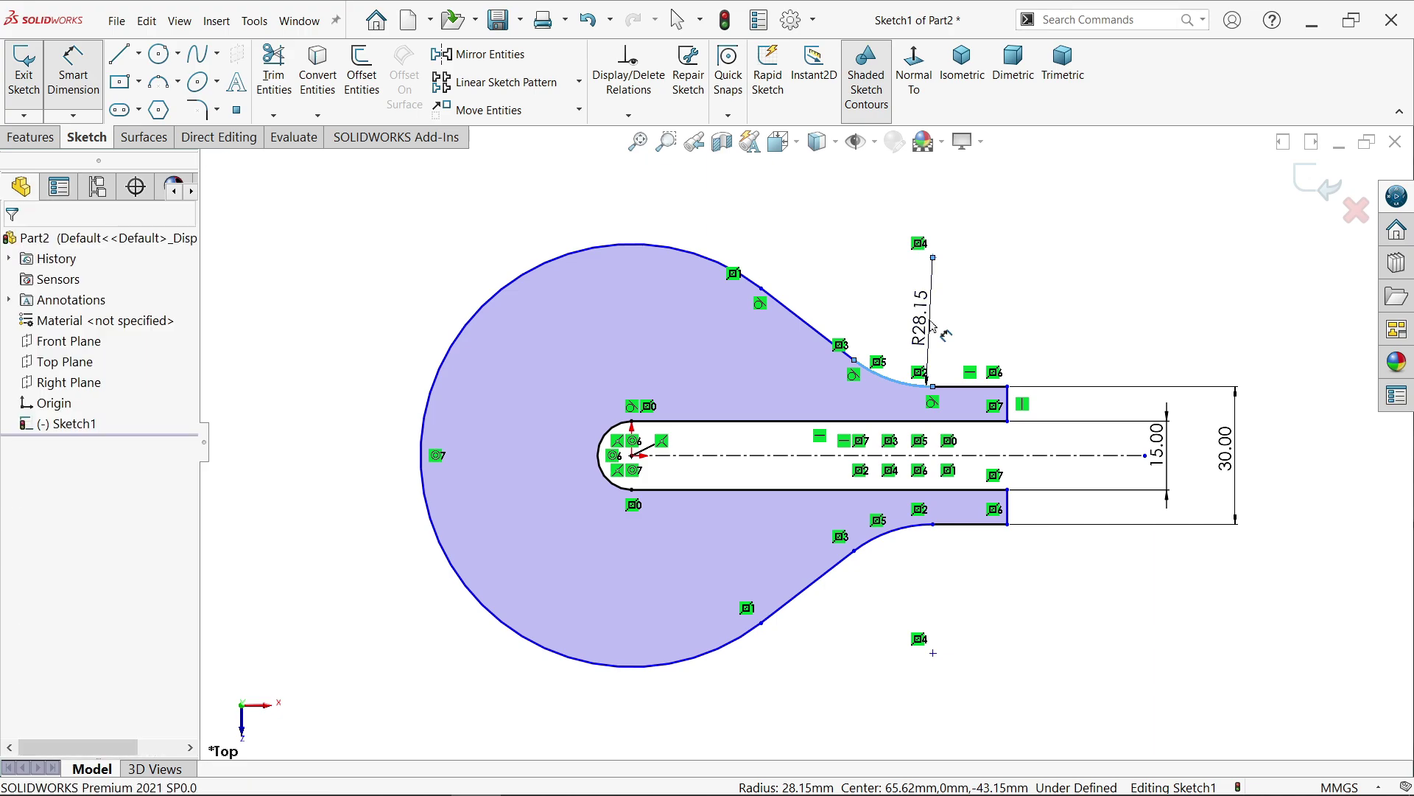
left_click(931, 325)
type("20")
left_click(818, 291)
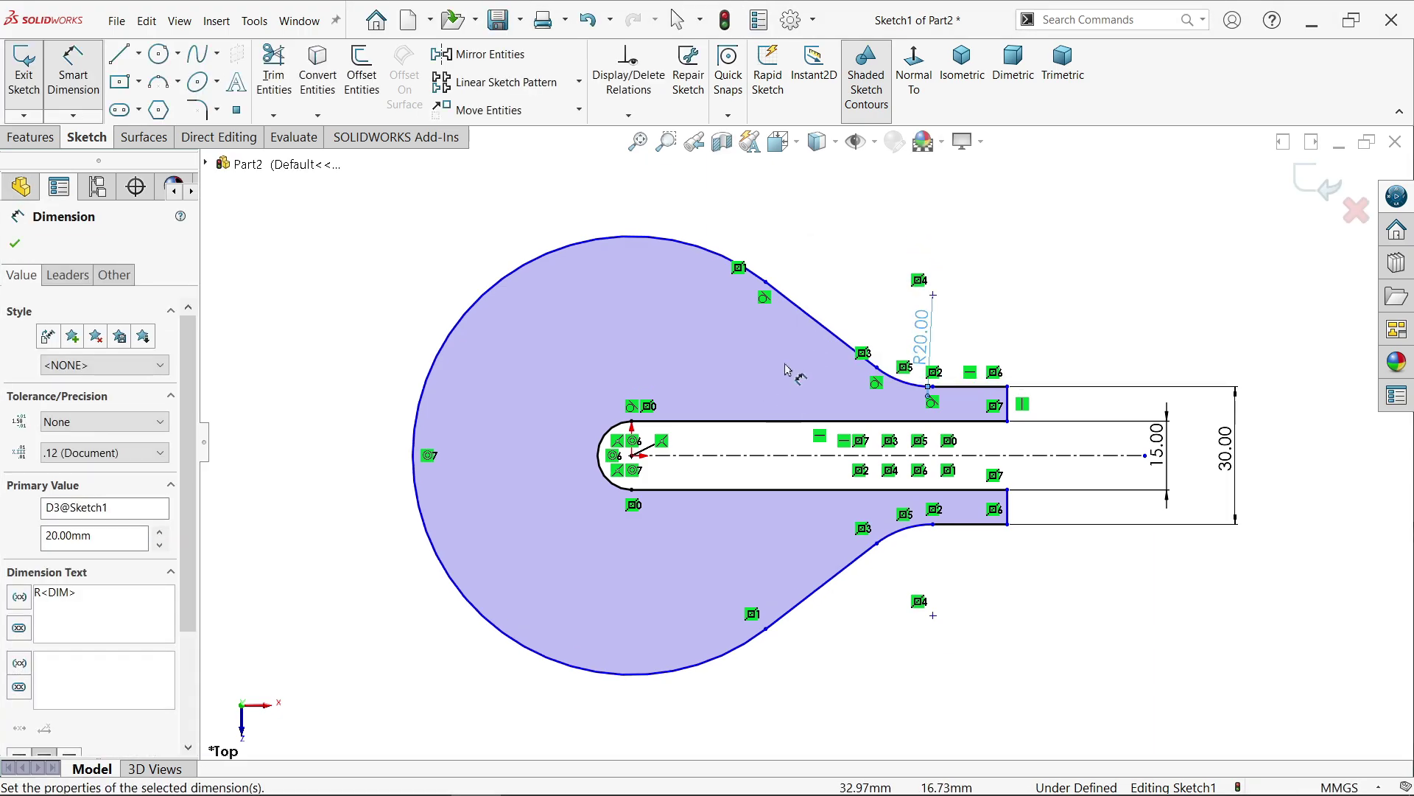
left_click(840, 343)
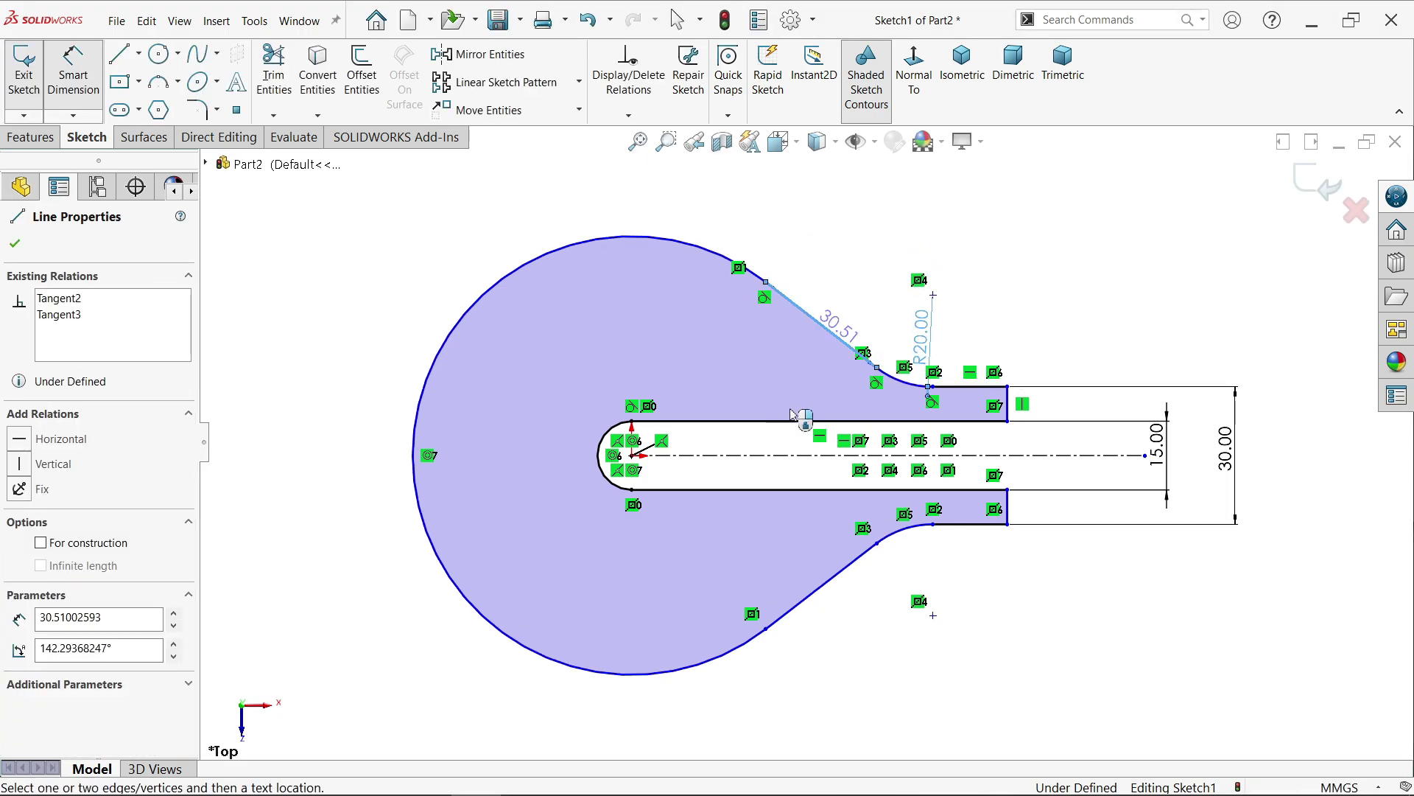
left_click(770, 455)
left_click(352, 295)
type("30")
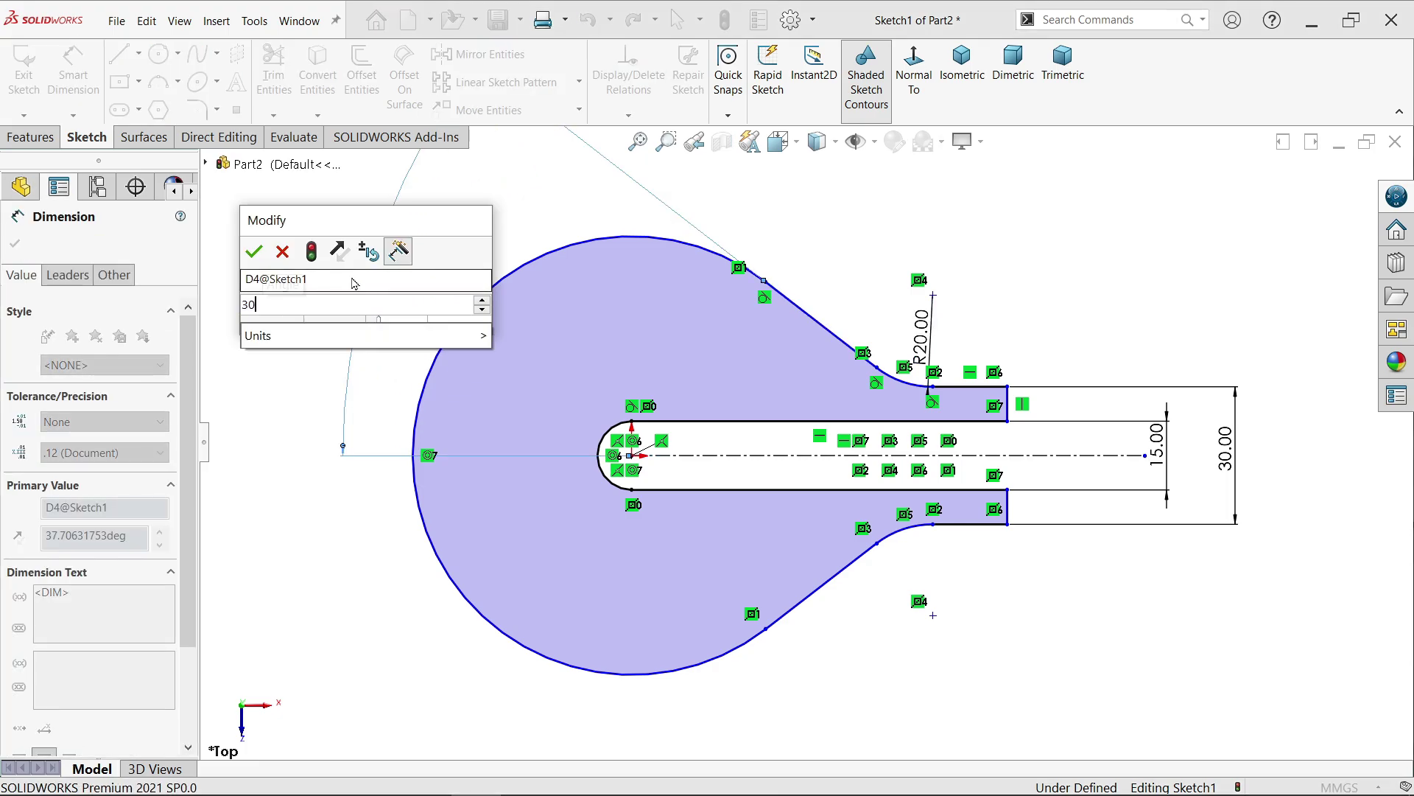
left_click(258, 252)
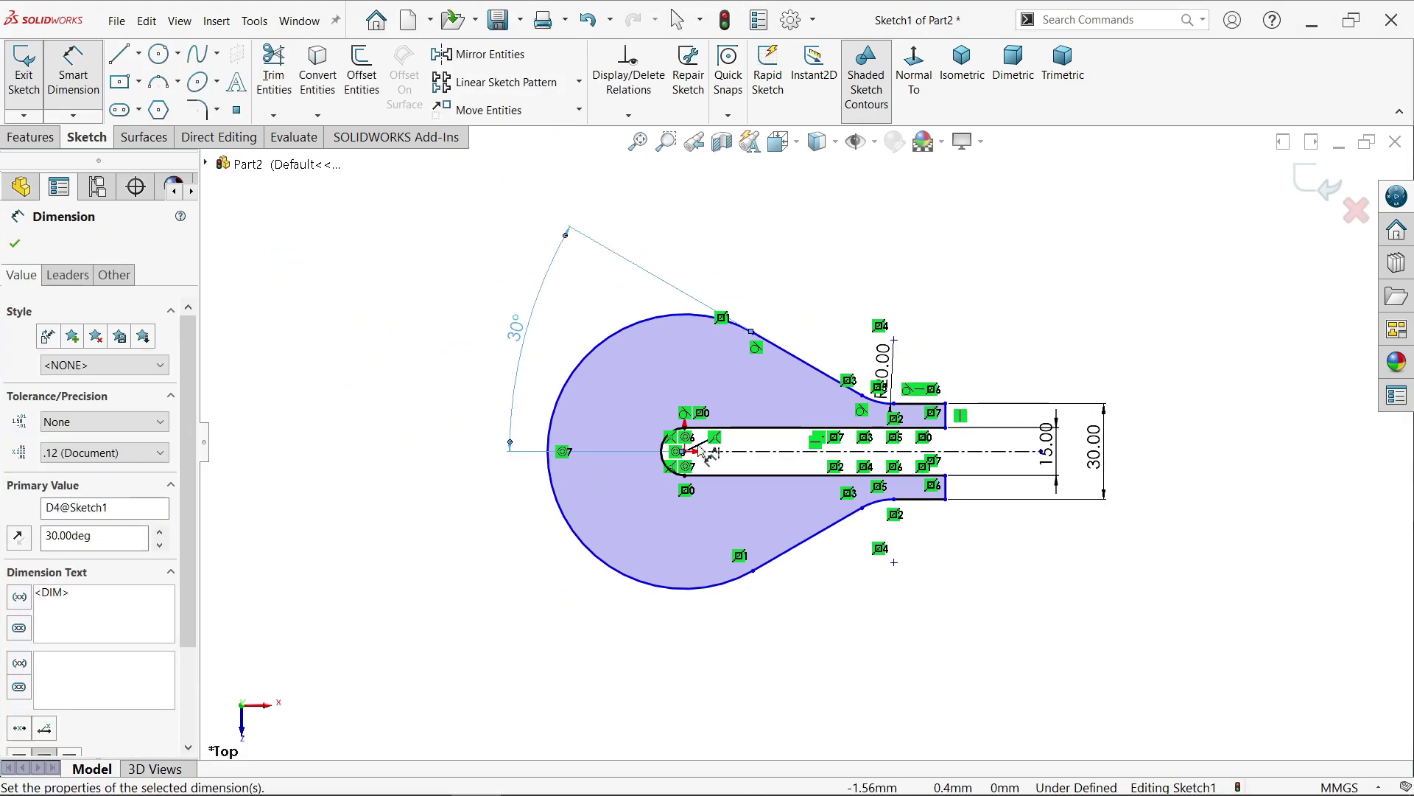
Step: Set the large arc radius to 55/2, giving R27.50
left_click(492, 534)
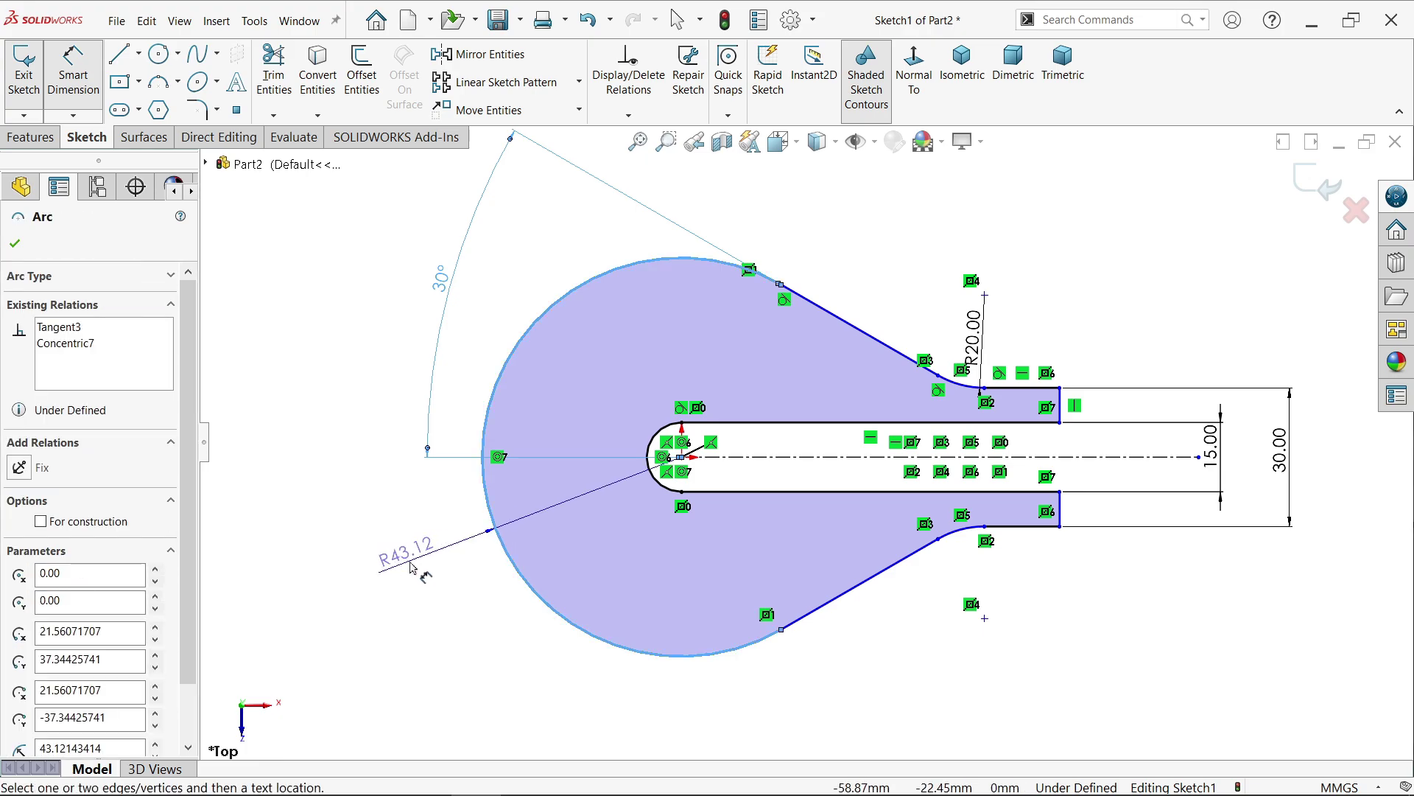
left_click(410, 567)
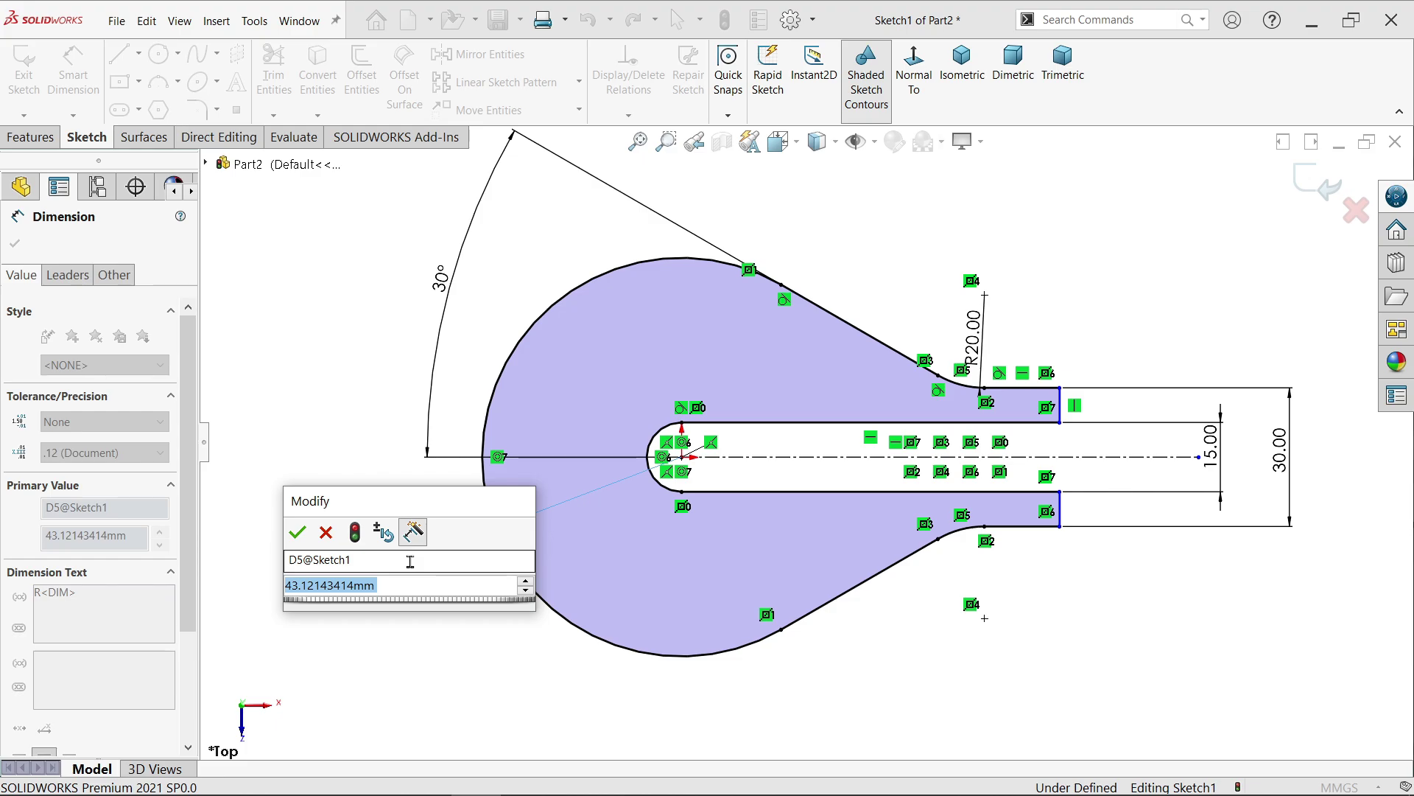
type("55/2")
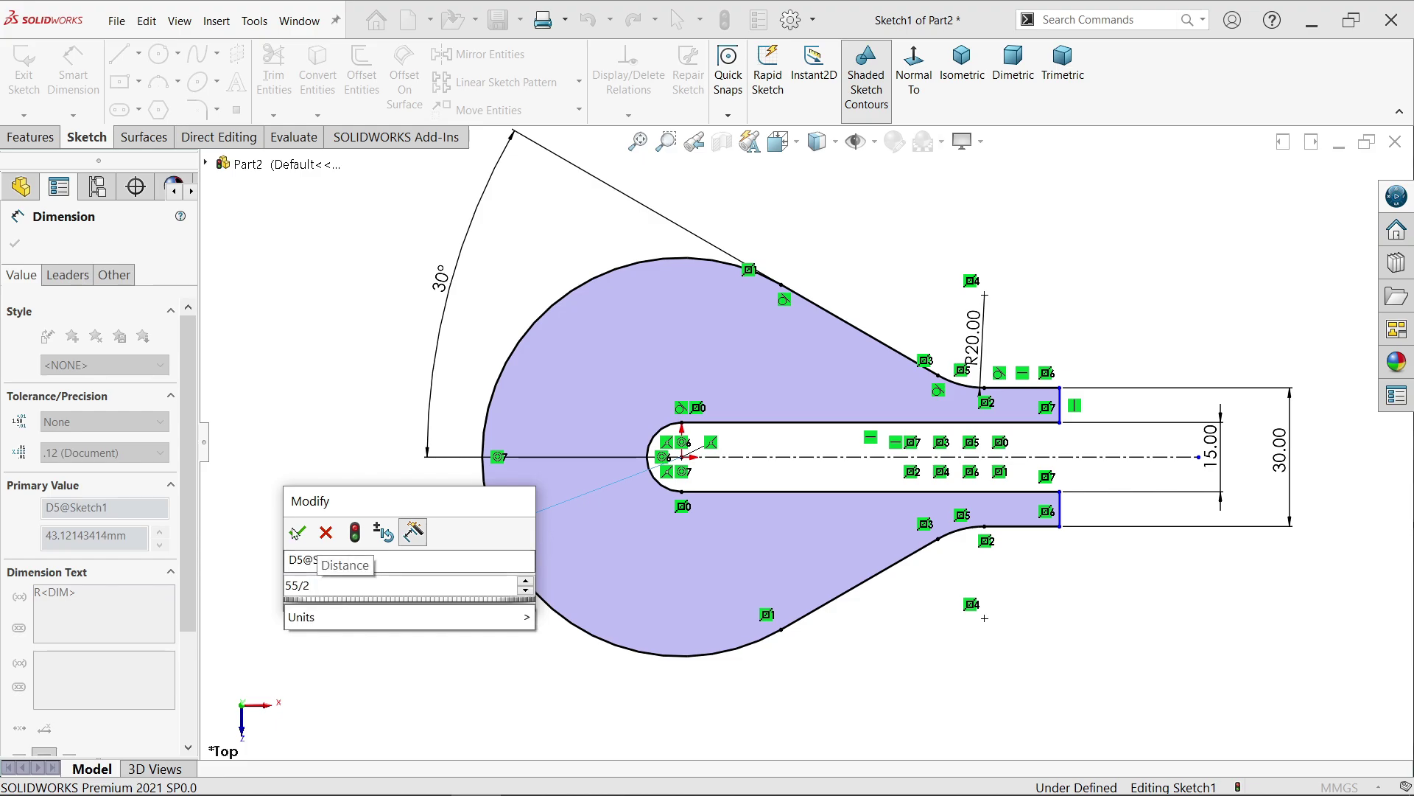
key("Return")
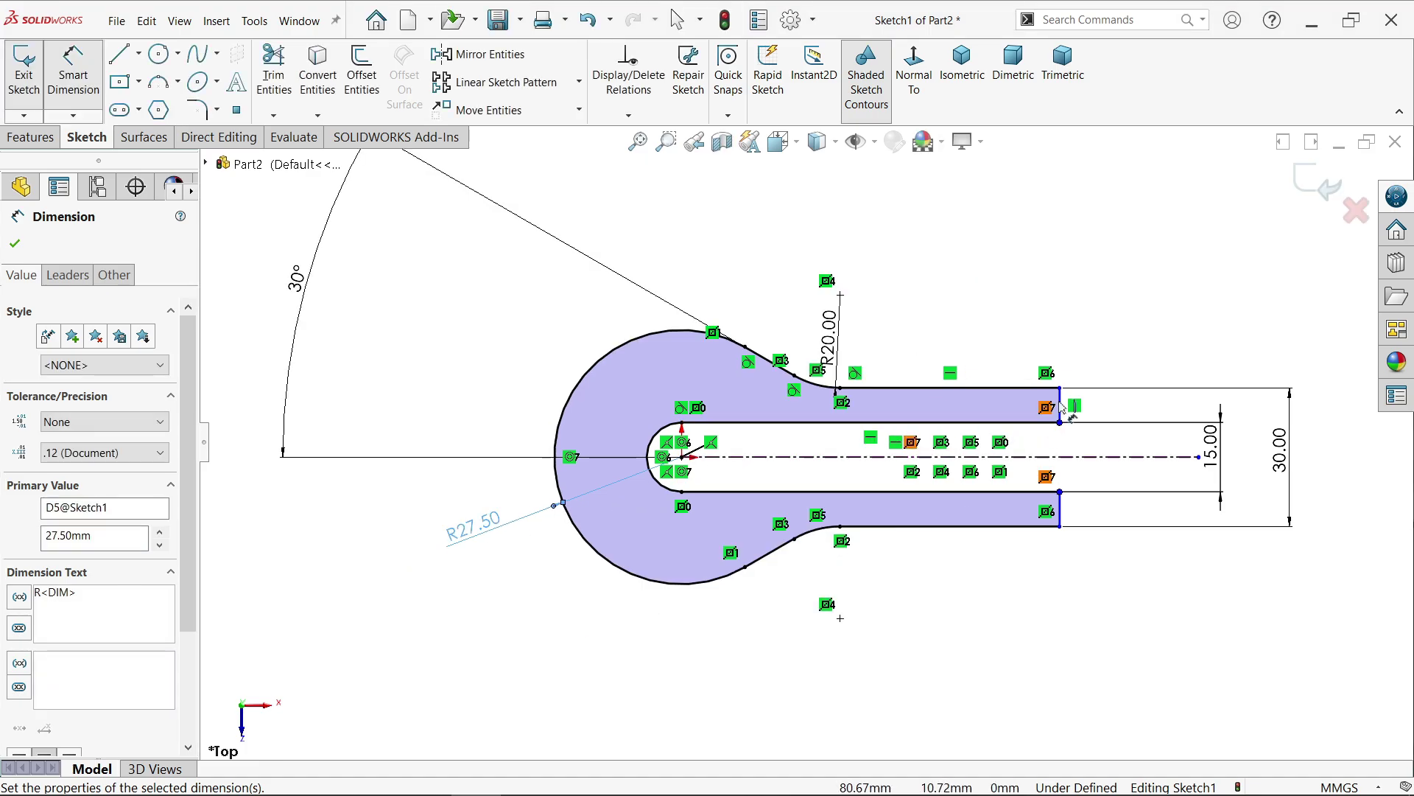
Step: Dimension the right vertical edge to the large arc as an 85 mm overall length
scroll(914, 332, "down", 2)
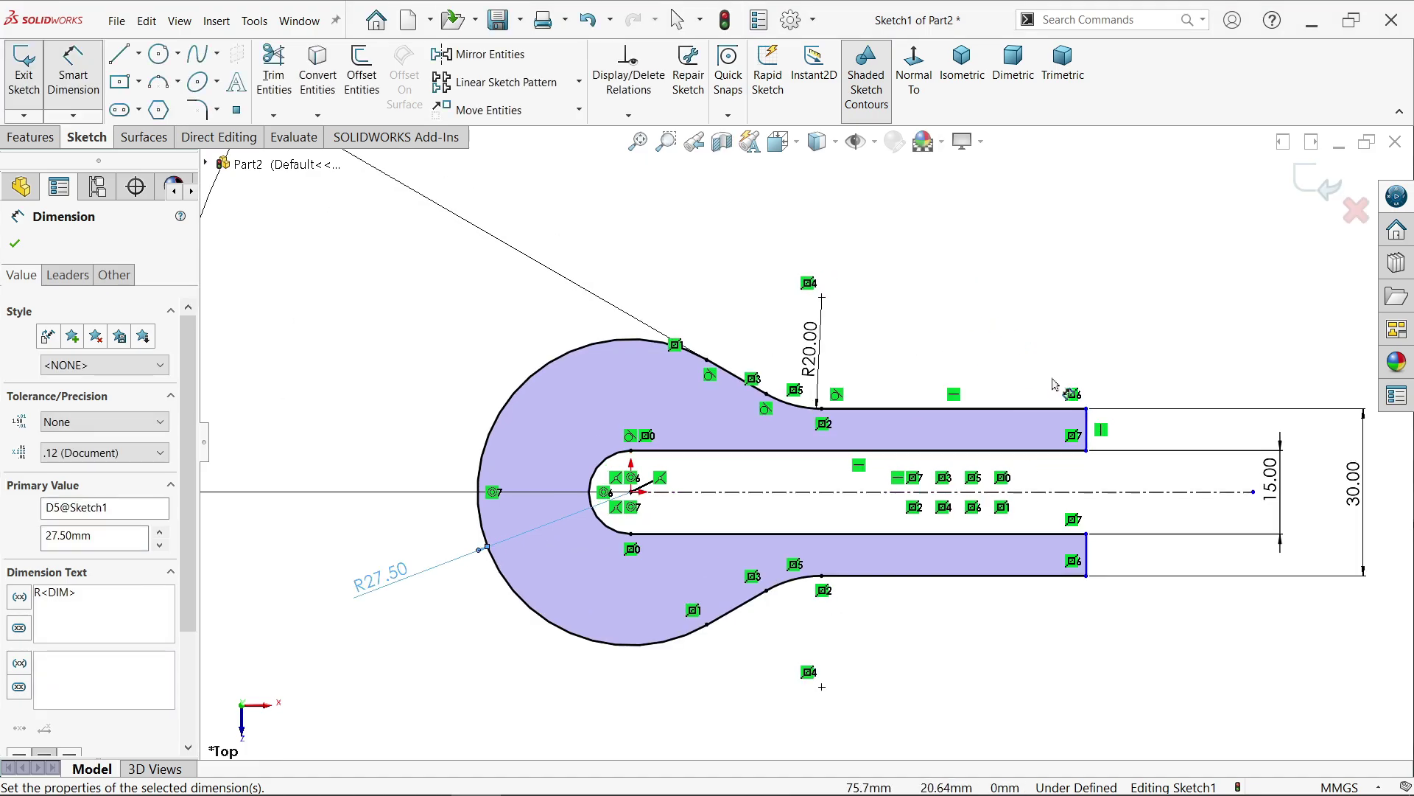
left_click(1089, 434)
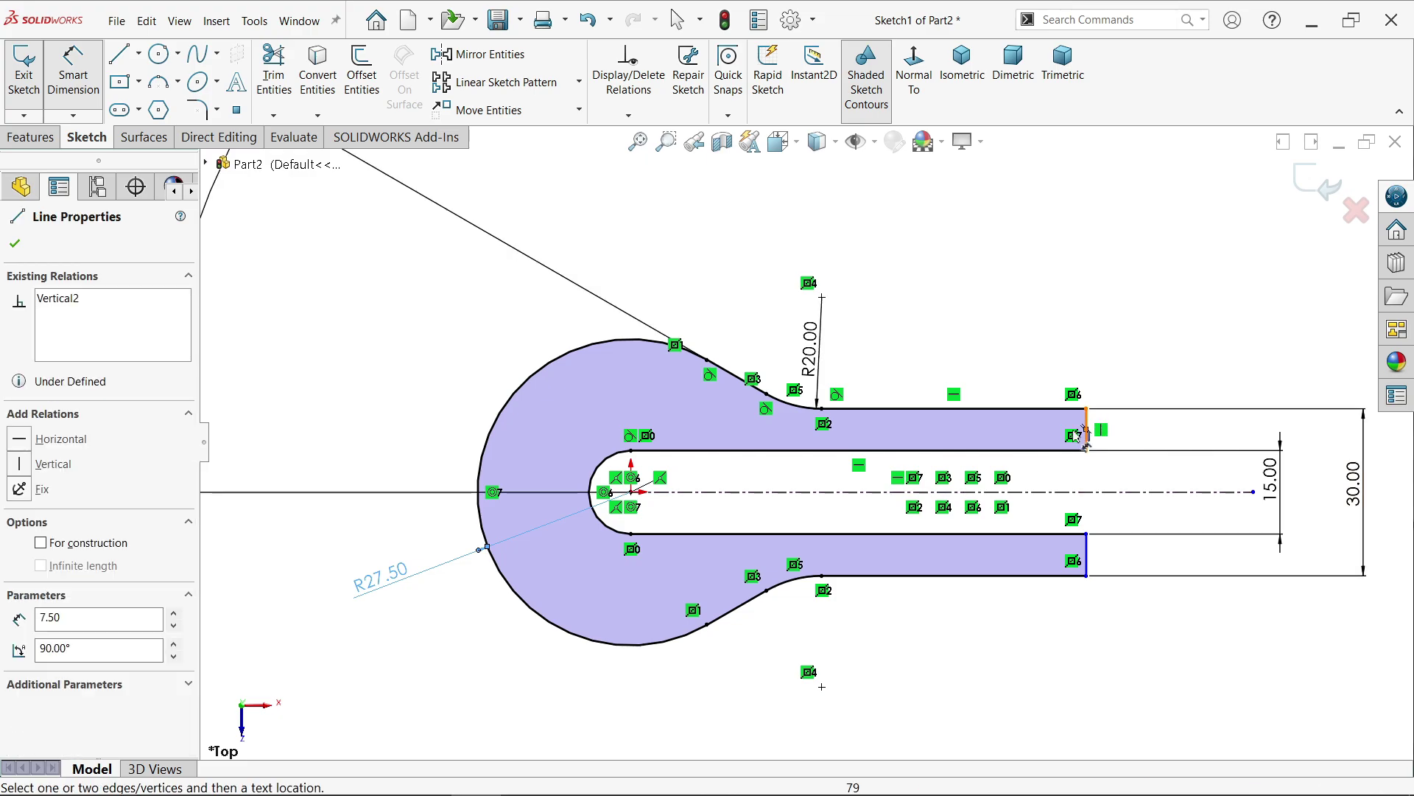
key("Escape")
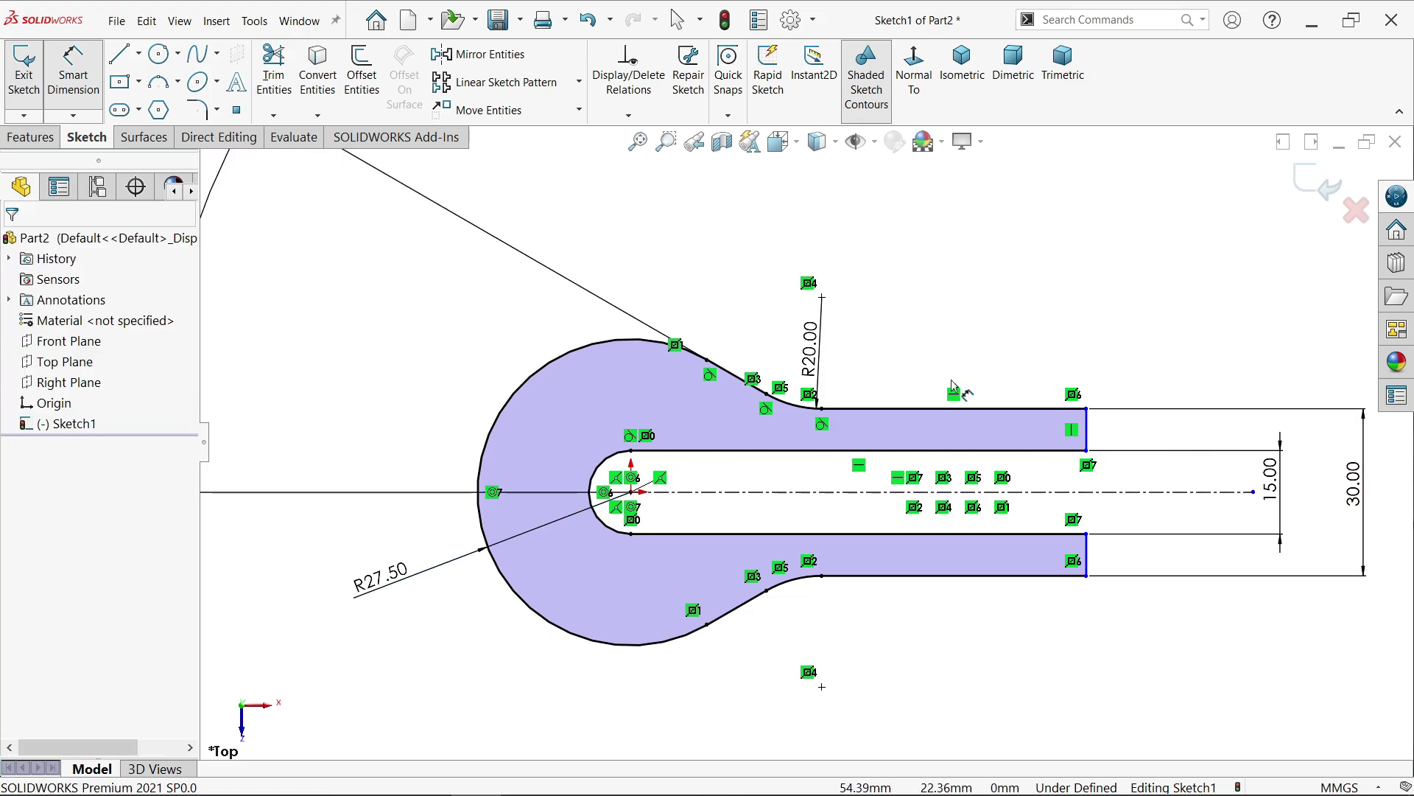
left_click(1089, 442)
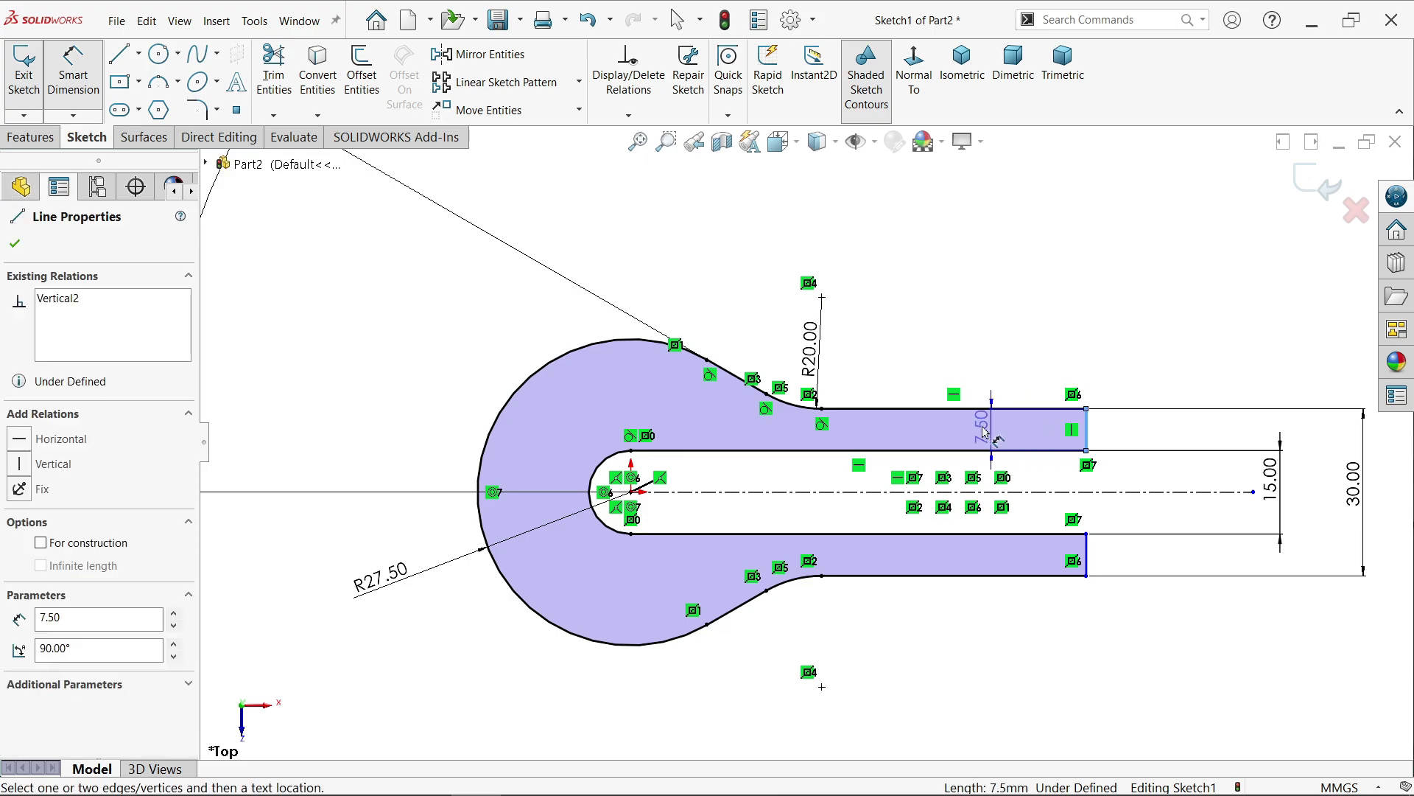
left_click(484, 448)
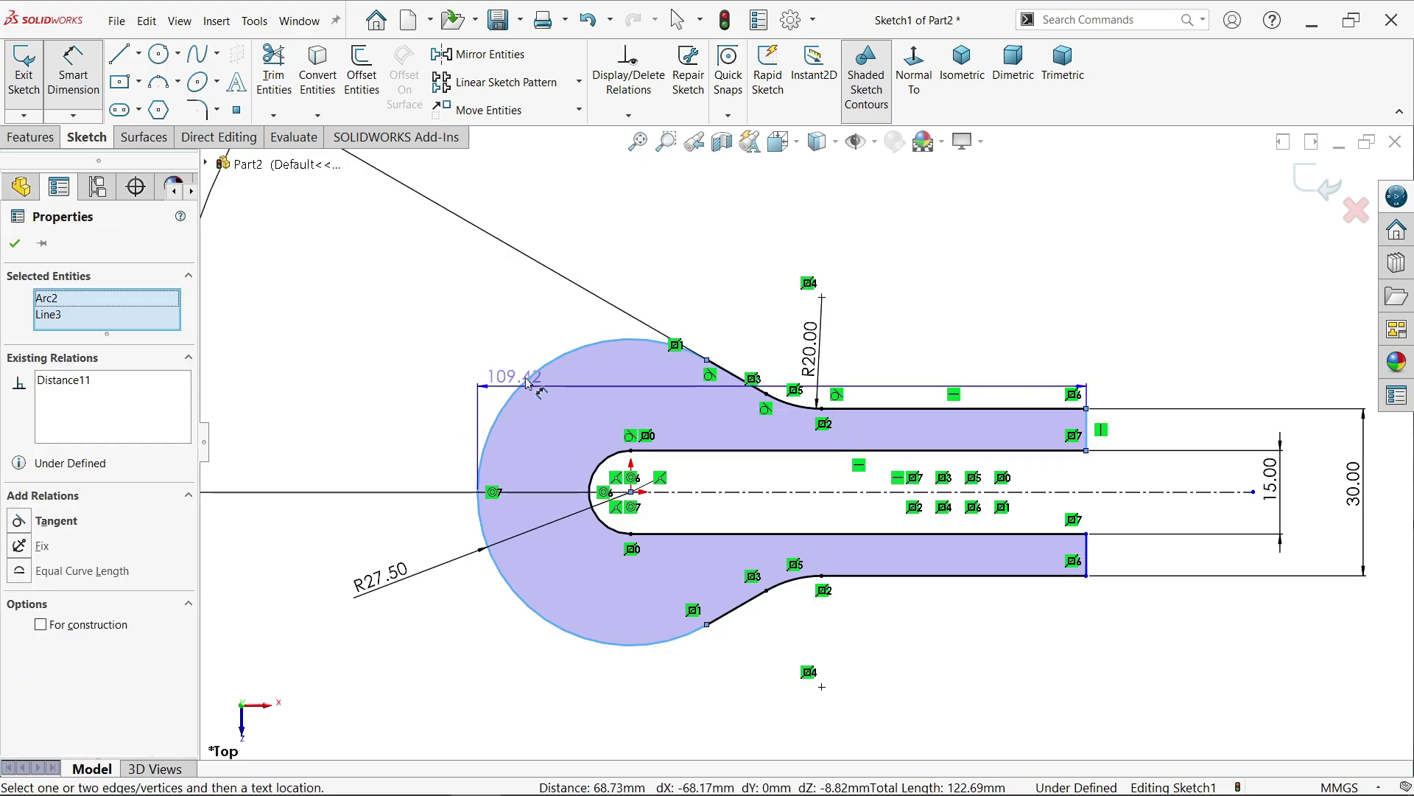
left_click(793, 226)
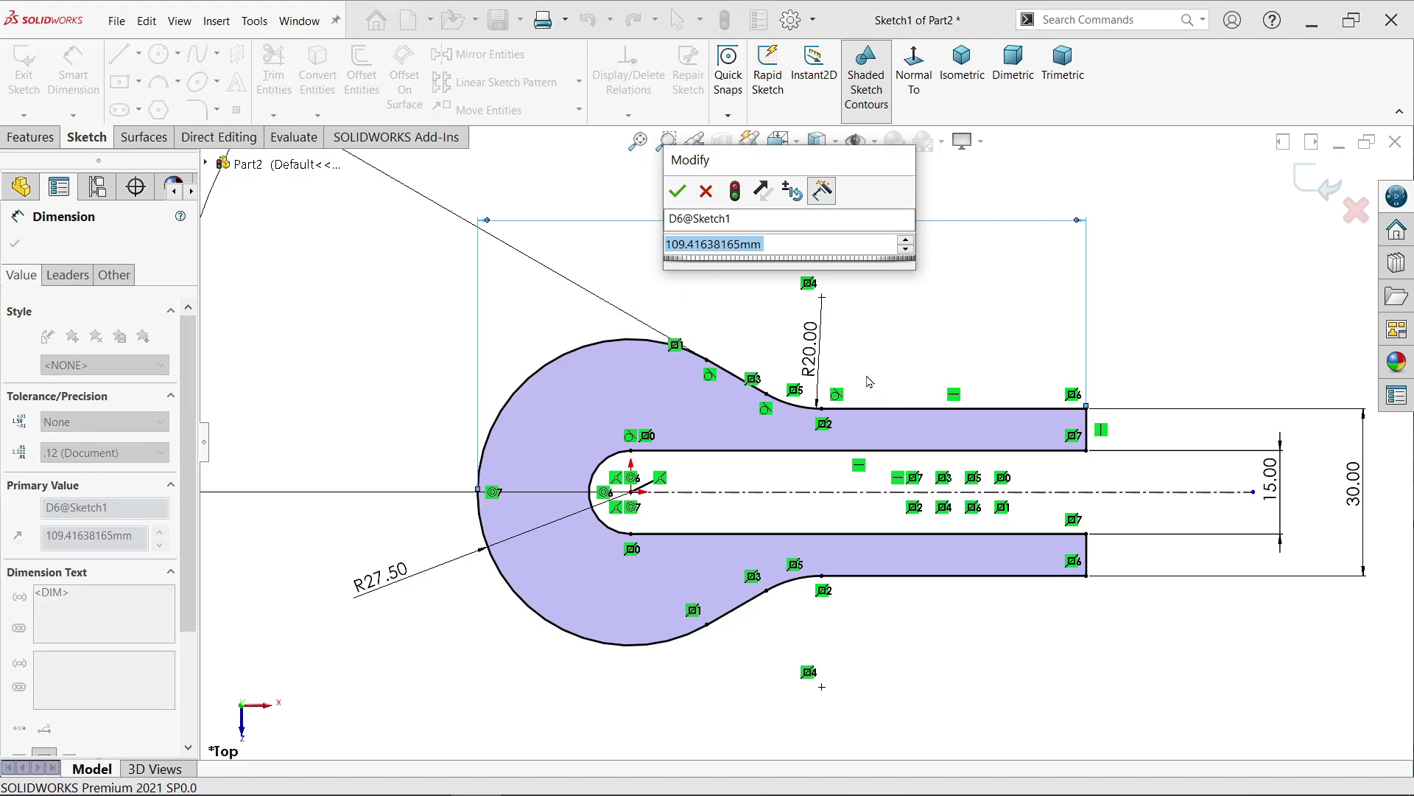
type("85")
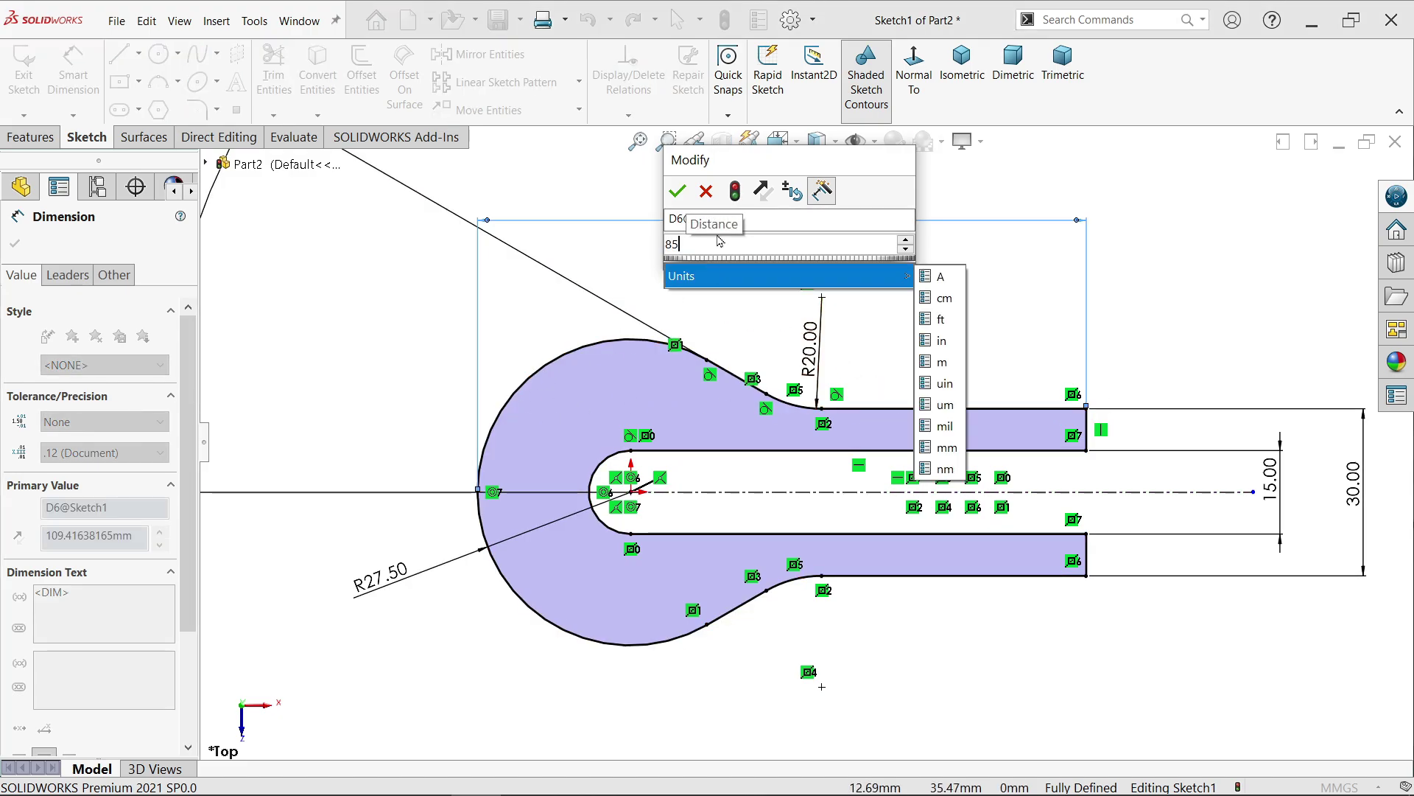
left_click(678, 193)
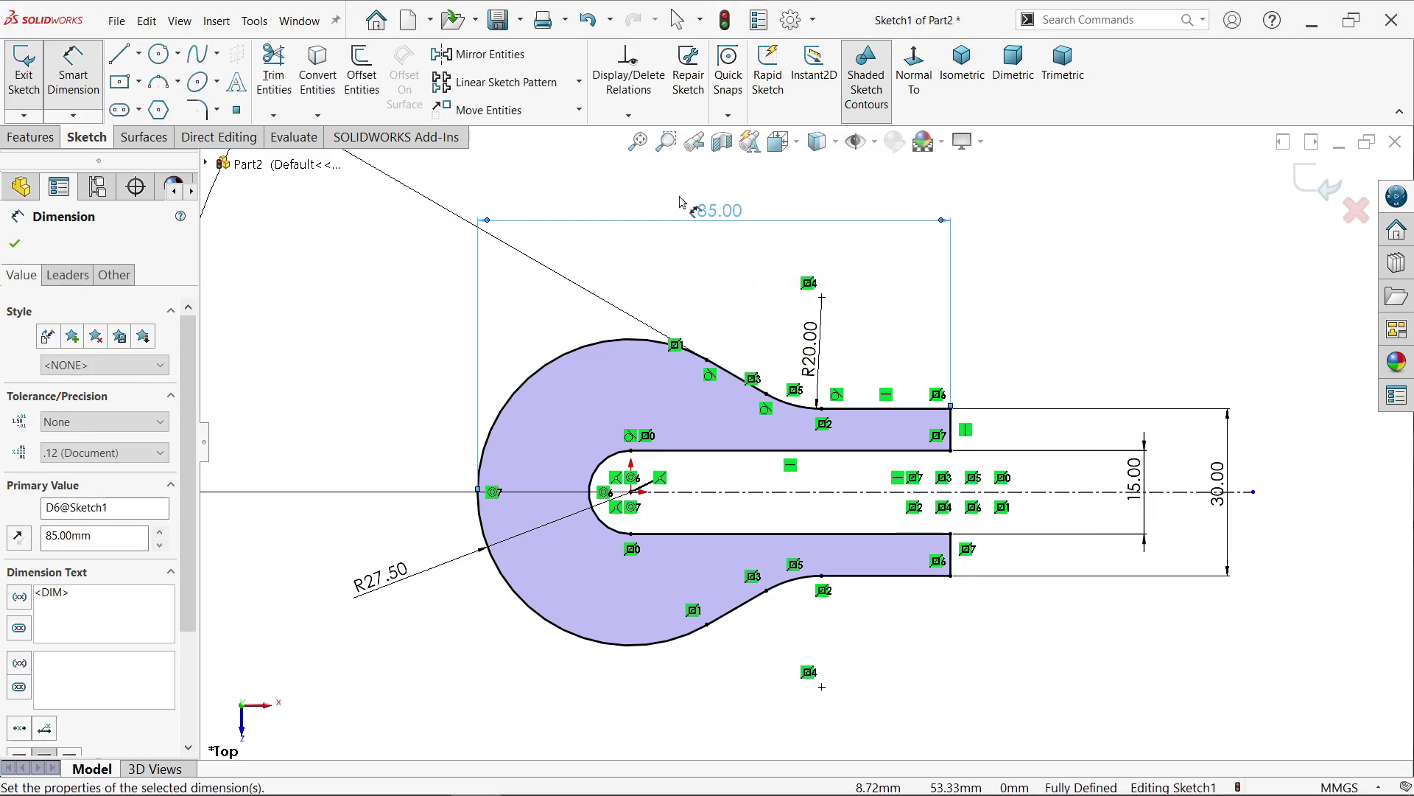
left_click(1150, 291)
scroll(798, 465, "down", 1)
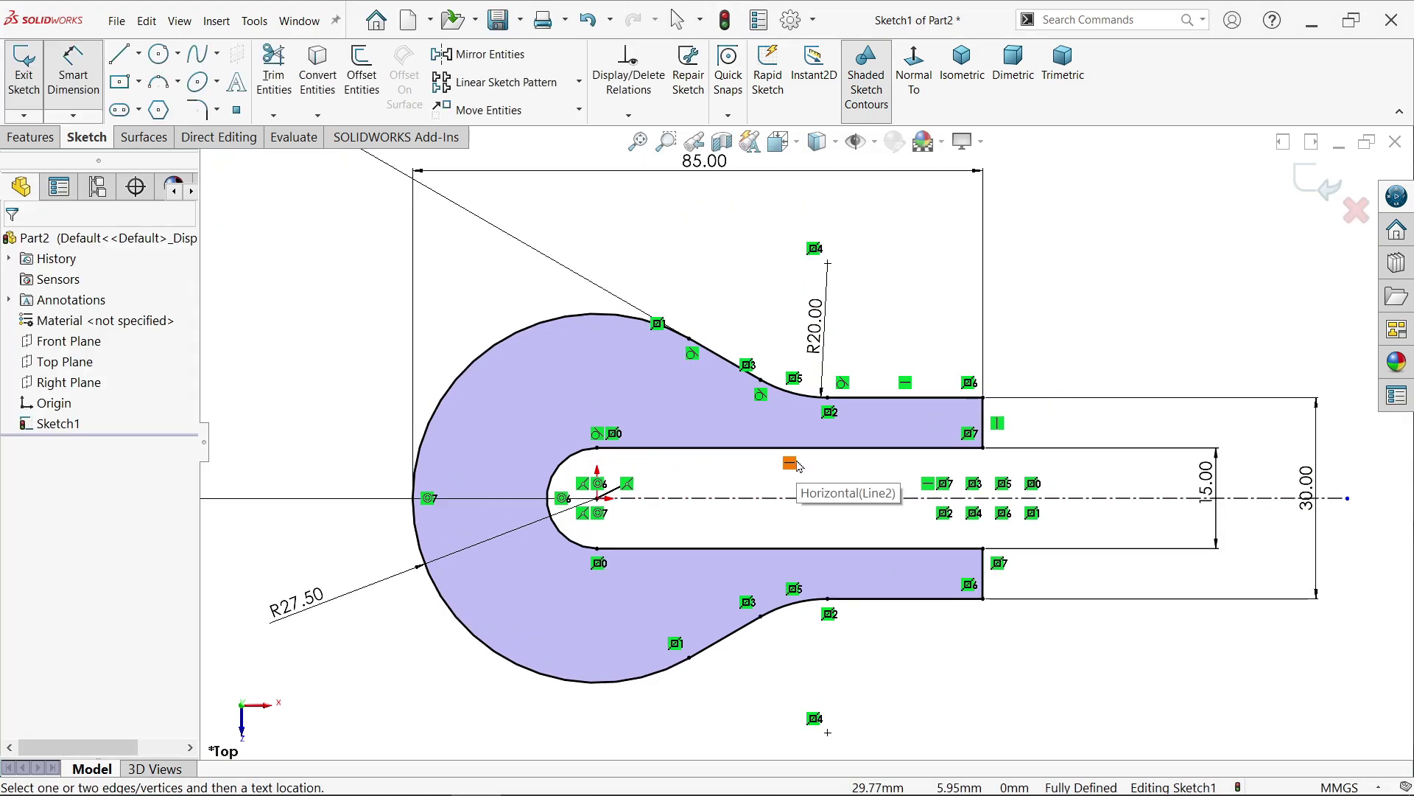
Step: Exit the sketch and boss-extrude it from the sketch plane, Mid Plane, 50 mm deep
left_click(29, 138)
left_click(1316, 185)
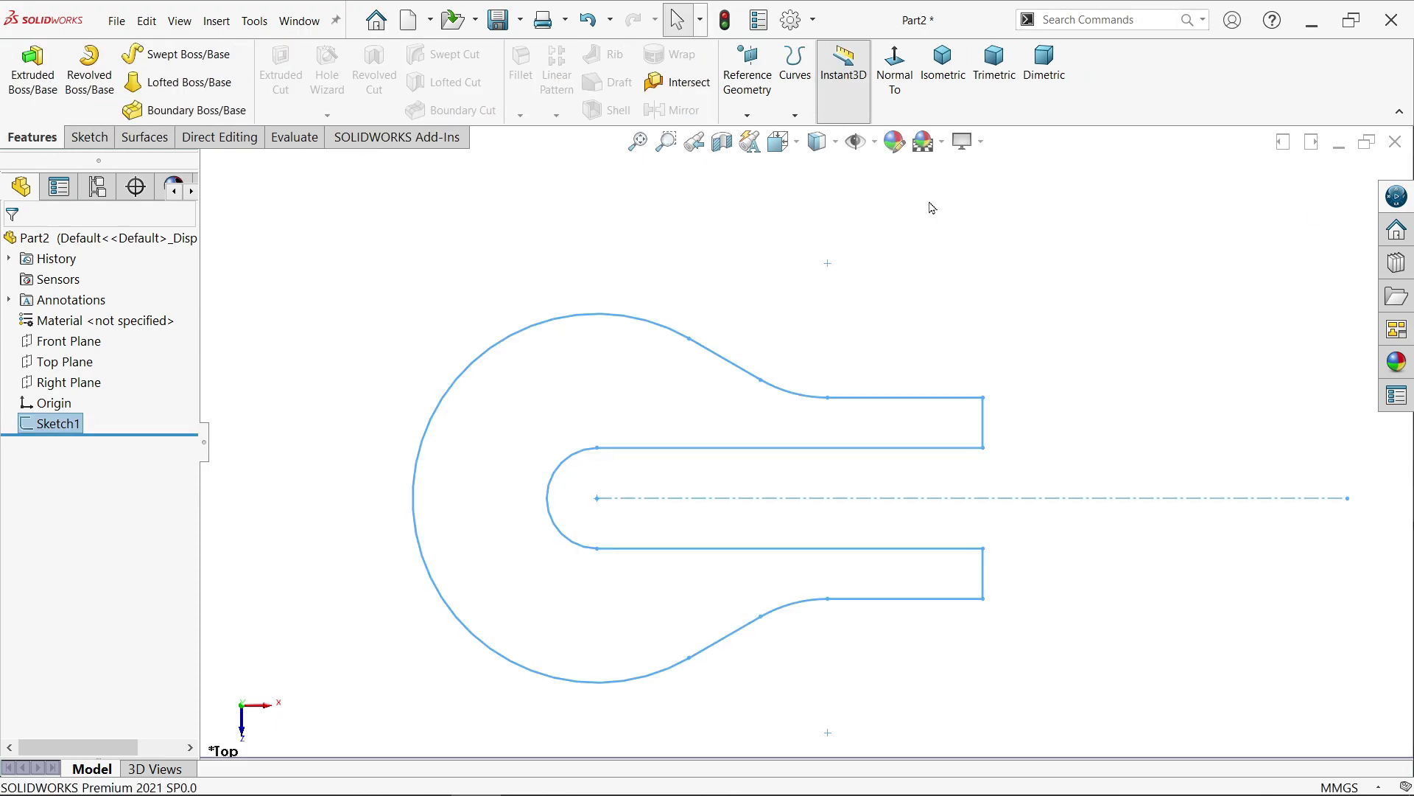
left_click(33, 74)
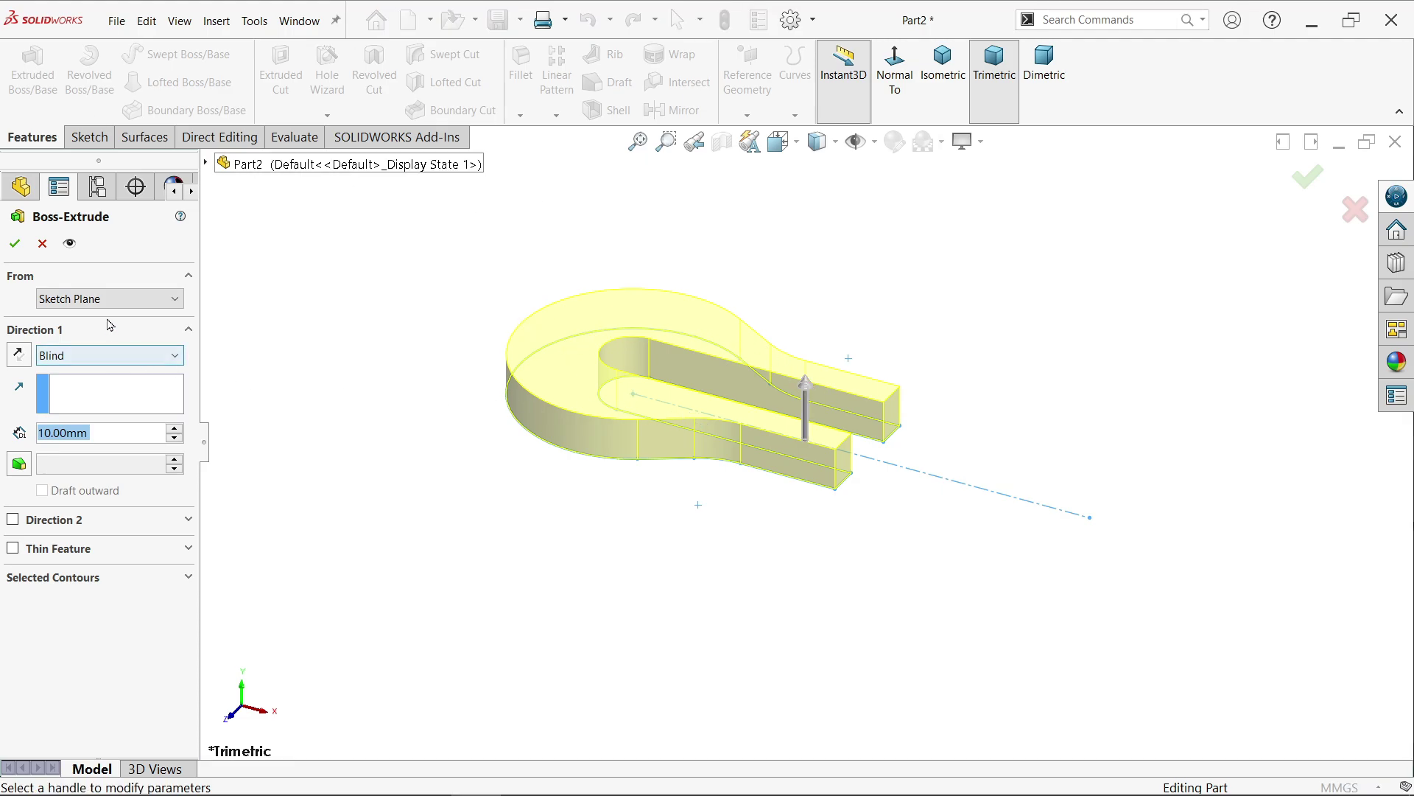
left_click(92, 303)
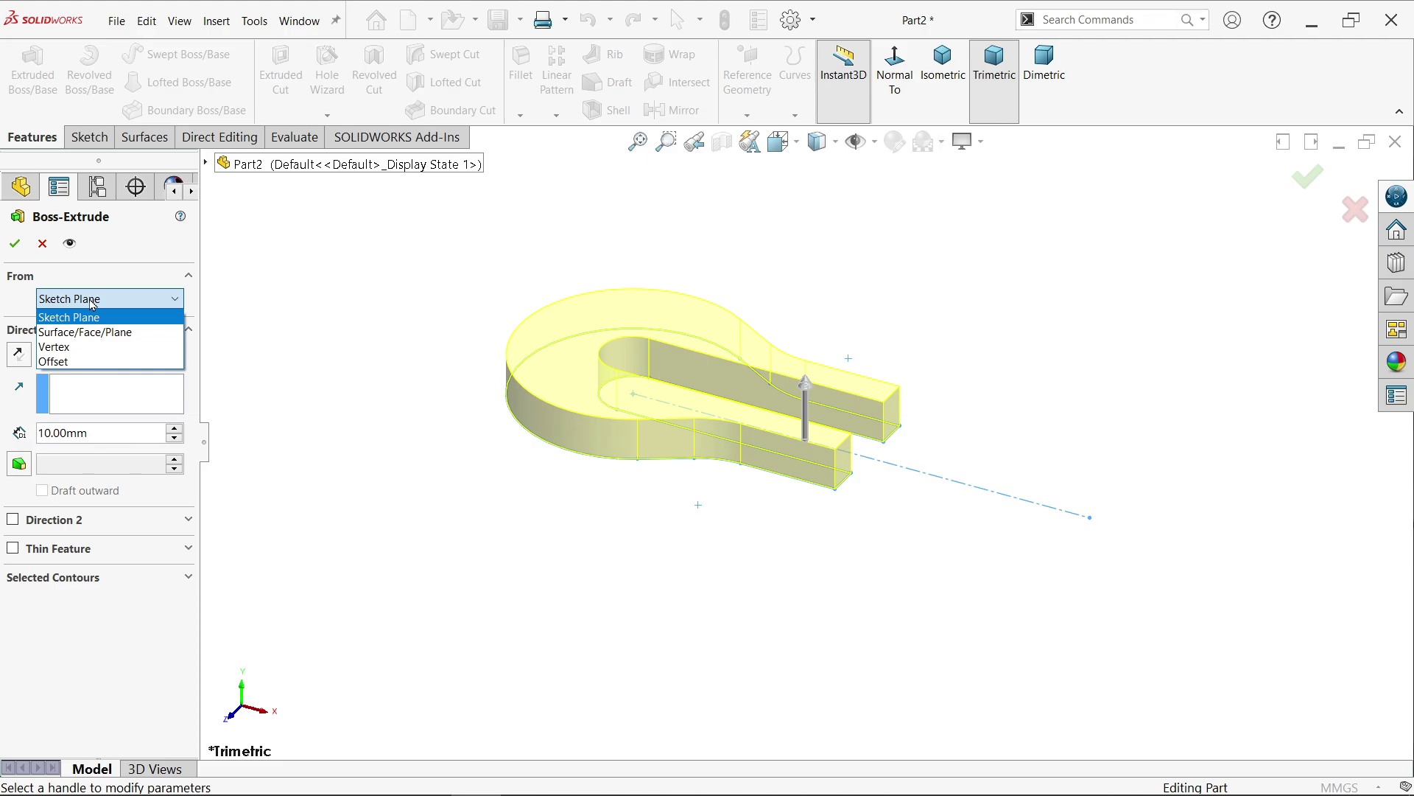
left_click(93, 304)
scroll(535, 361, "down", 2)
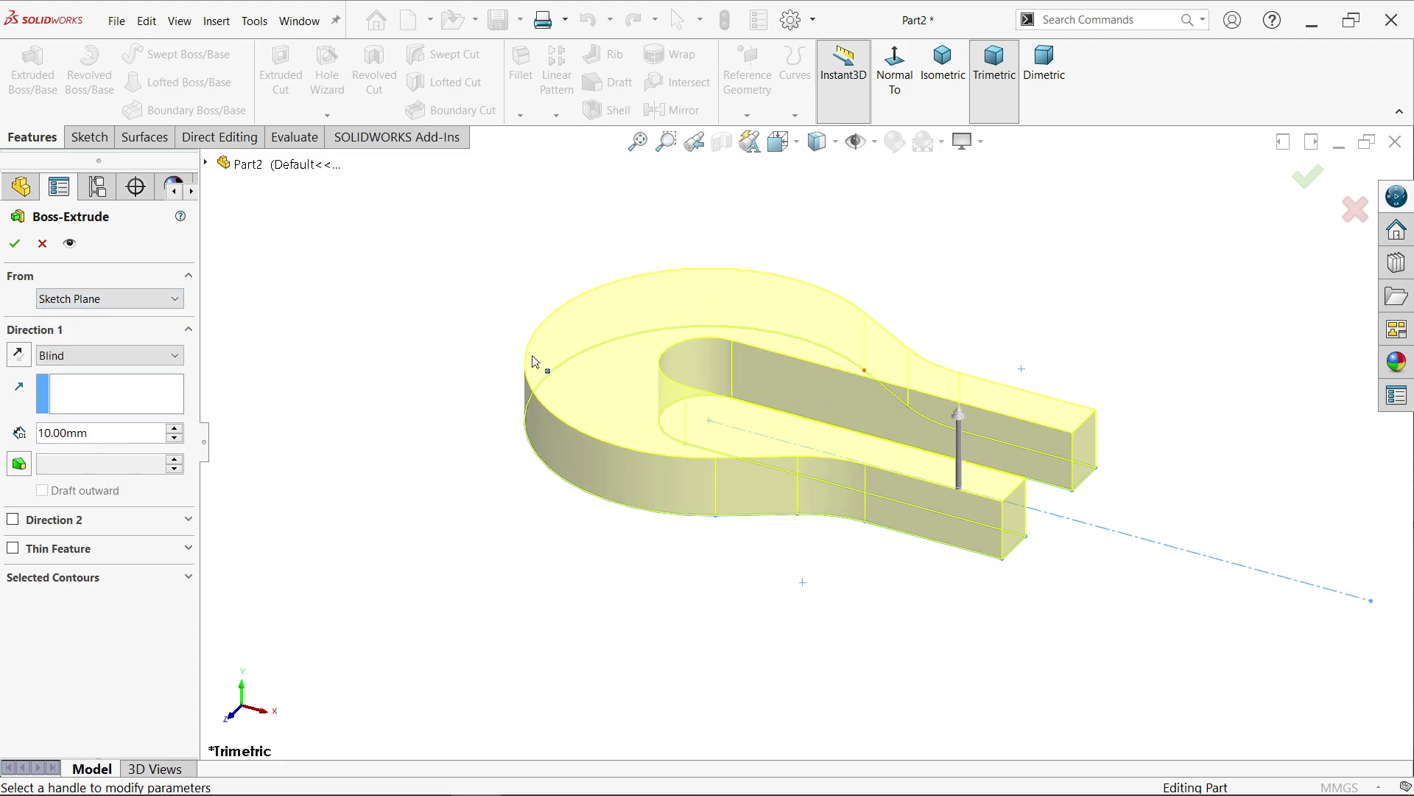
left_click(64, 361)
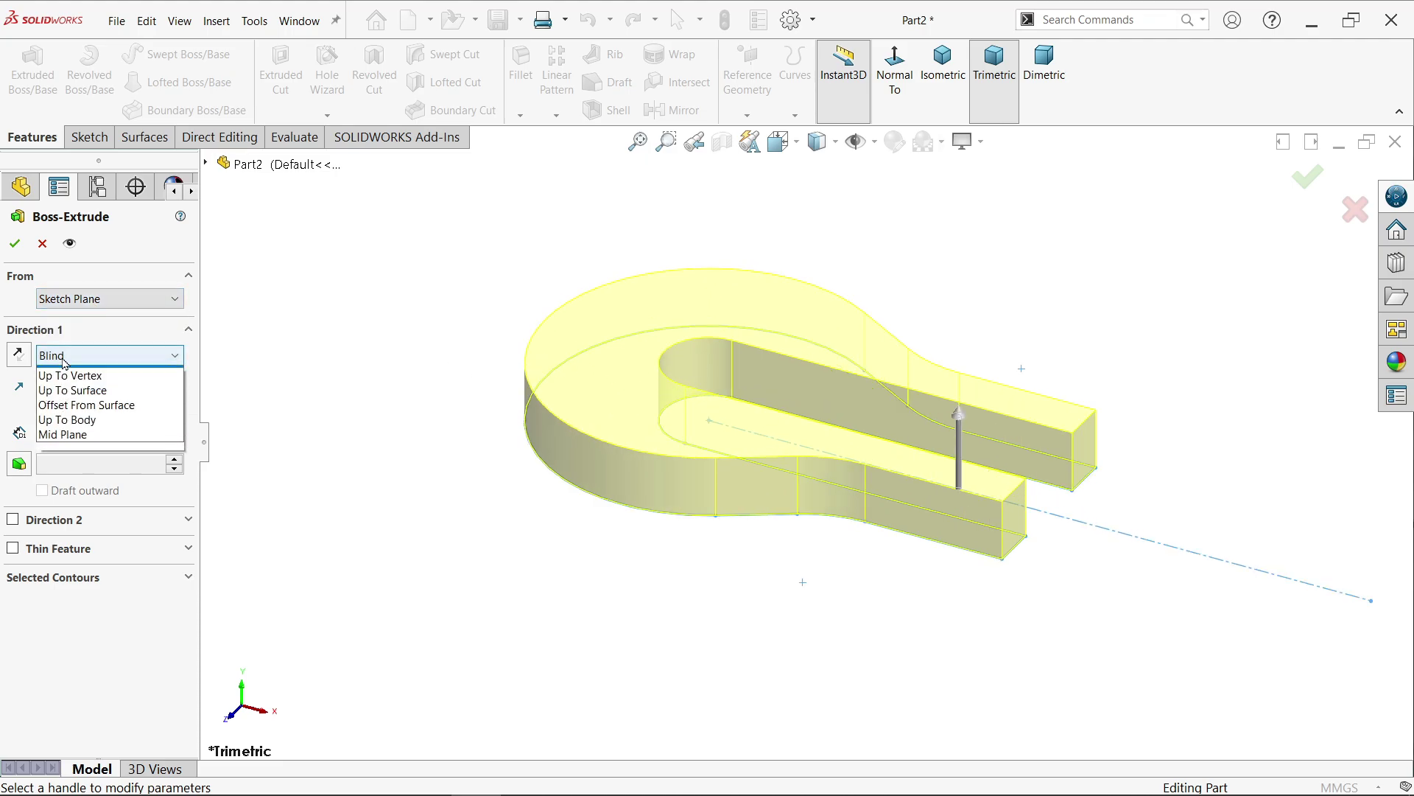
left_click(77, 449)
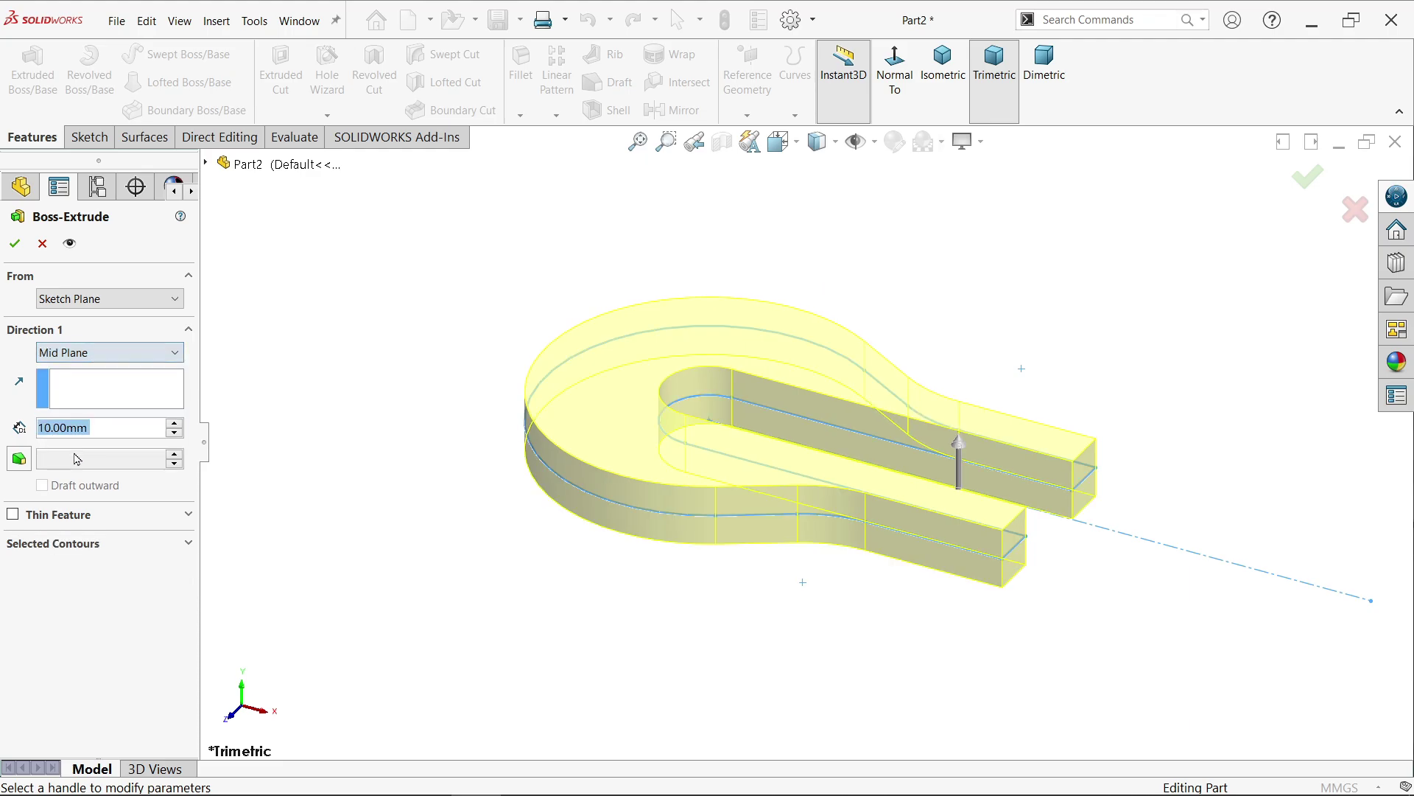
left_click_drag(956, 451, 961, 343)
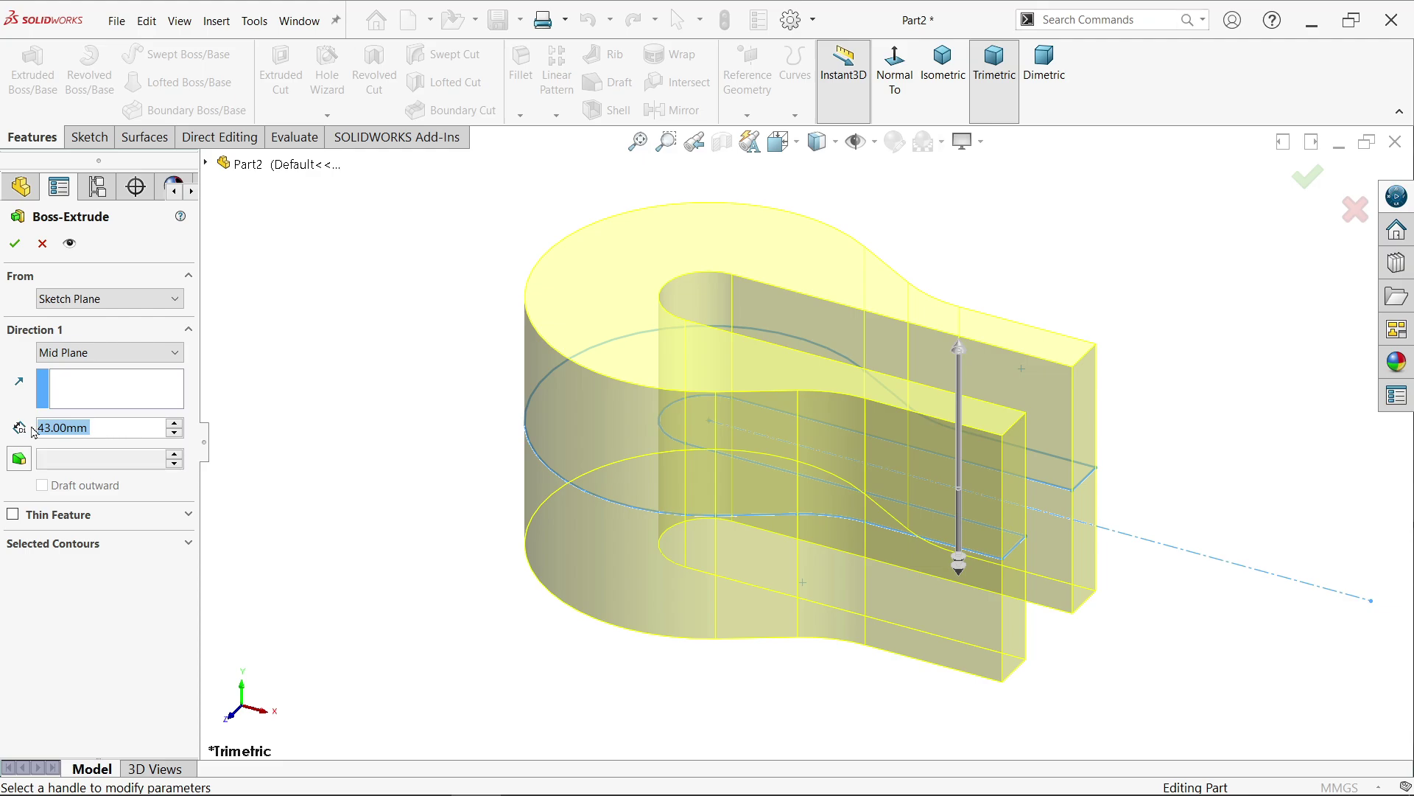
type("50")
key("Return")
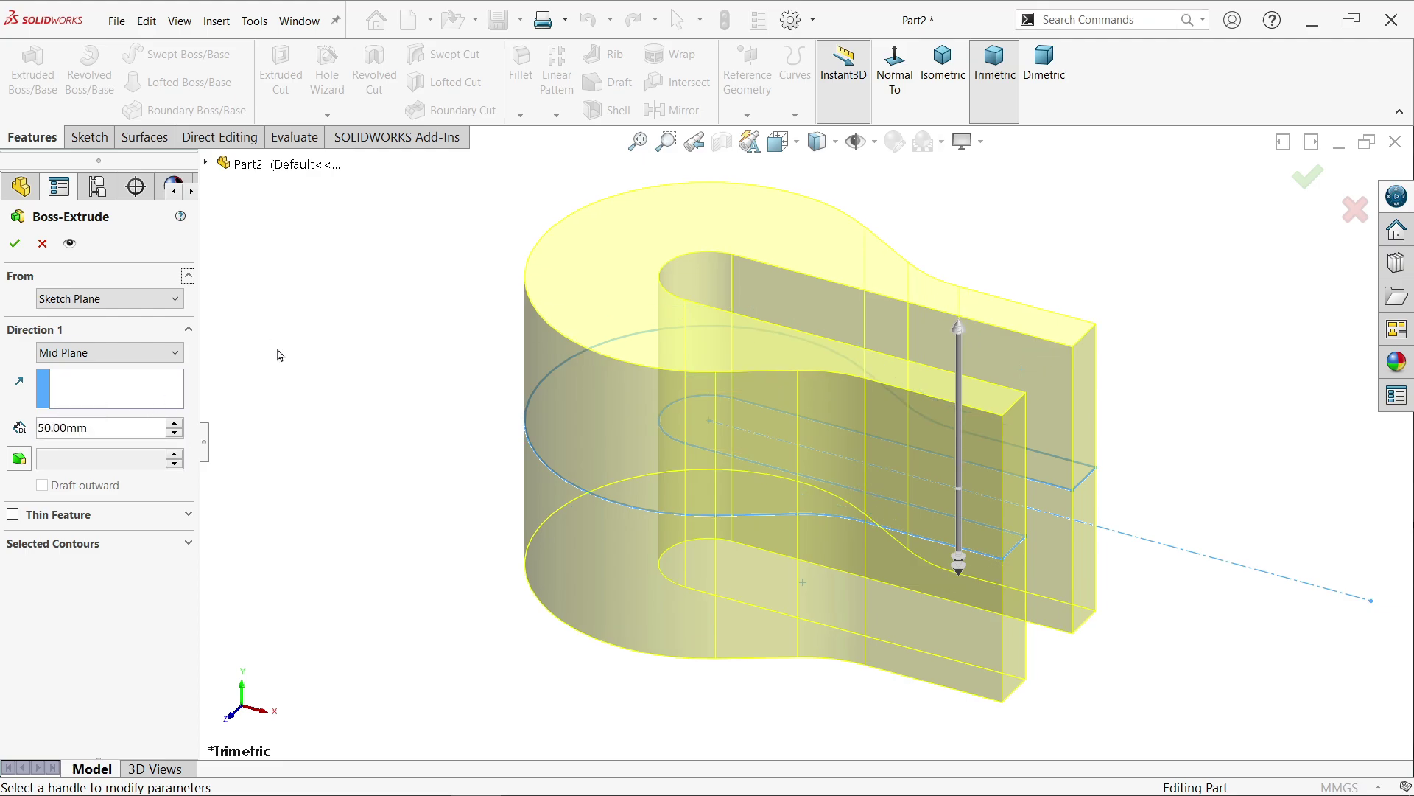
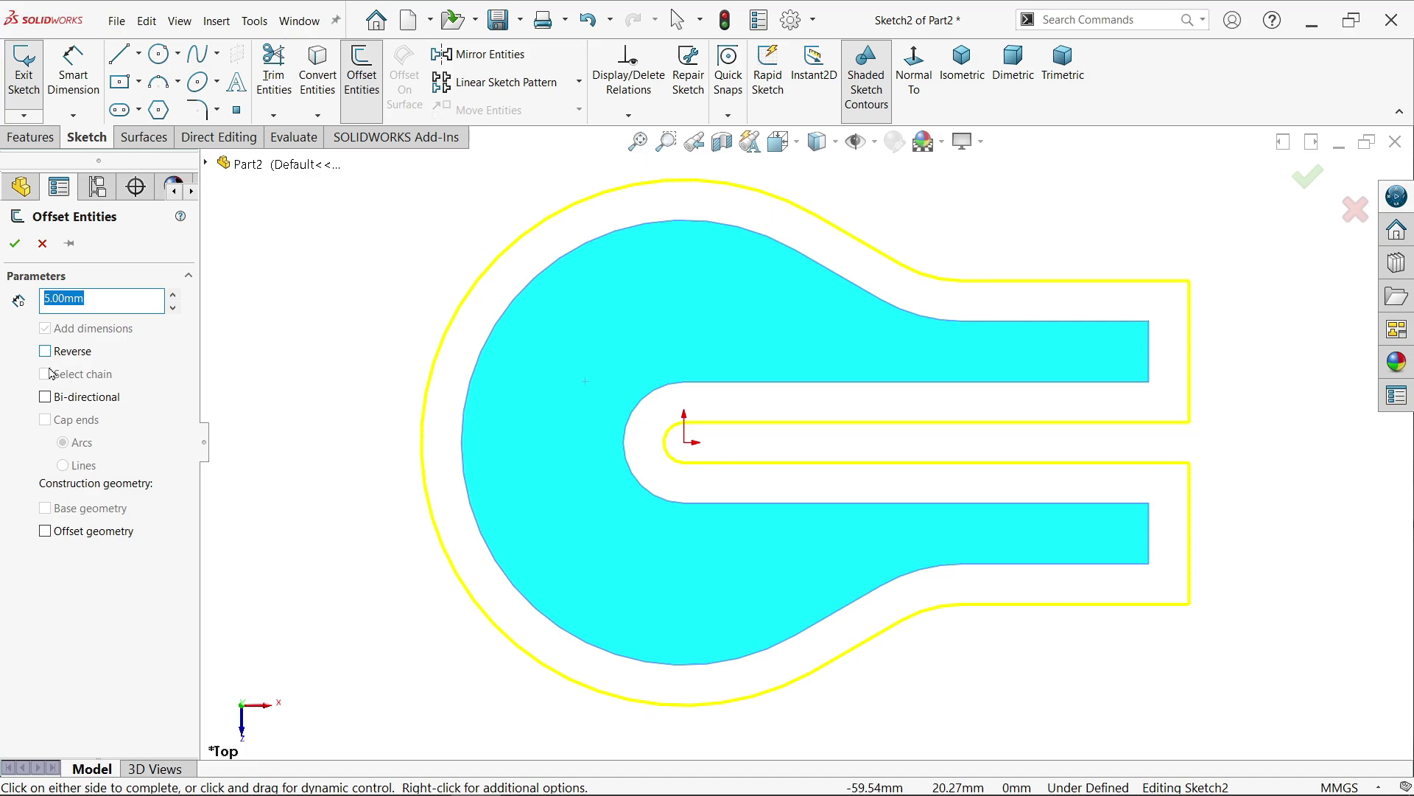
Step: Reverse the 5 mm offset so it lies inside the clamp outline, and accept it
left_click(46, 352)
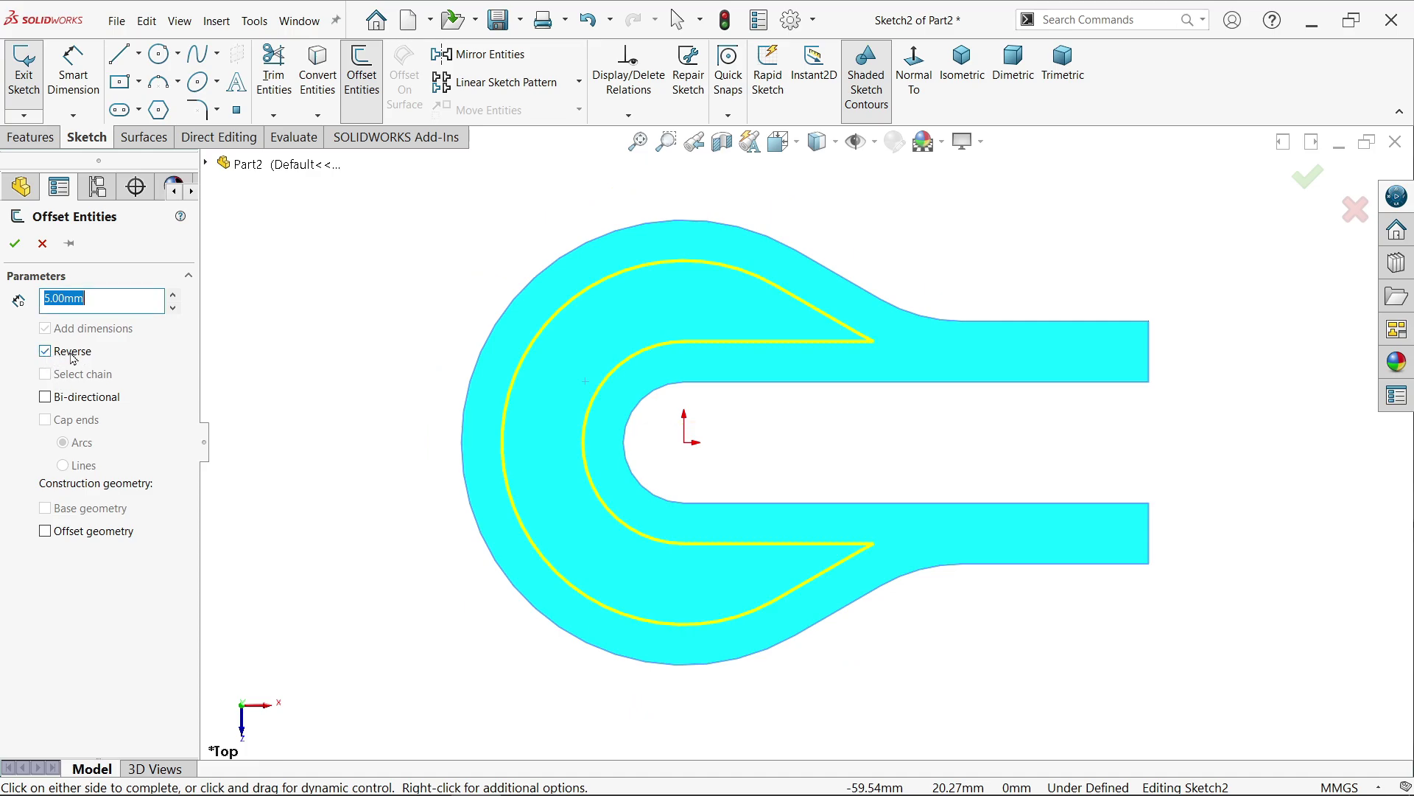
scroll(875, 474, "down", 3)
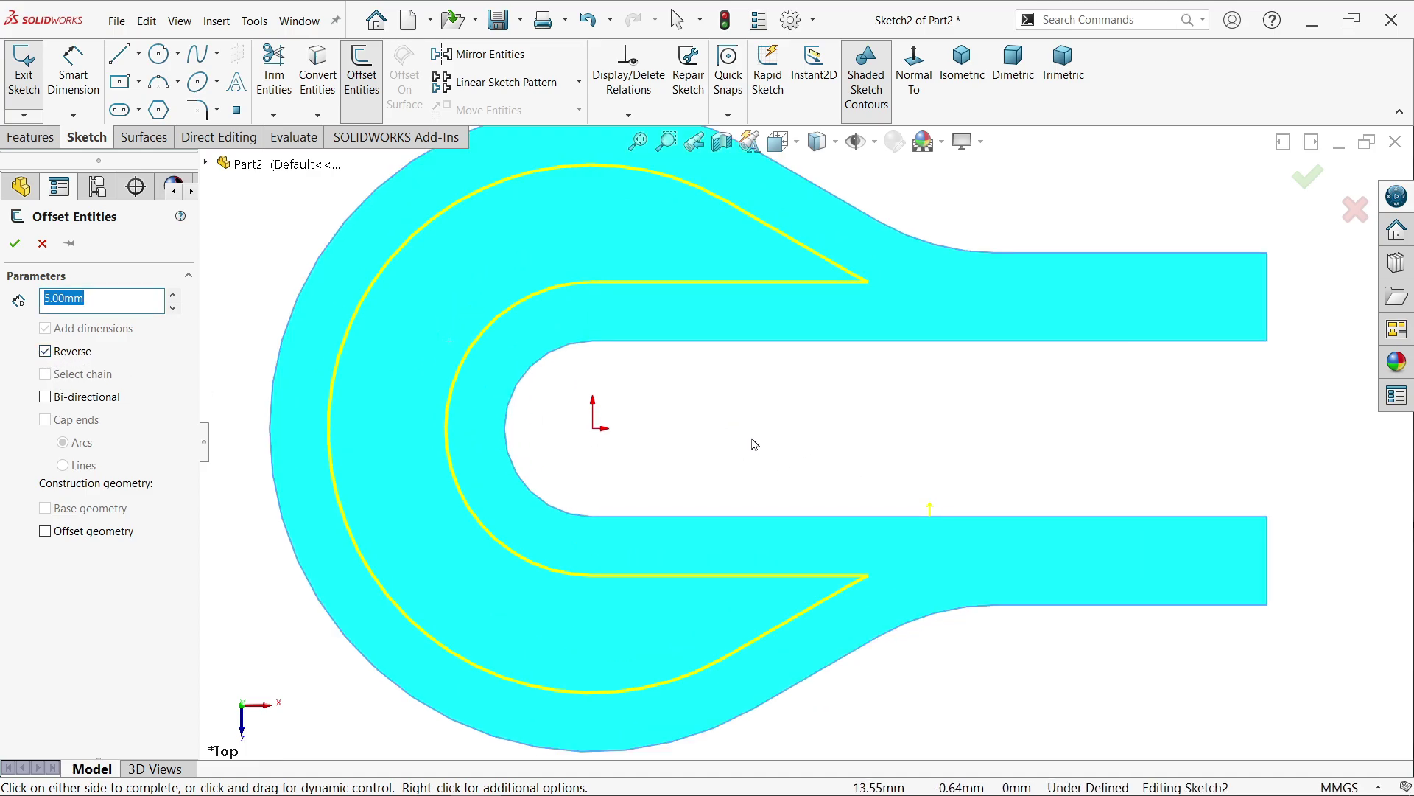
left_click(14, 243)
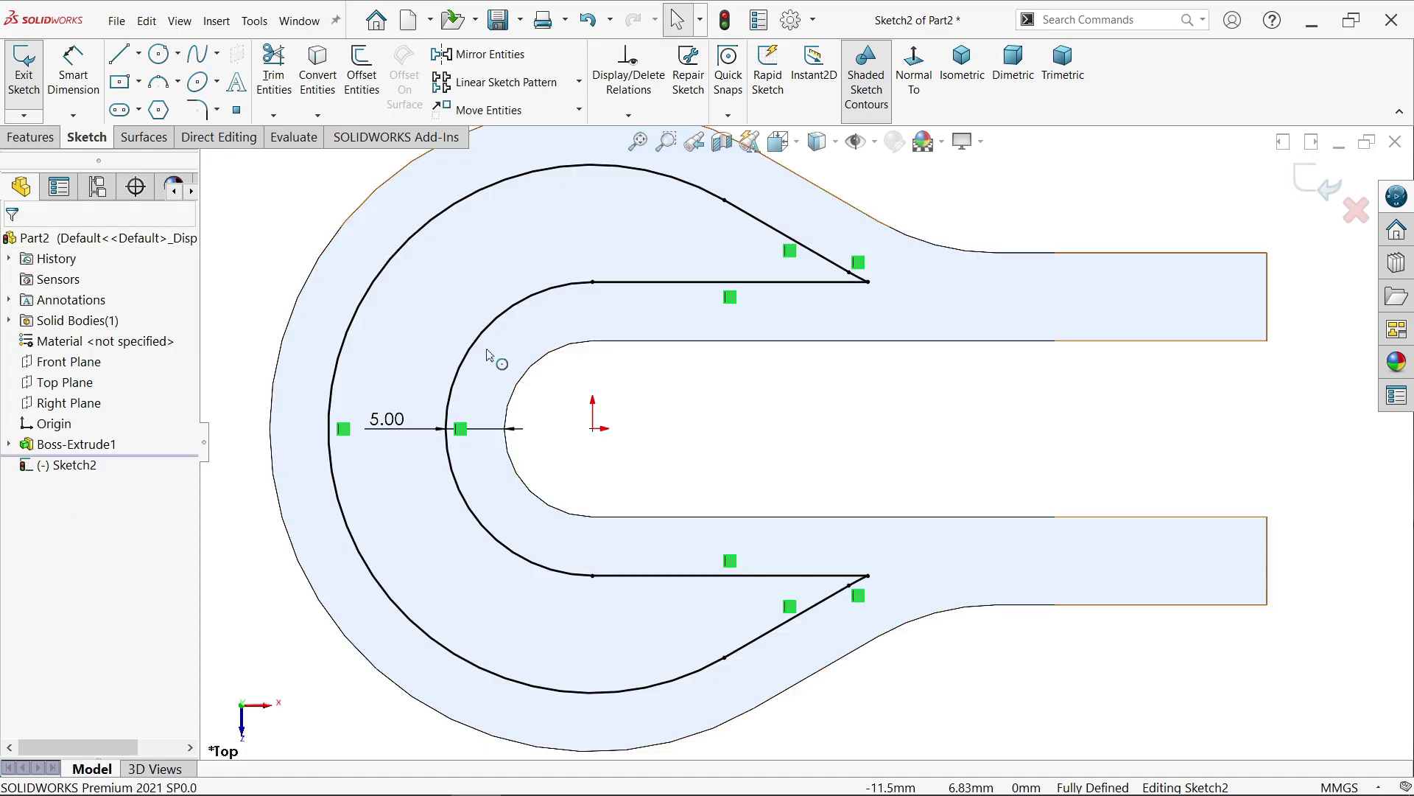
scroll(774, 413, "up", 2)
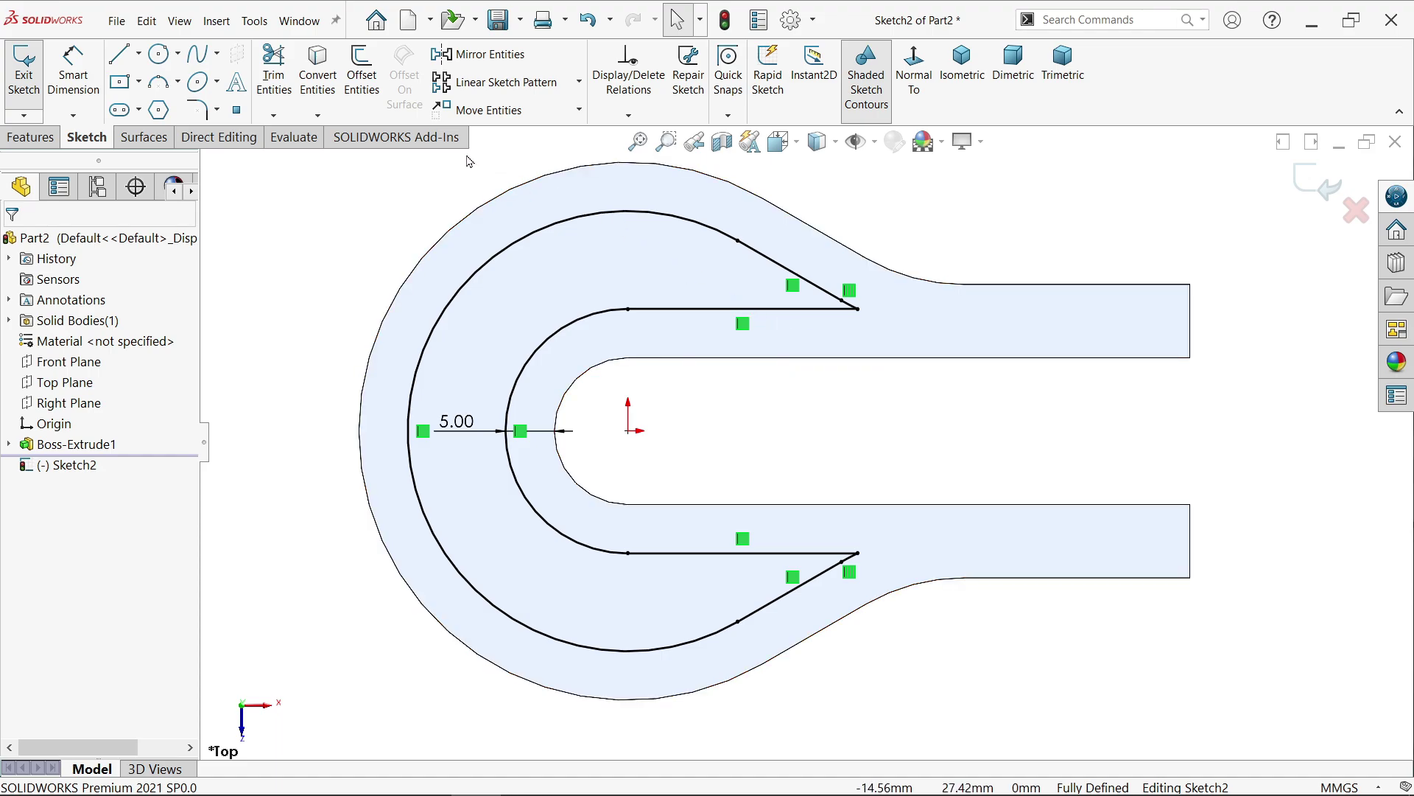
left_click(274, 116)
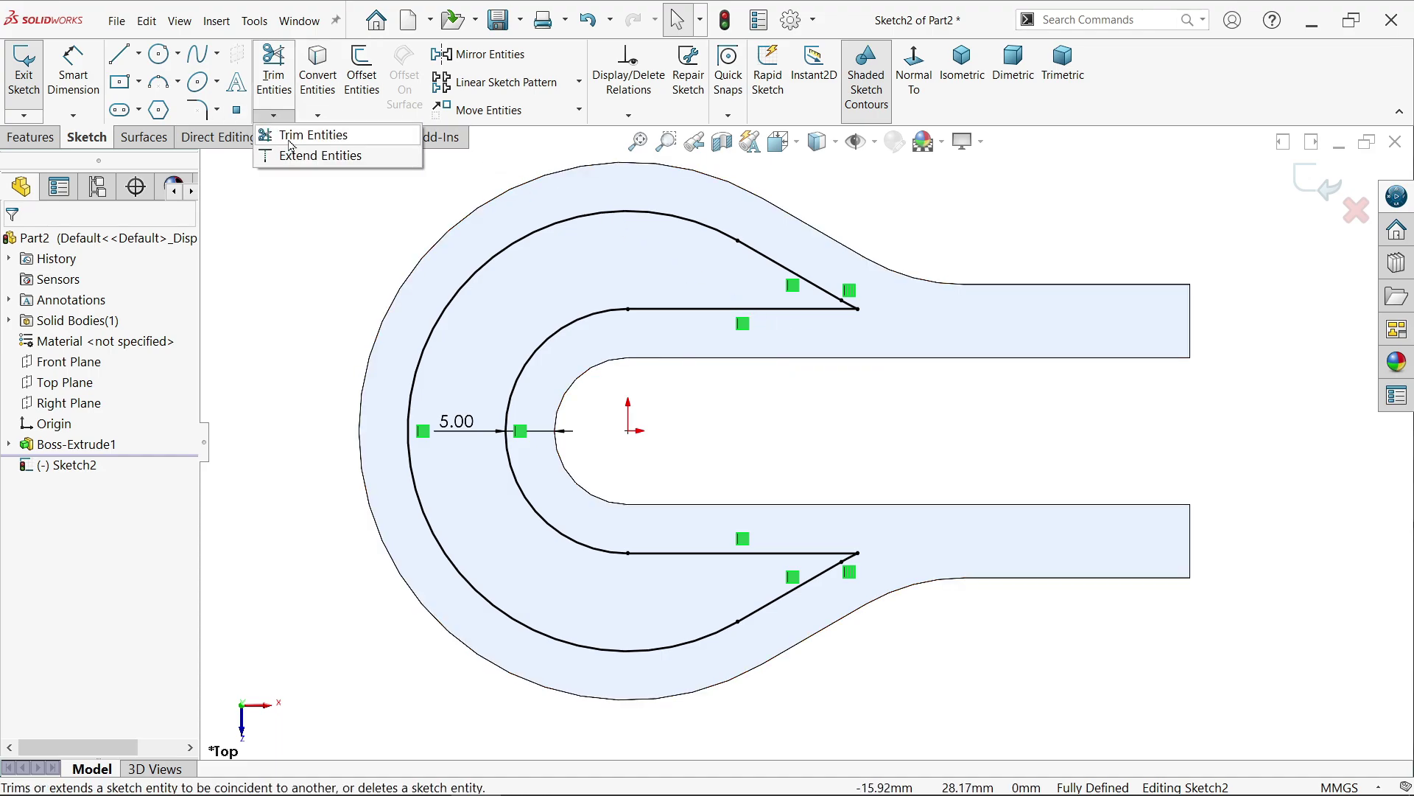
Step: Power-trim the offset: extend both arc ends and remove the upper and lower angled lines
left_click(292, 135)
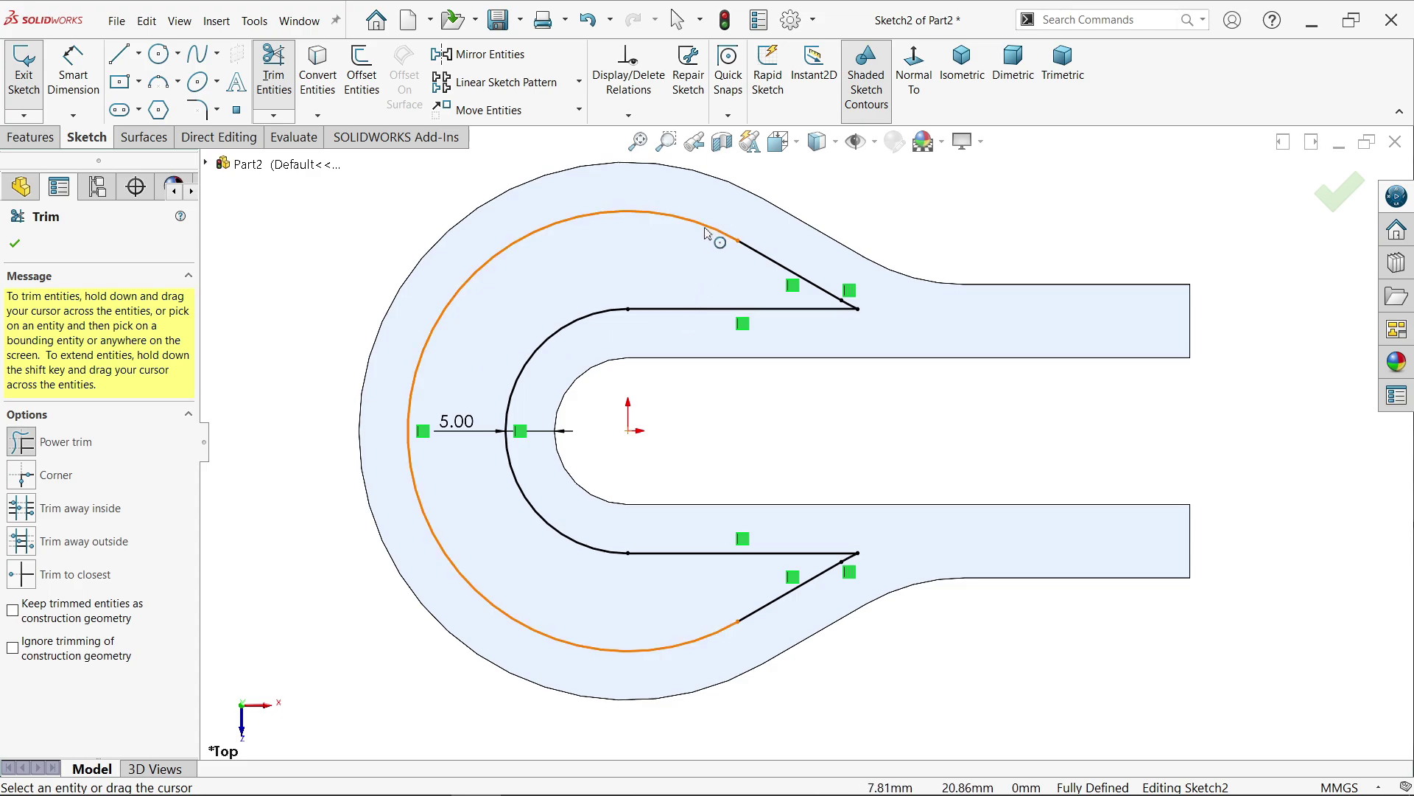
mouse_move(737, 240)
left_mouse_down()
mouse_move(811, 306)
mouse_move(839, 355)
left_mouse_up()
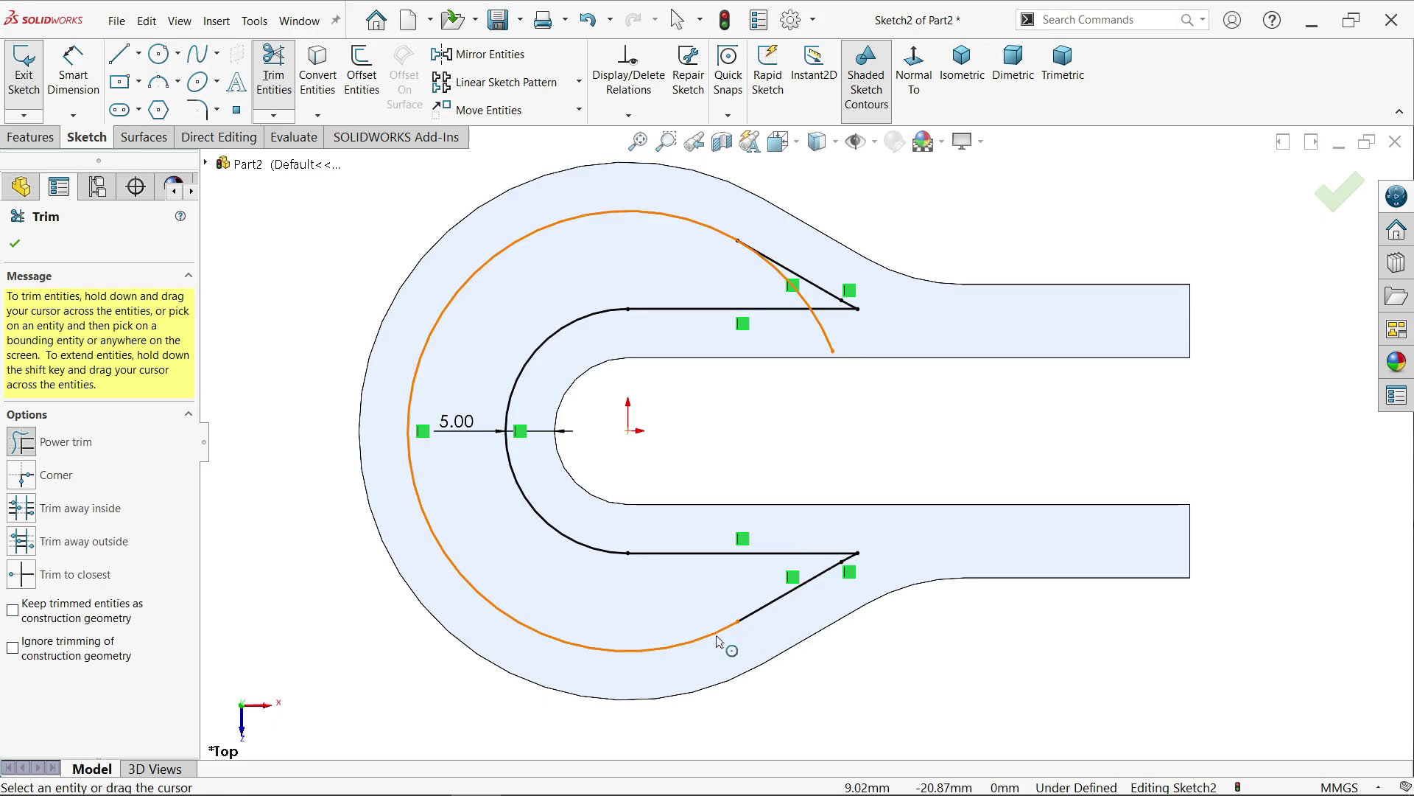
mouse_move(719, 641)
left_mouse_down()
mouse_move(794, 596)
mouse_move(847, 532)
left_mouse_up()
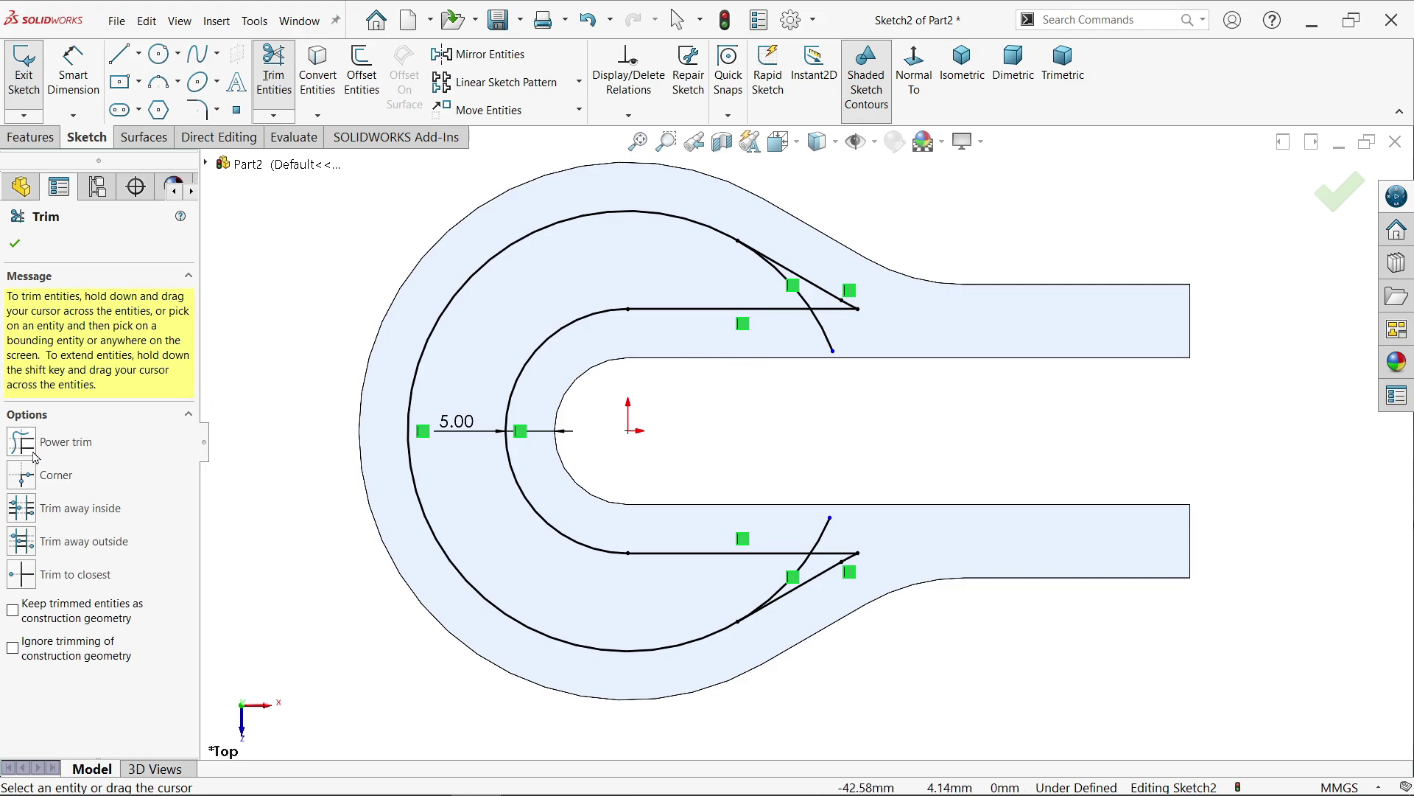
left_click(85, 444)
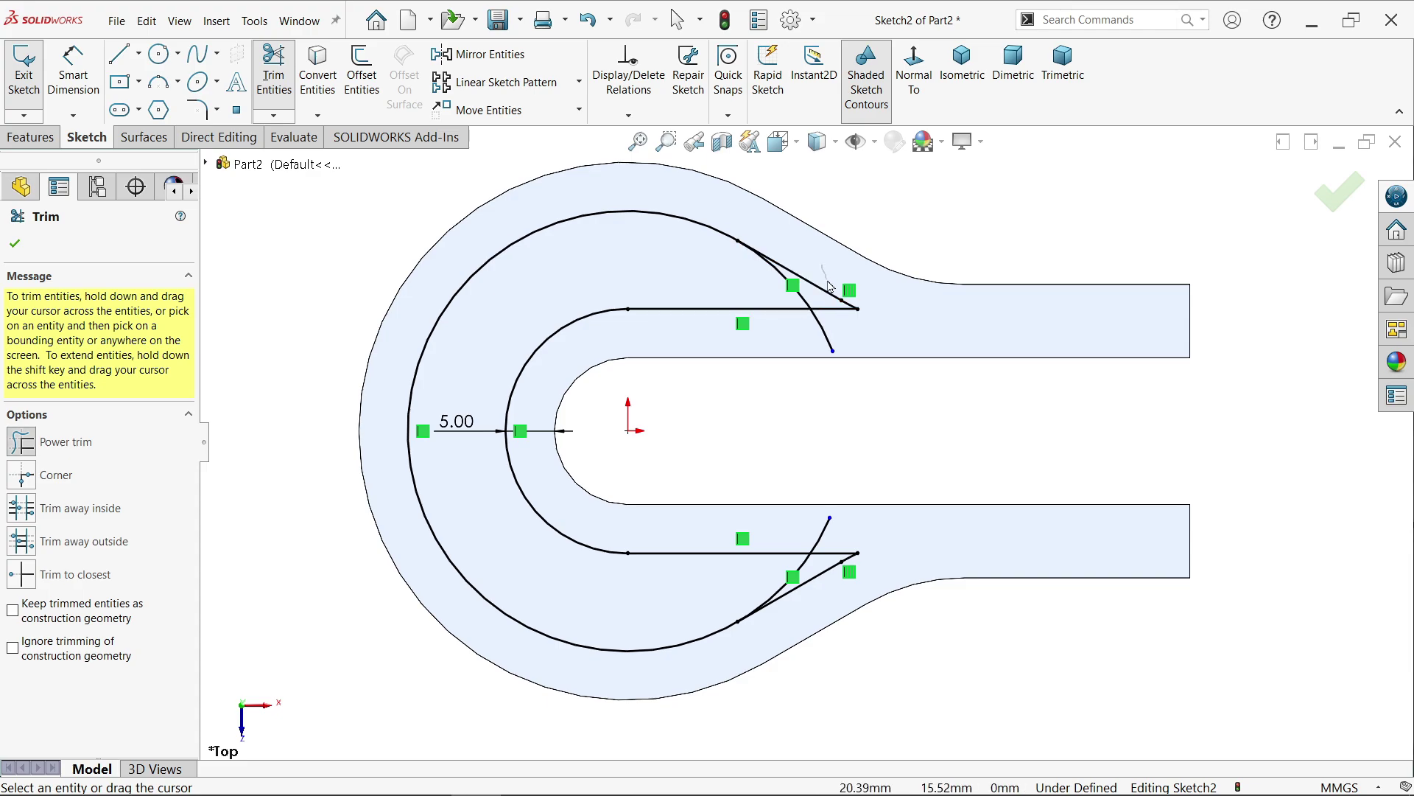
mouse_move(830, 287)
left_mouse_down()
mouse_move(814, 343)
mouse_move(861, 300)
left_mouse_up()
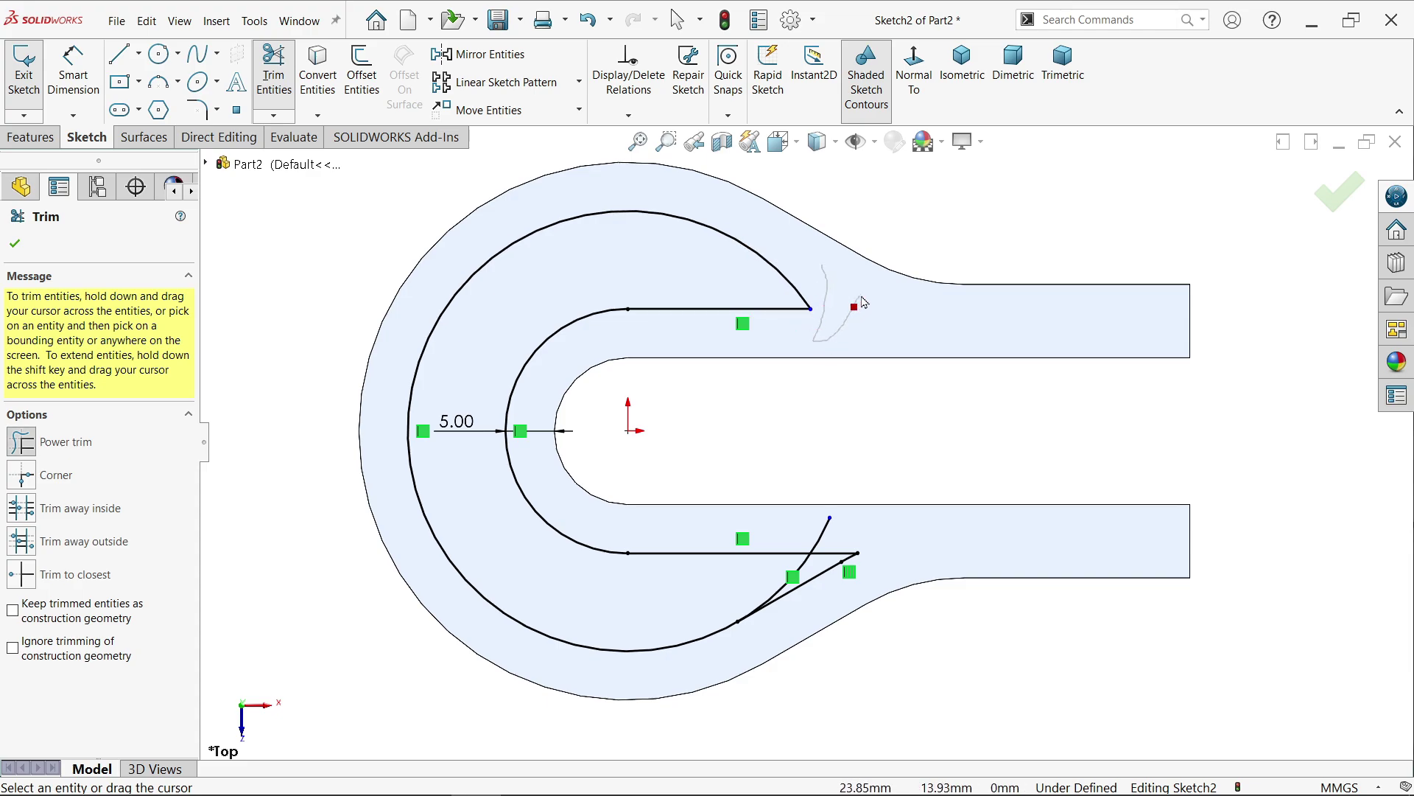
mouse_move(810, 531)
left_mouse_down()
mouse_move(839, 563)
mouse_move(819, 593)
mouse_move(852, 573)
mouse_move(847, 529)
left_mouse_up()
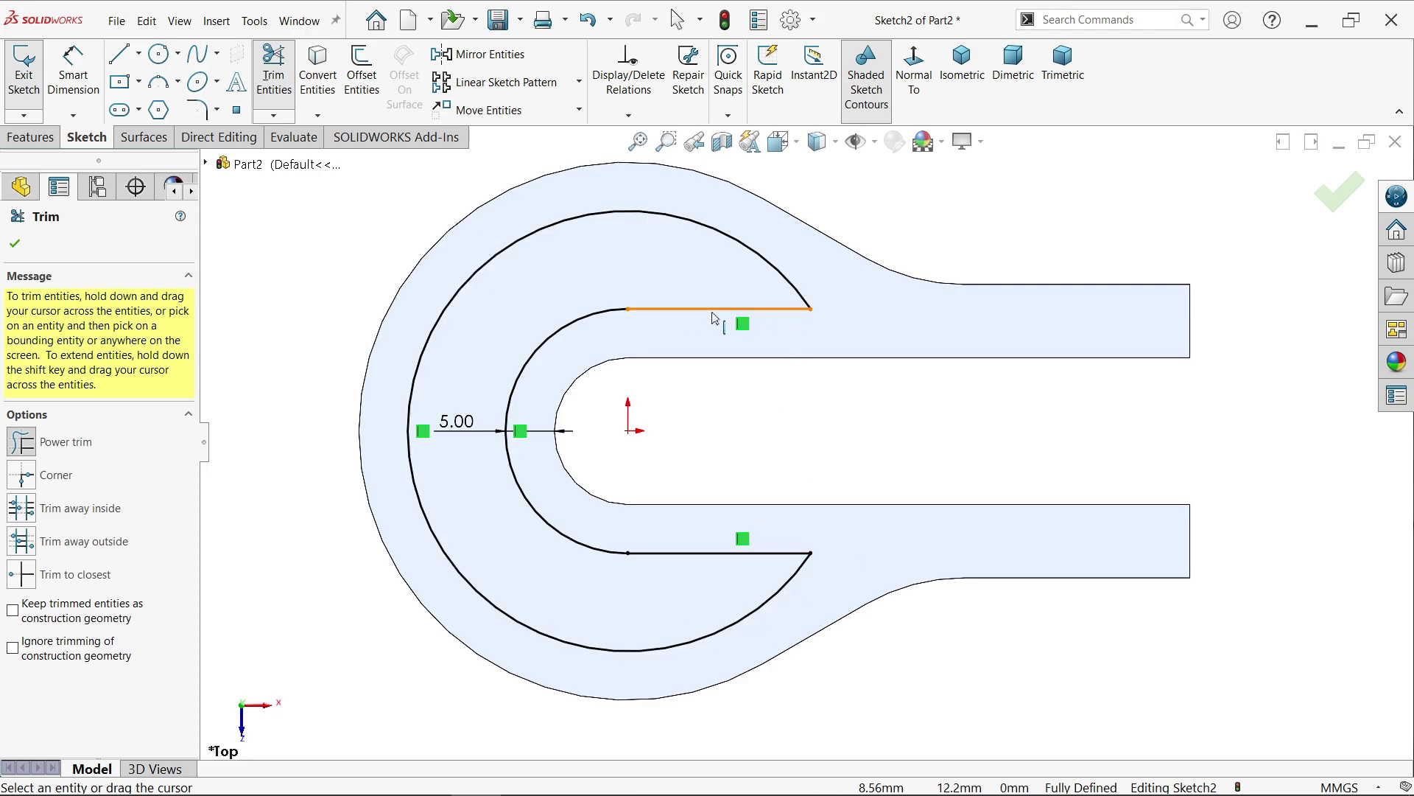
left_click(16, 245)
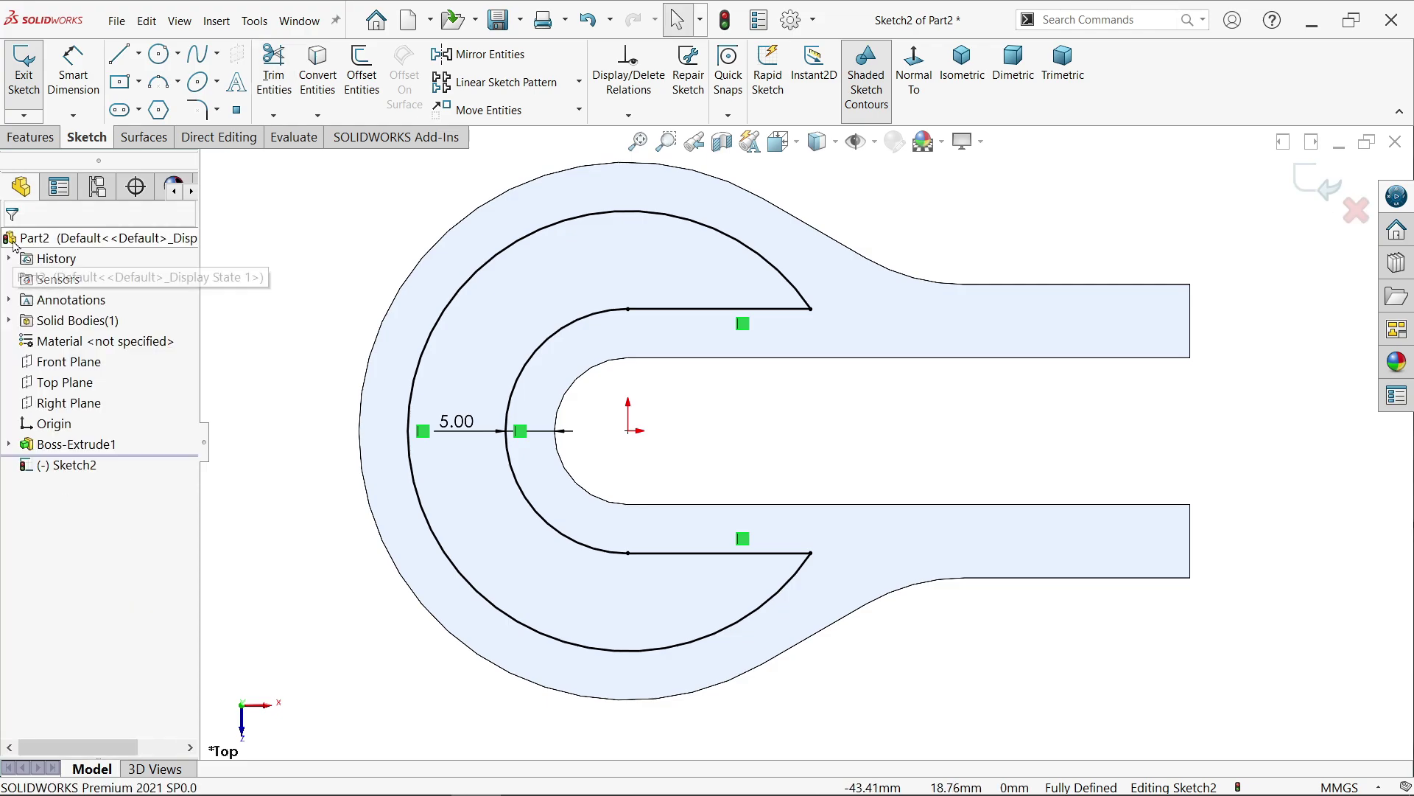
left_click(46, 138)
Step: Cut the C-shaped sketch Through All - Both as Cut-Extrude1
left_click(265, 78)
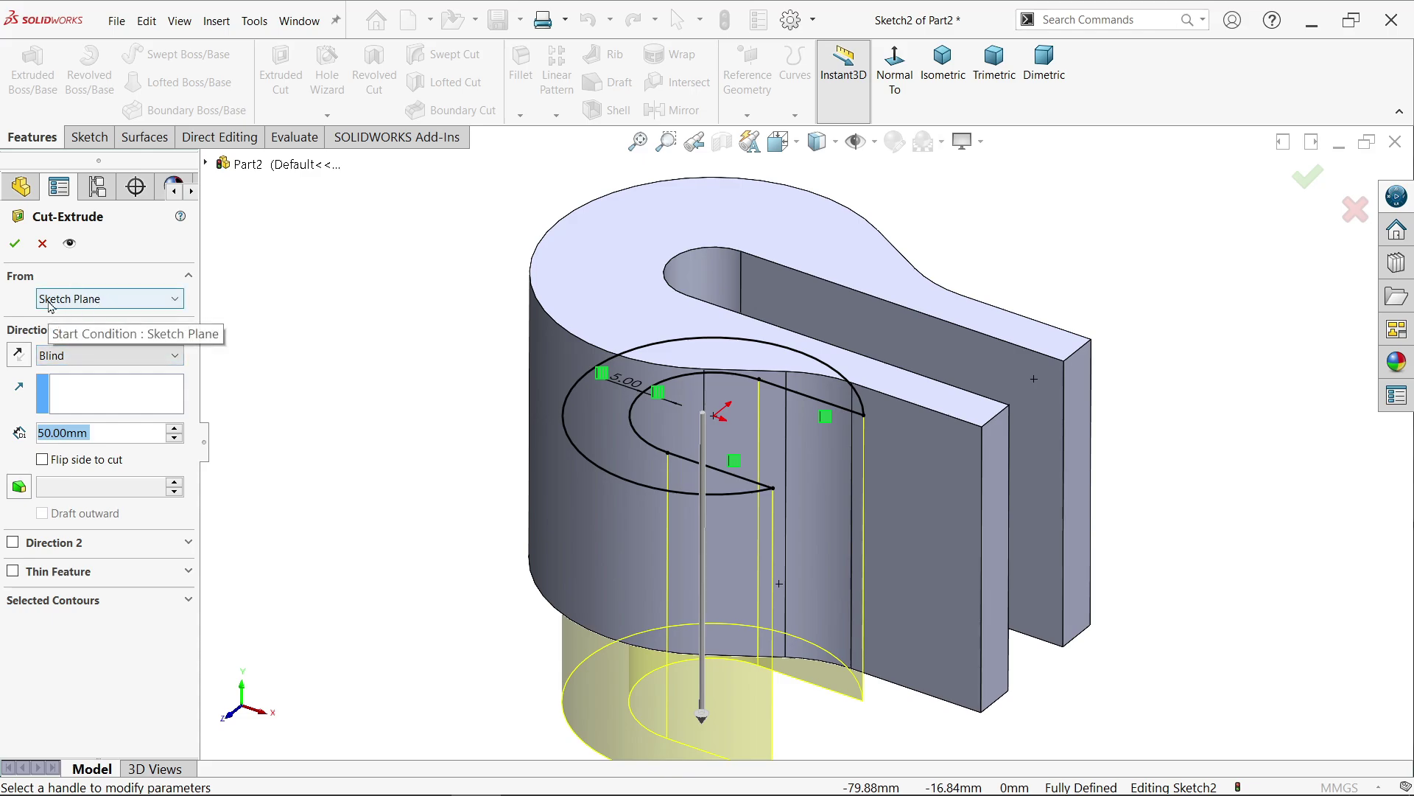
left_click(103, 356)
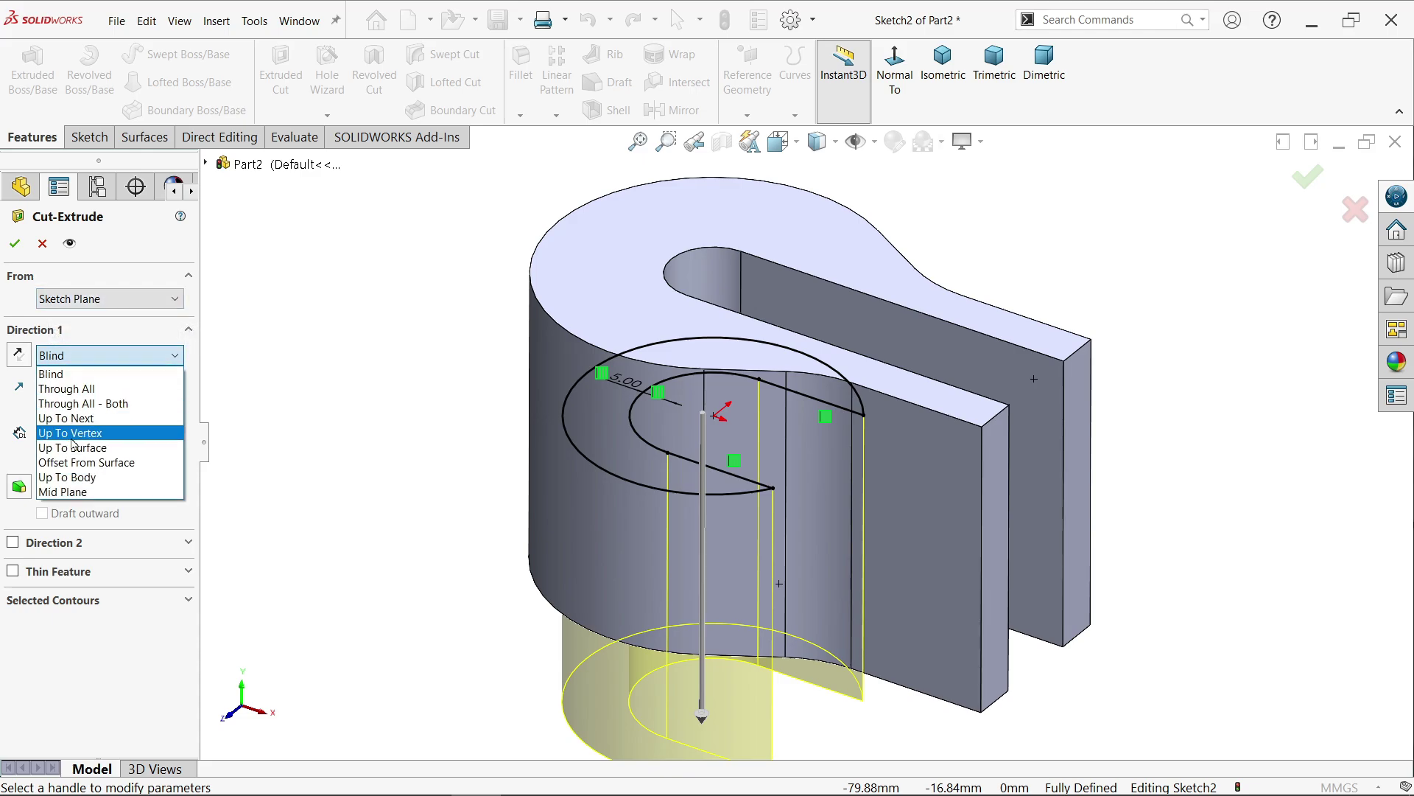
left_click(112, 404)
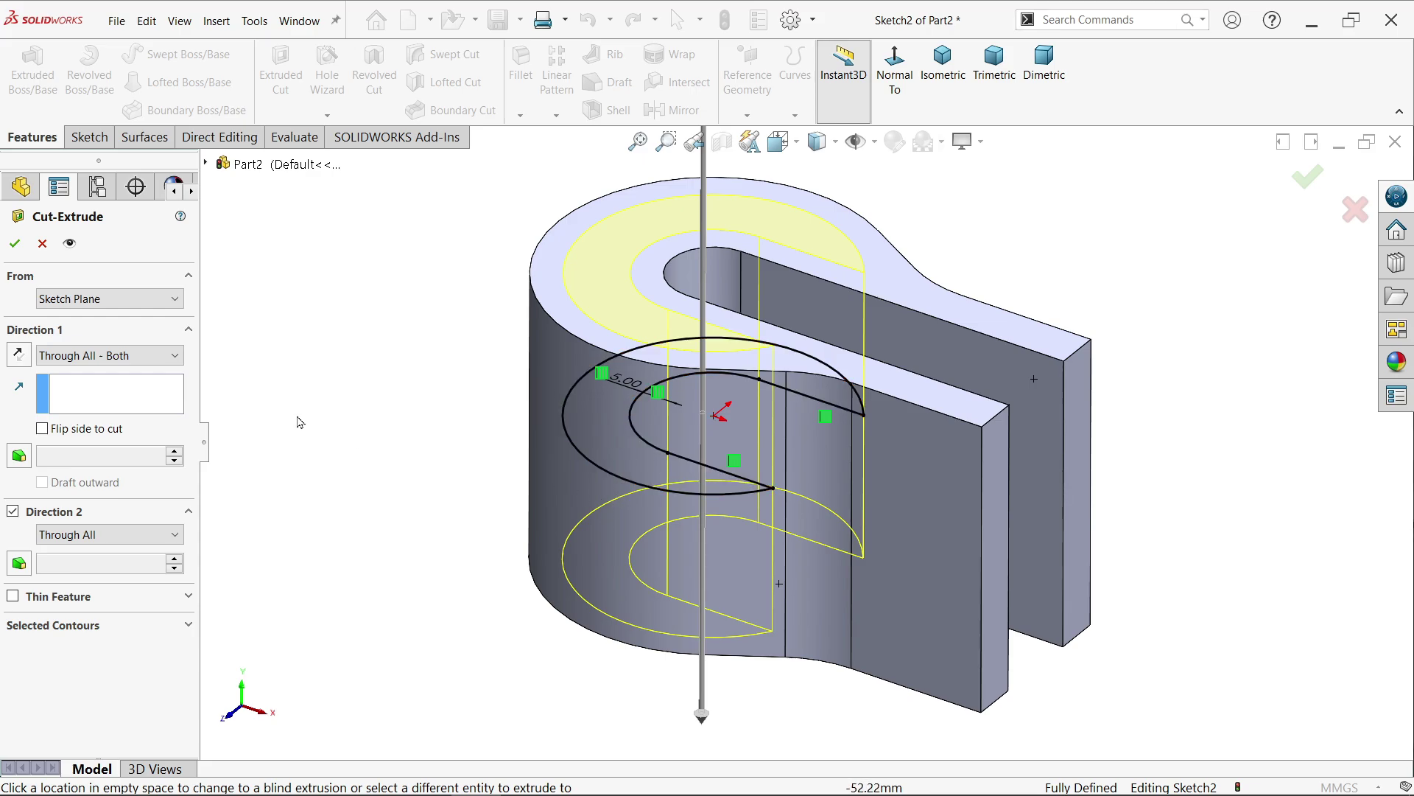
left_click(14, 243)
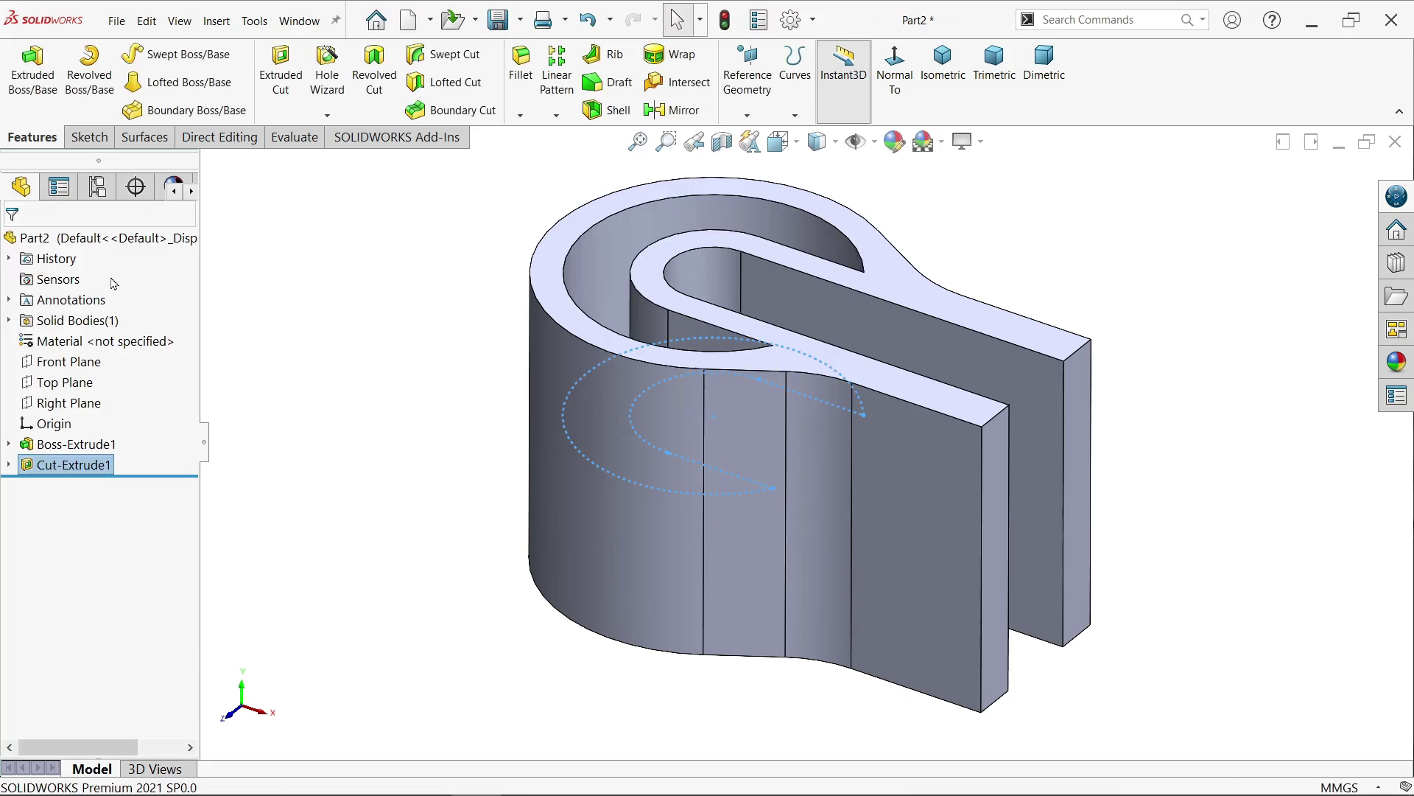
middle_click_drag(362, 281, 382, 549)
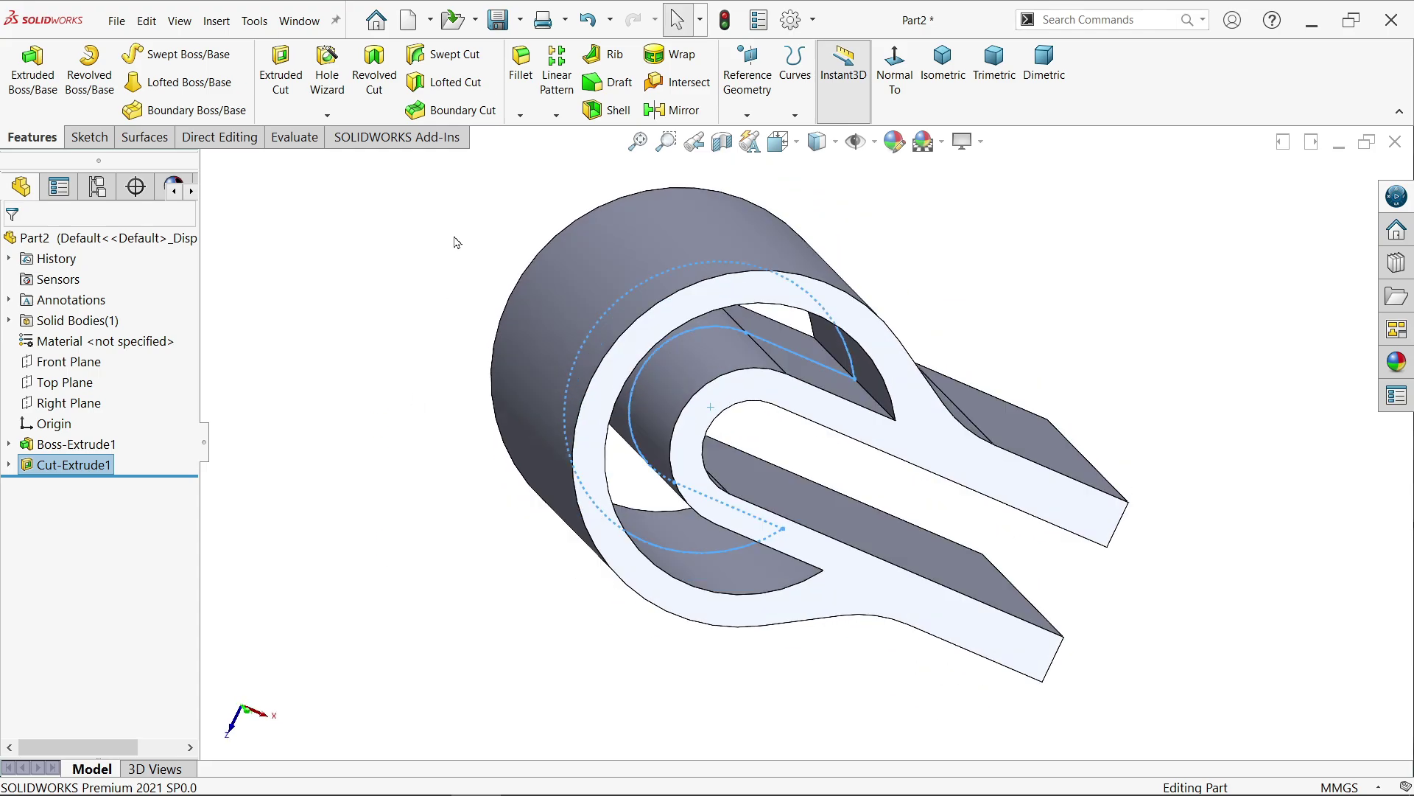
Step: Fillet the upper and lower slot-end edges with a symmetric 3 mm radius
left_click(521, 74)
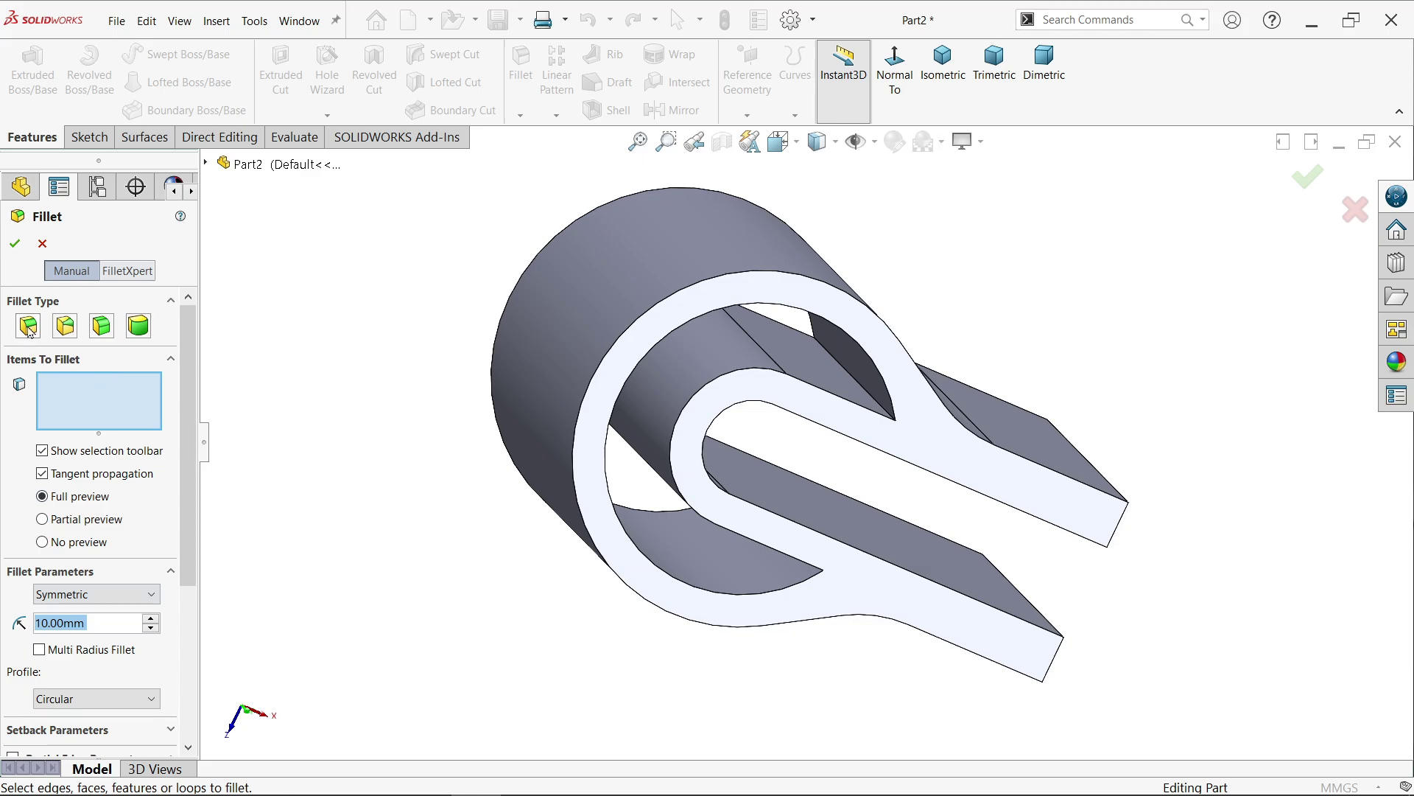
left_click(81, 595)
left_click(74, 608)
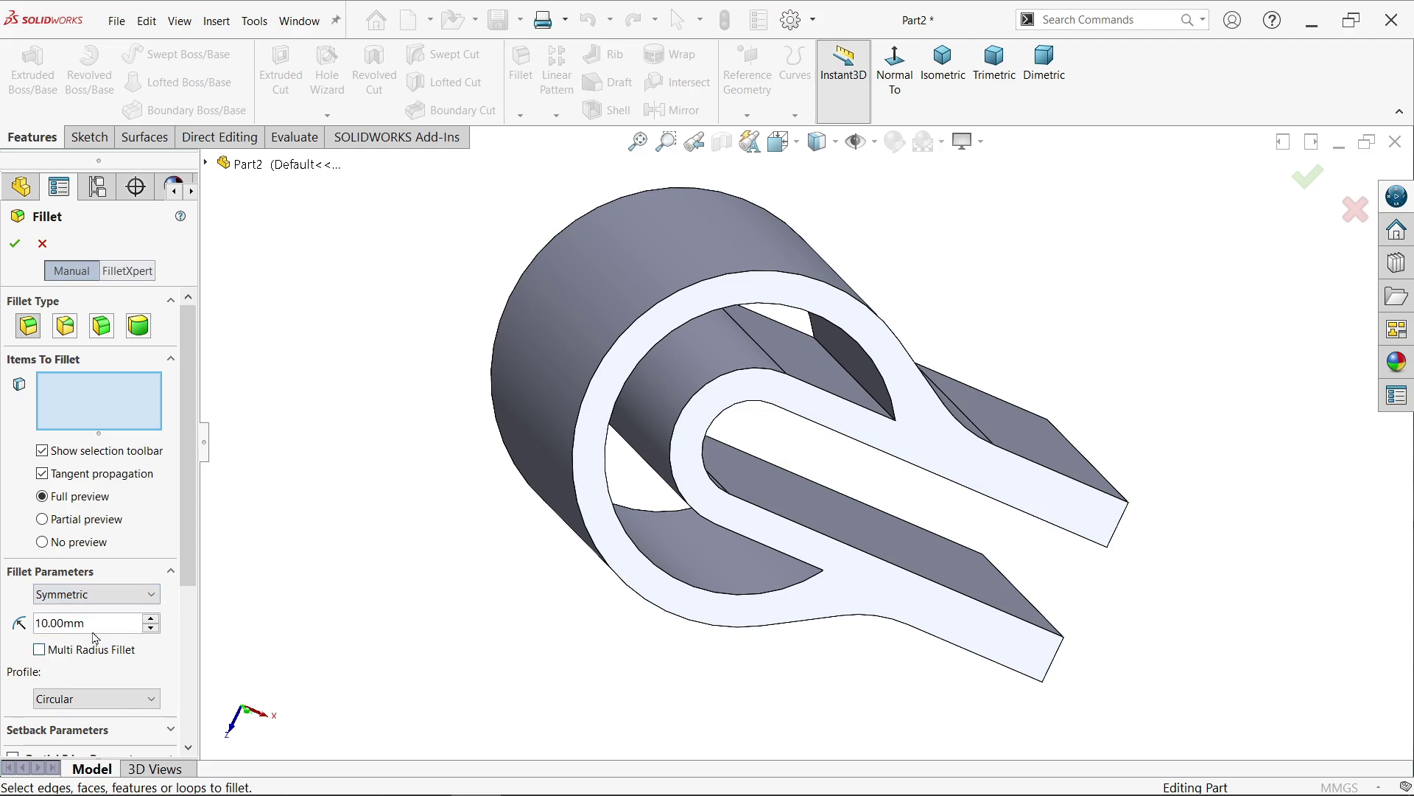
left_click(74, 623)
type("3")
key("Return")
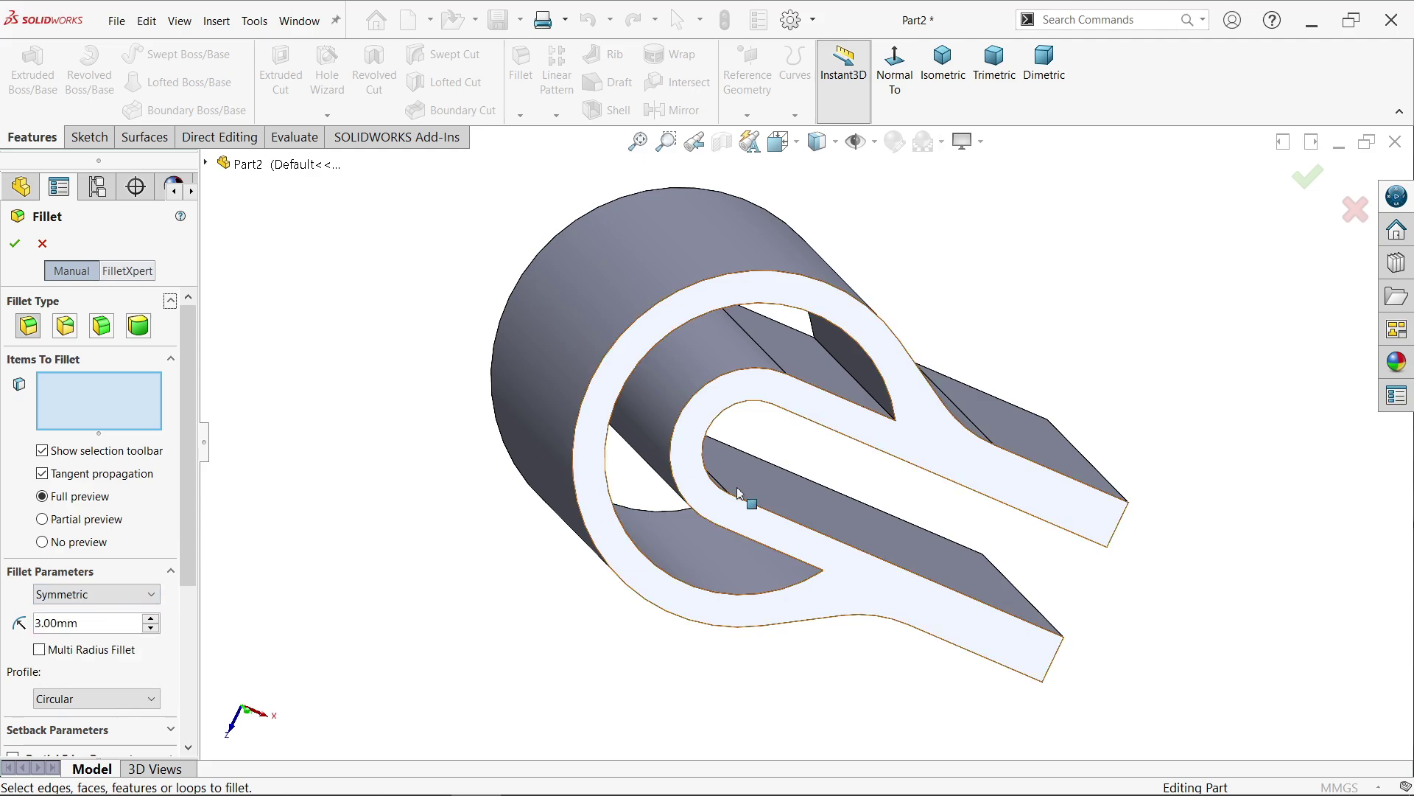
left_click(885, 414)
middle_click_drag(891, 440, 849, 536)
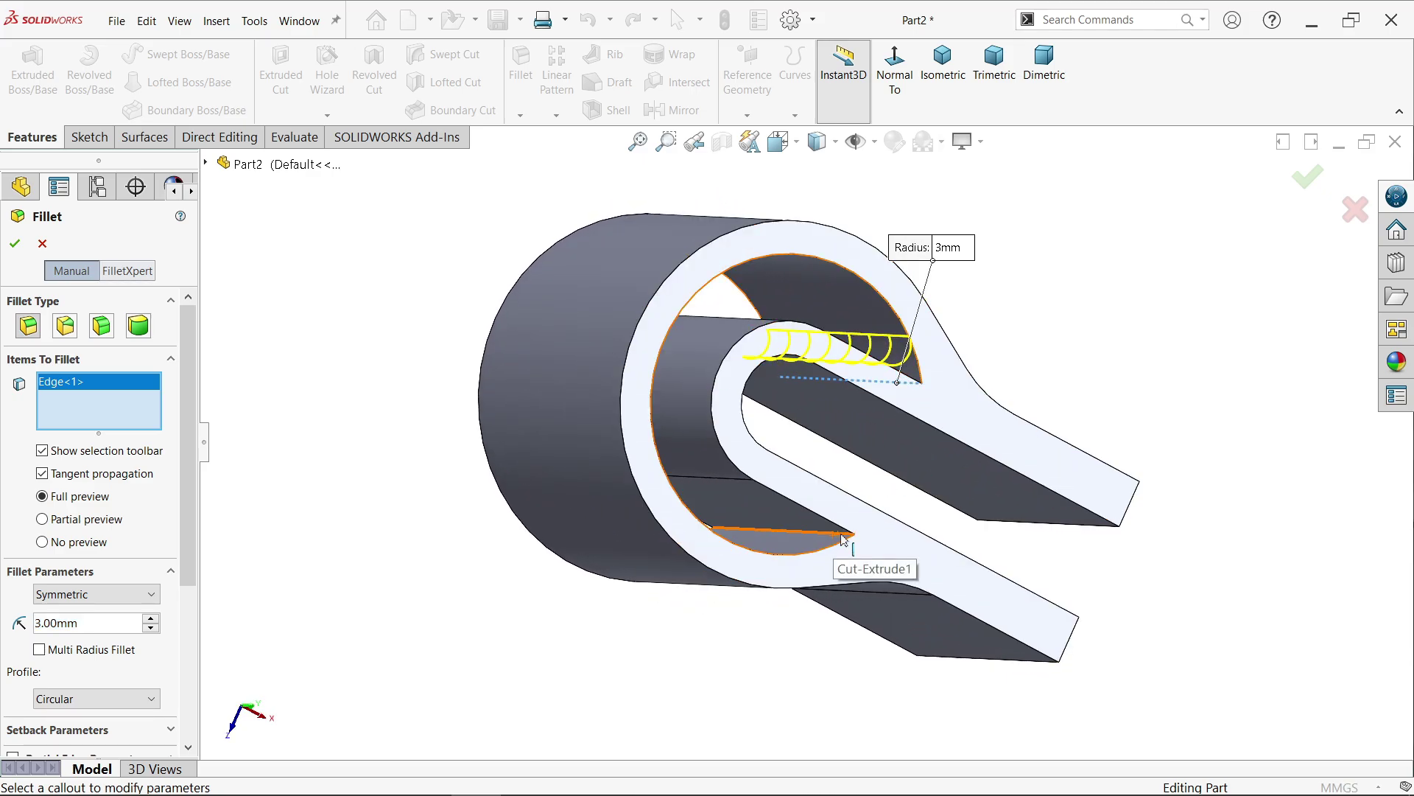
left_click(847, 541)
left_click(14, 245)
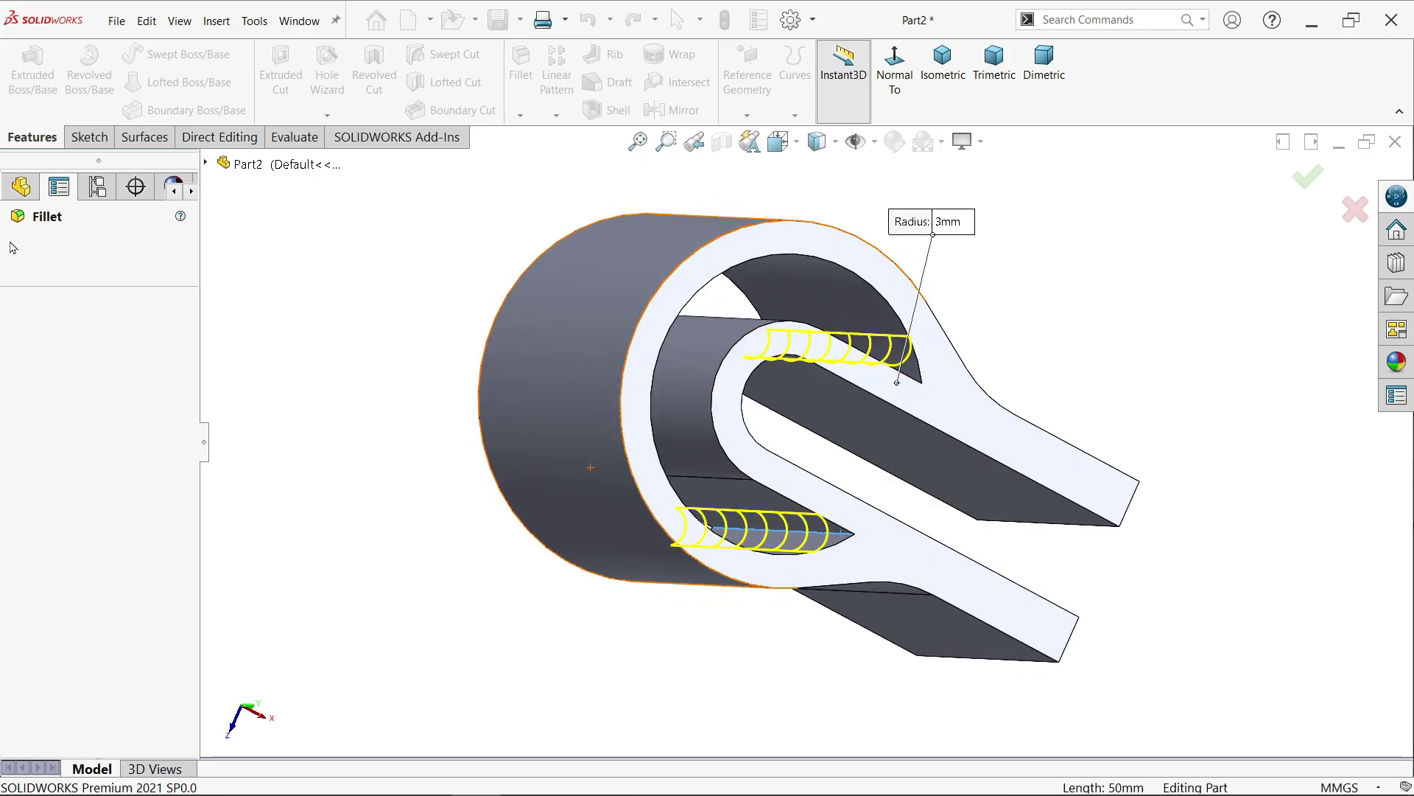
mouse_move(893, 490)
middle_mouse_down()
mouse_move(854, 491)
mouse_move(833, 446)
mouse_move(845, 391)
mouse_move(820, 373)
middle_mouse_up()
key("alt+Tab")
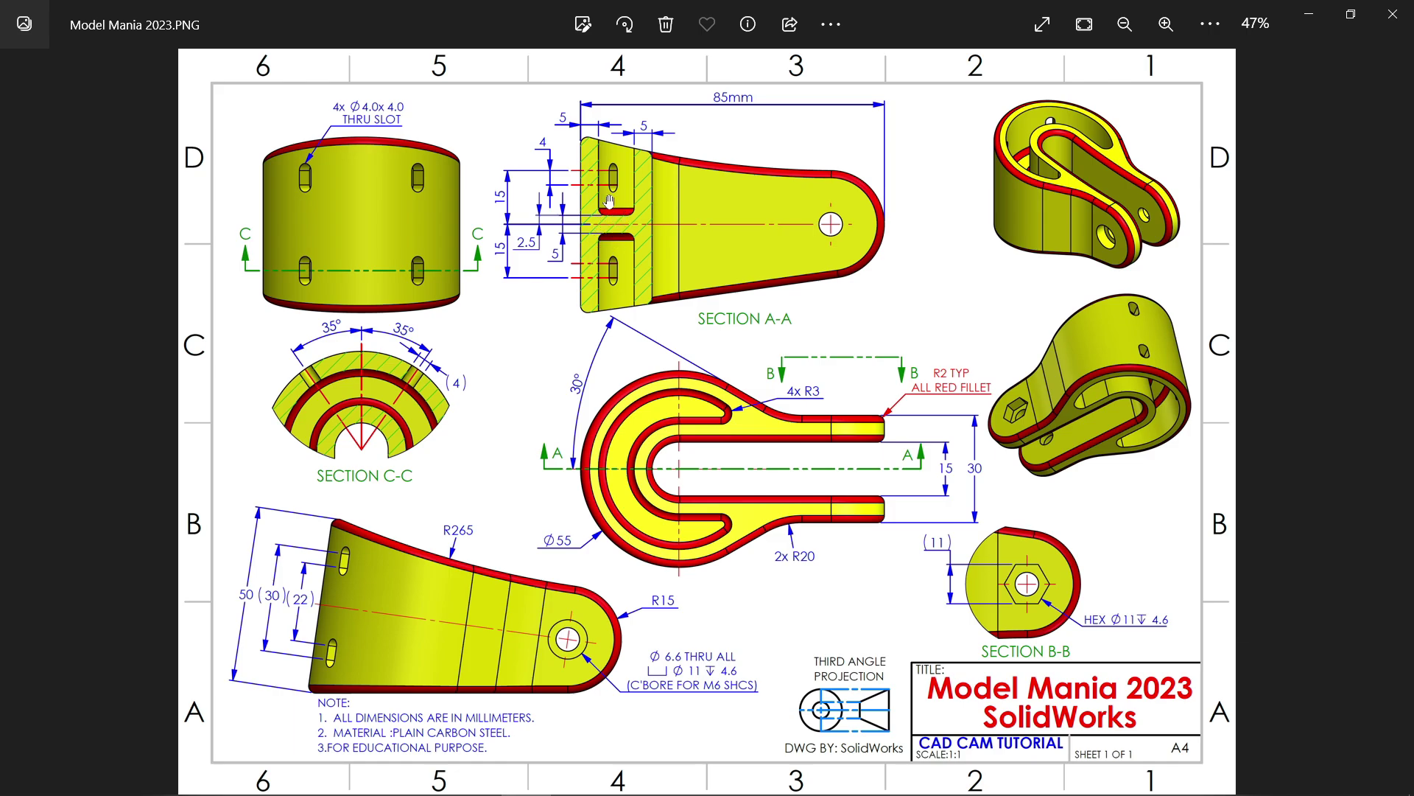
scroll(608, 201, "up", 5)
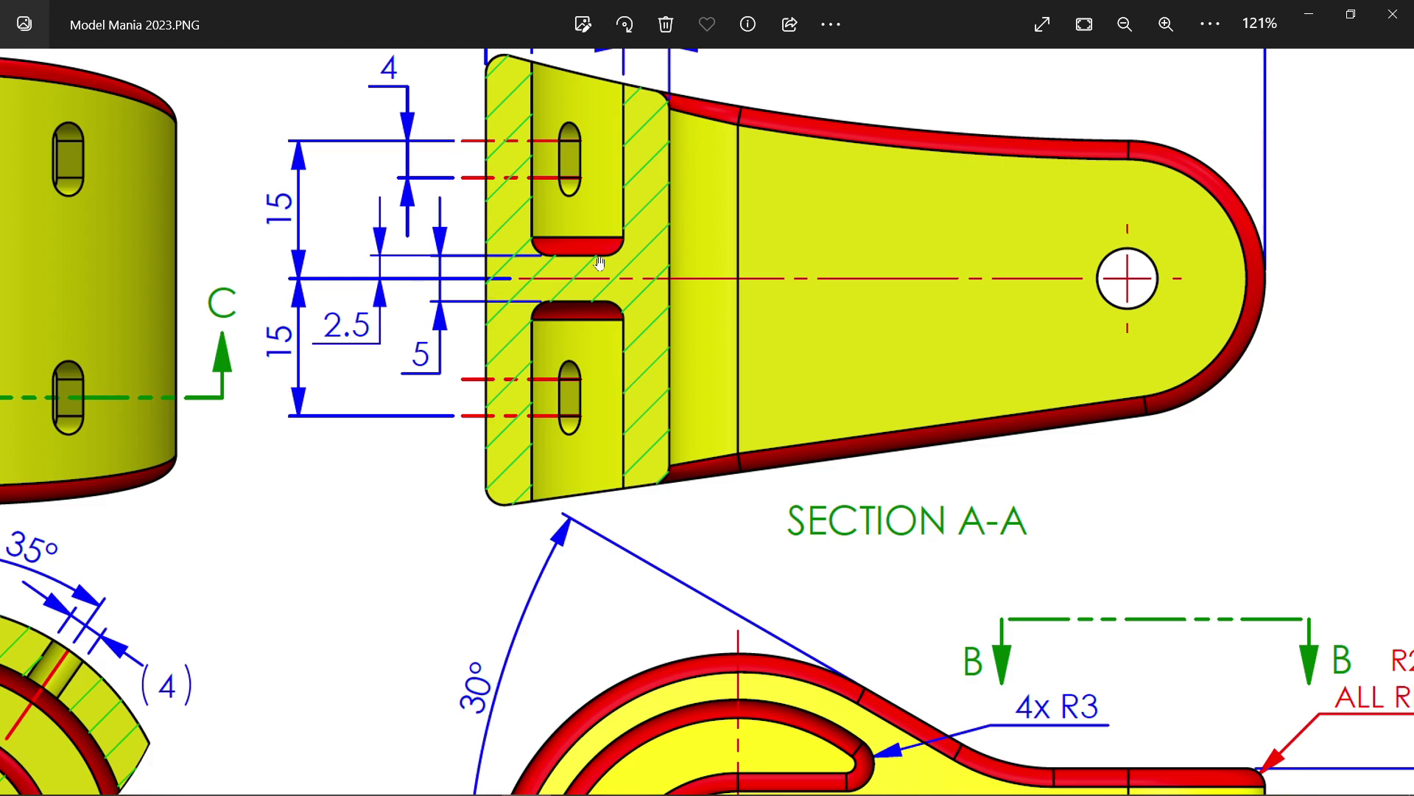
scroll(612, 246, "down", 3)
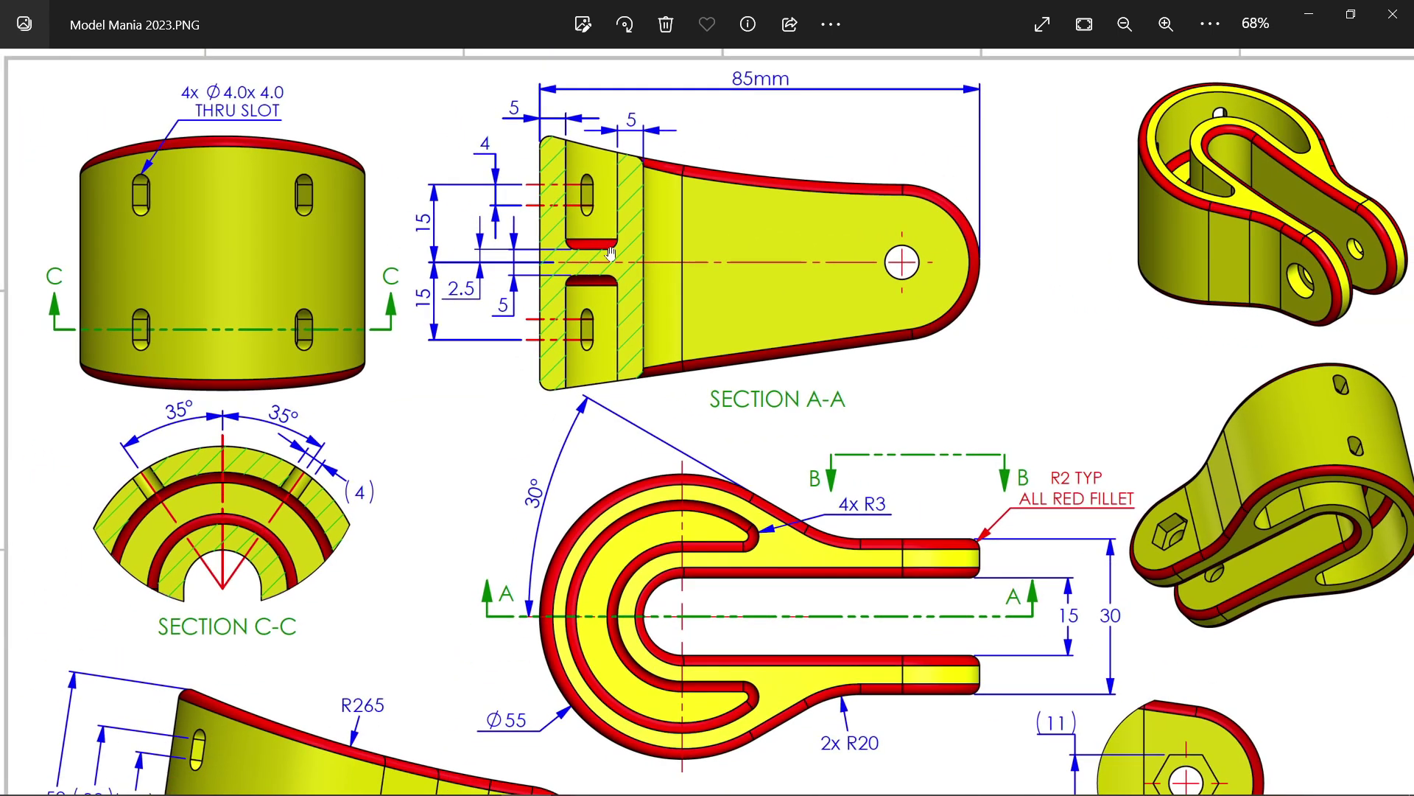
left_click(1310, 17)
Step: Convert Sketch2's C-shaped groove outline into the new Sketch3
left_click(9, 464)
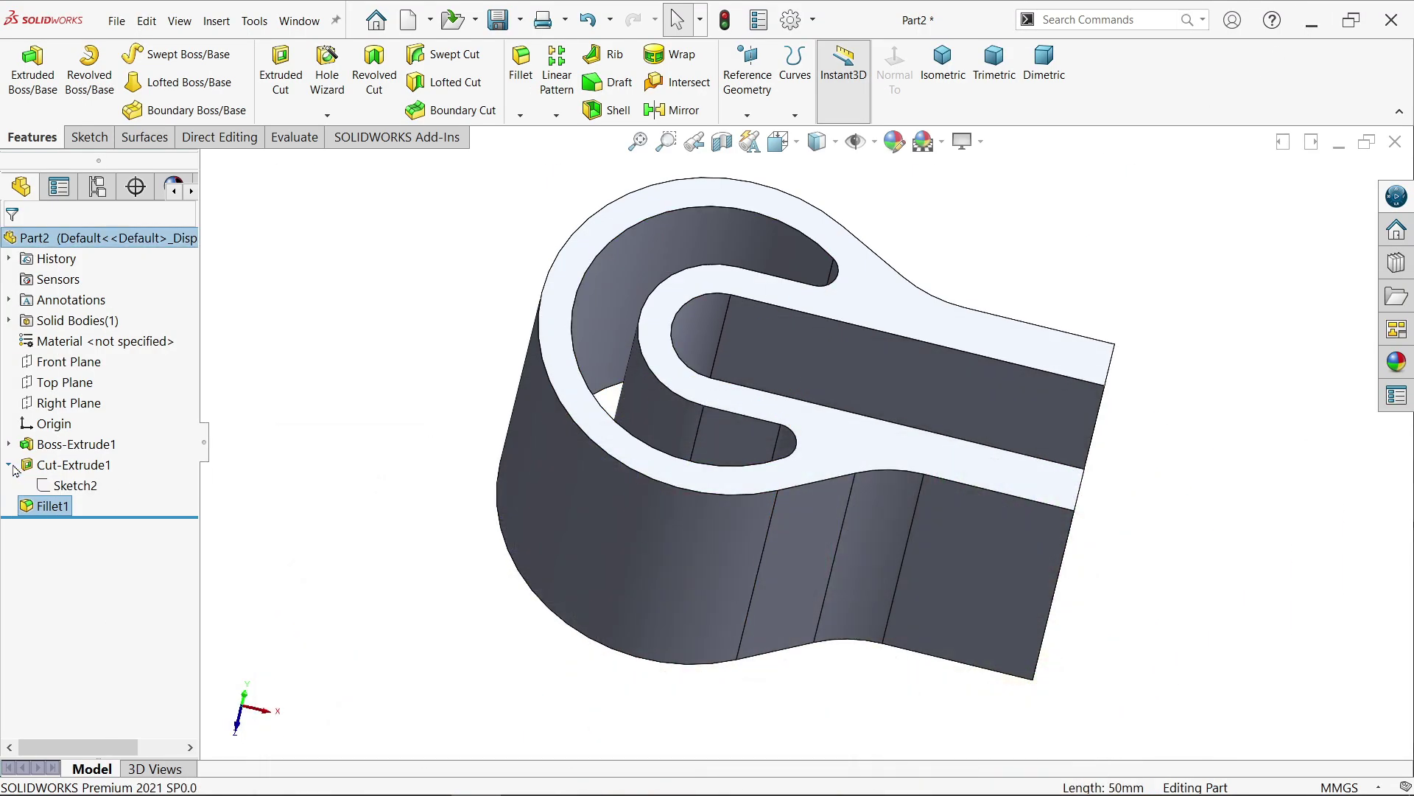
left_click(87, 489)
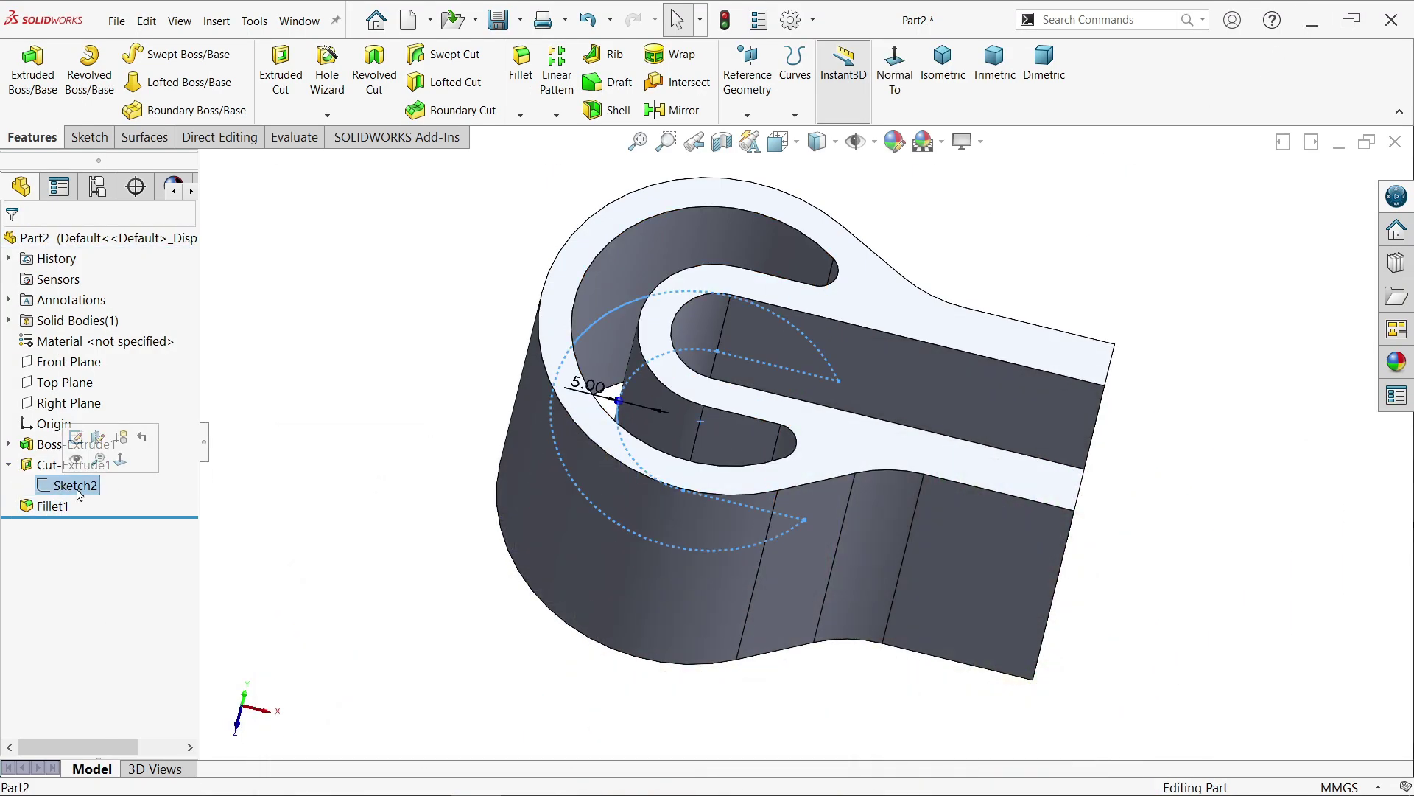
left_click(81, 382)
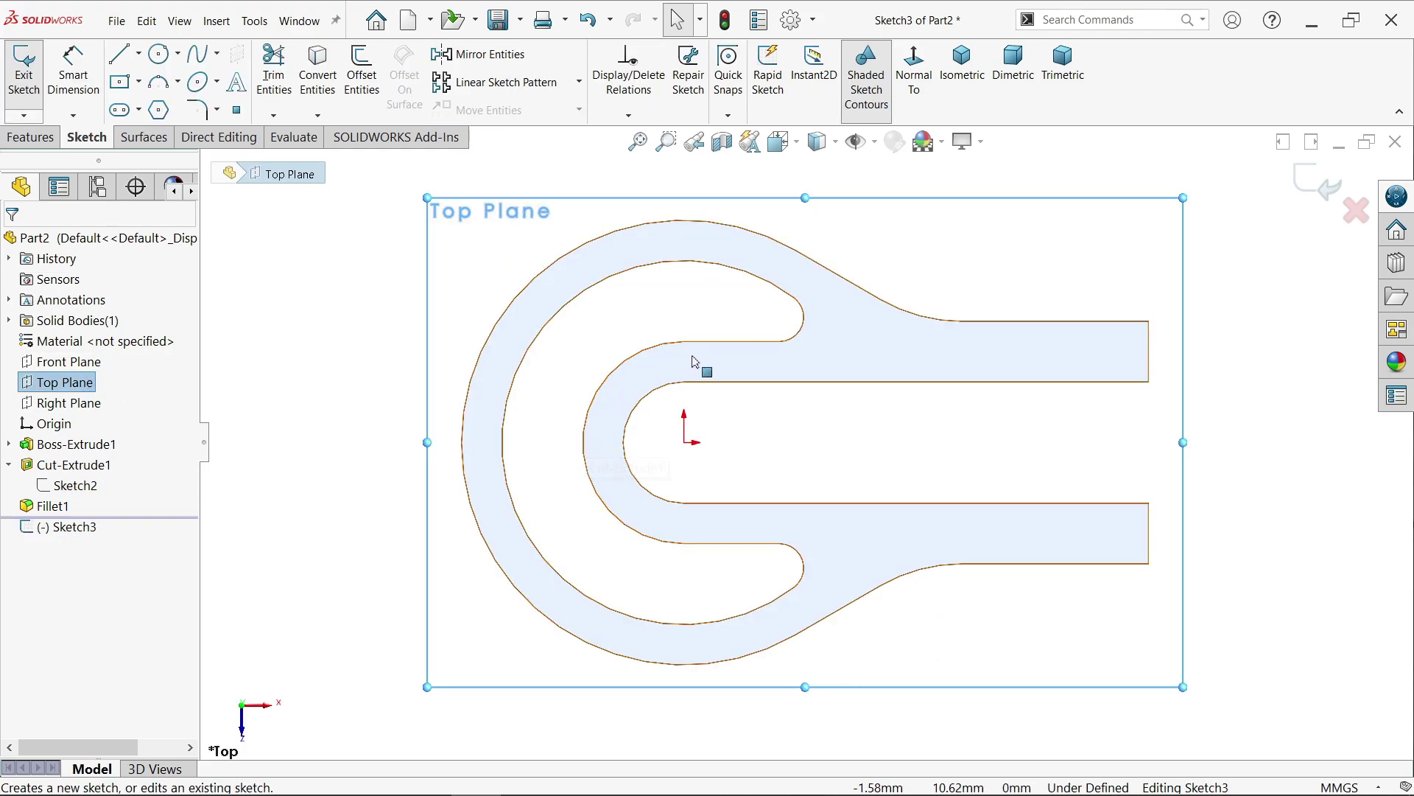
left_click(746, 343)
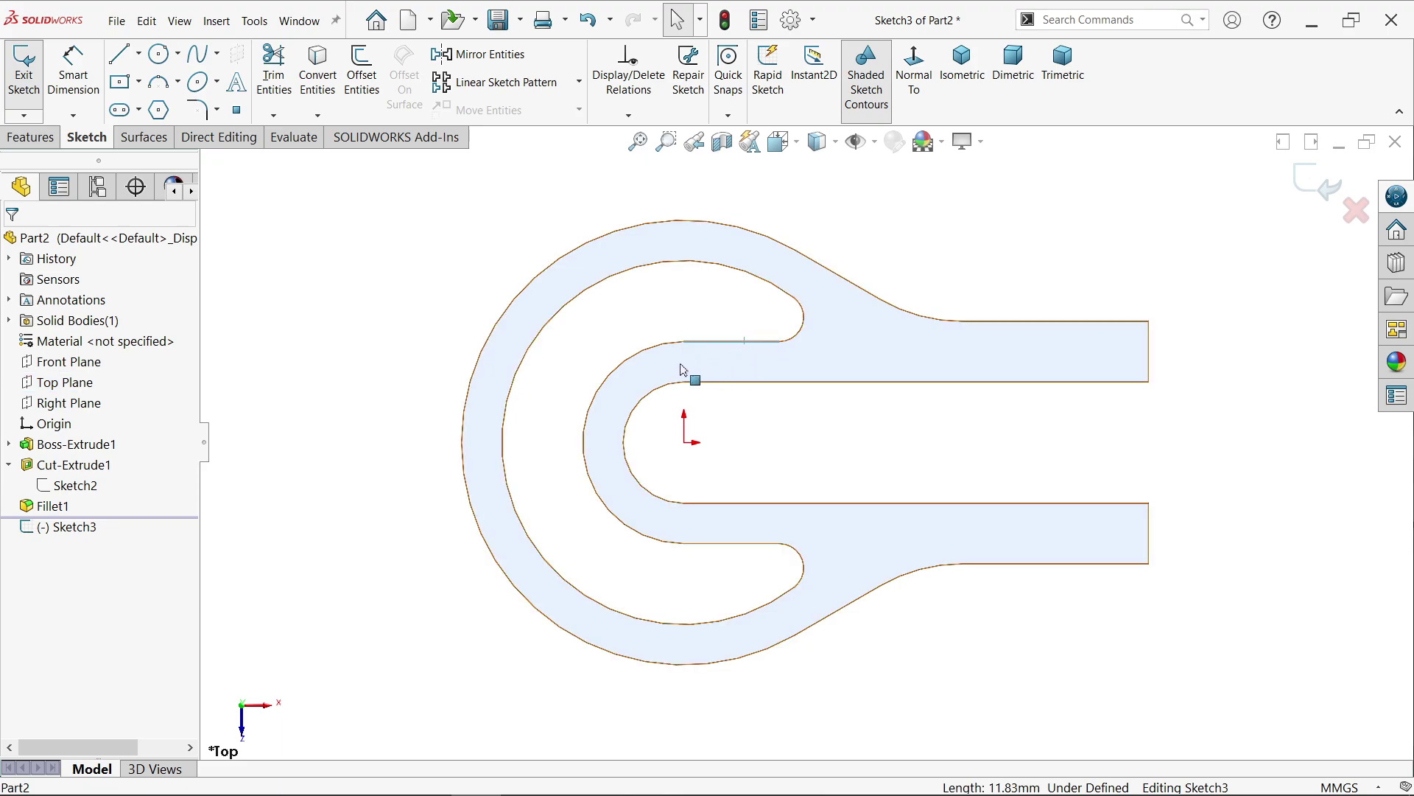
left_click(68, 488)
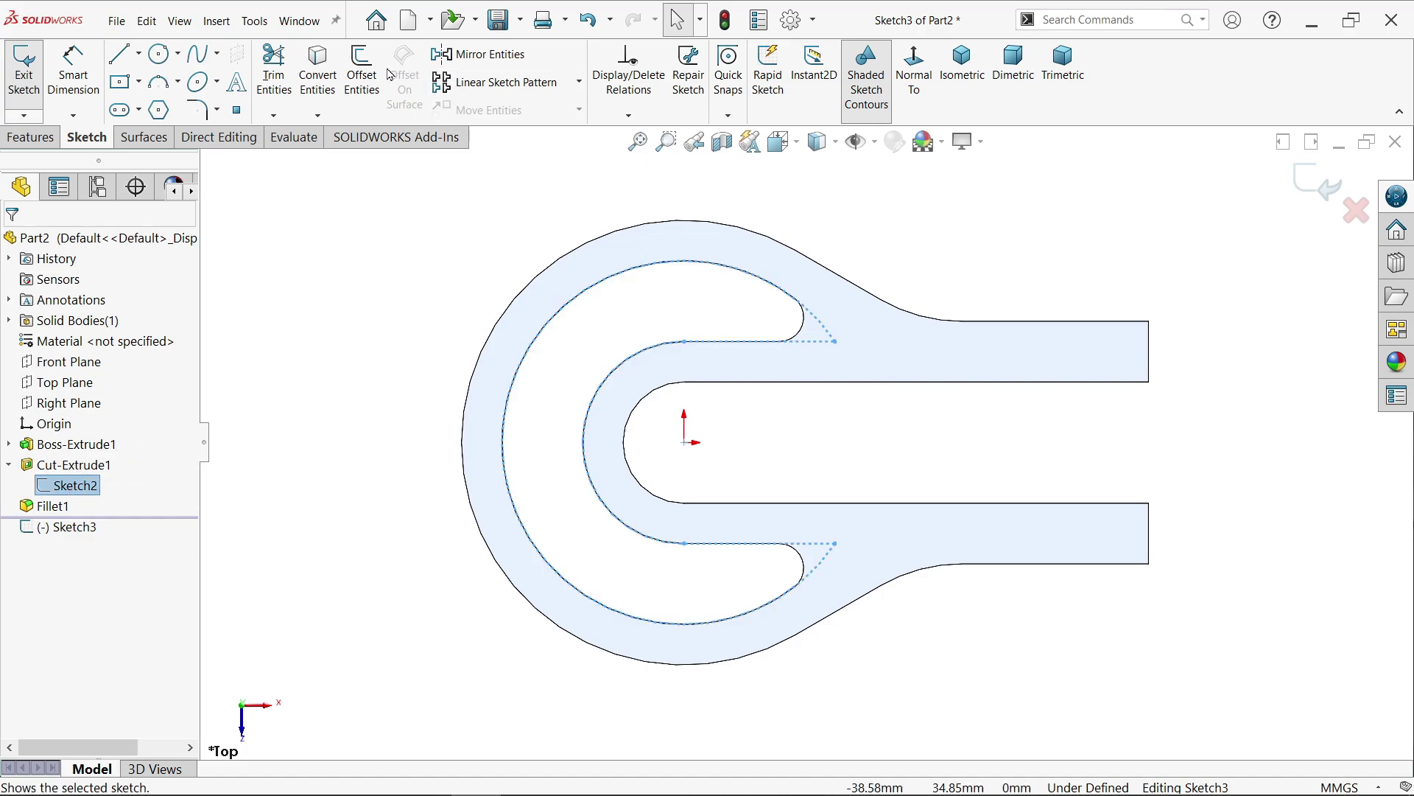
left_click(310, 92)
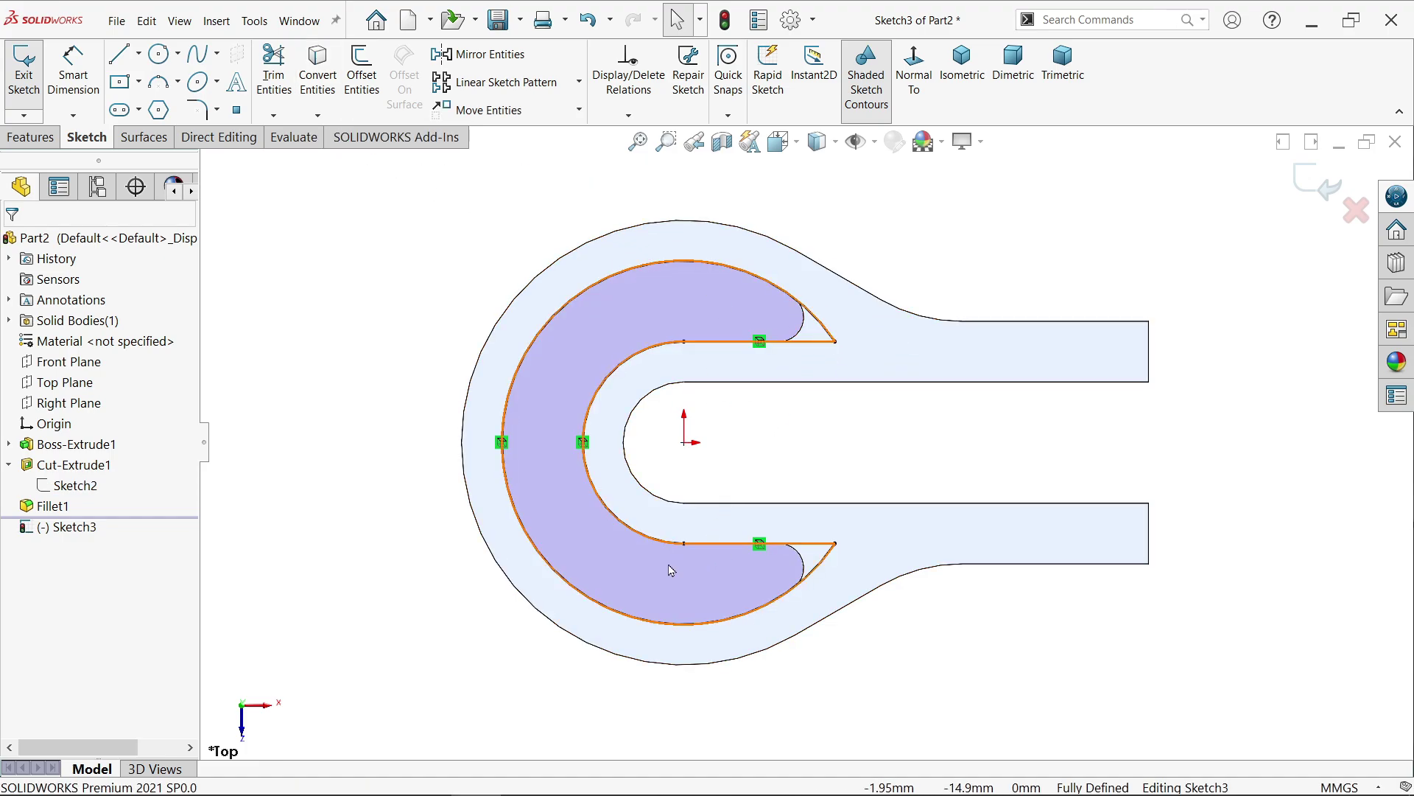
left_click(31, 137)
left_click(33, 70)
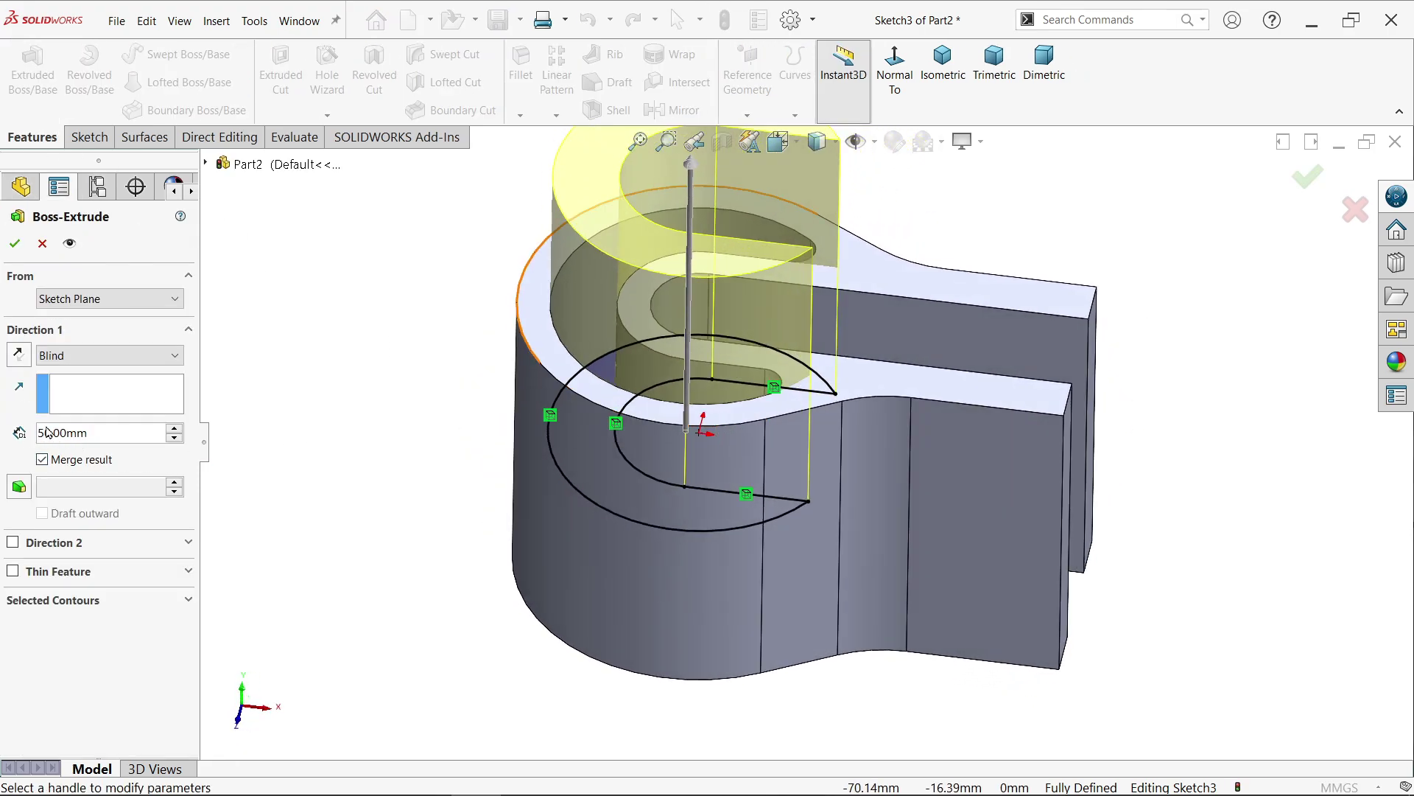
Step: Extrude the C-shaped profile 5 mm Mid Plane, creating Boss-Extrude2
left_click(66, 355)
left_click(53, 469)
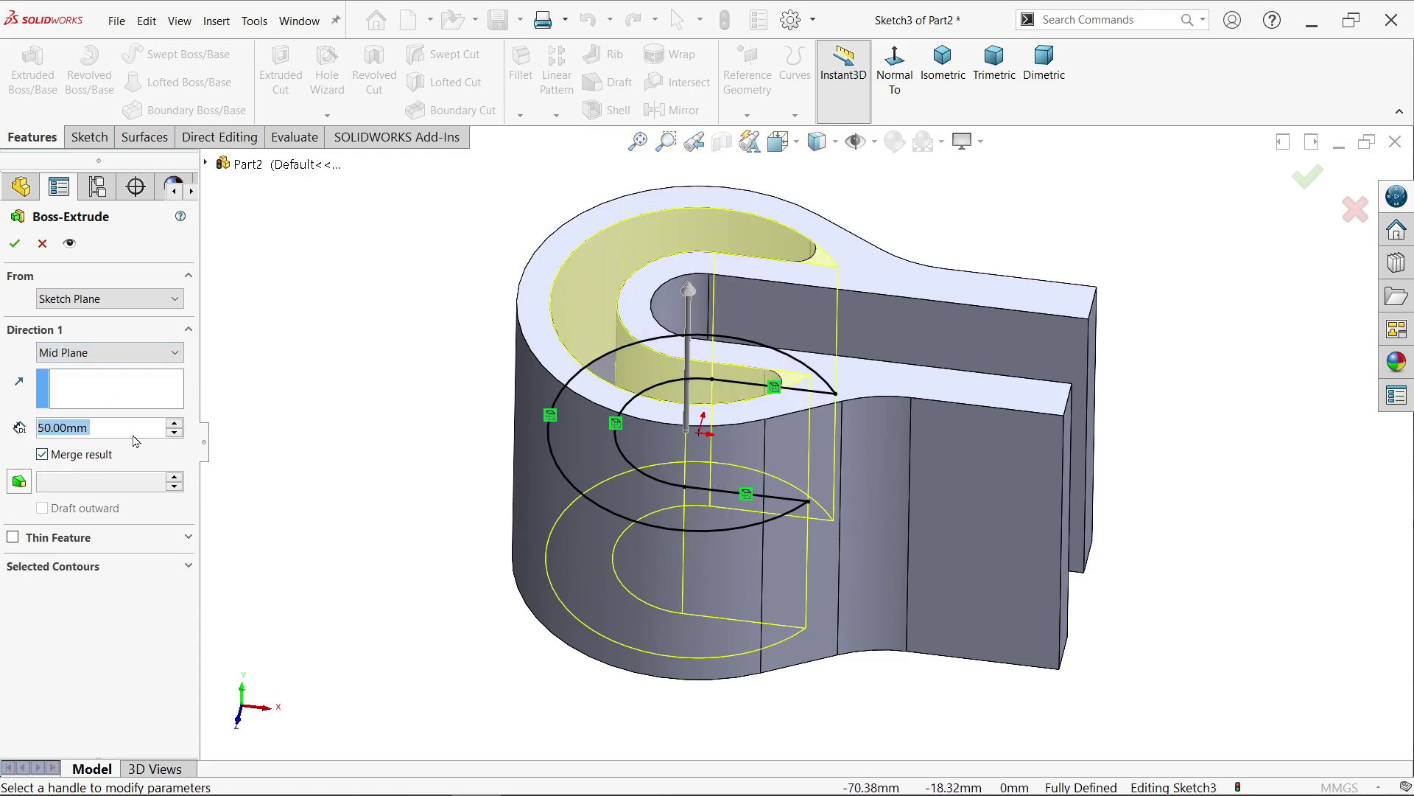
type("5")
key("Return")
middle_click_drag(356, 467, 376, 612)
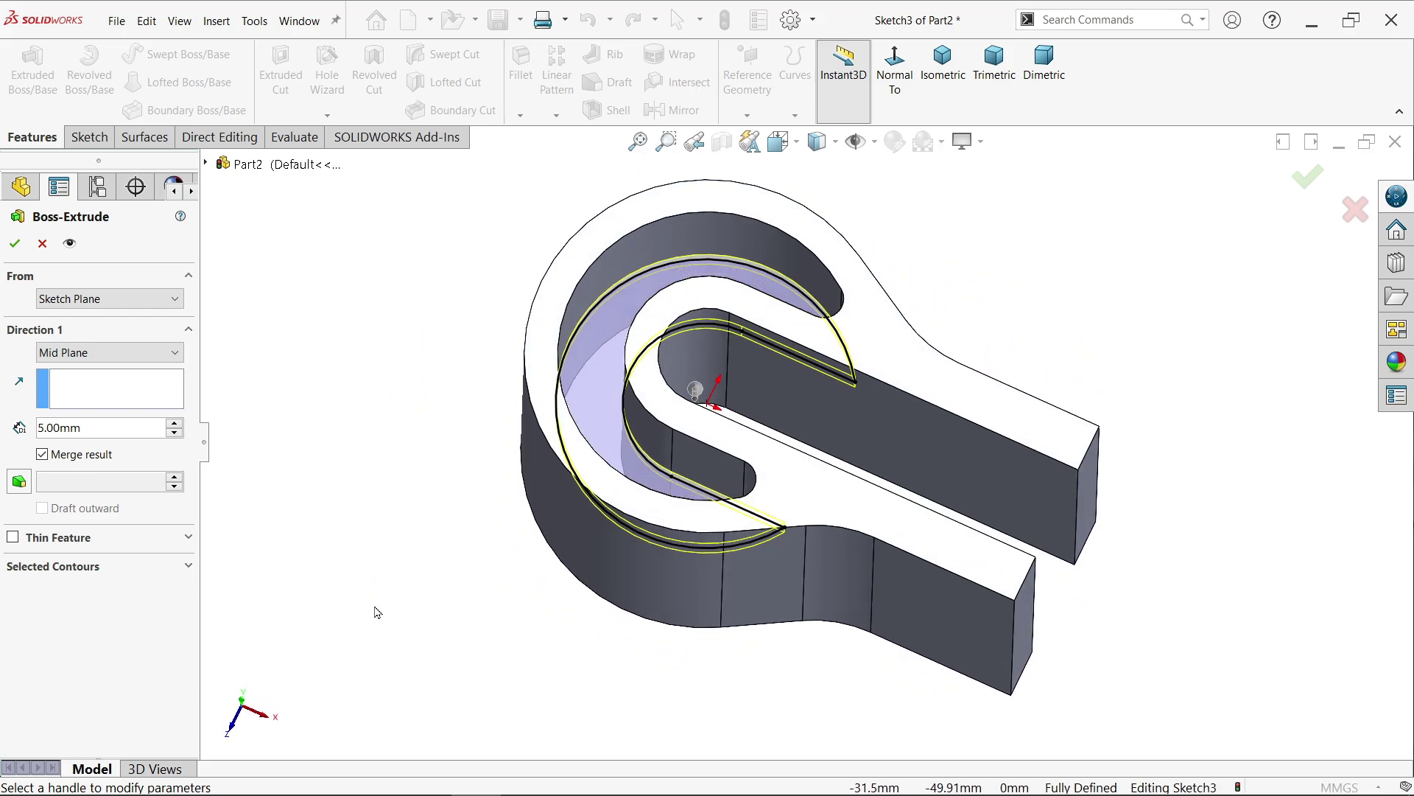
left_click(15, 250)
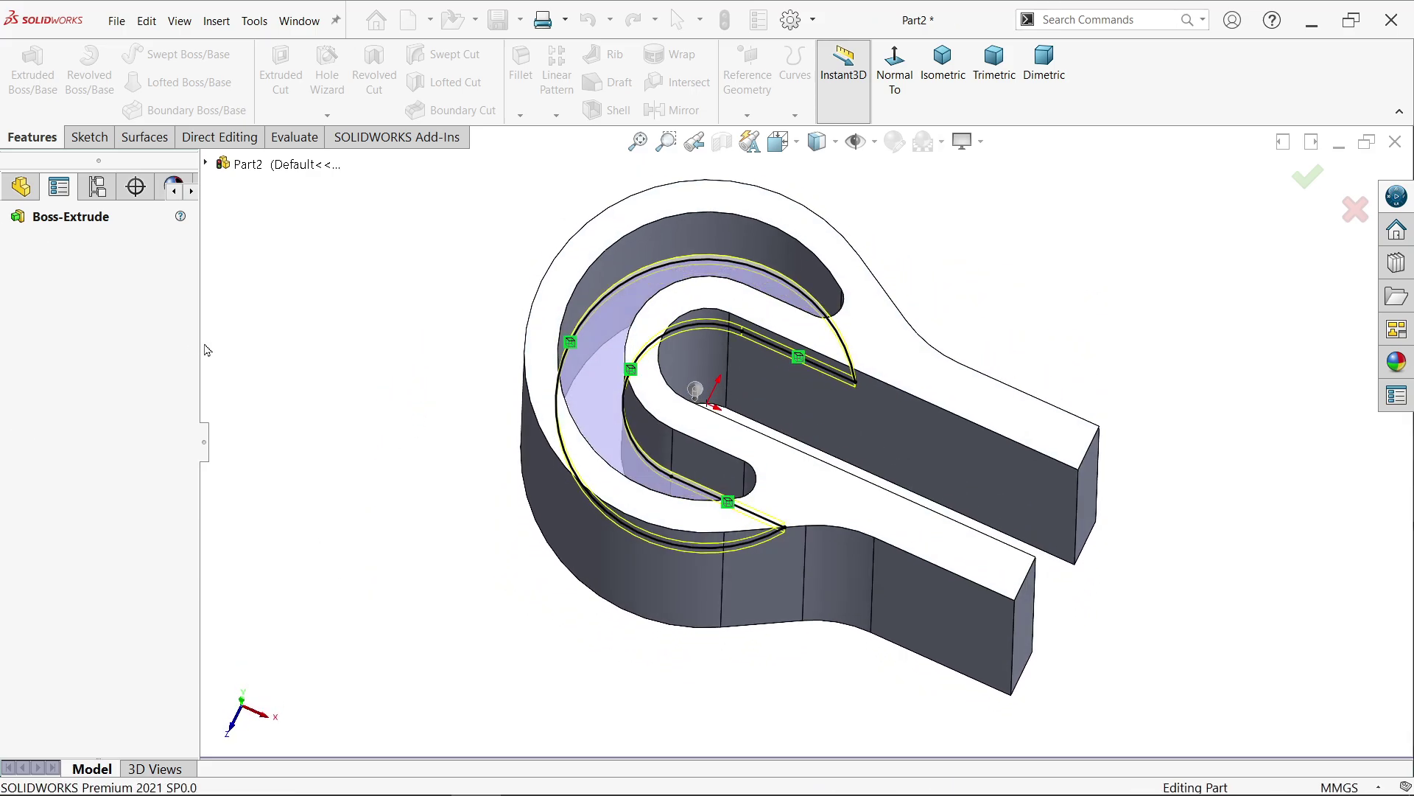
middle_click_drag(364, 359, 357, 441)
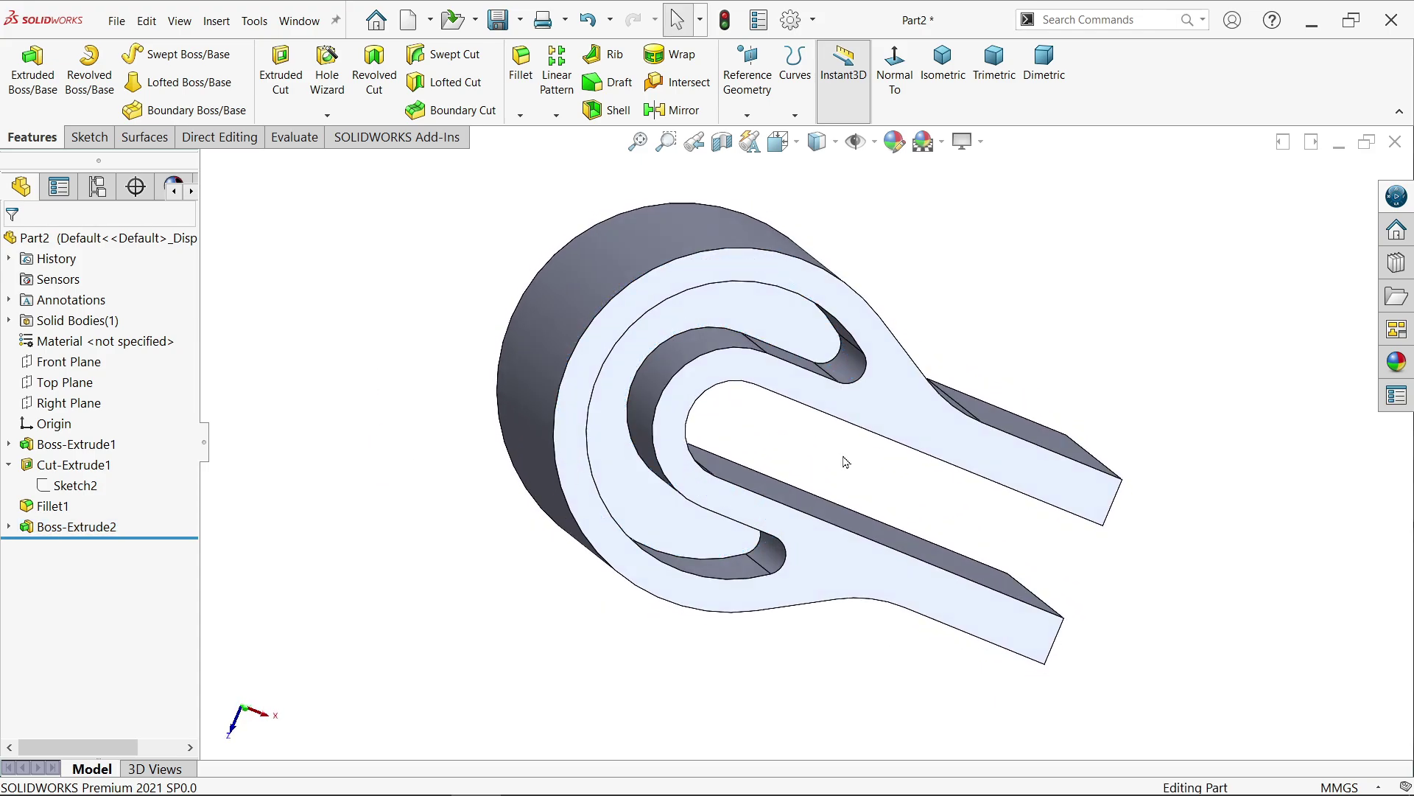
middle_click_drag(842, 461, 814, 439)
Step: Fillet both C-shaped rib faces with a 2 mm radius as Fillet2
scroll(805, 442, "up", 3)
left_click(523, 62)
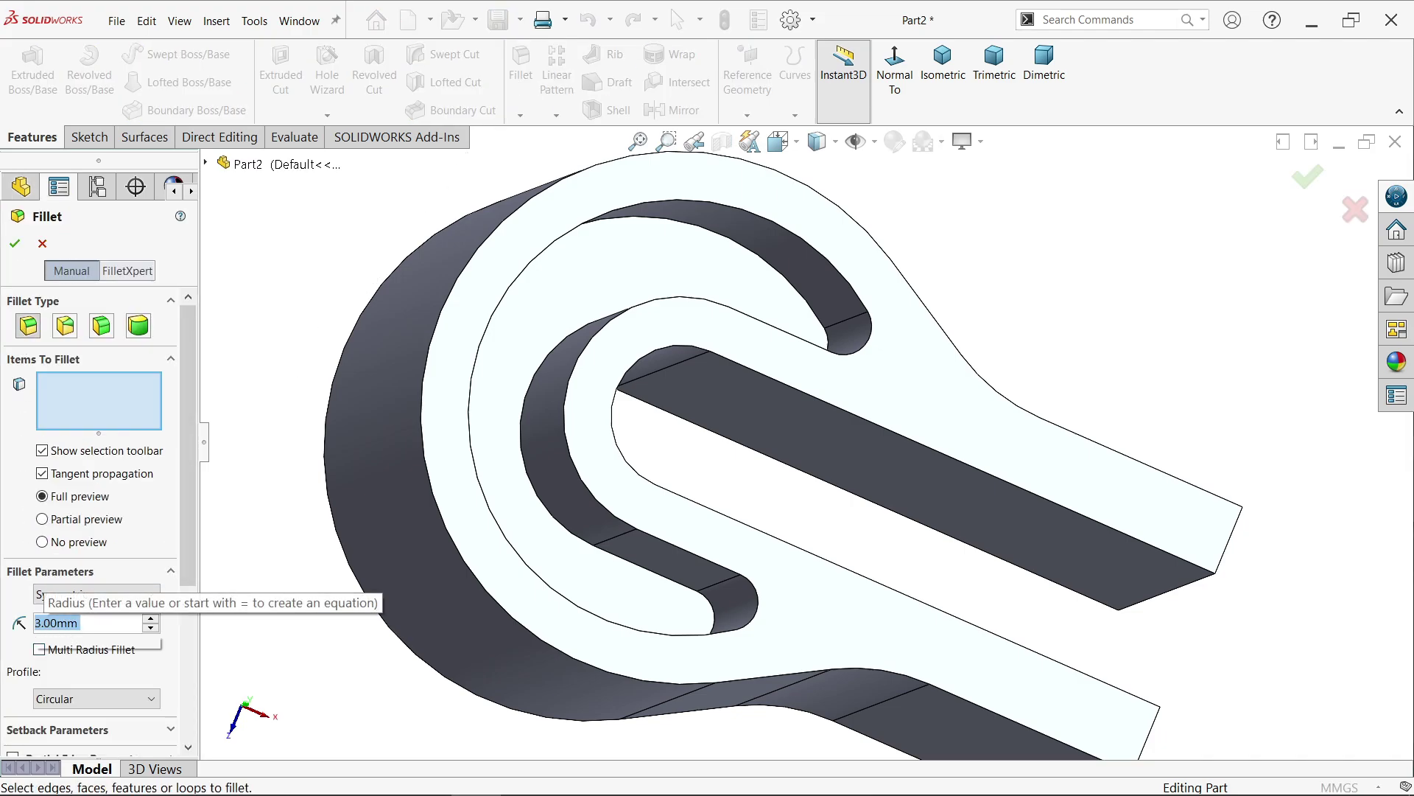
type("2")
key("Return")
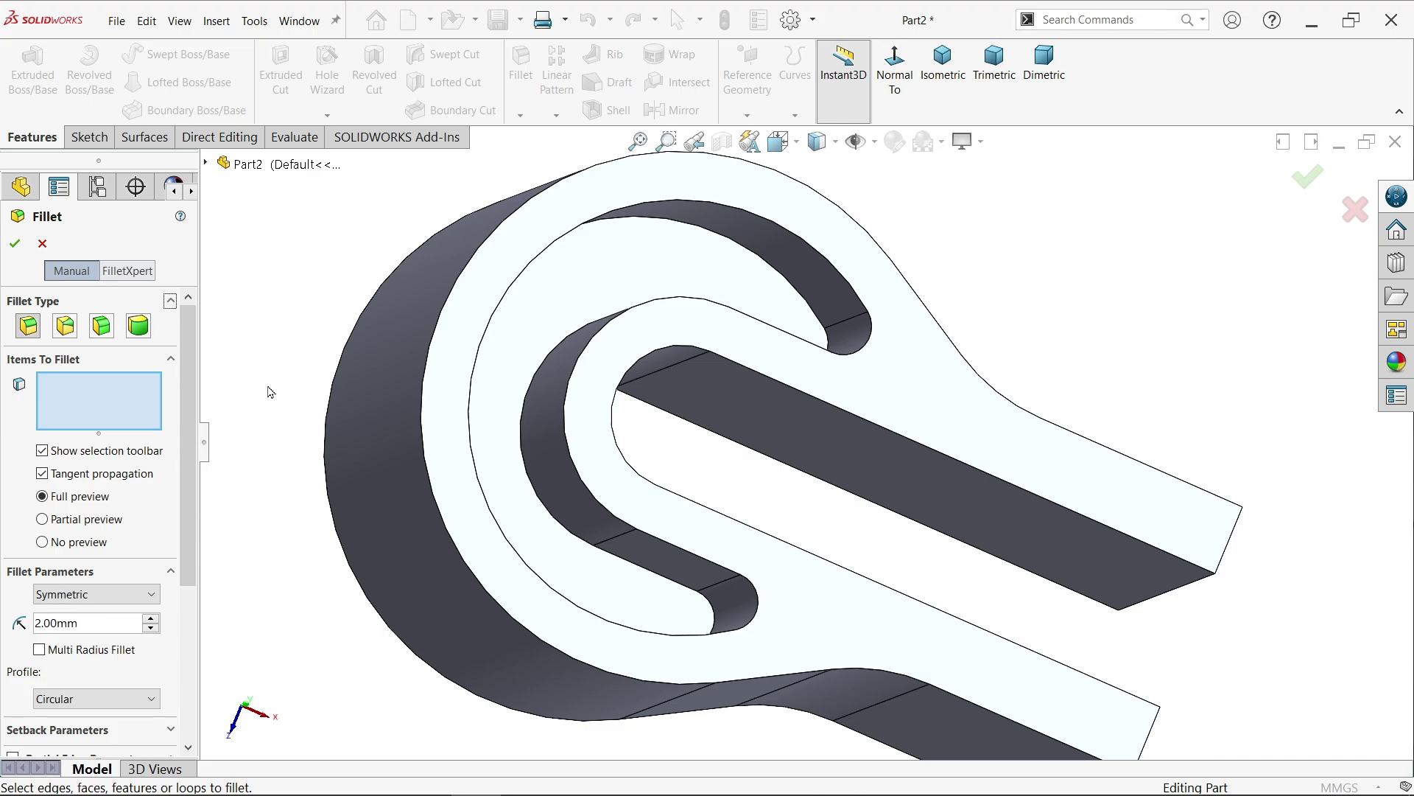
left_click(645, 287)
middle_click_drag(685, 474, 958, 417)
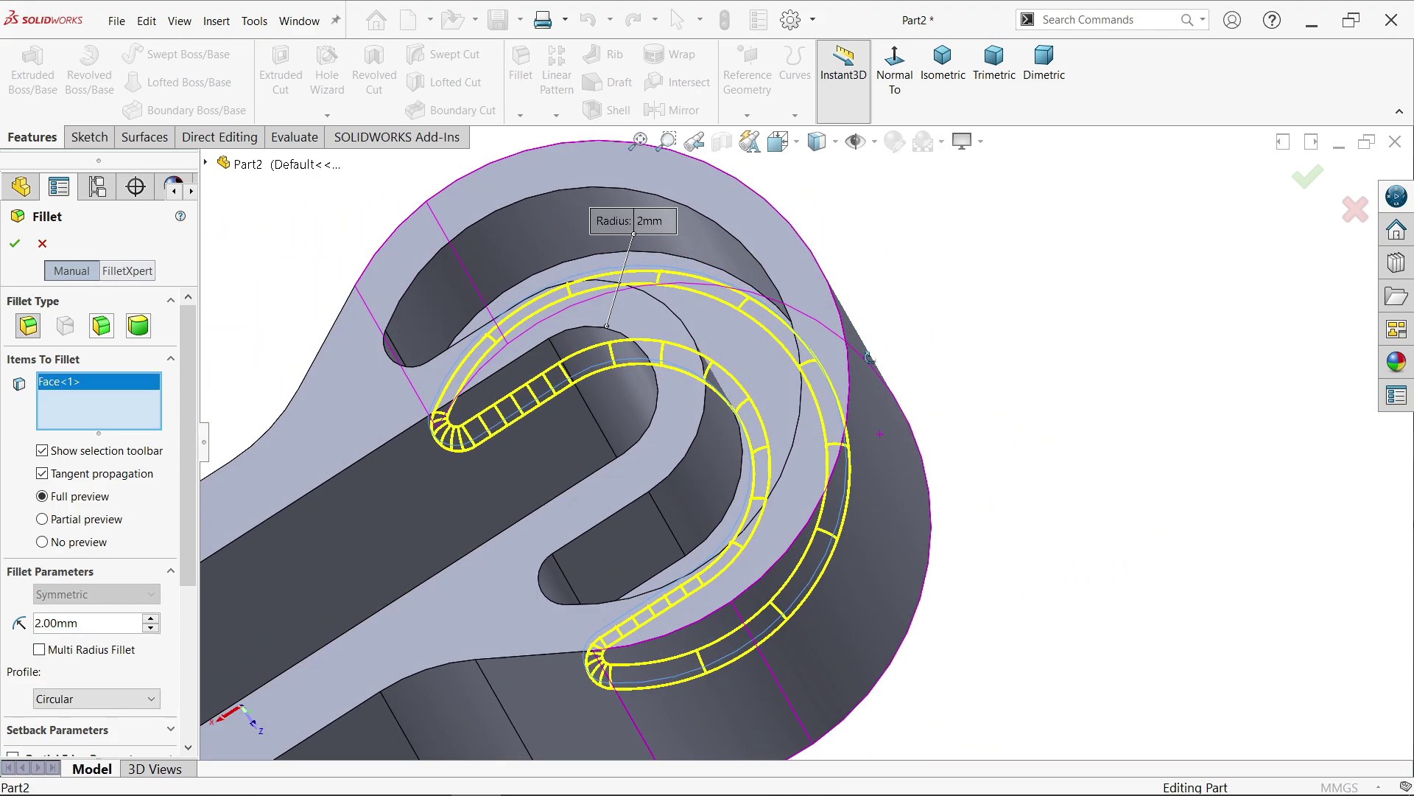
middle_click_drag(869, 358, 894, 568)
left_click(643, 289)
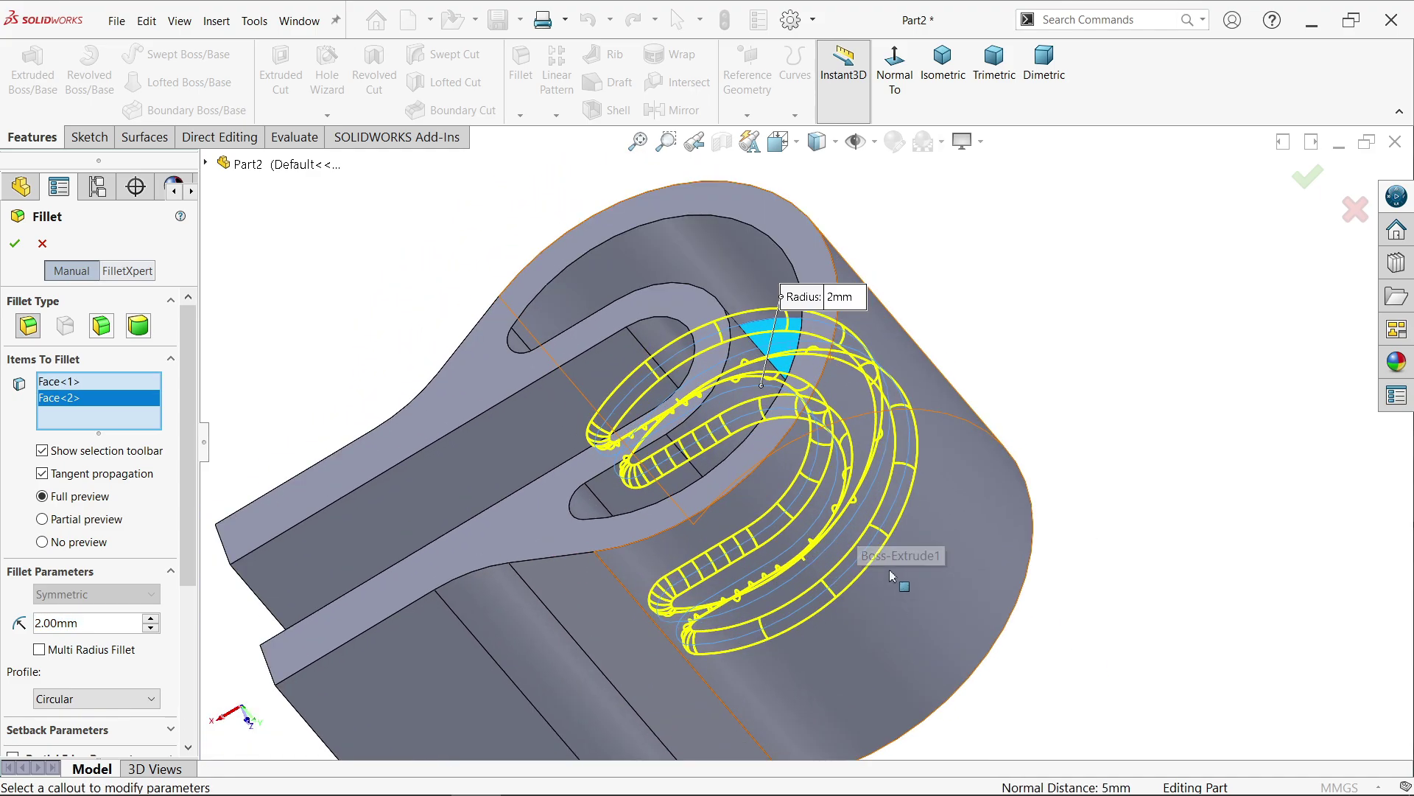
middle_click_drag(1131, 484, 994, 383)
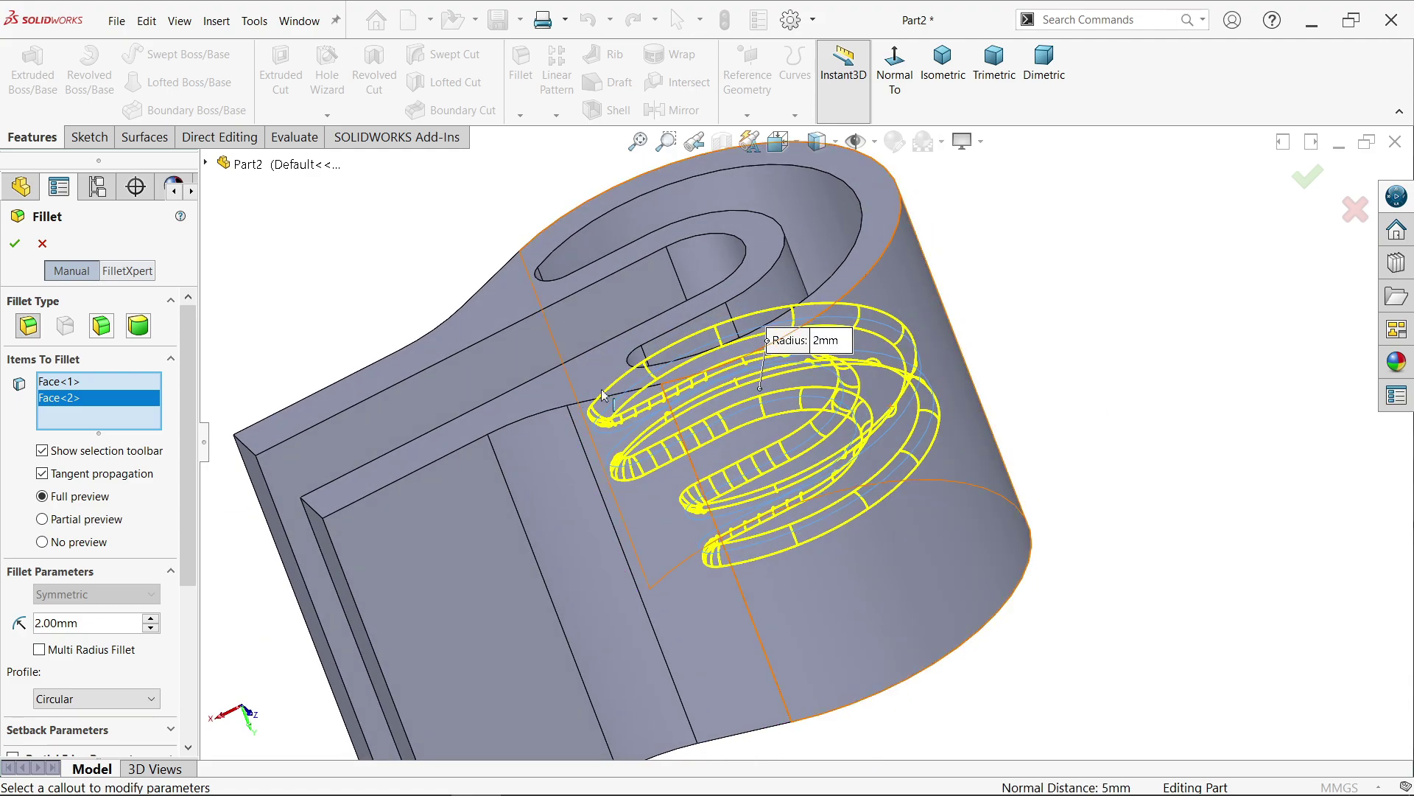
left_click(15, 246)
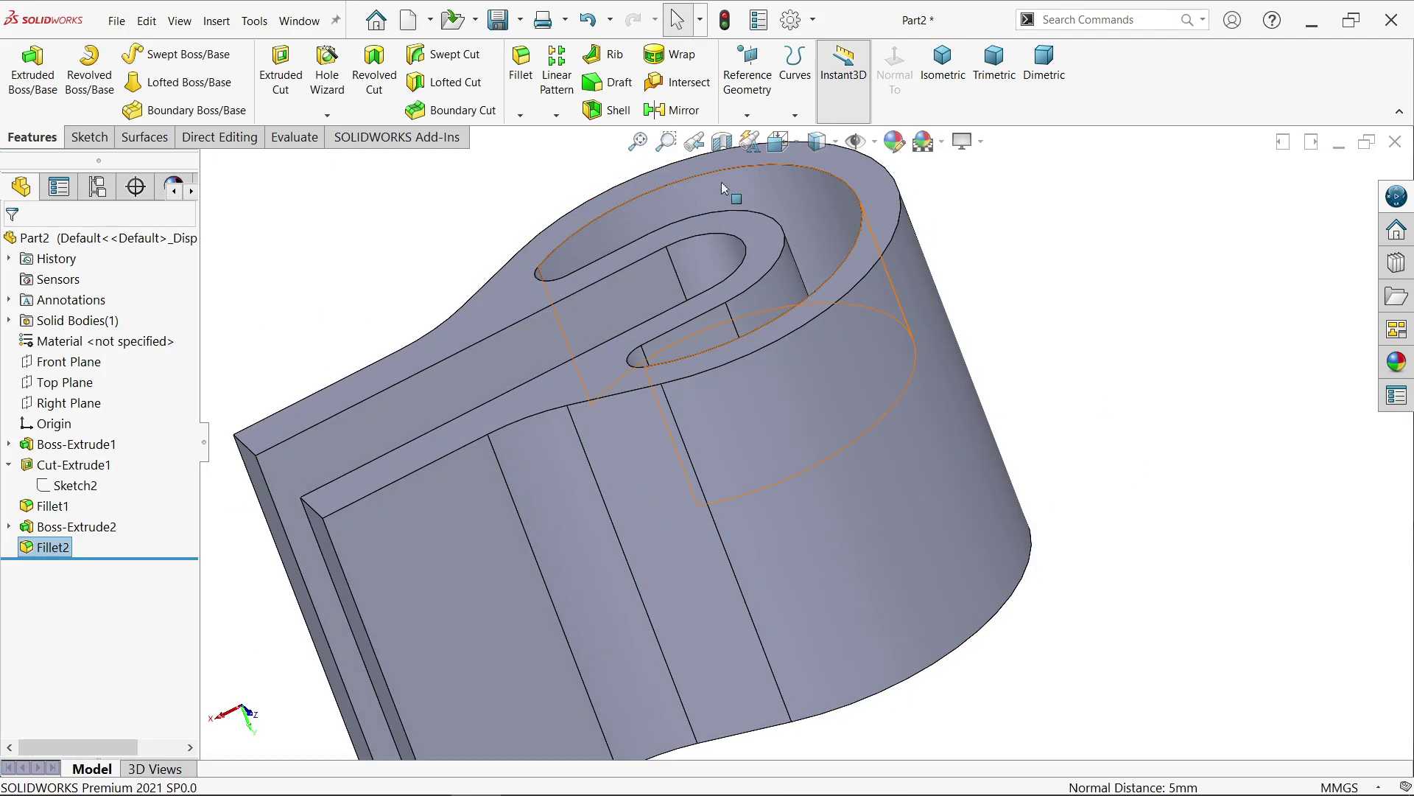
left_click(985, 93)
Step: Review the Model Mania 2023.PNG reference drawing in Photos, then return to the model
mouse_move(830, 342)
middle_mouse_down()
mouse_move(825, 563)
mouse_move(828, 361)
middle_mouse_up()
key("alt+Tab")
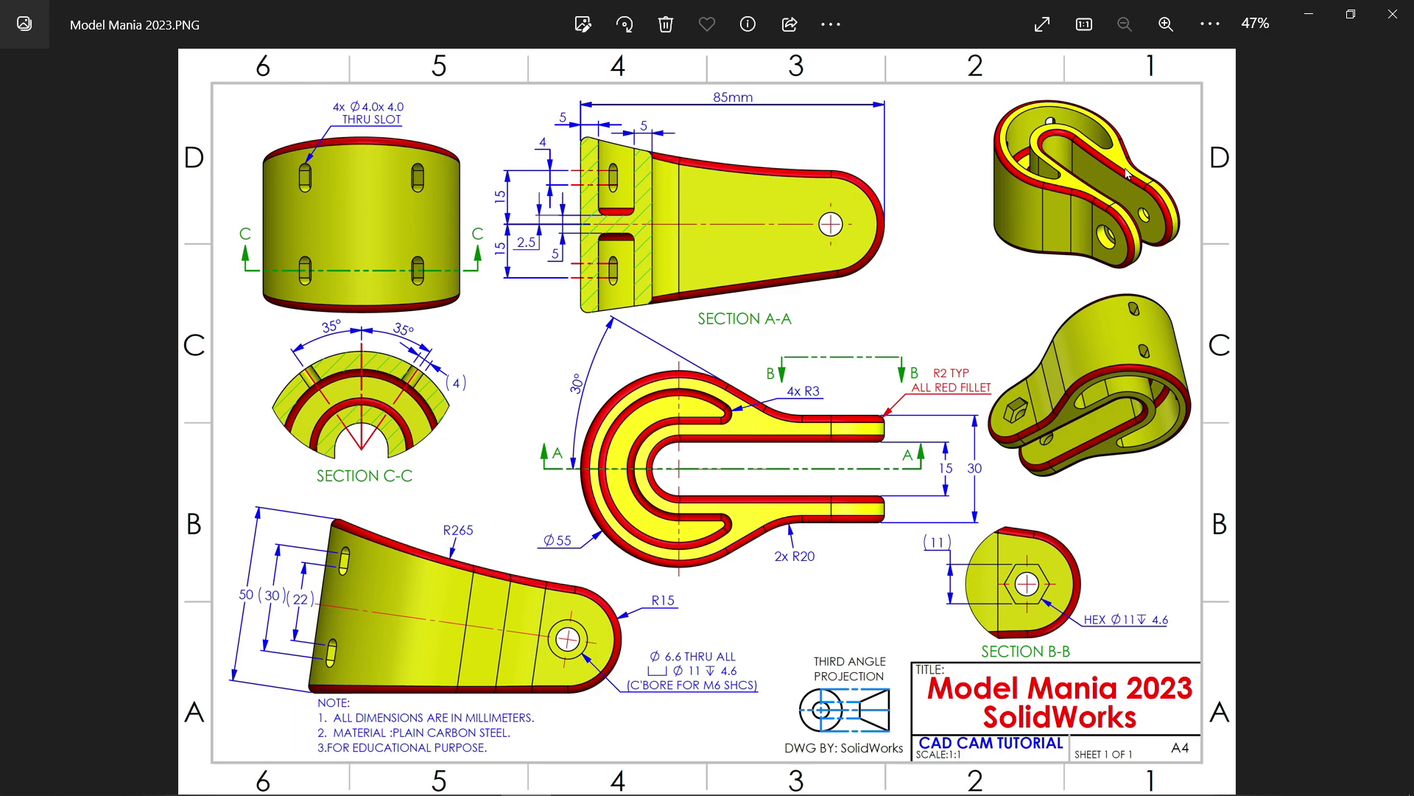
left_click(1309, 14)
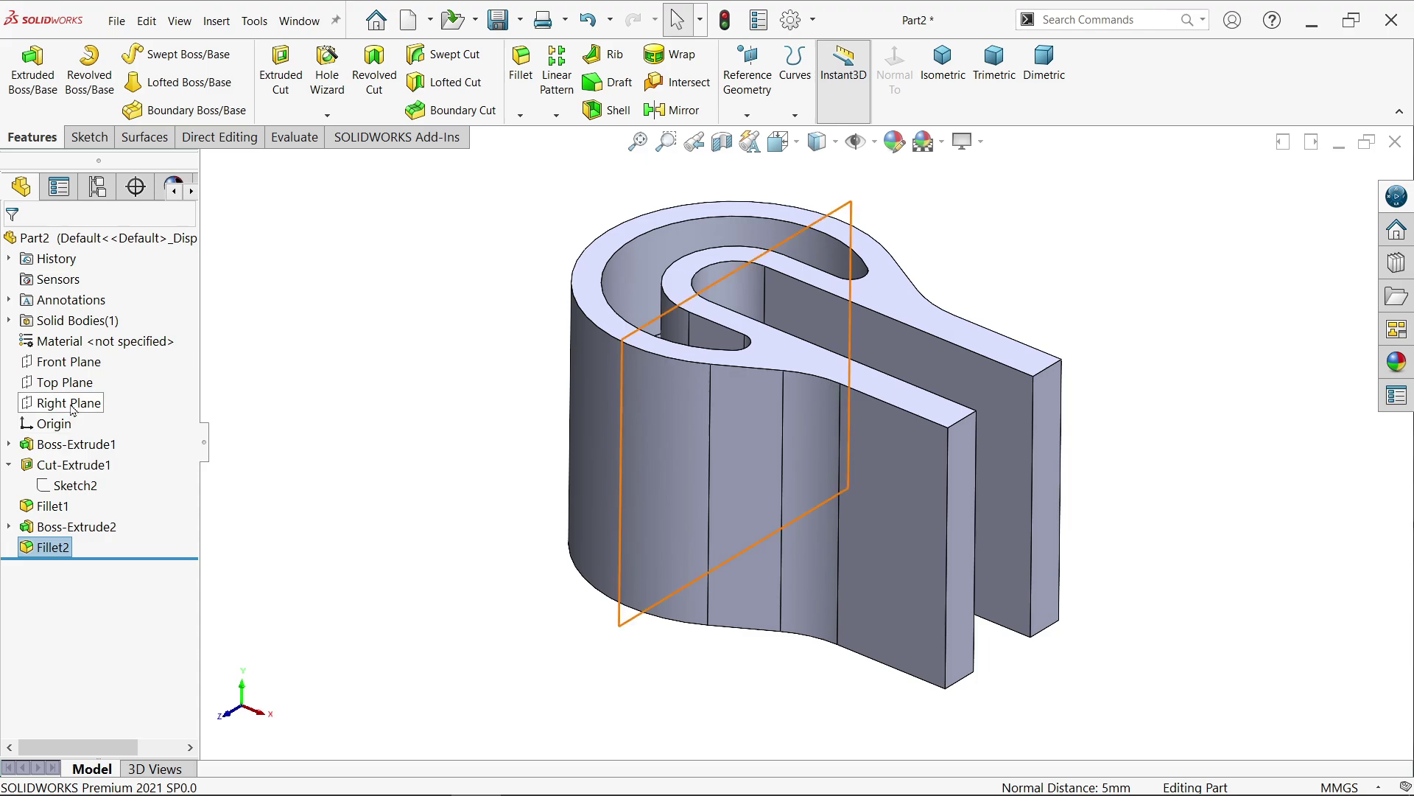
Step: On the Front Plane, sketch a vertical left line, a sloping bottom line and a tangent end arc
left_click(81, 363)
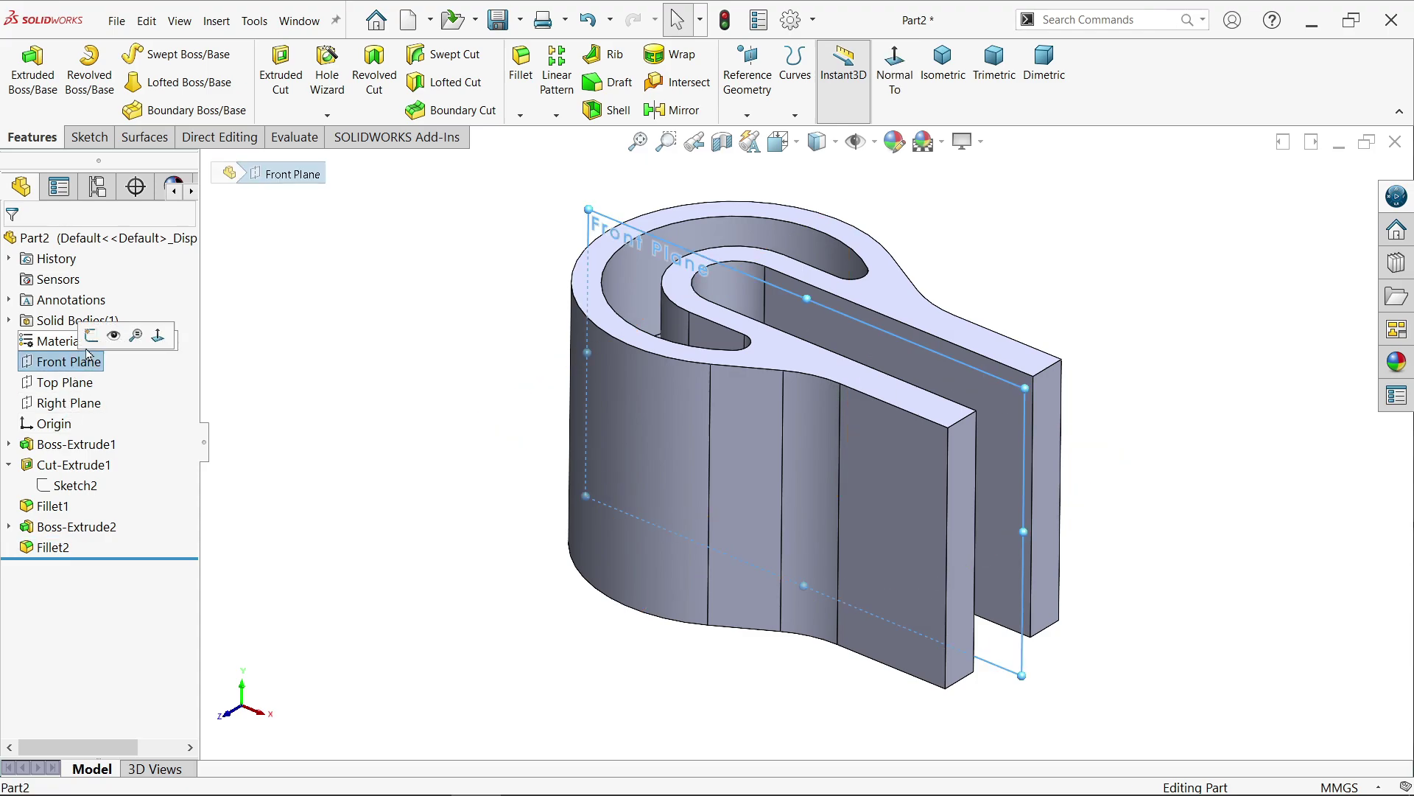
left_click(91, 339)
key("l")
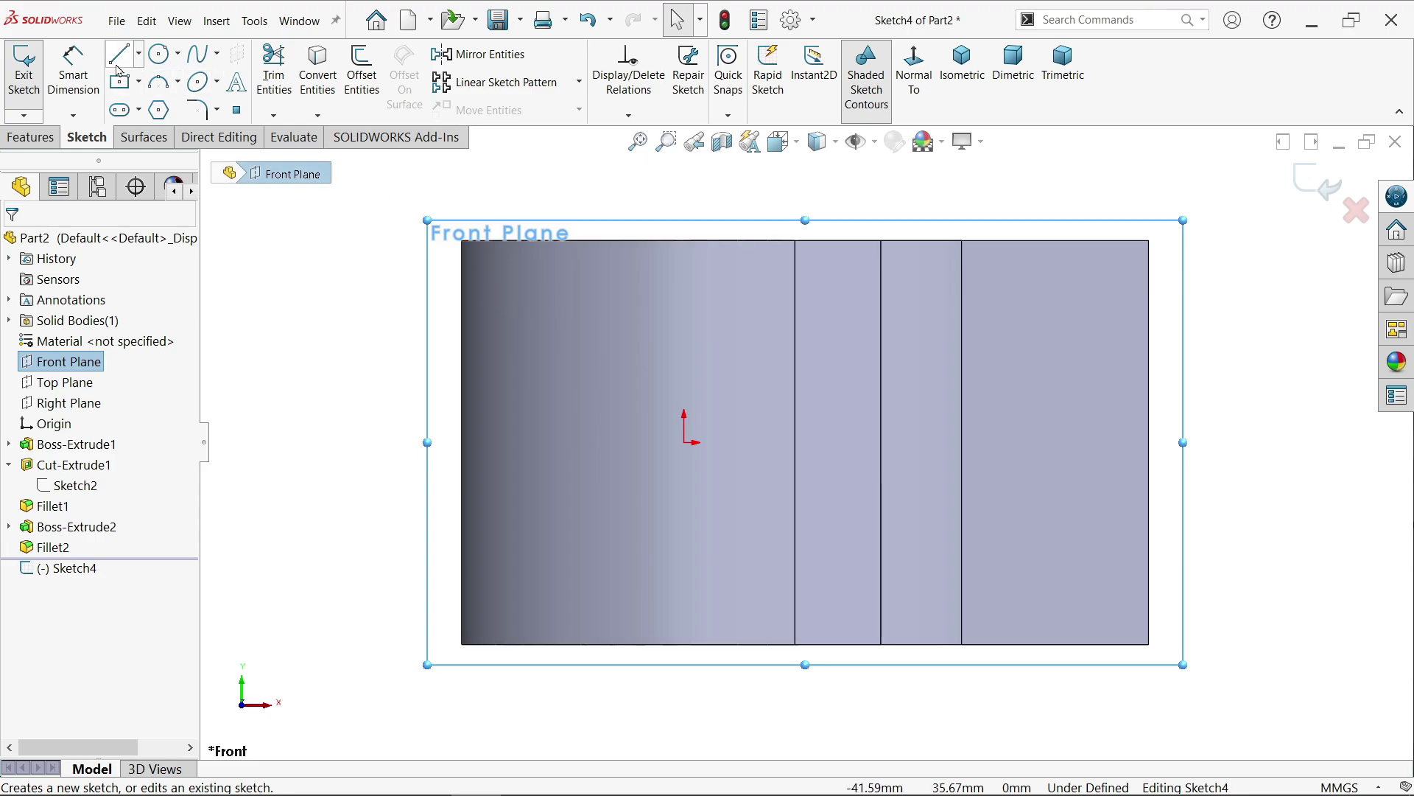
left_click(463, 242)
left_click(463, 644)
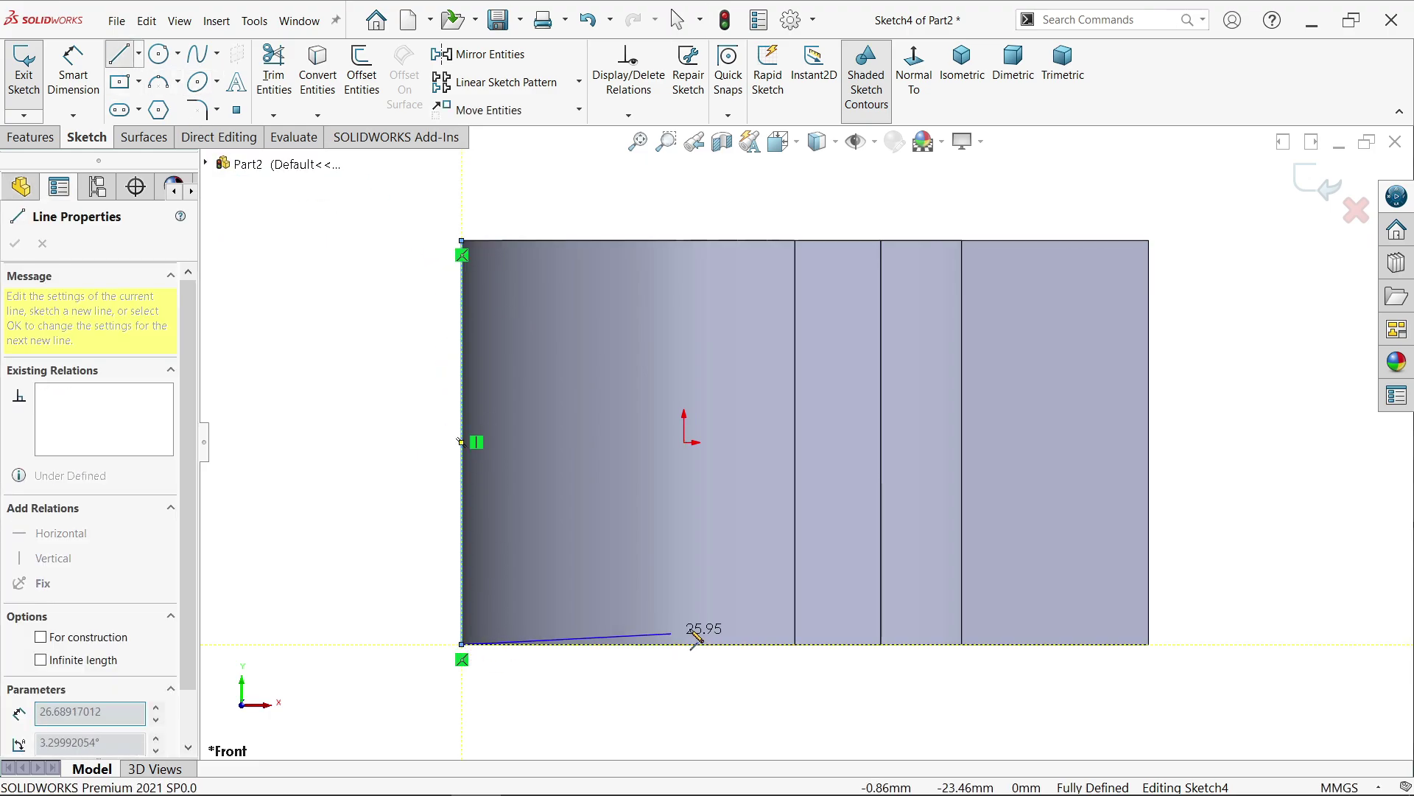
left_click(1058, 538)
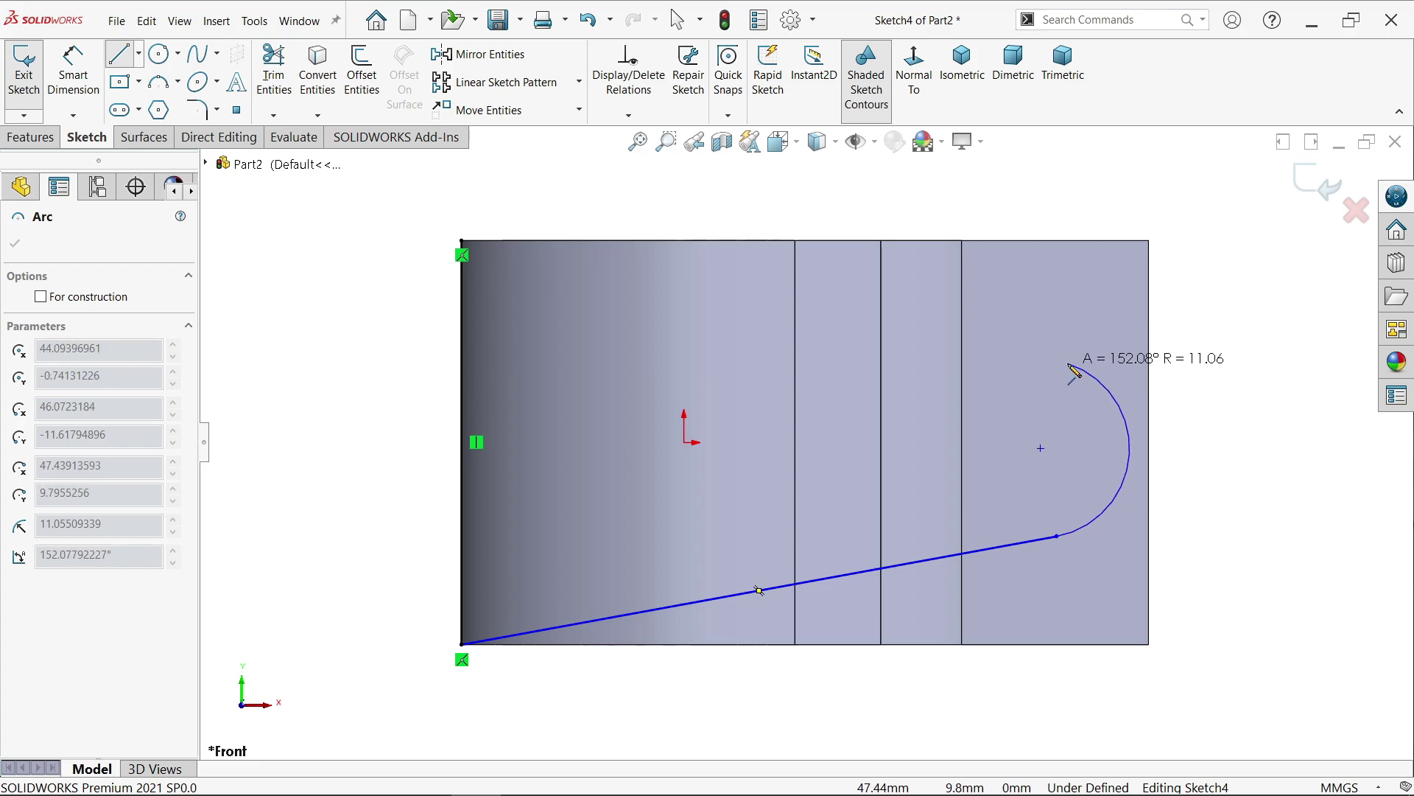
left_click(1073, 370)
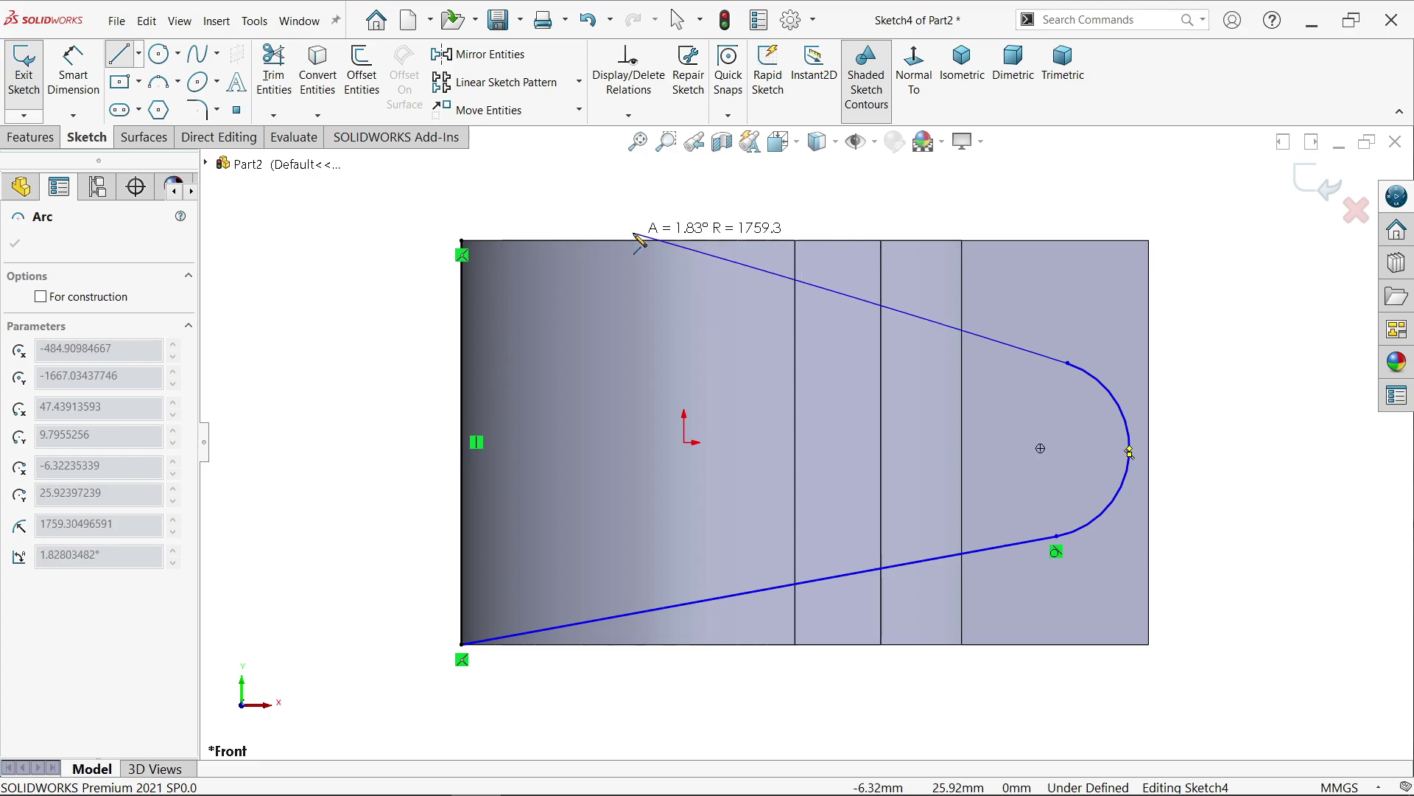
right_click(701, 153)
left_click(733, 202)
scroll(792, 235, "down", 1)
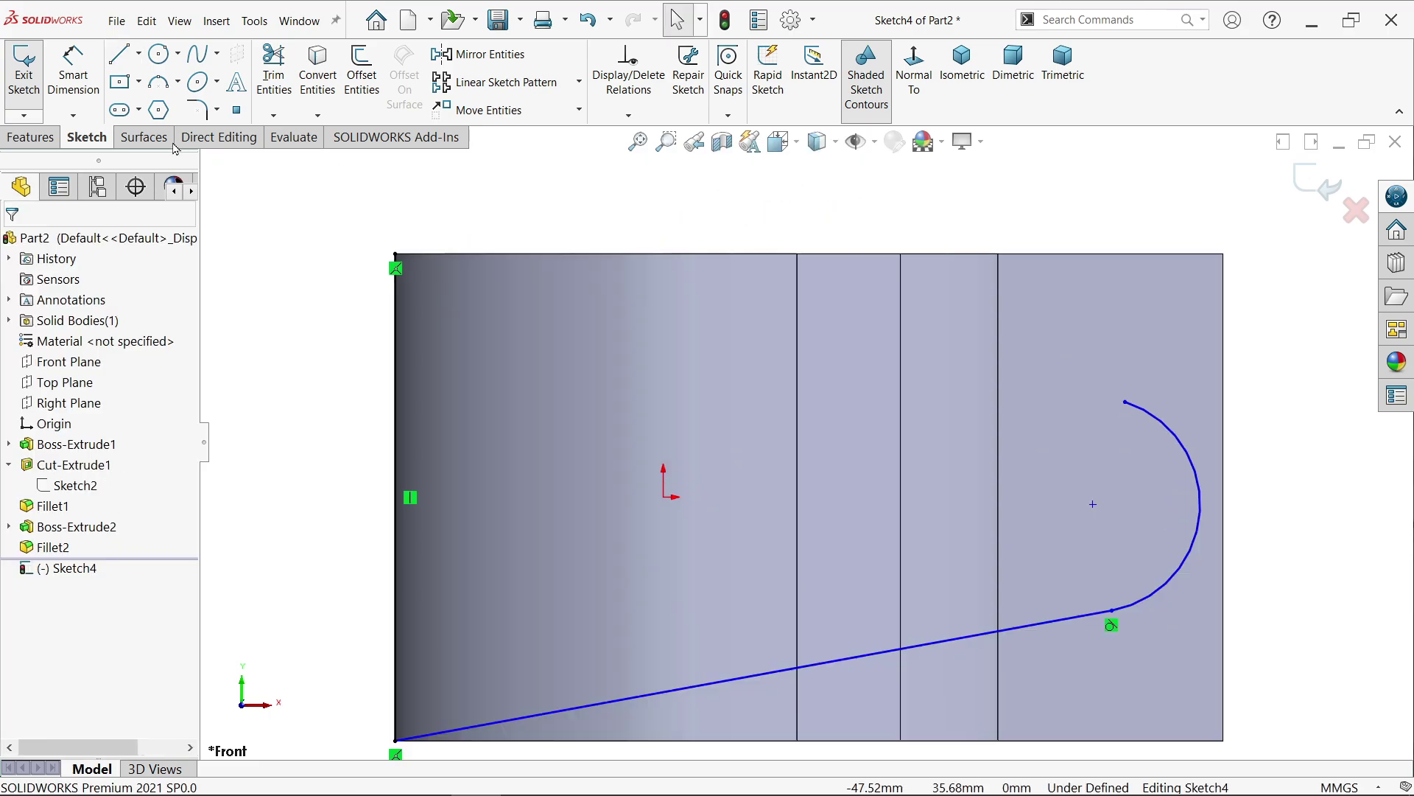
Step: Draw a three-point arc from the top-left corner to the end arc's endpoint
left_click(178, 84)
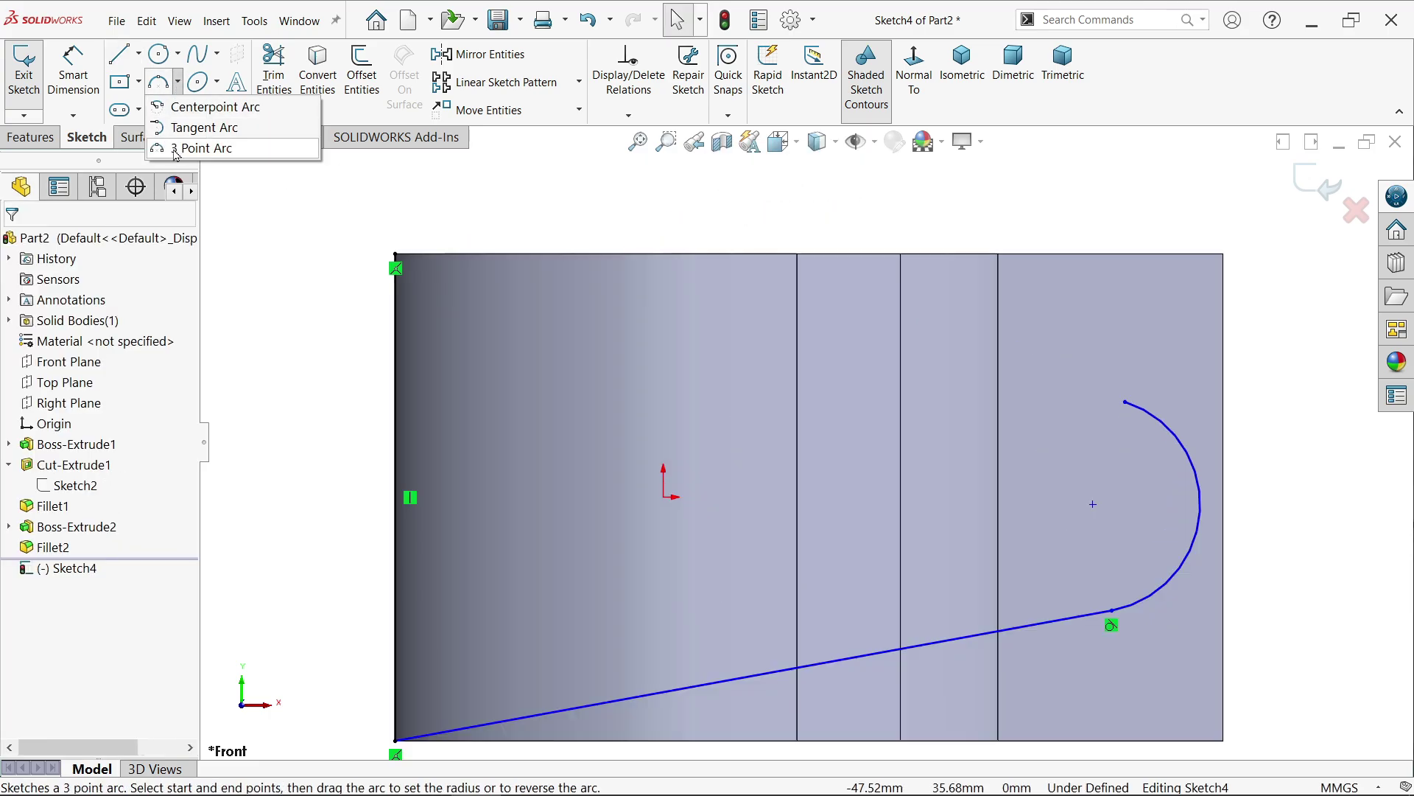
left_click(199, 146)
left_click(395, 254)
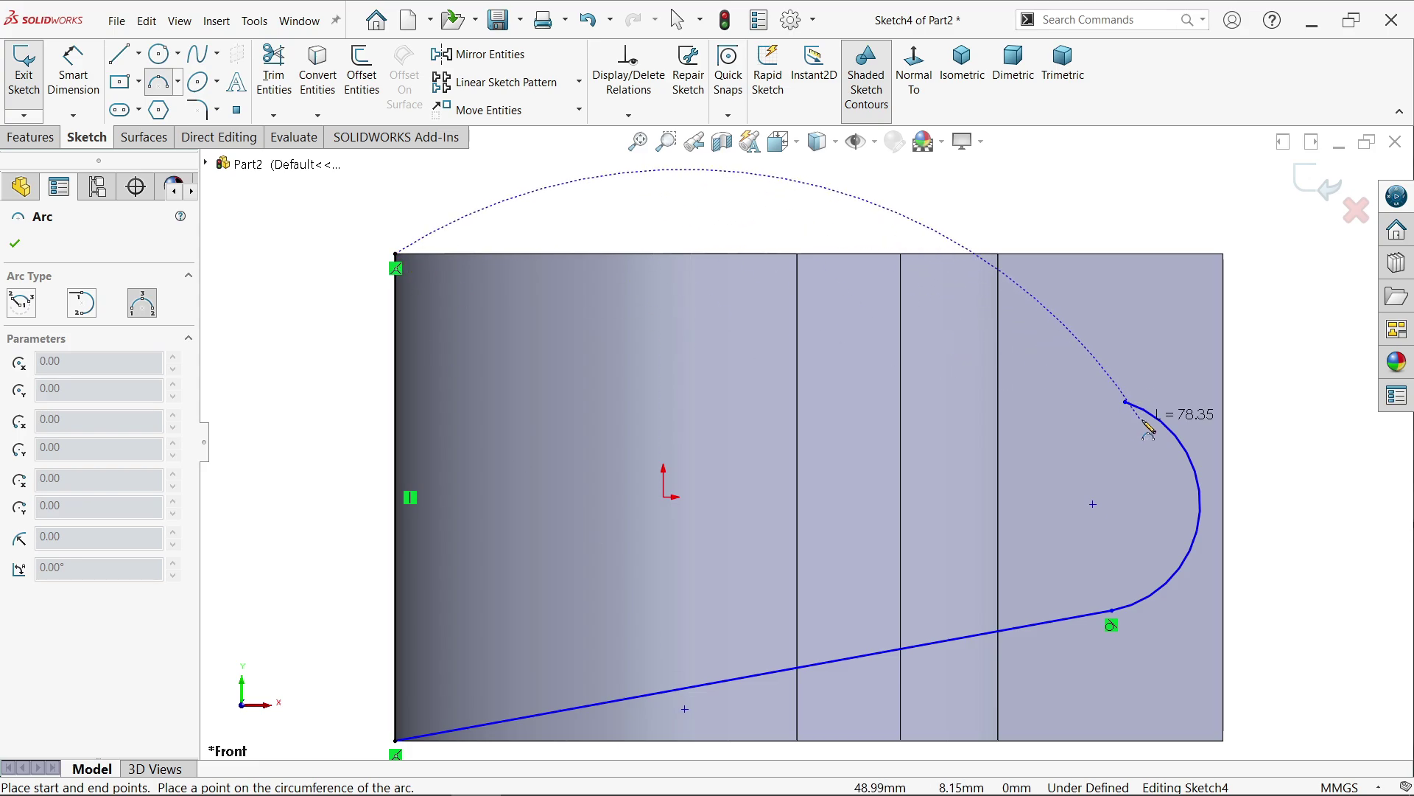
left_click(1125, 403)
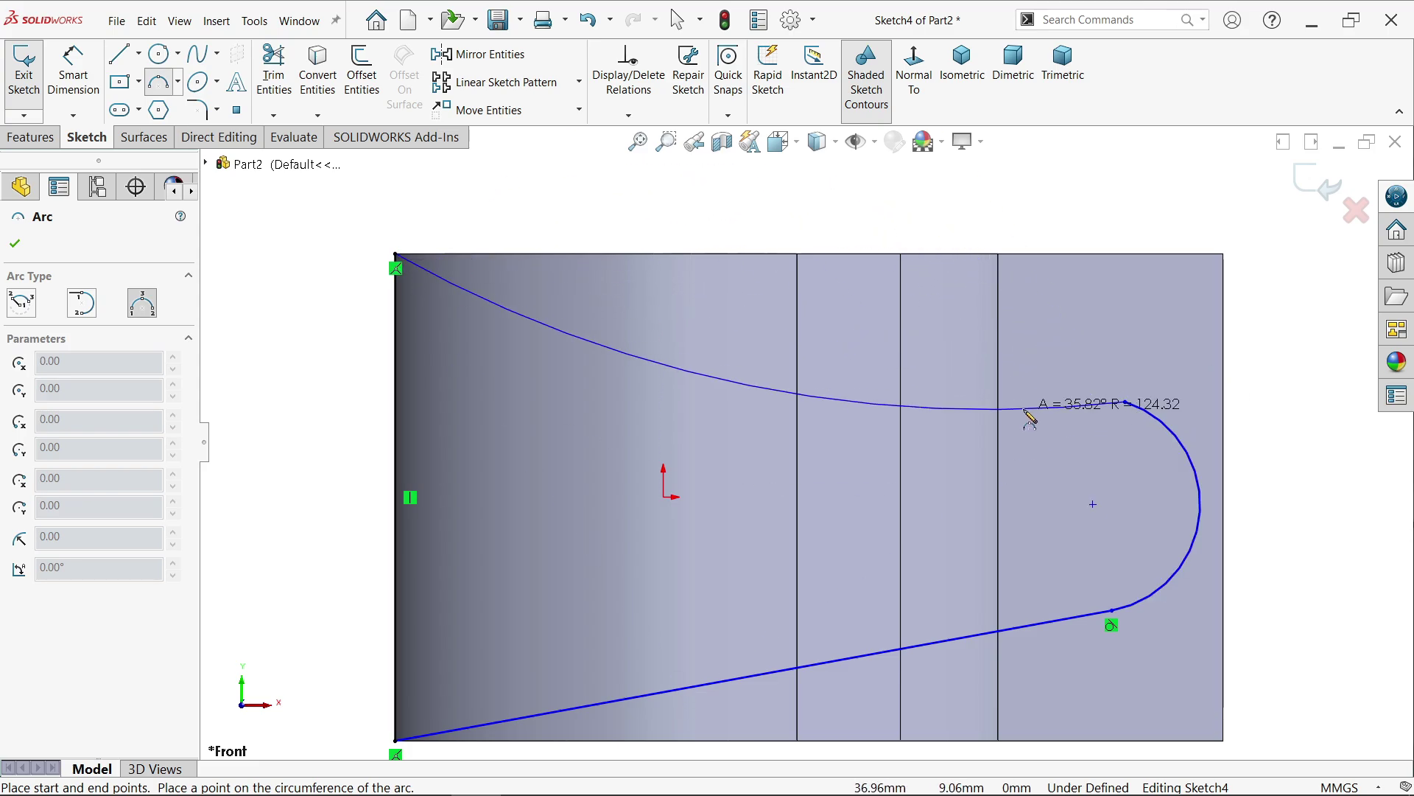
left_click(1042, 401)
right_click(1043, 243)
left_click(1075, 249)
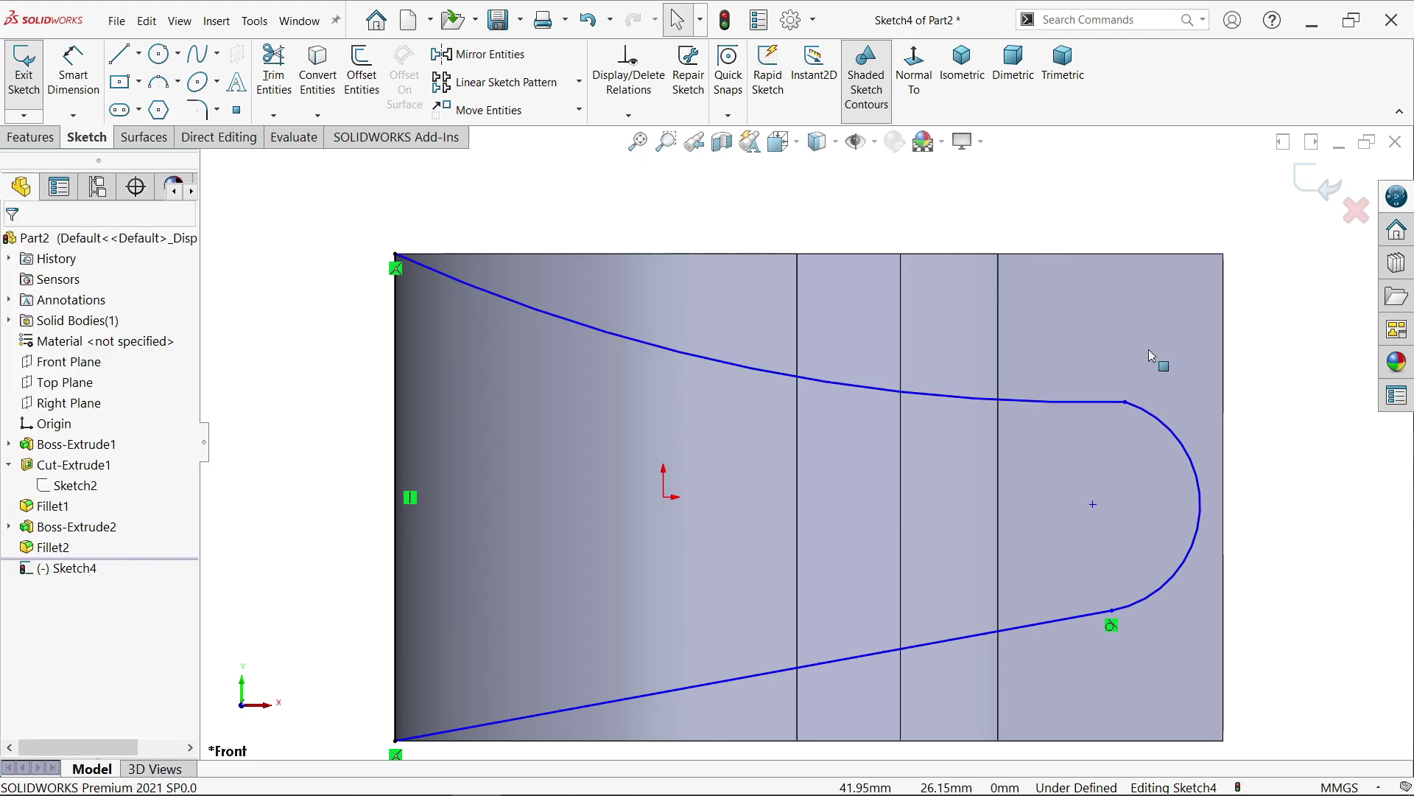
Step: Make the new arc tangent at the shared endpoint and the end arc tangent to the right edge
left_click(1126, 403)
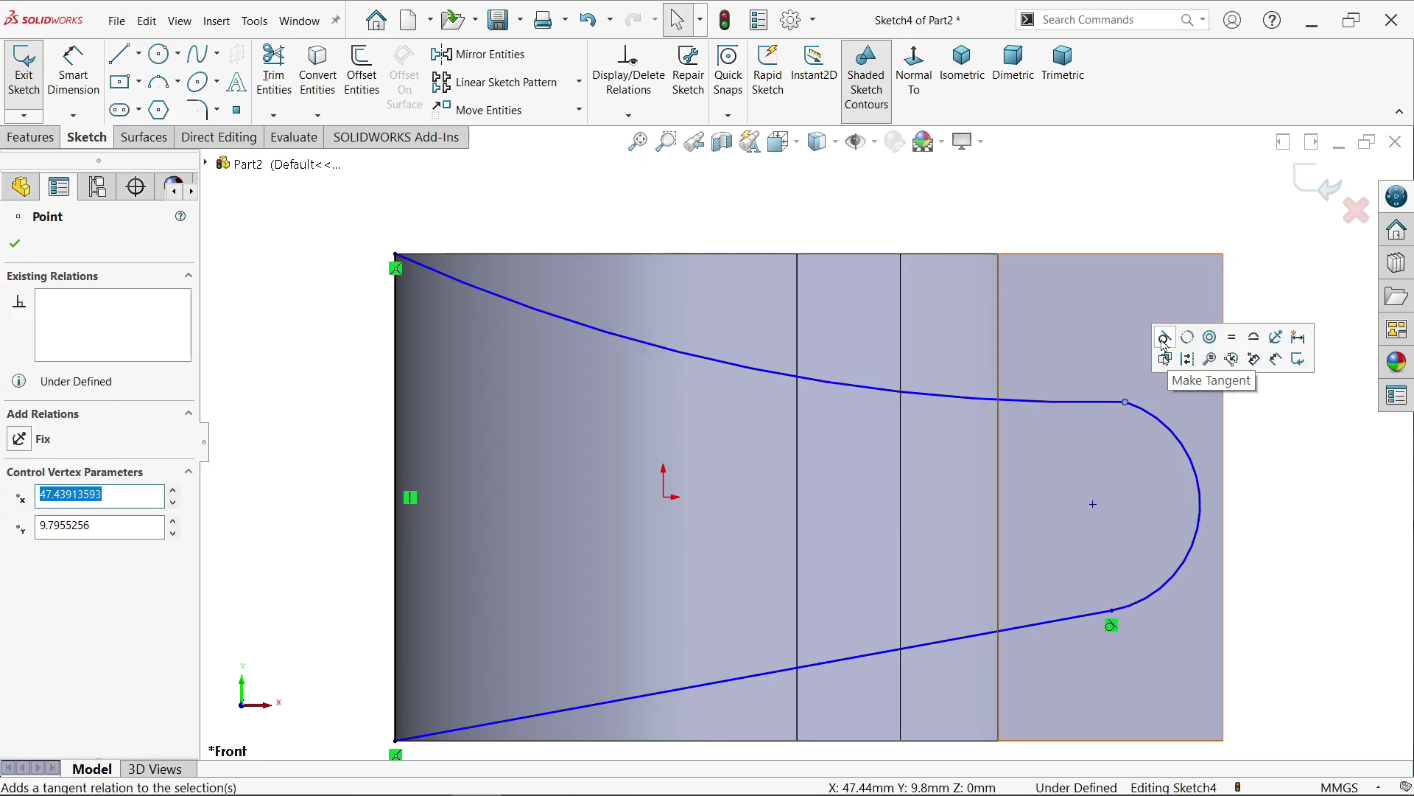
left_click(1164, 361)
left_click(1171, 516)
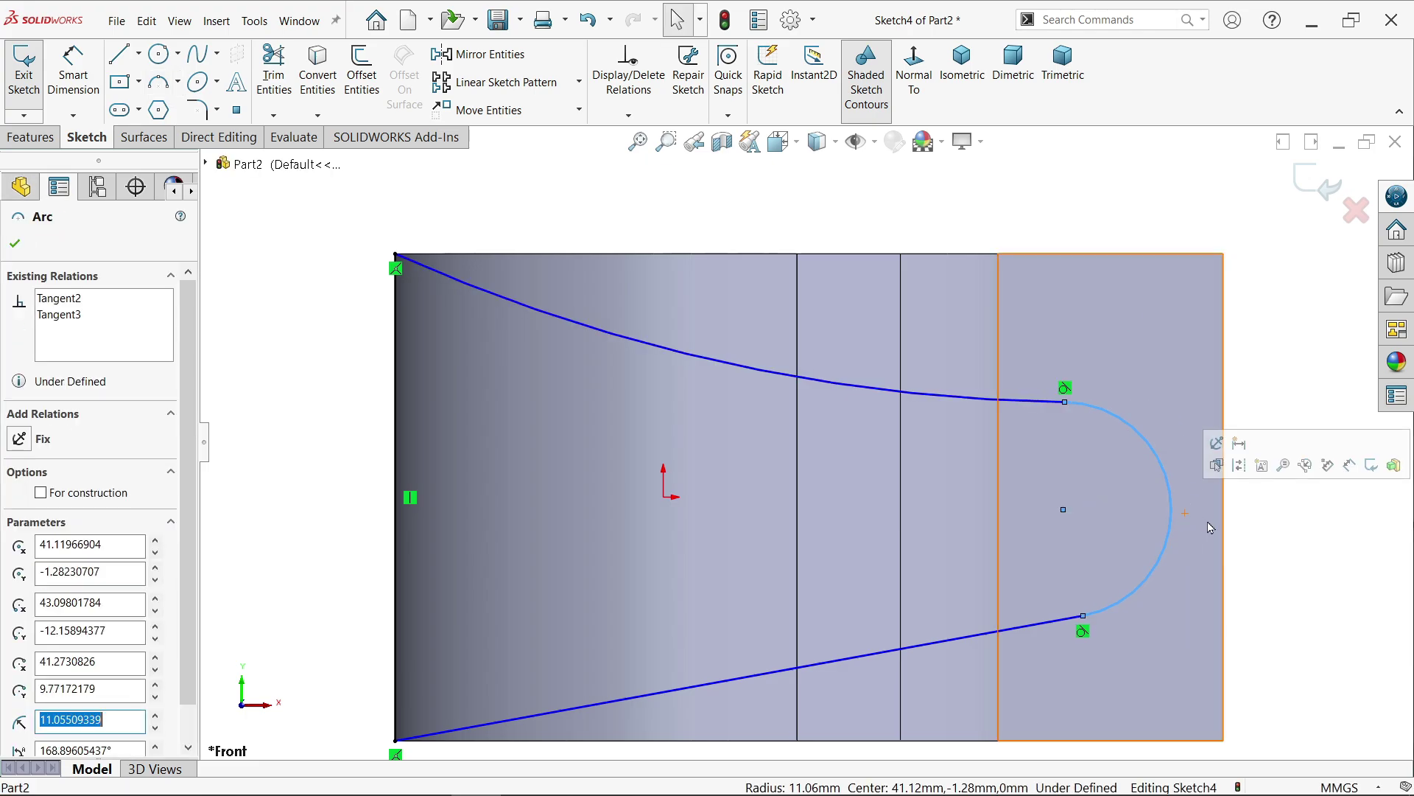
left_click(1225, 540, "ctrl")
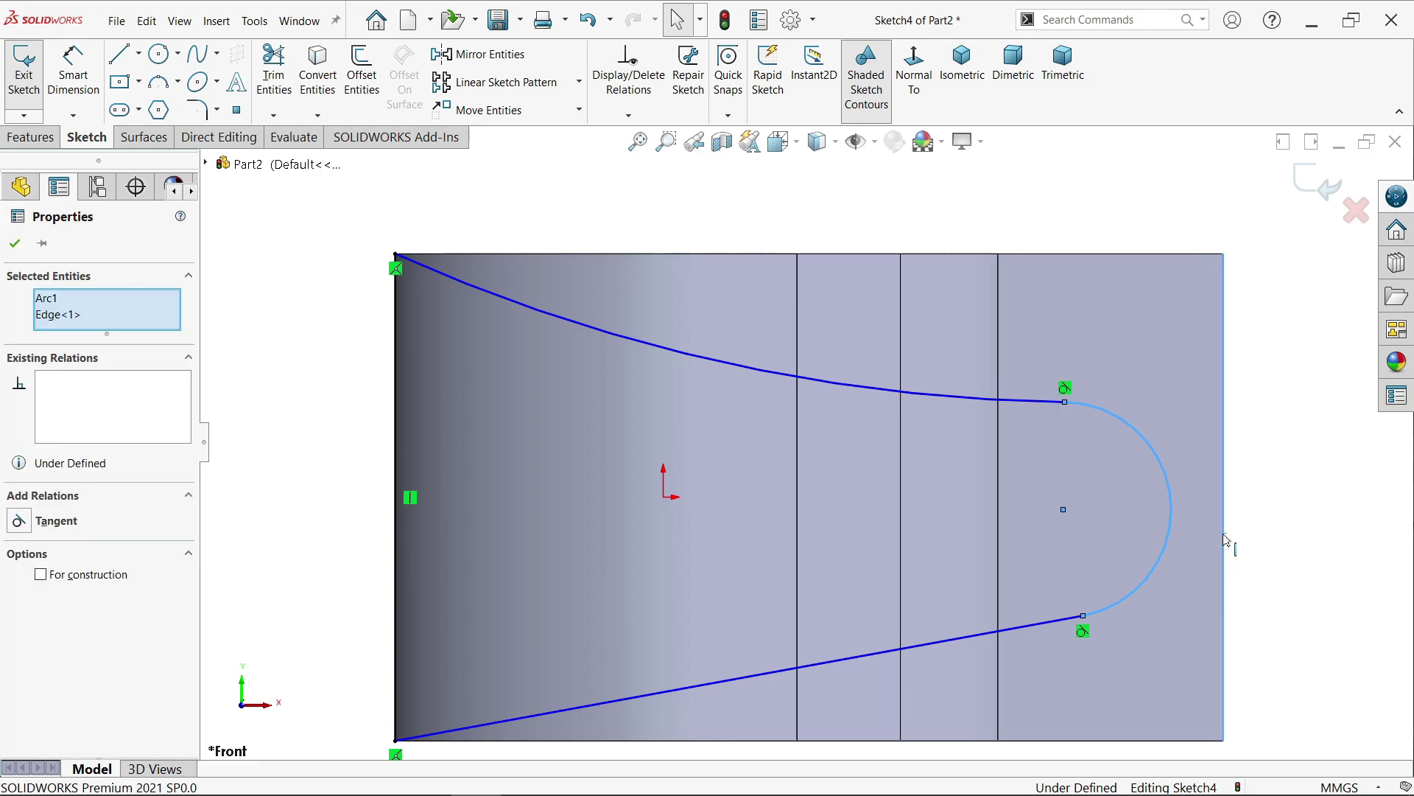
left_click(1221, 470)
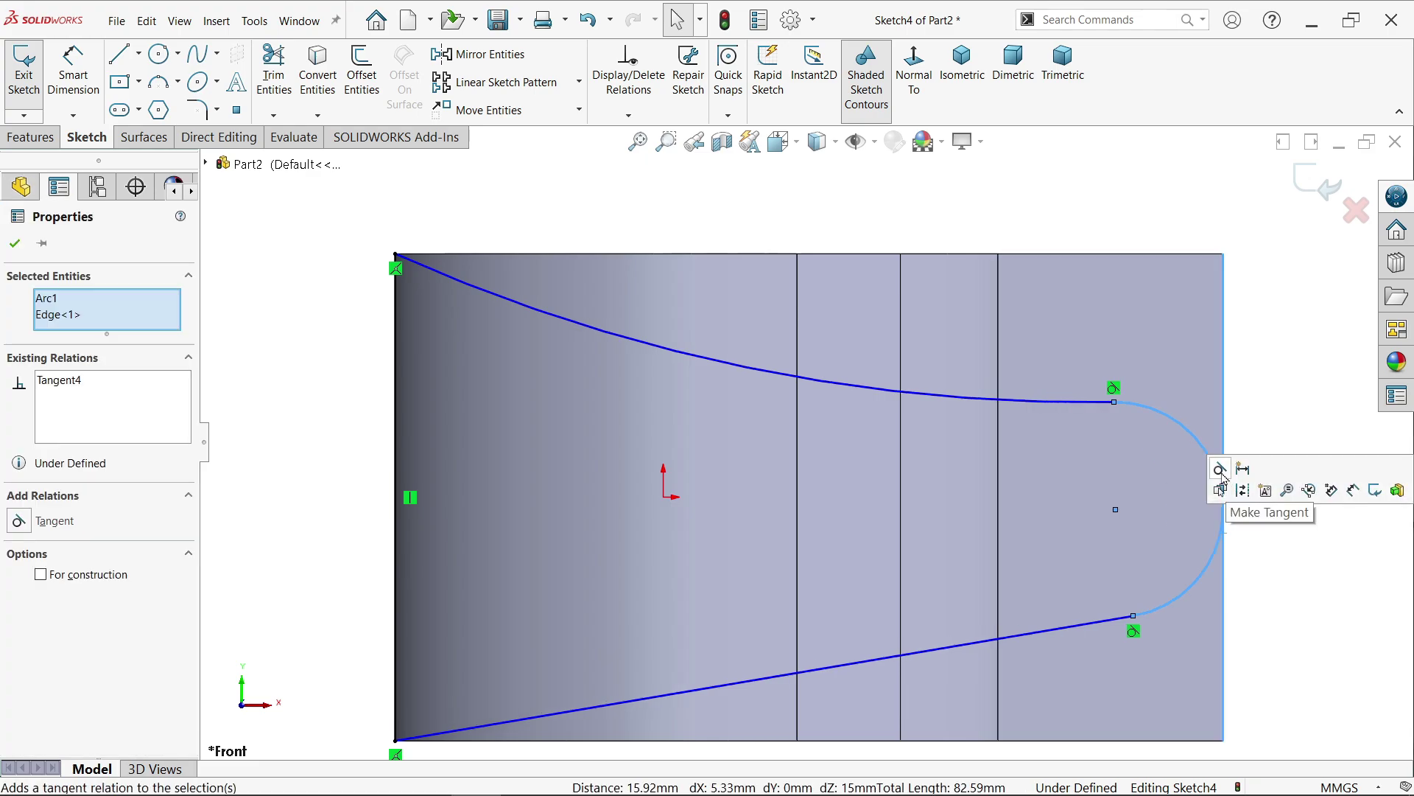
left_click(1139, 206)
key("z")
scroll(879, 554, "down", 1)
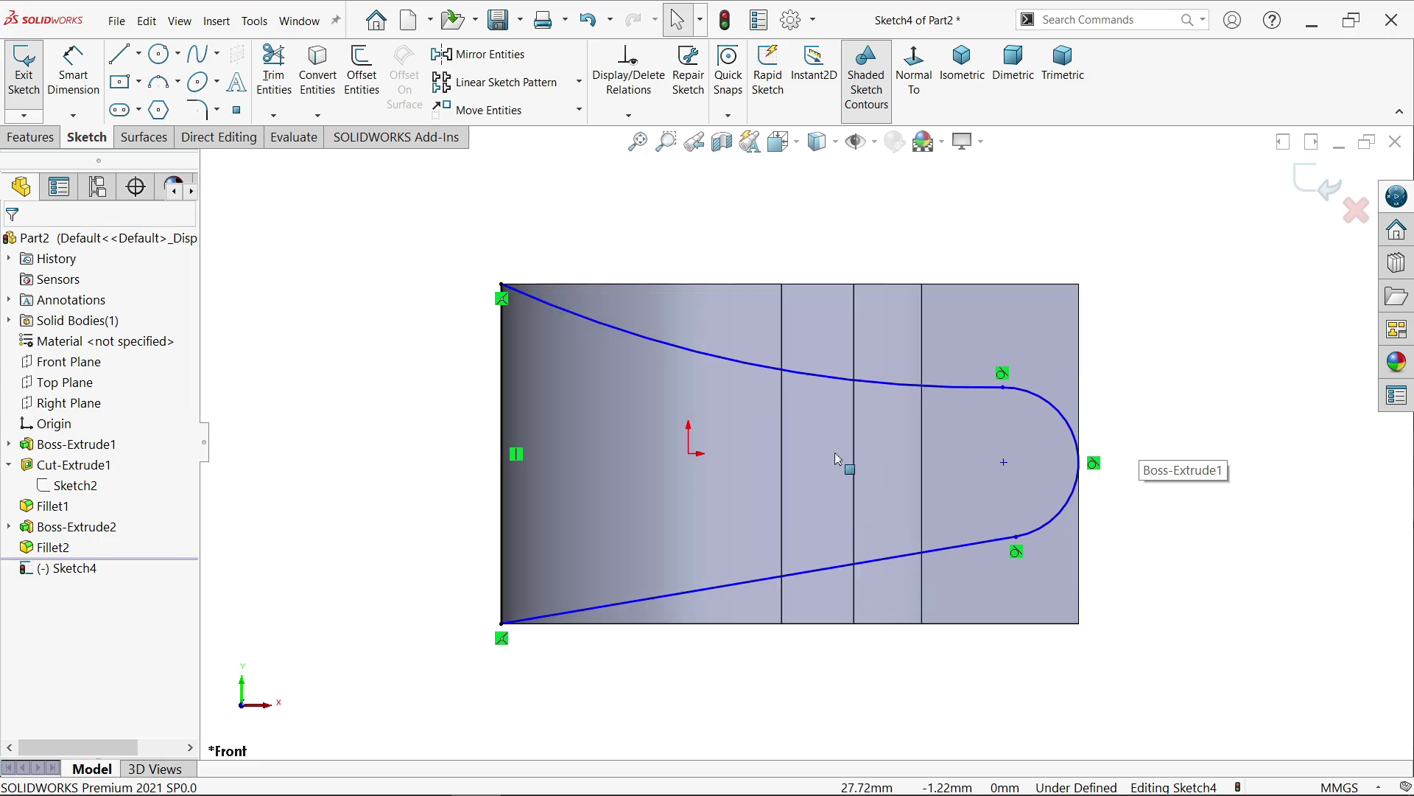
Step: Align the end arc's centre point horizontally with the sketch origin
left_click(690, 456)
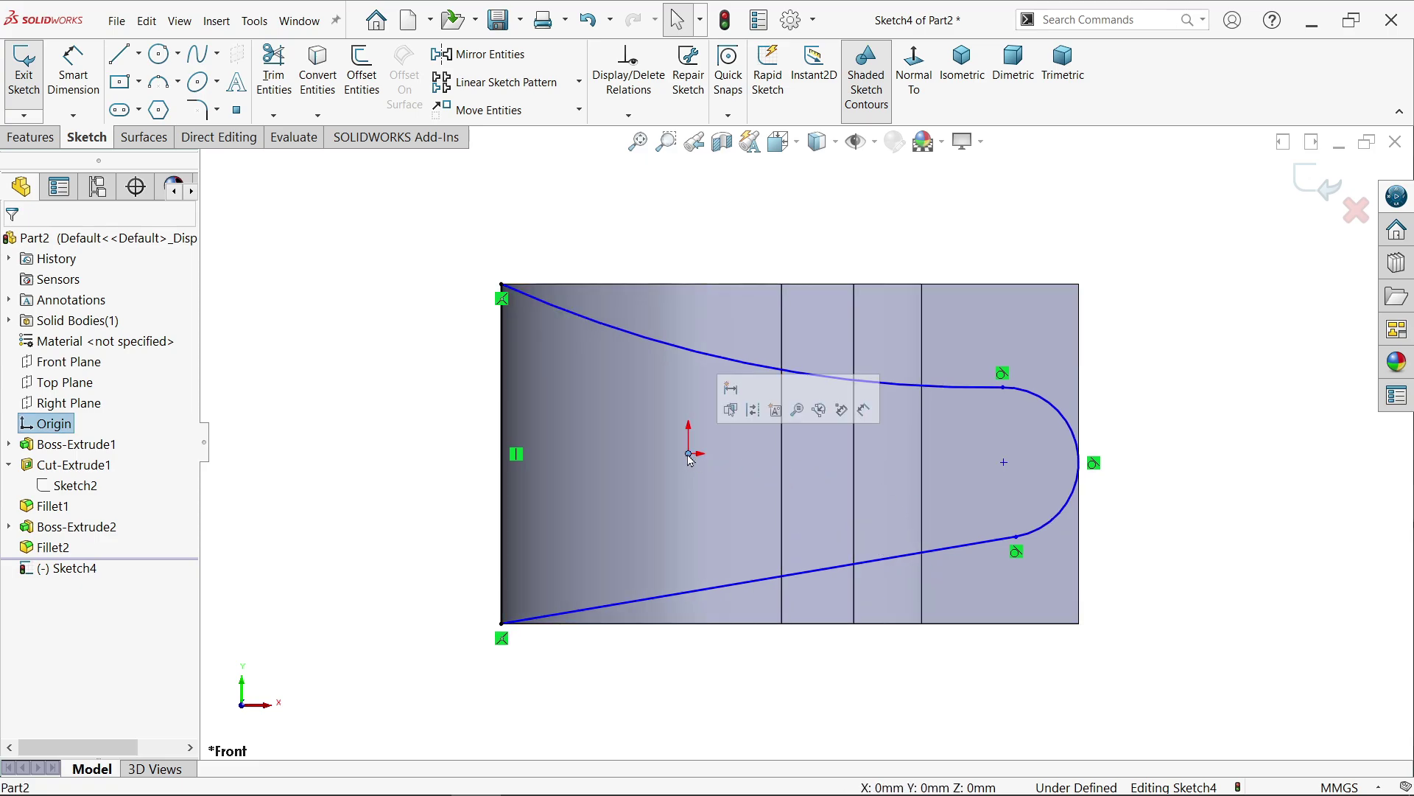
left_click(1004, 462, "ctrl")
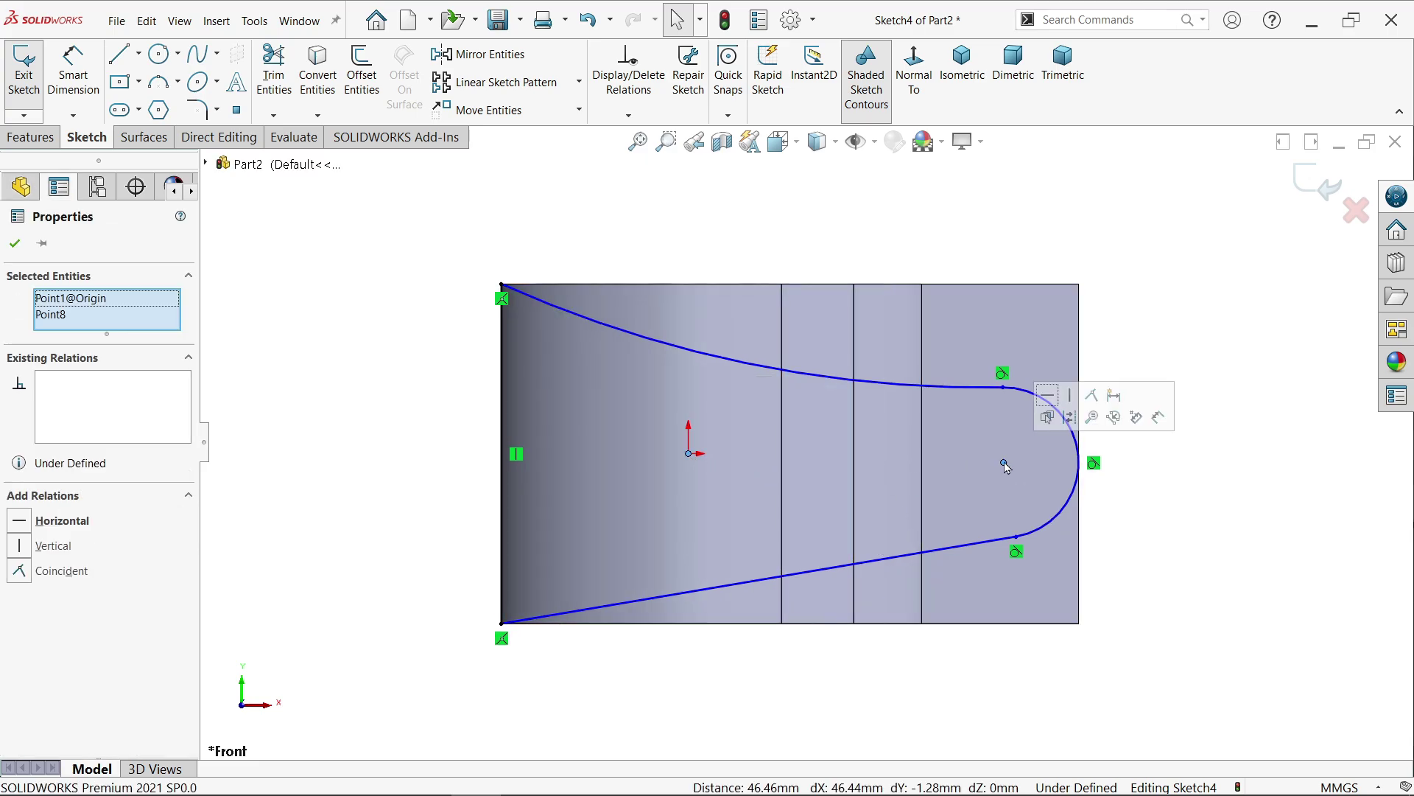
left_click(1048, 396)
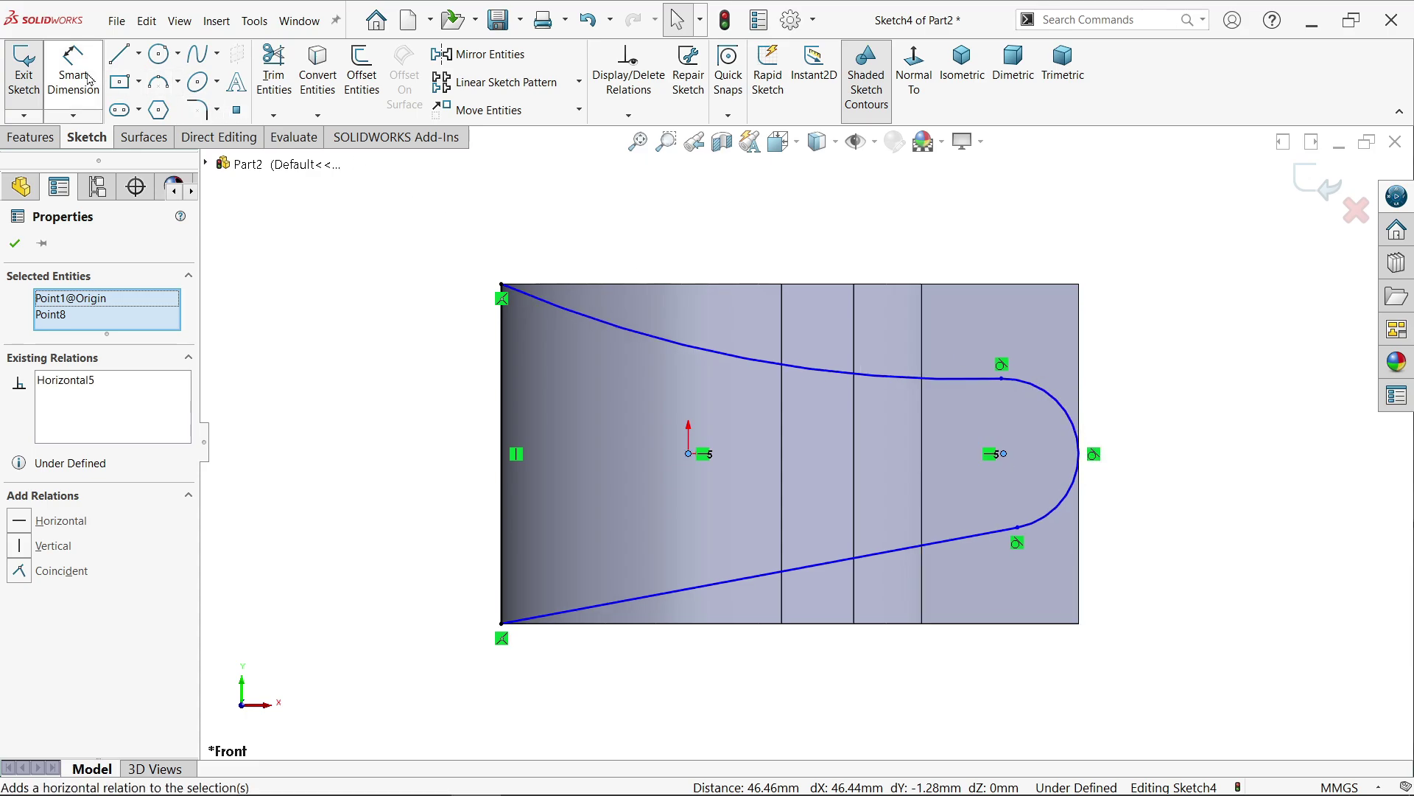
key("Escape")
Step: Dimension the profile's end arc to R15 and its upper curve to R265, fully defining Sketch4
left_click(1076, 423)
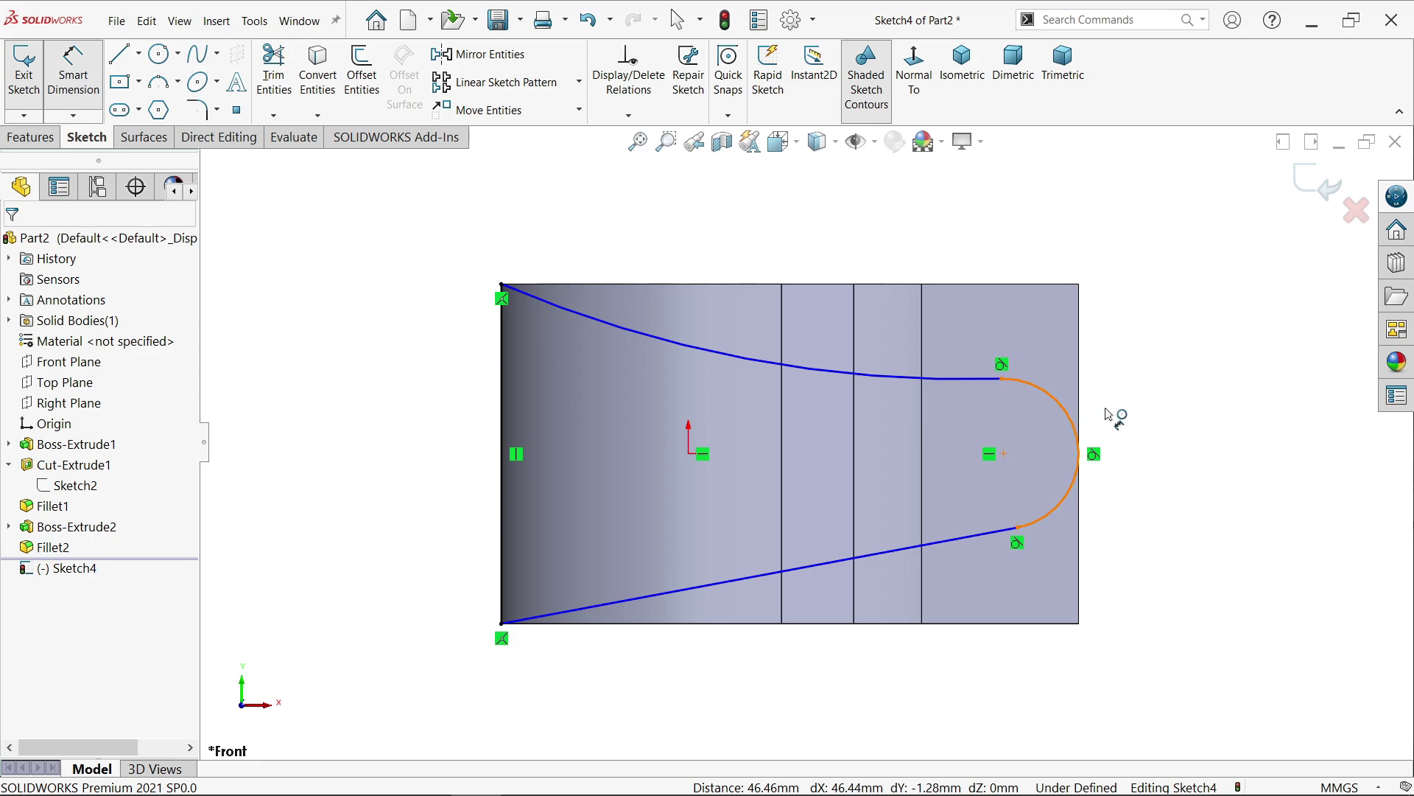
left_click(1116, 398)
type("15")
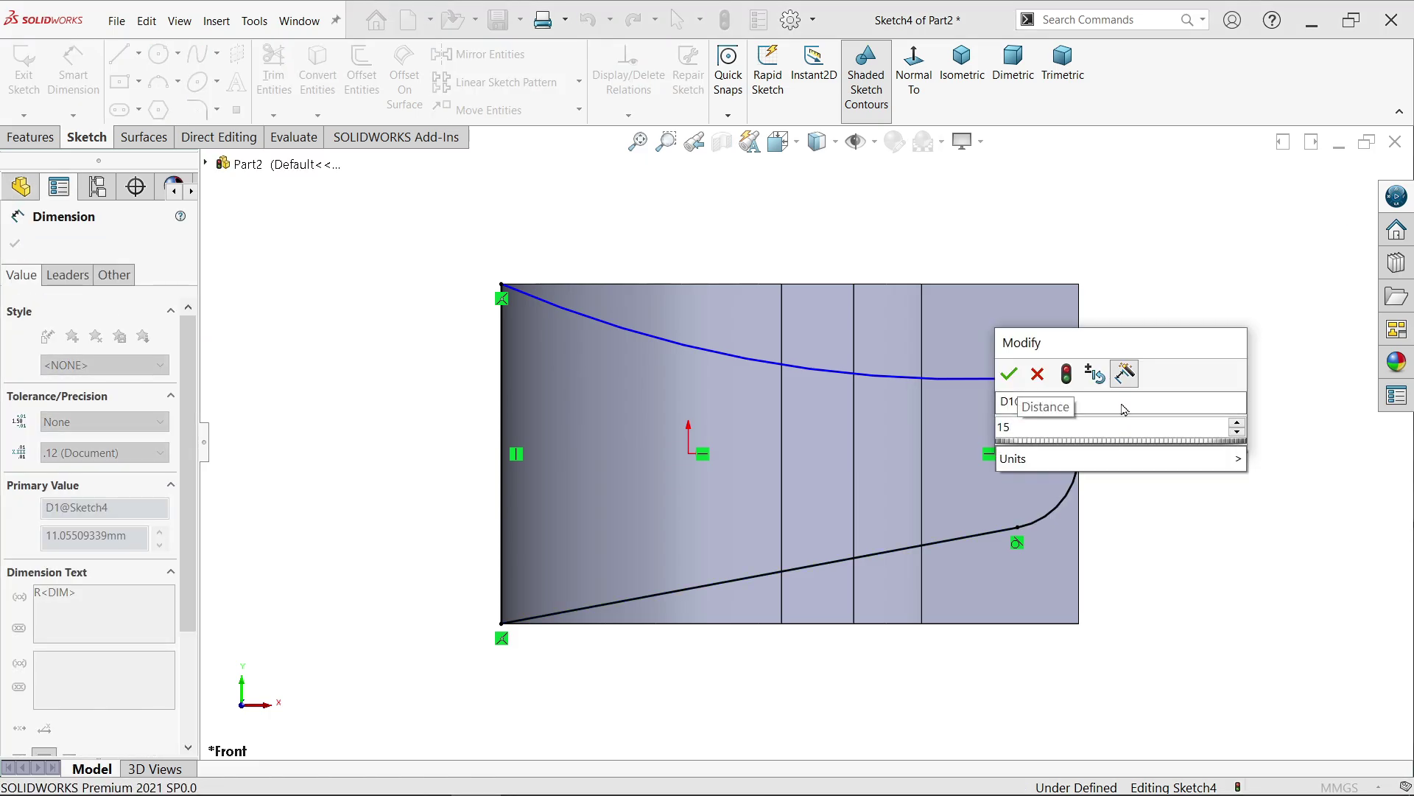
key("Return")
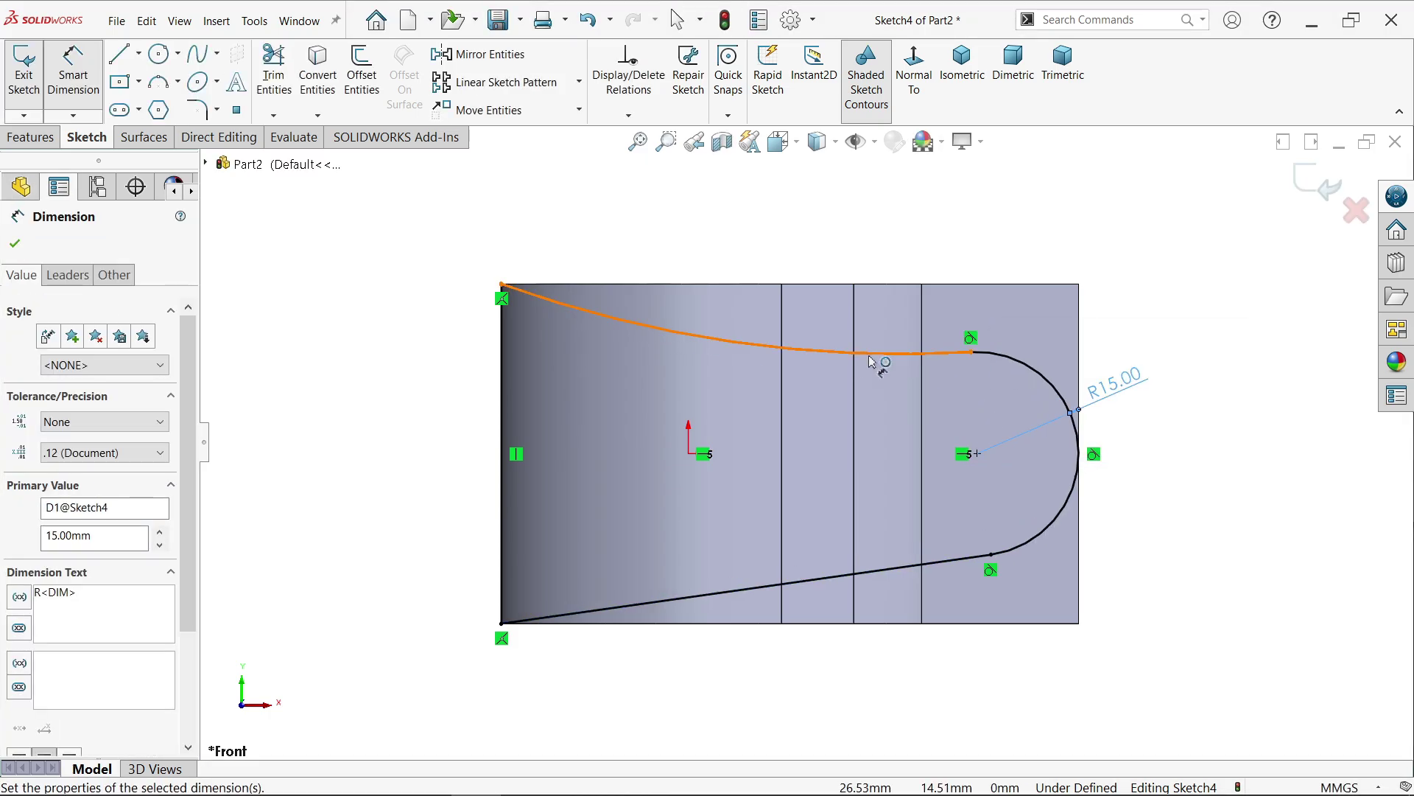
left_click(872, 360)
left_click(892, 246)
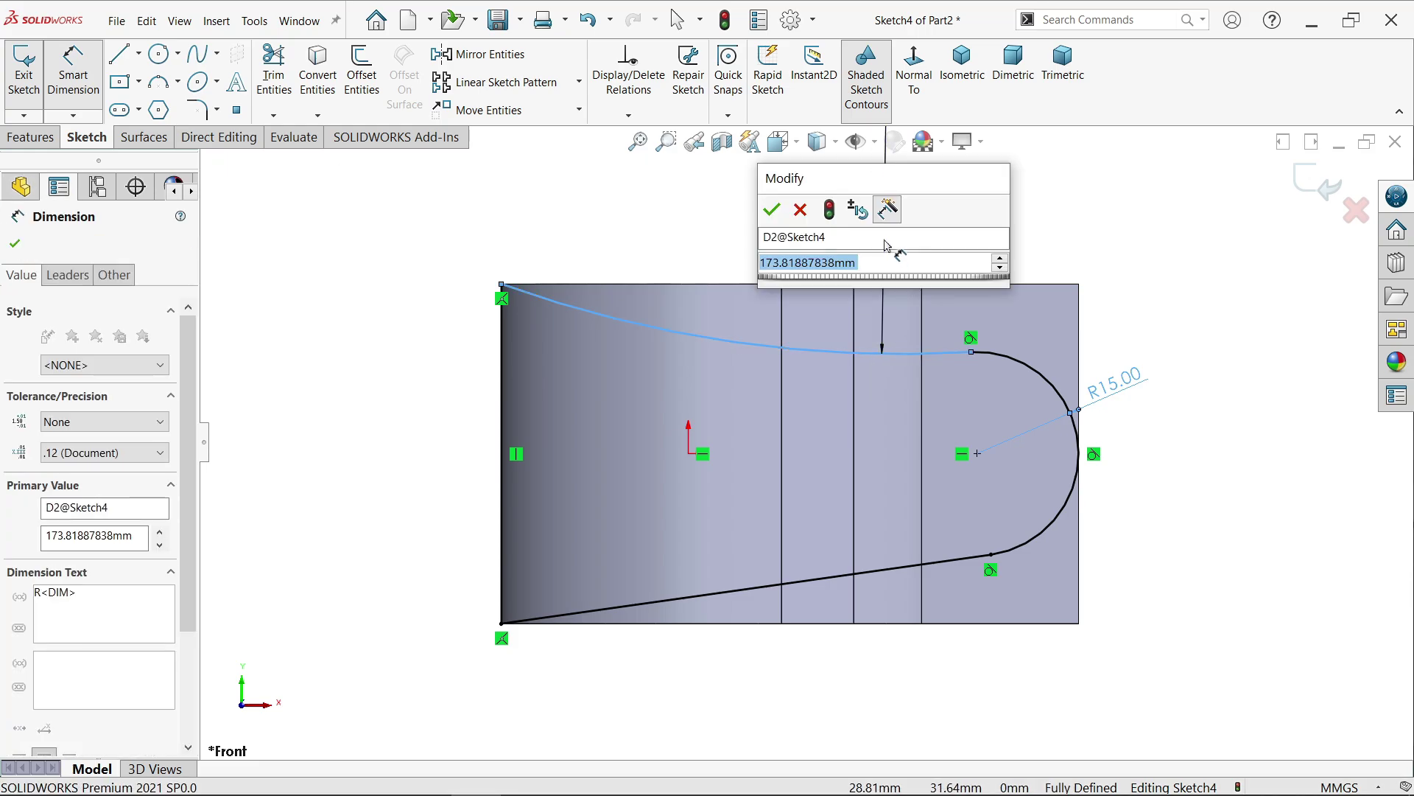
type("265")
key("Return")
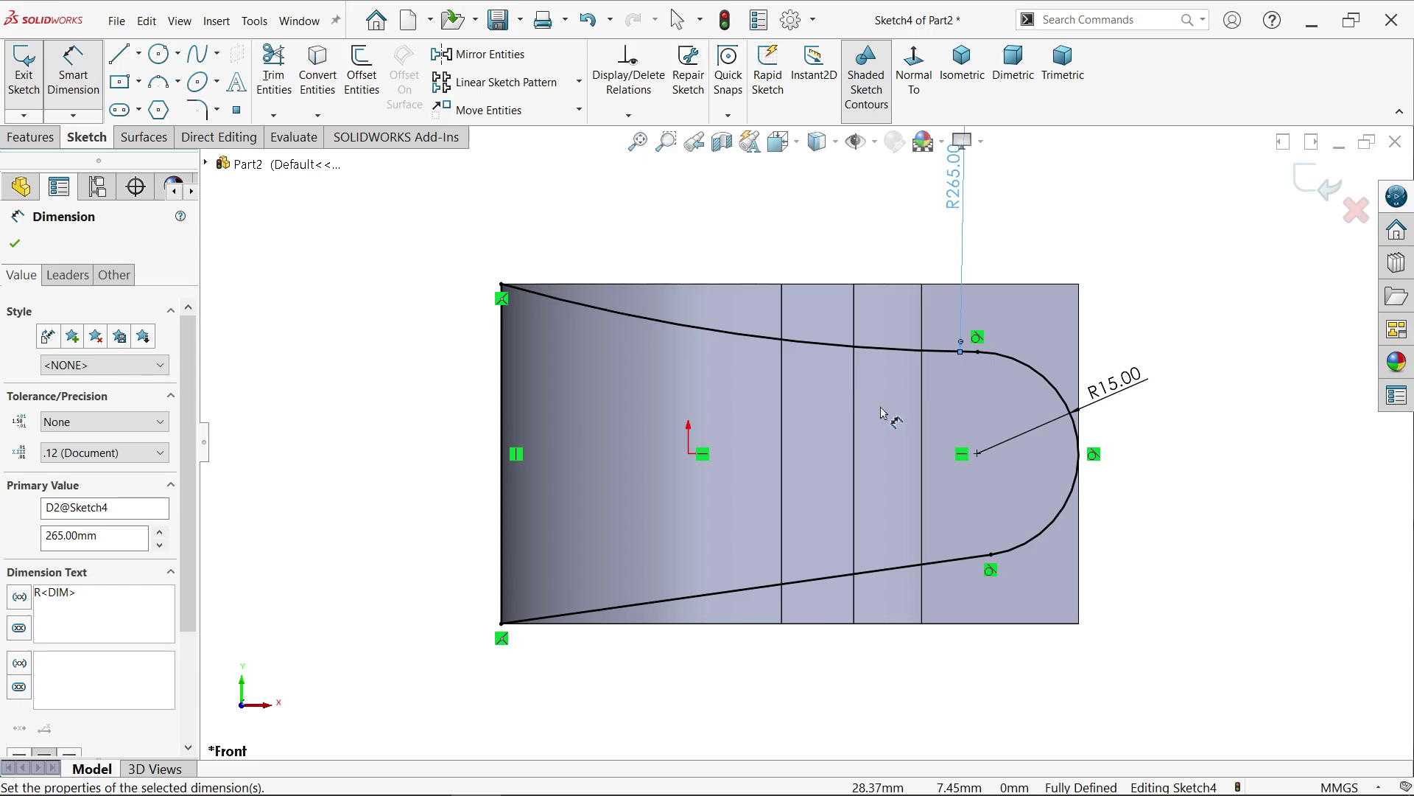
left_click(30, 138)
Step: Extrude-cut the sketch Through All - Both with Flip side to cut, removing material outside the profile
left_click(288, 84)
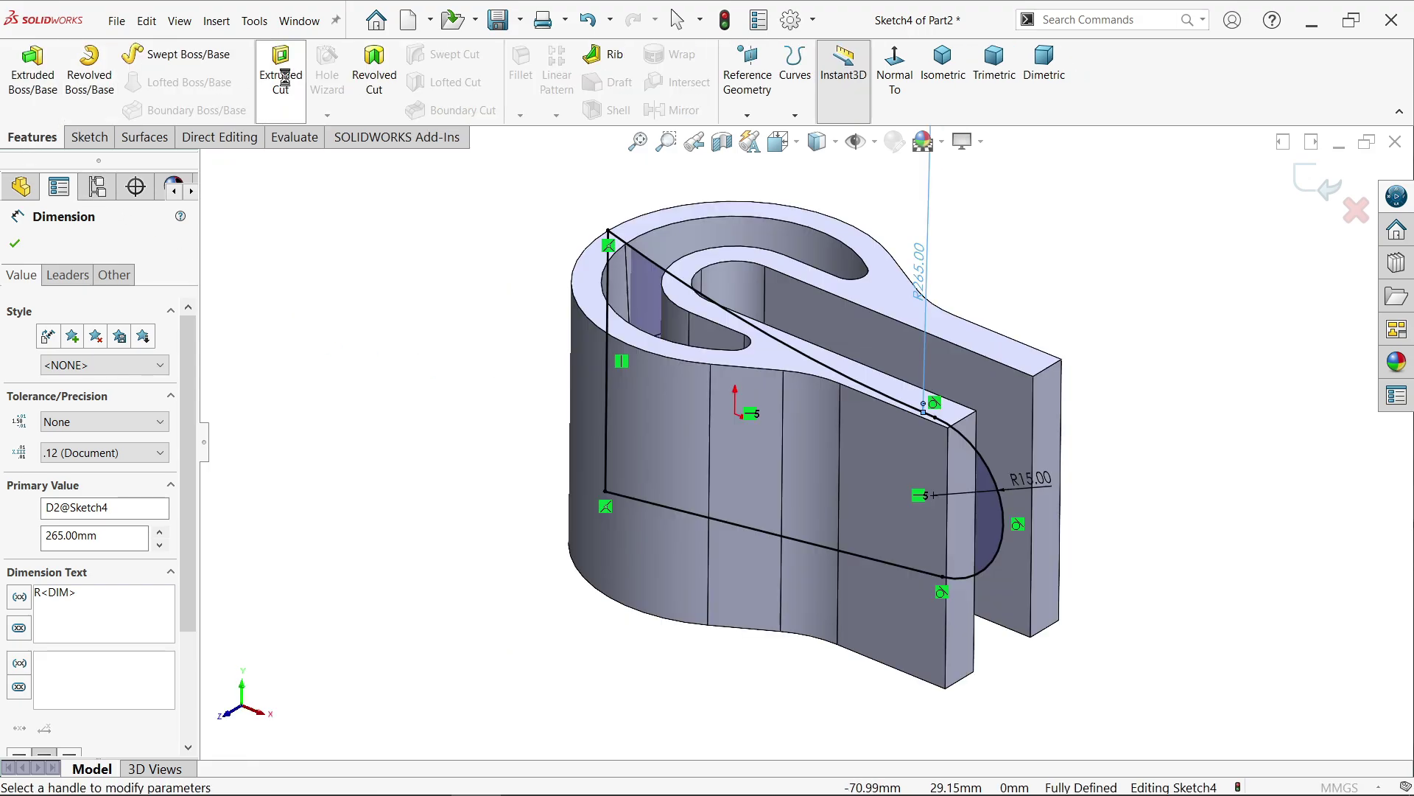
left_click(96, 357)
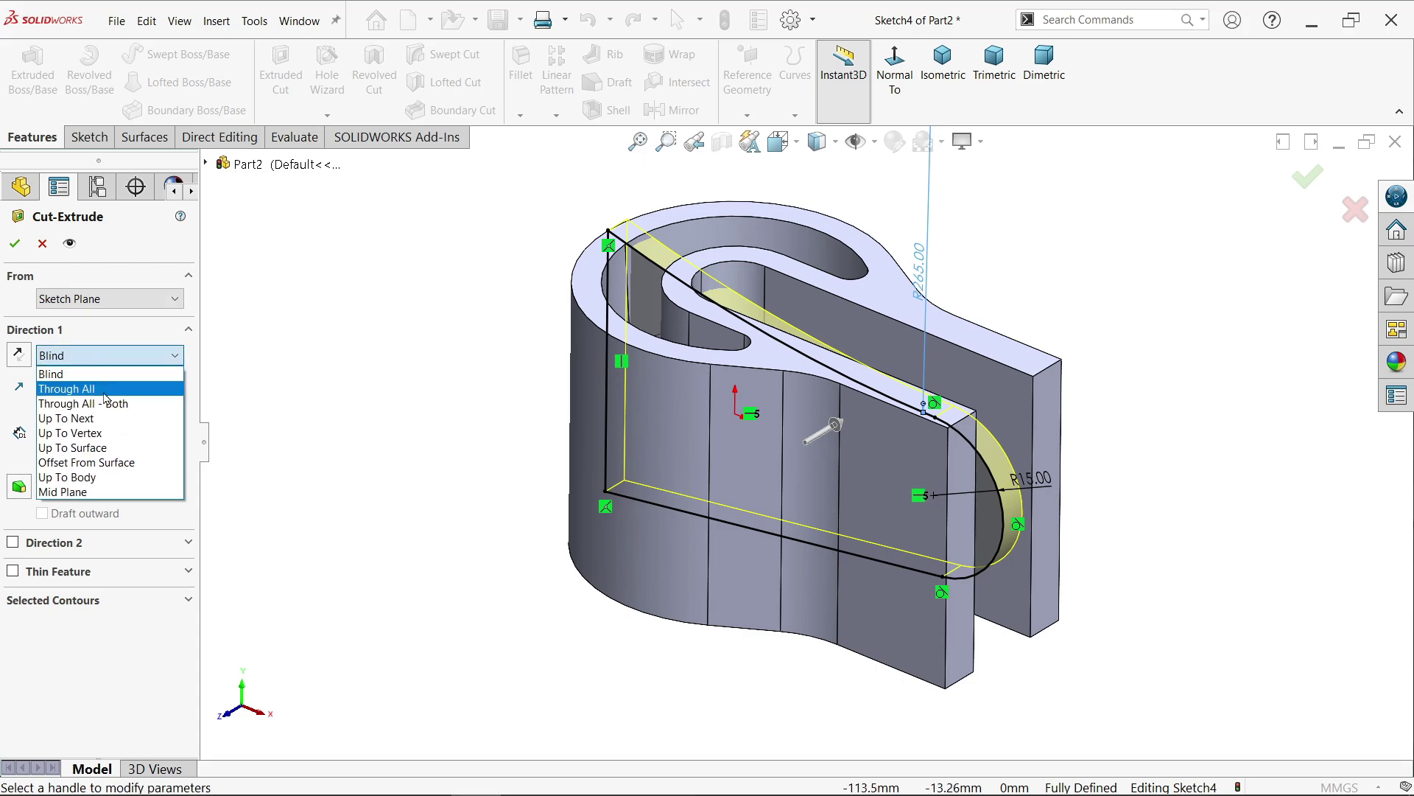
left_click(88, 404)
key("ctrl+8")
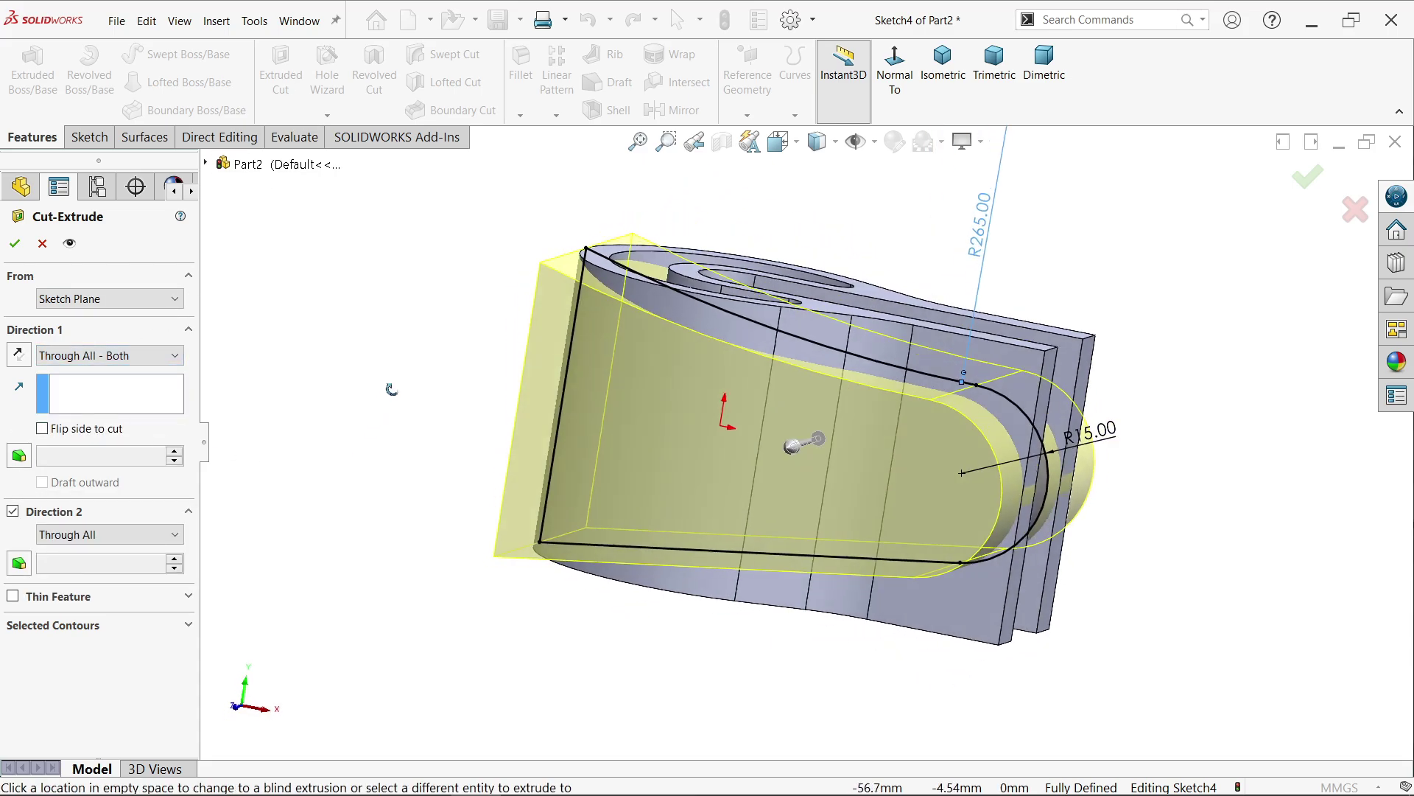
scroll(784, 455, "down", 3)
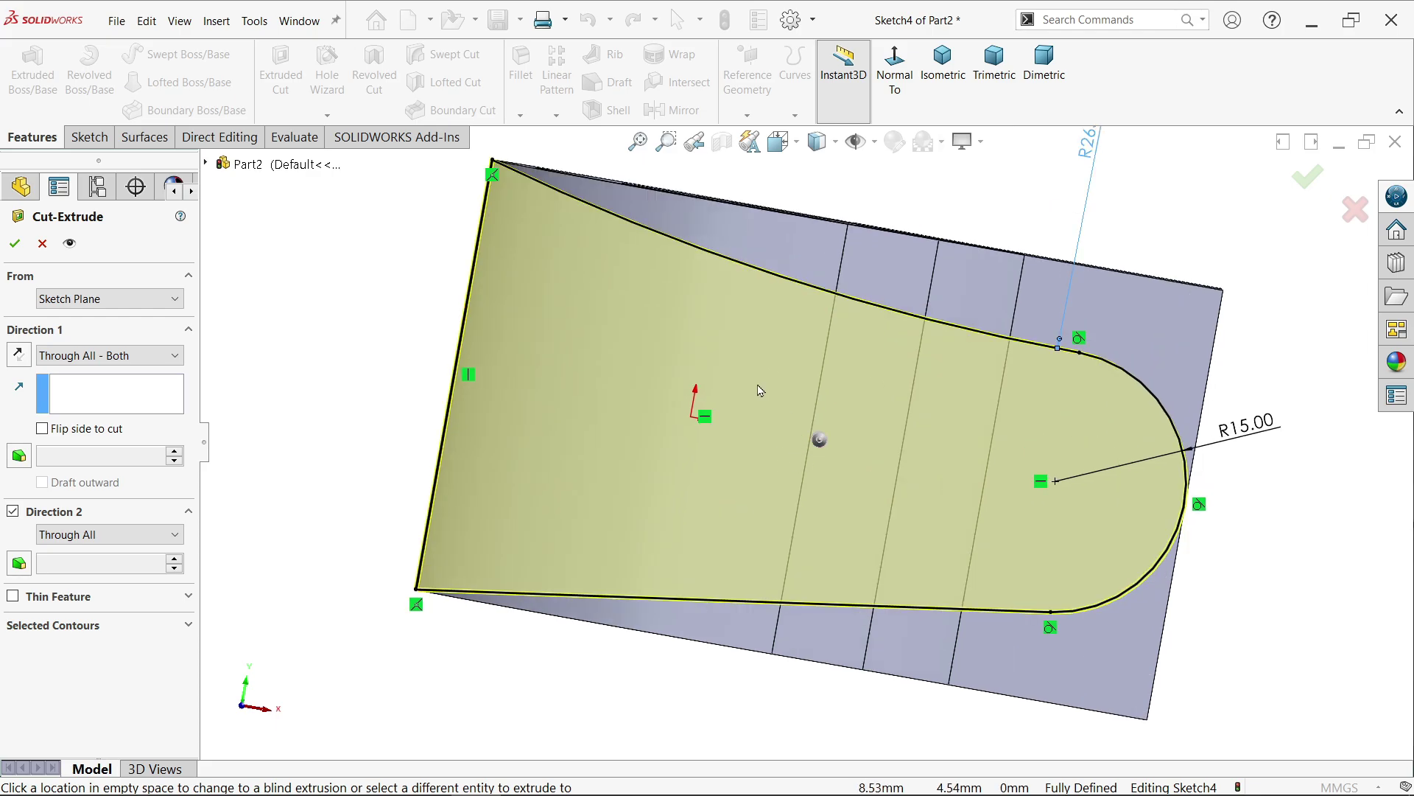
left_click(43, 429)
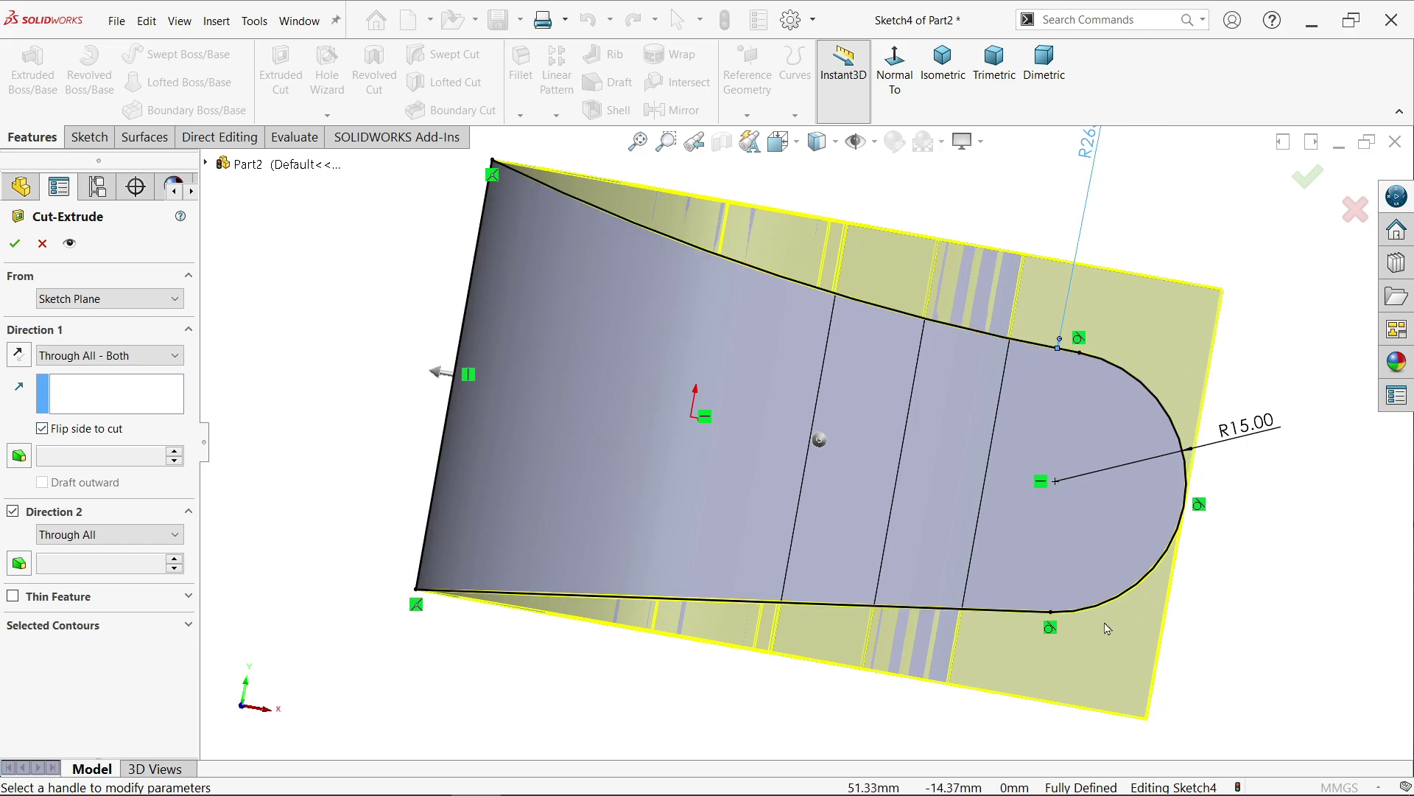
left_click(14, 243)
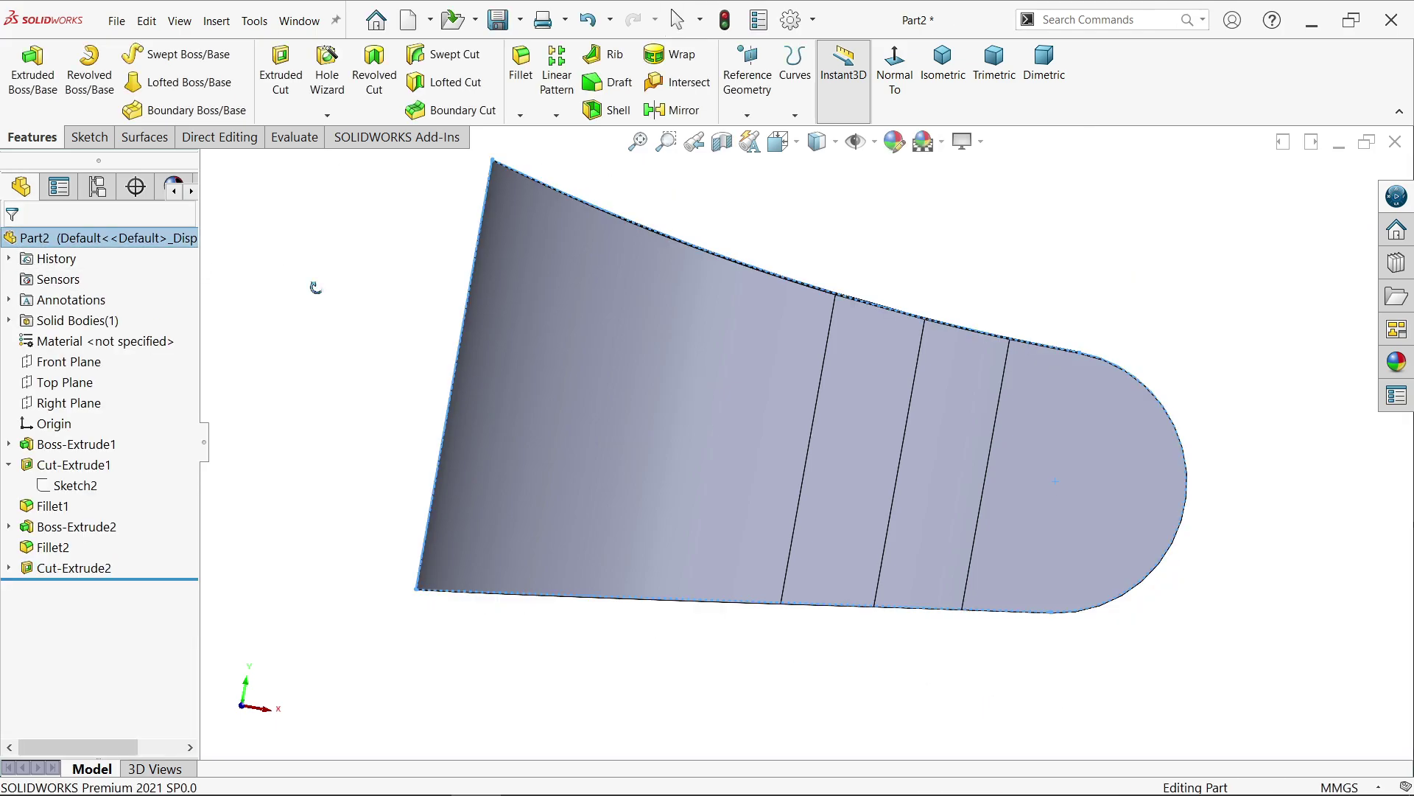
middle_click_drag(312, 287, 263, 400)
Step: Review the Model Mania 2023 drawing in Photos, then return to the trimmed clamp and start a fillet
key("alt+Tab")
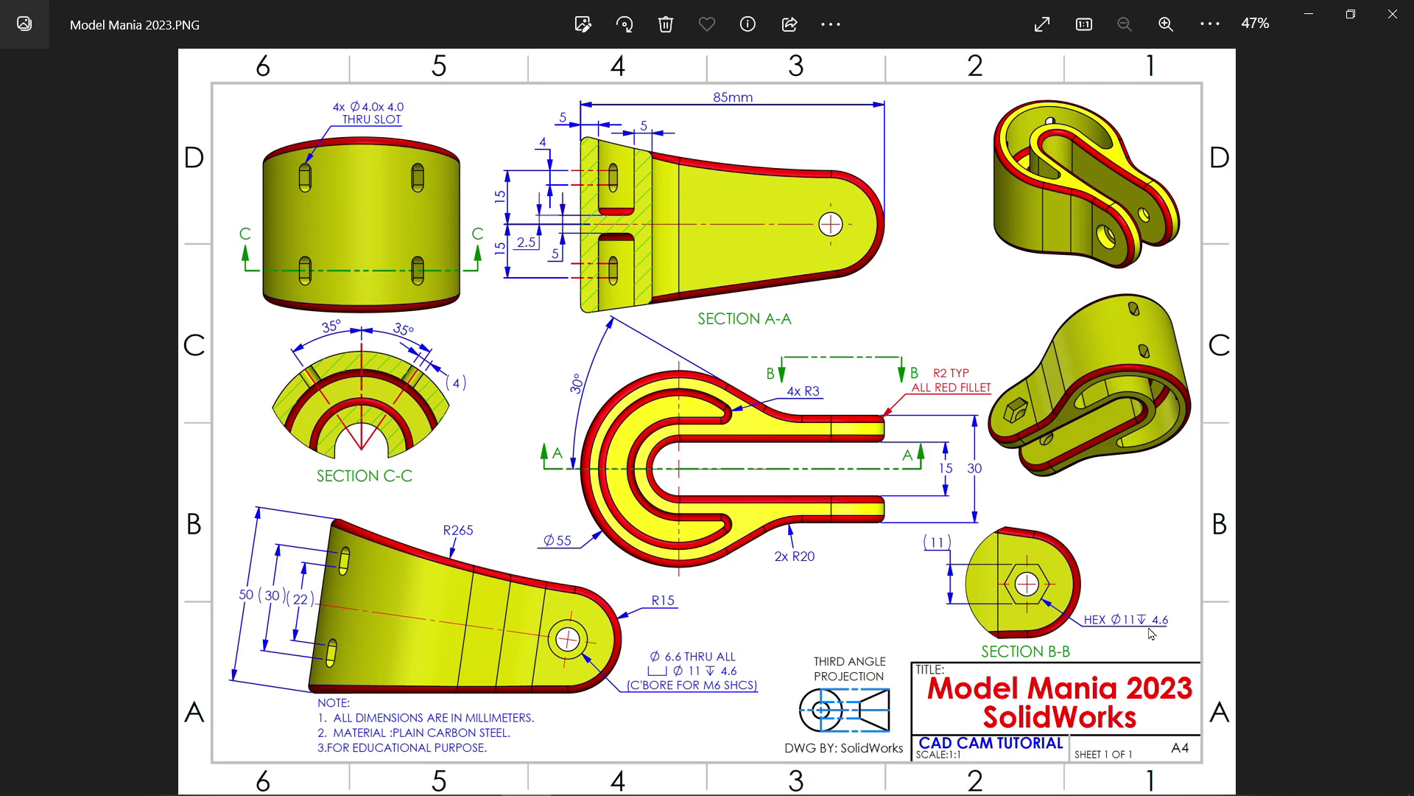
left_click(1309, 14)
middle_click_drag(924, 509, 960, 513)
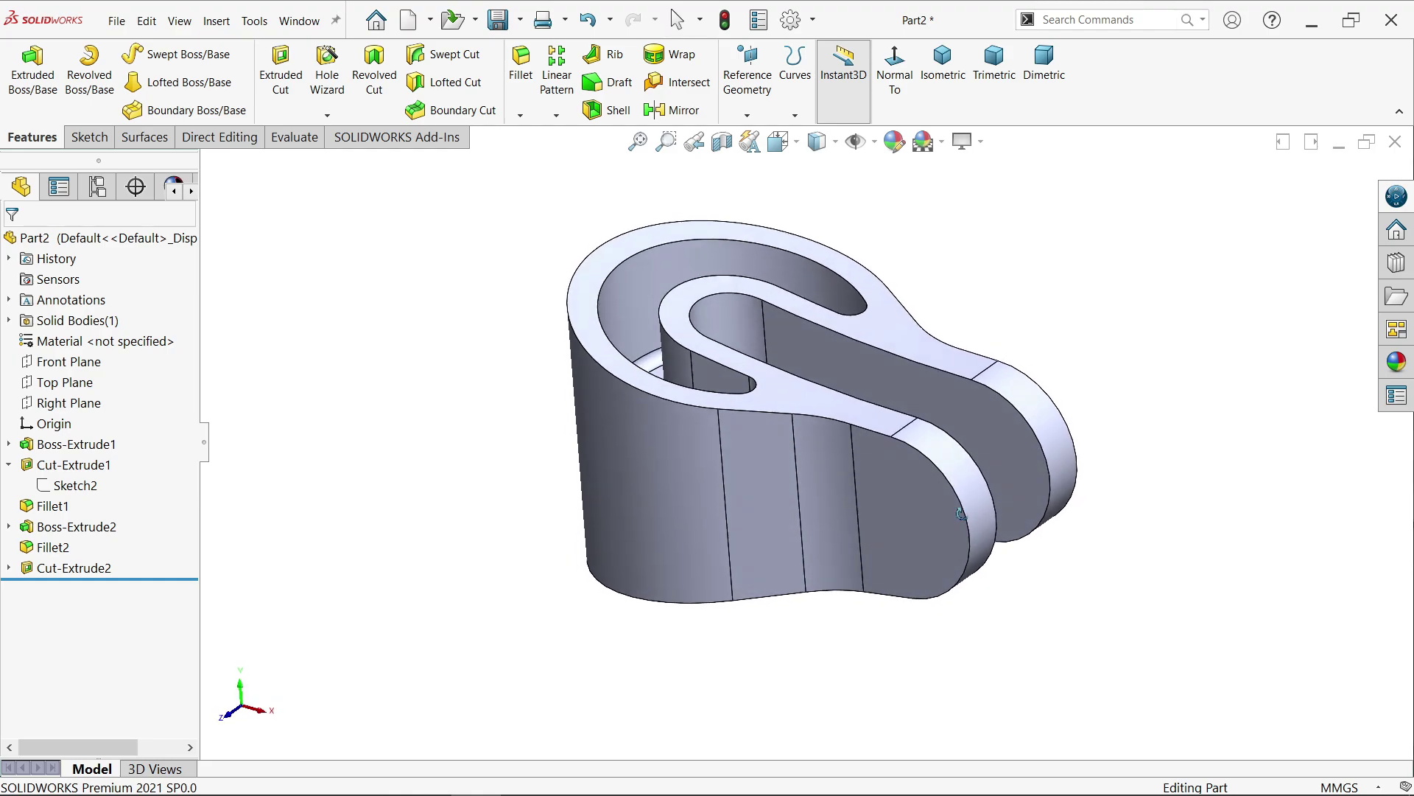
left_click(520, 73)
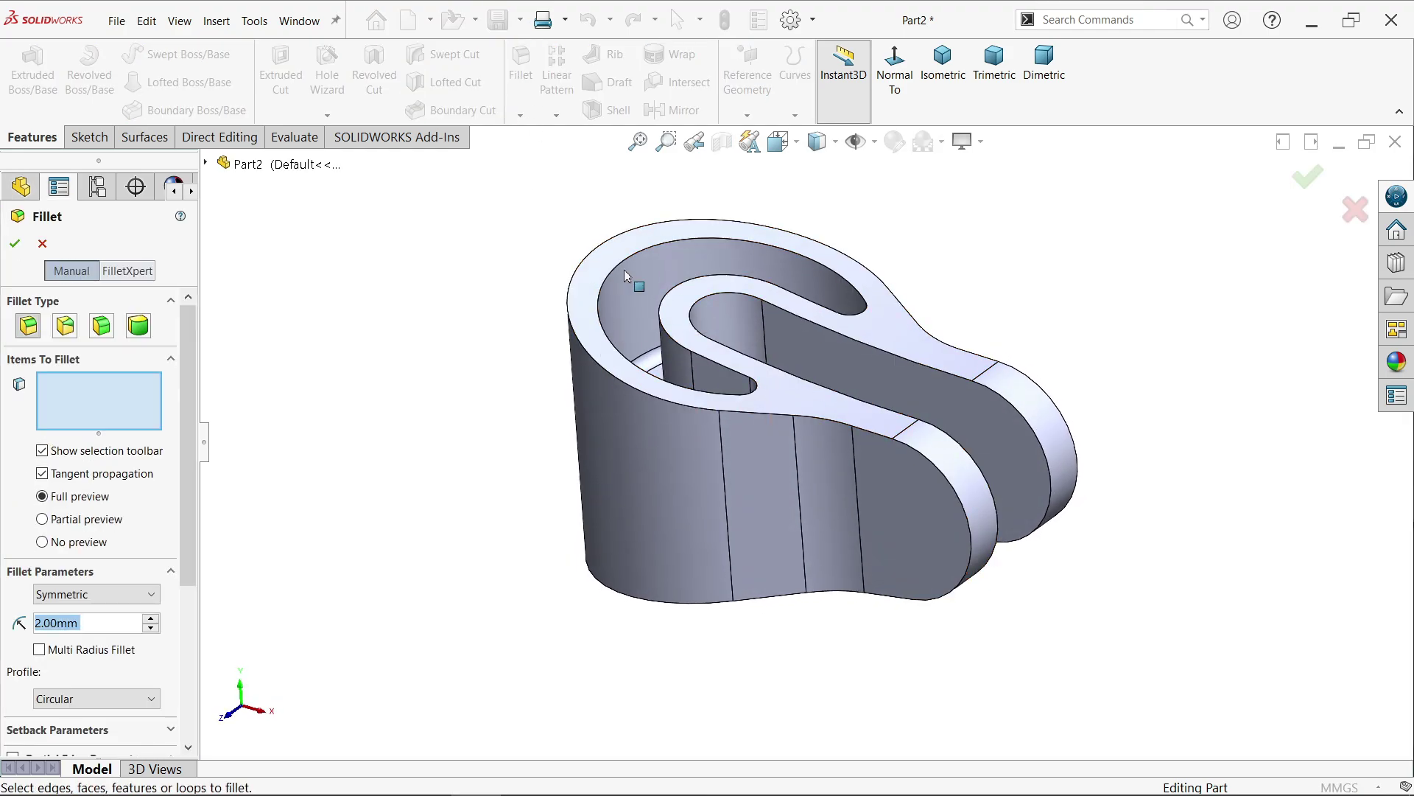
Step: Round the clamp's top and bottom outer edge loops with a 2 mm fillet
left_click(884, 439)
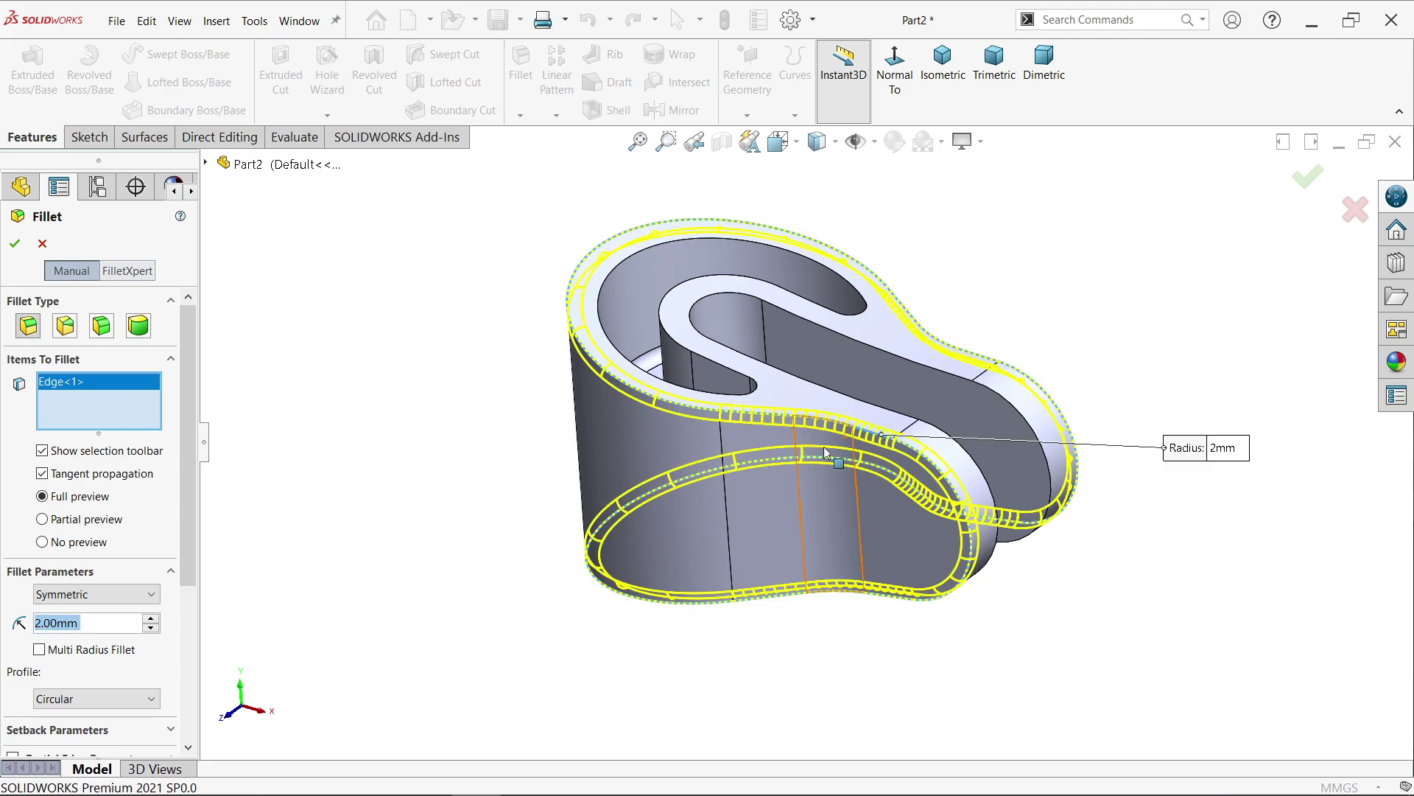
middle_click_drag(1083, 700, 1070, 663)
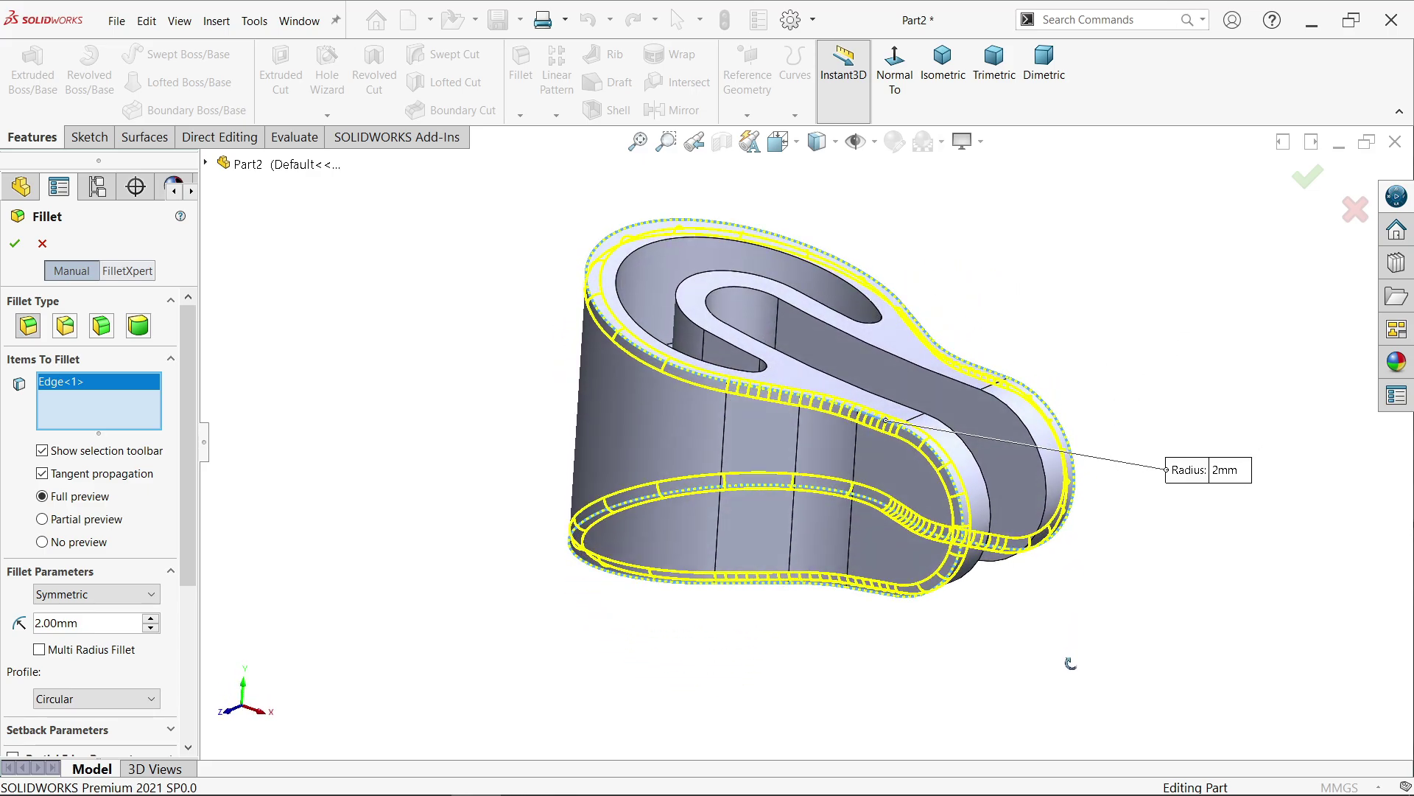
left_click(1030, 441)
middle_click_drag(1030, 440, 1051, 585)
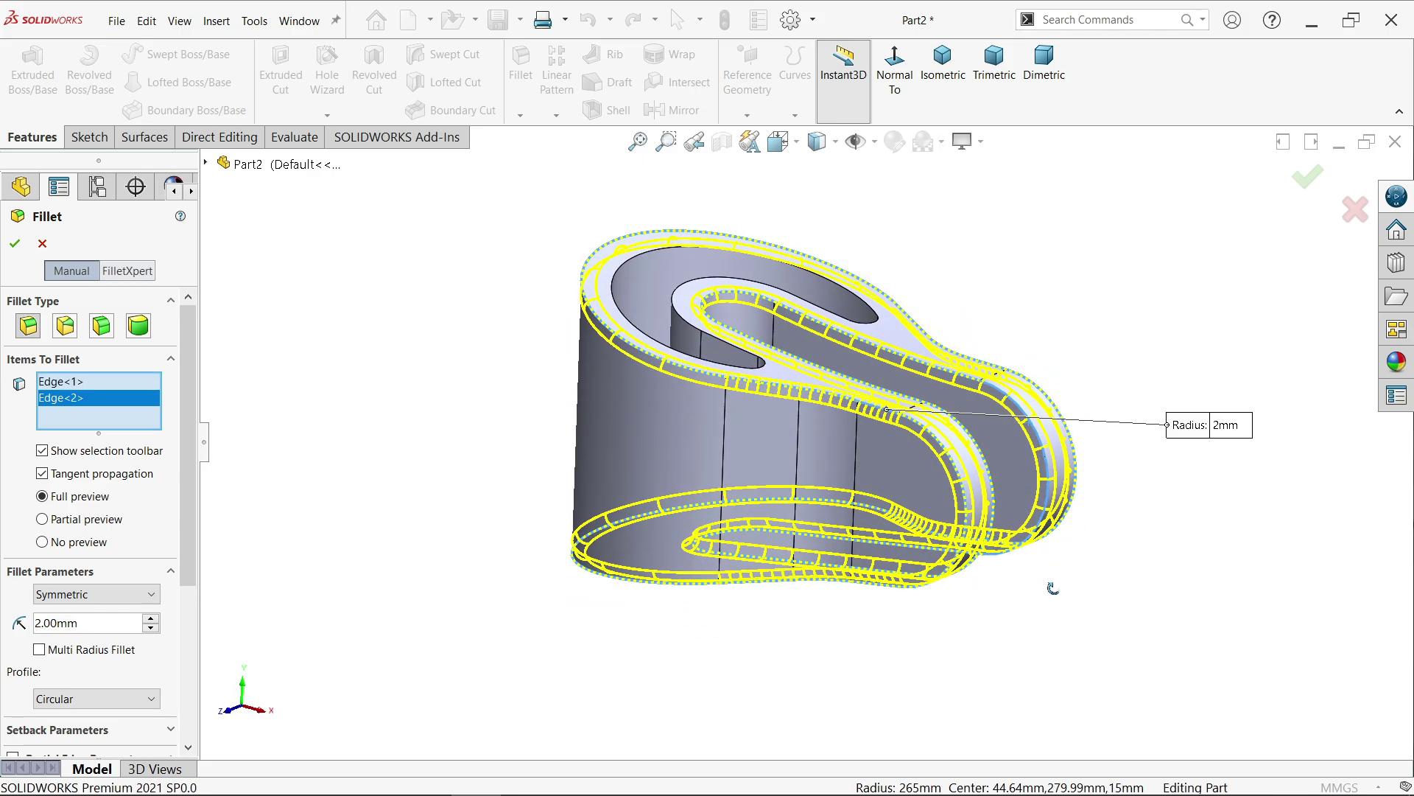
left_click(15, 249)
middle_click_drag(350, 413, 366, 457)
key("Escape")
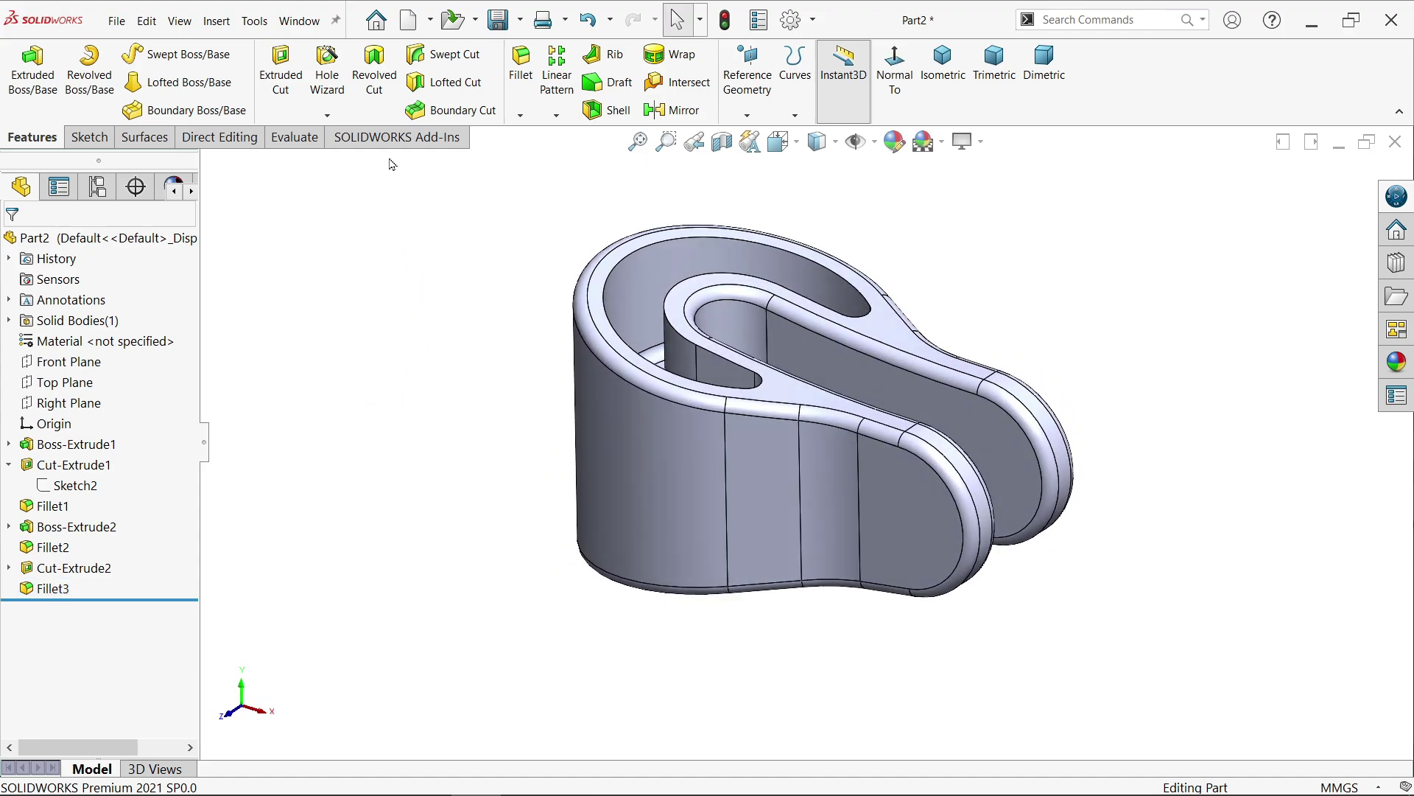
Step: Set up a Hole Wizard counterbore: ANSI Metric, Socket Head Cap Screw, M6, Normal fit
left_click(326, 67)
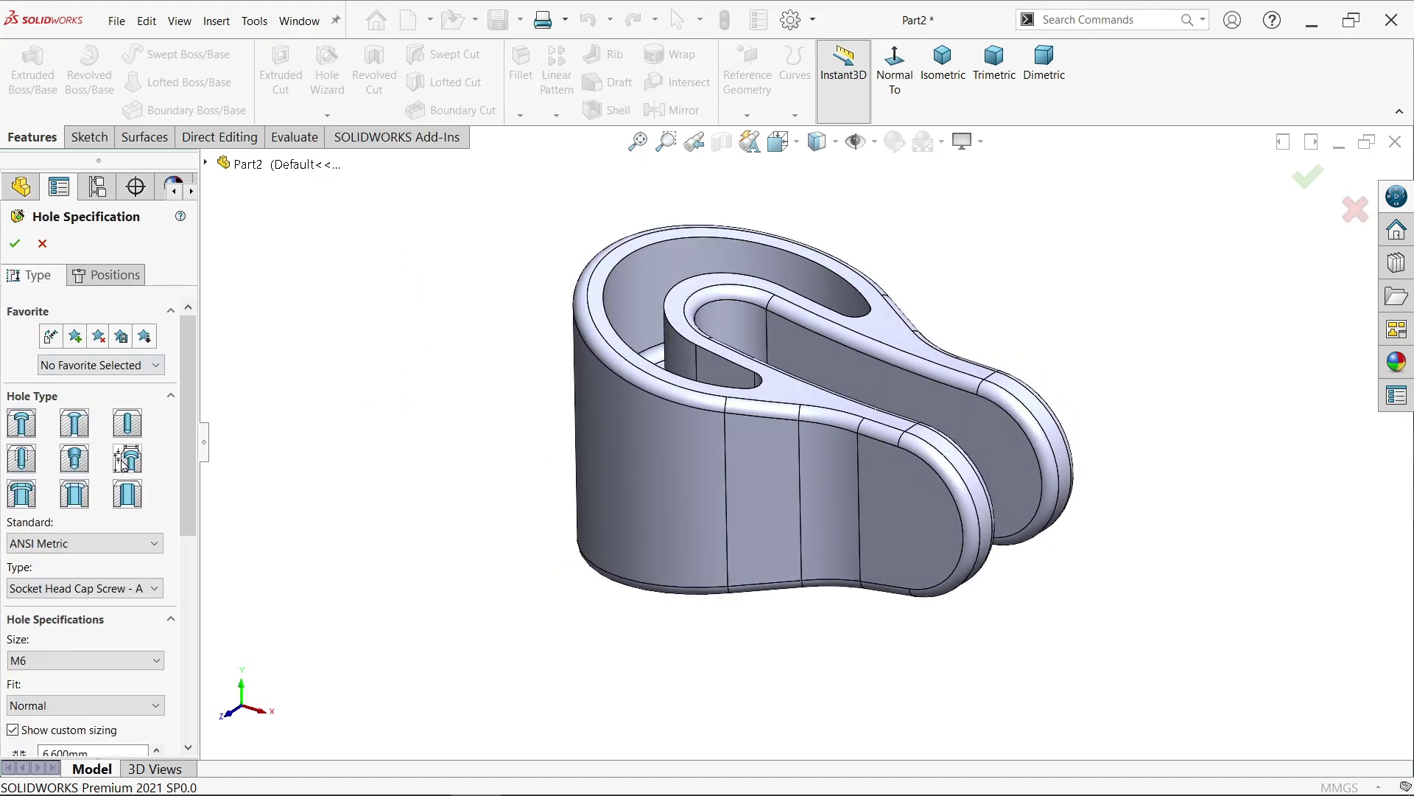
mouse_move(190, 442)
left_mouse_down()
mouse_move(190, 460)
mouse_move(190, 442)
left_mouse_up()
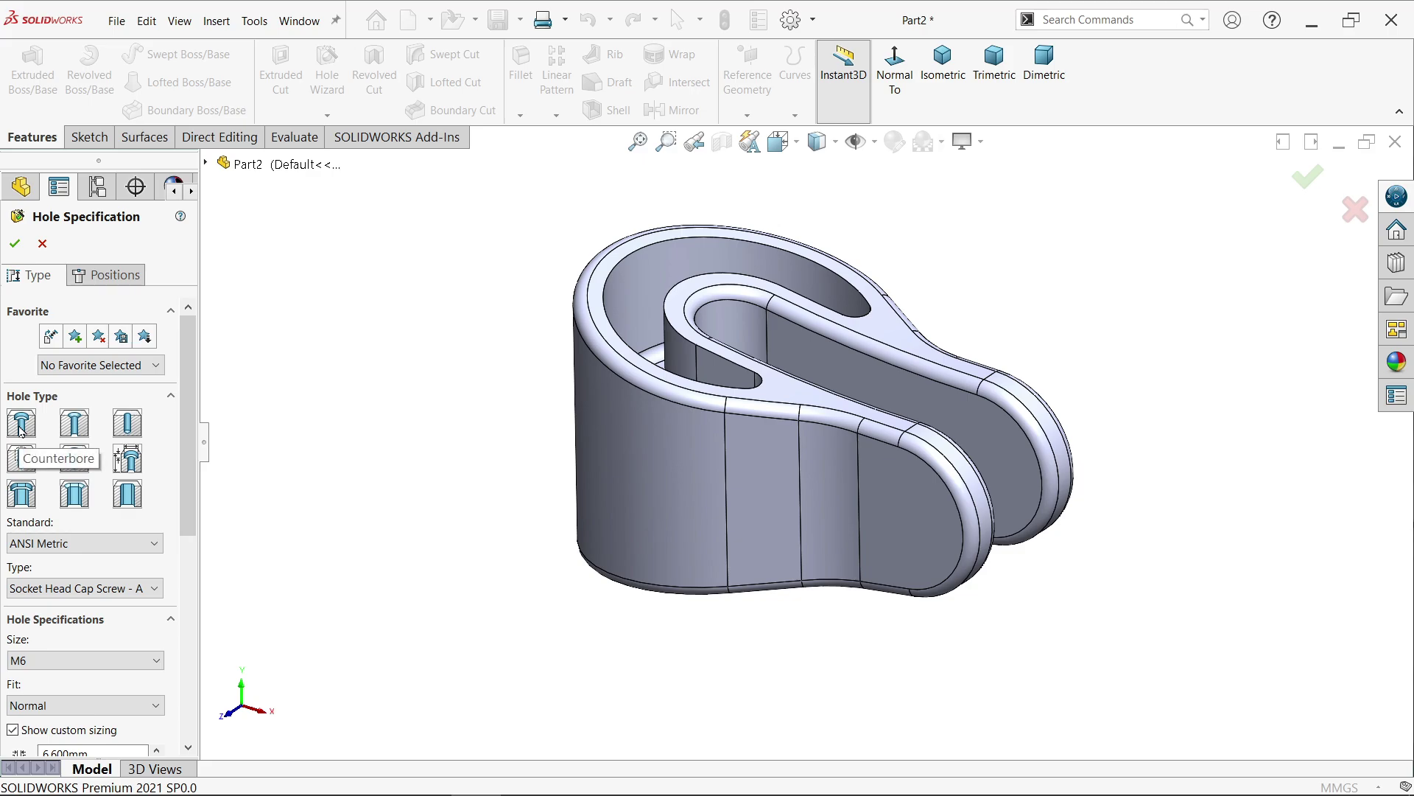
left_click(55, 552)
left_click(55, 559)
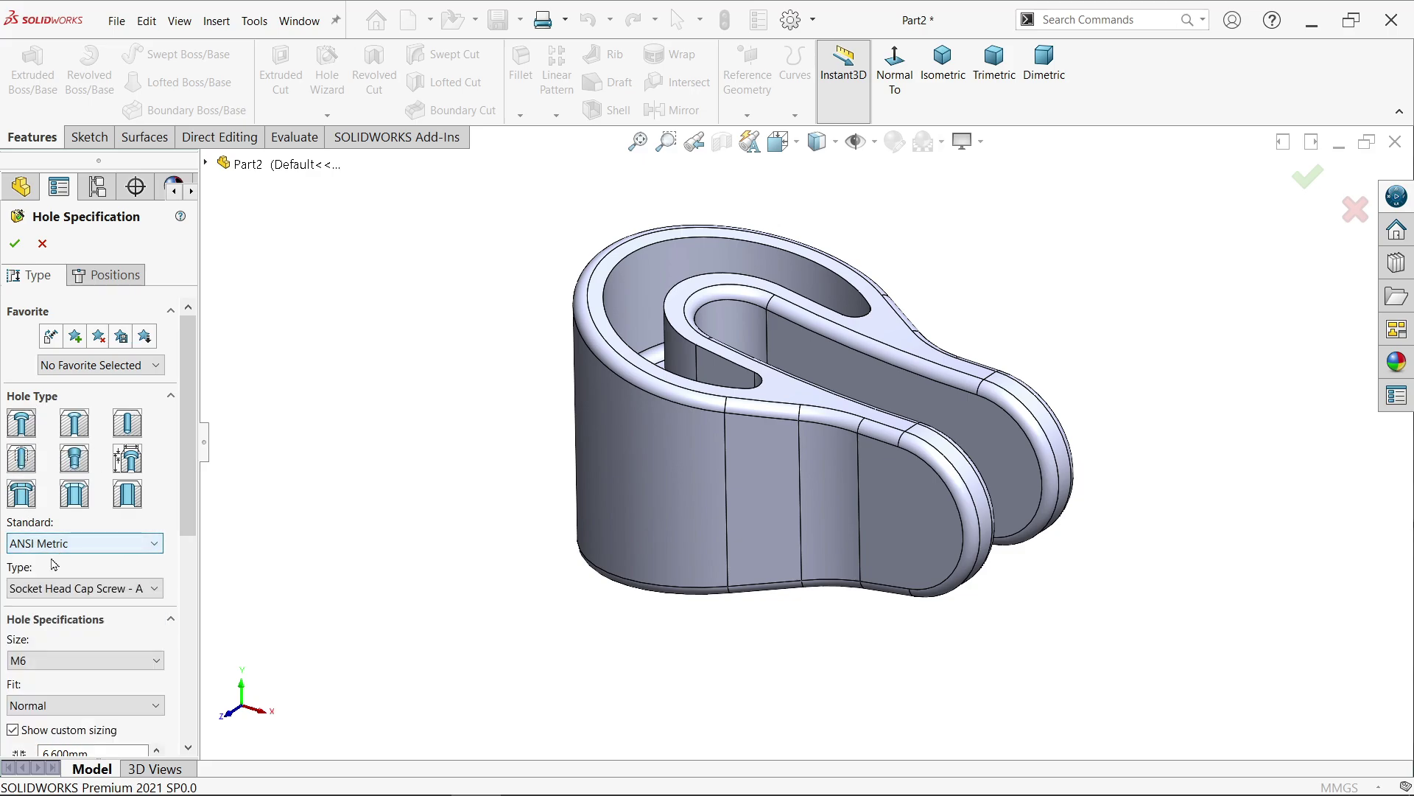
left_click(55, 592)
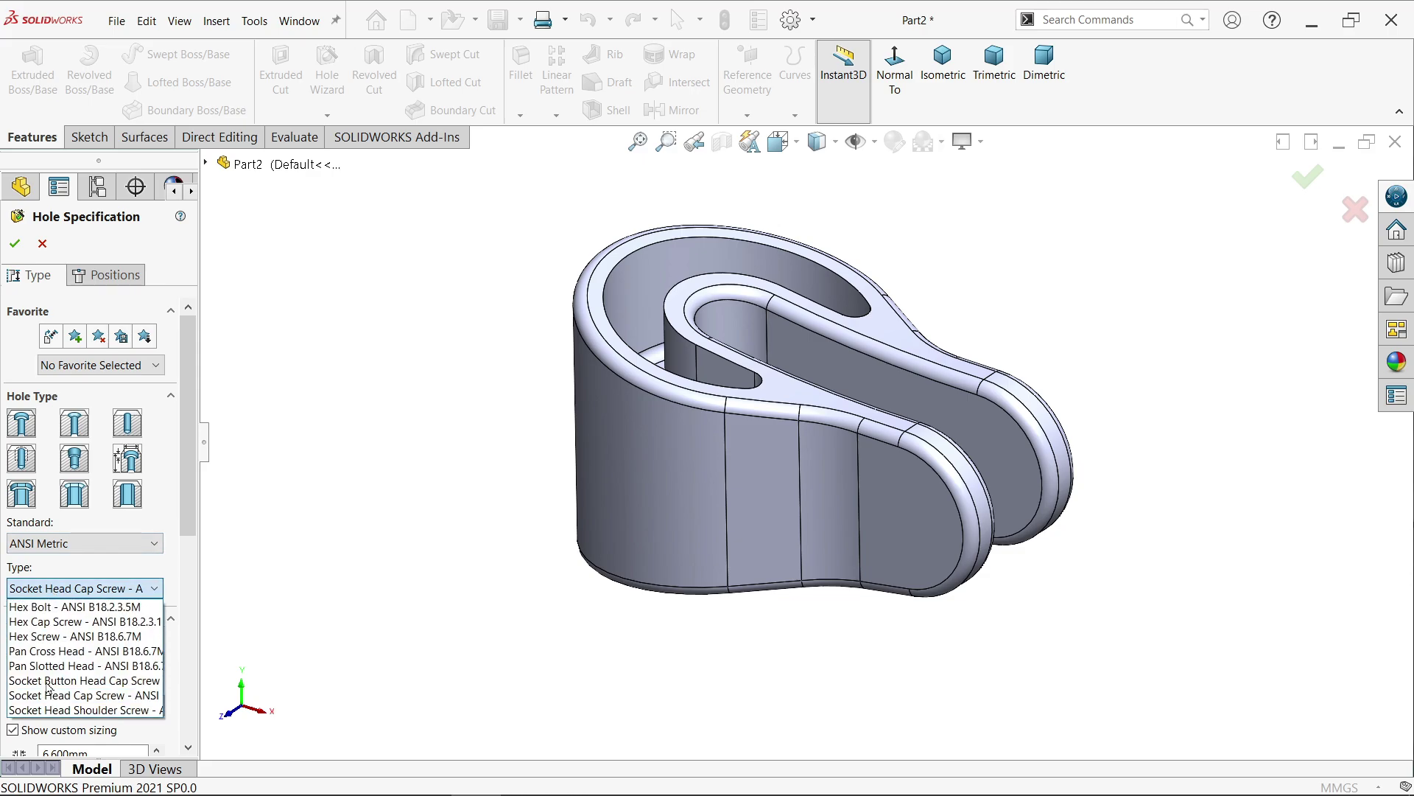
left_click(103, 593)
scroll(103, 545, "down", 3)
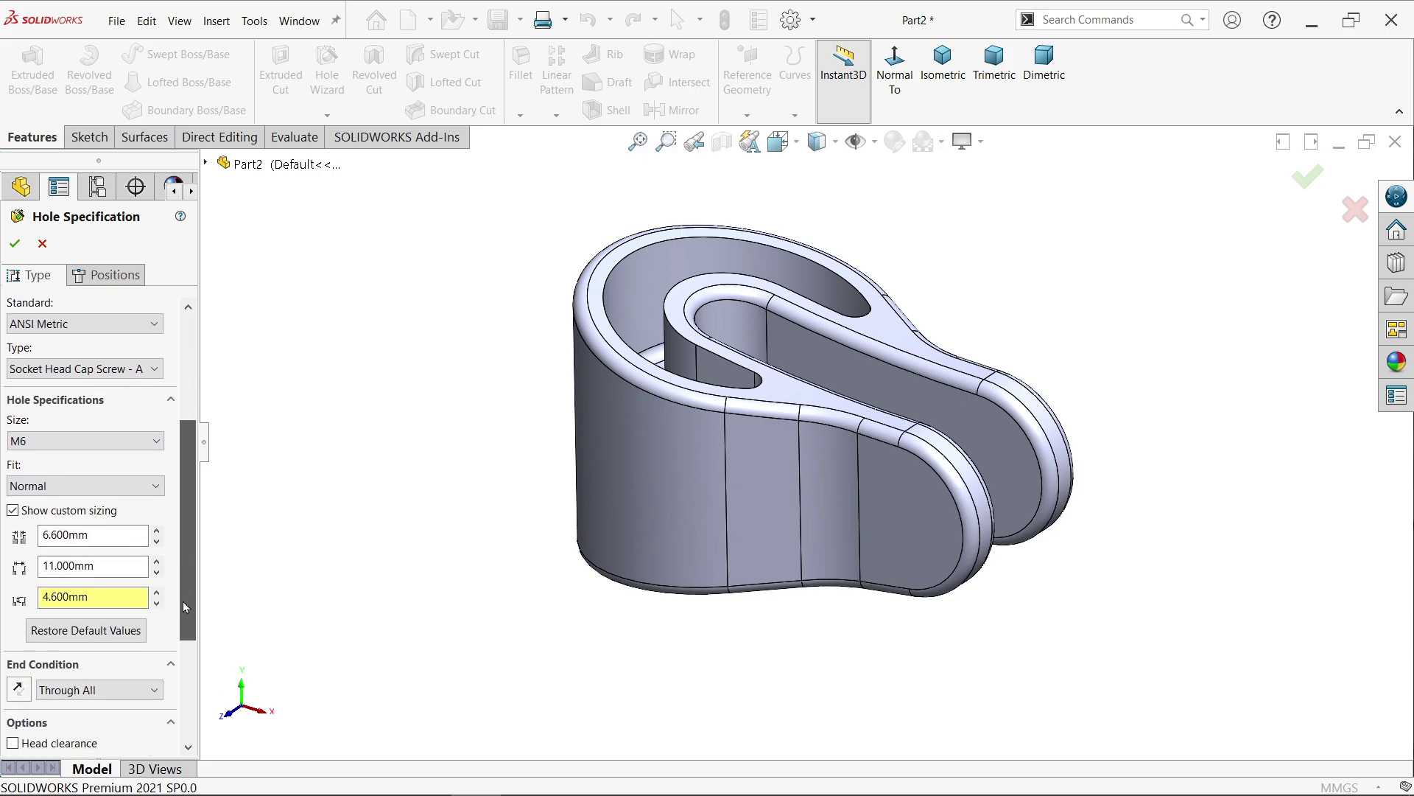
left_click(80, 487)
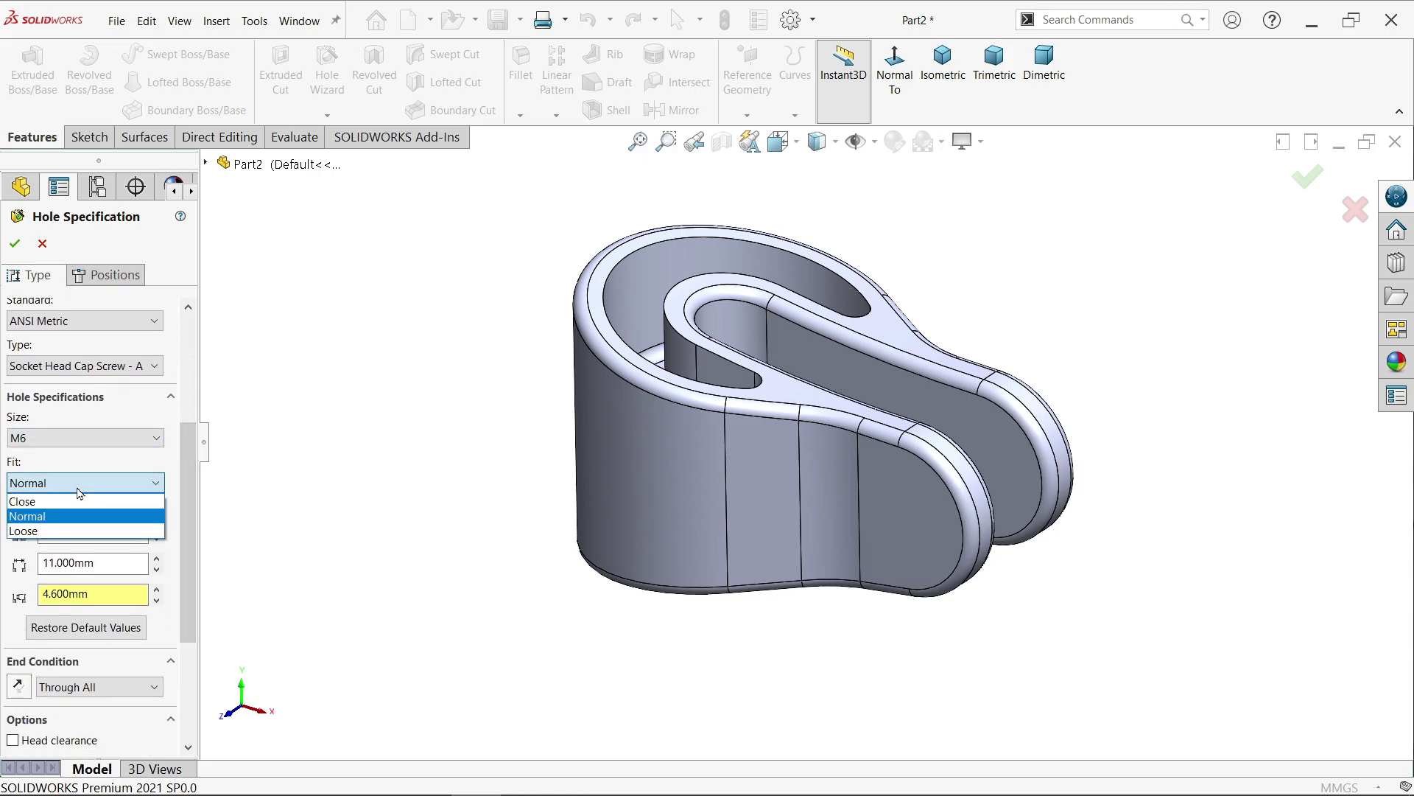
left_click(80, 492)
scroll(44, 516, "down", 1)
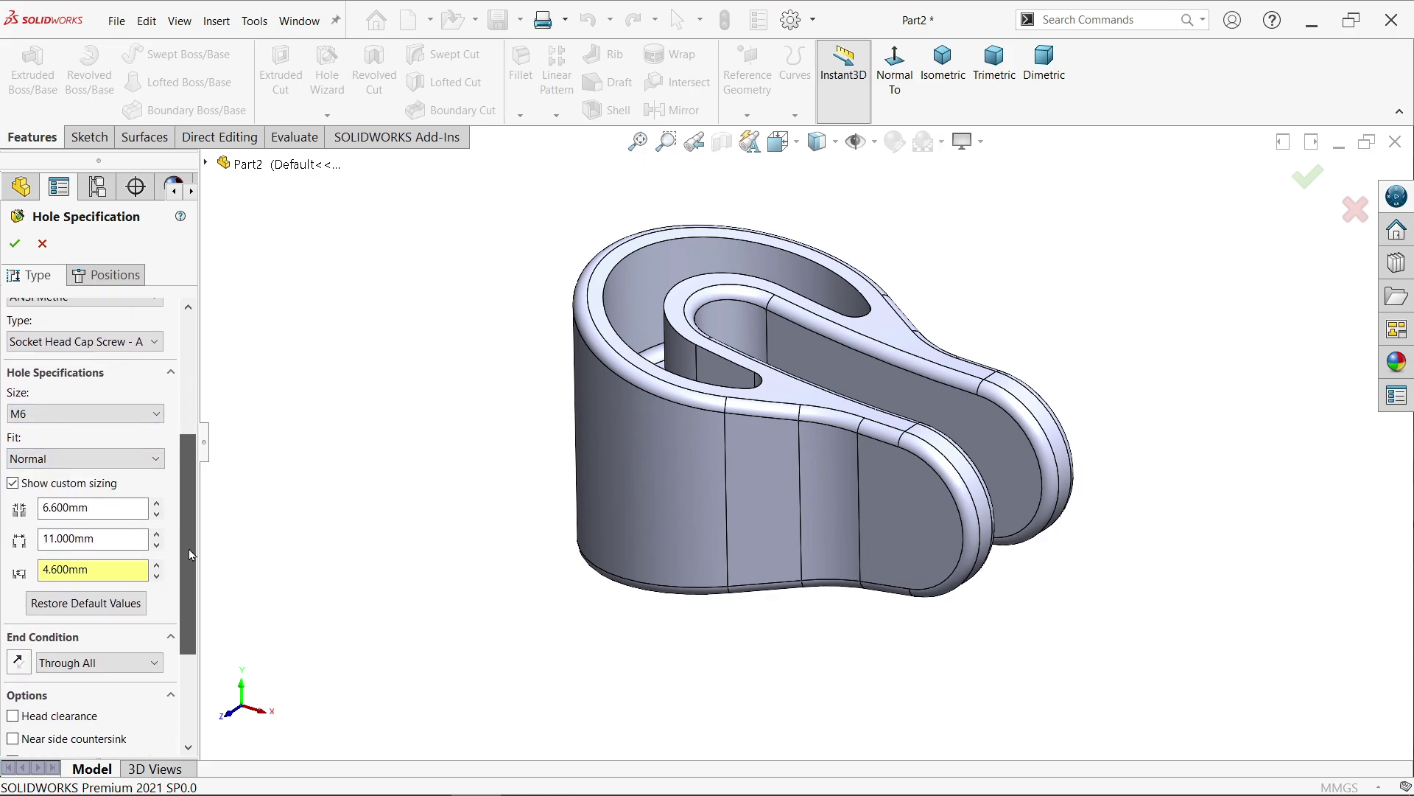
Step: Enable custom sizing with 6.6 mm, 11 mm and 4.6 mm values, then go to Positions
left_click(12, 485)
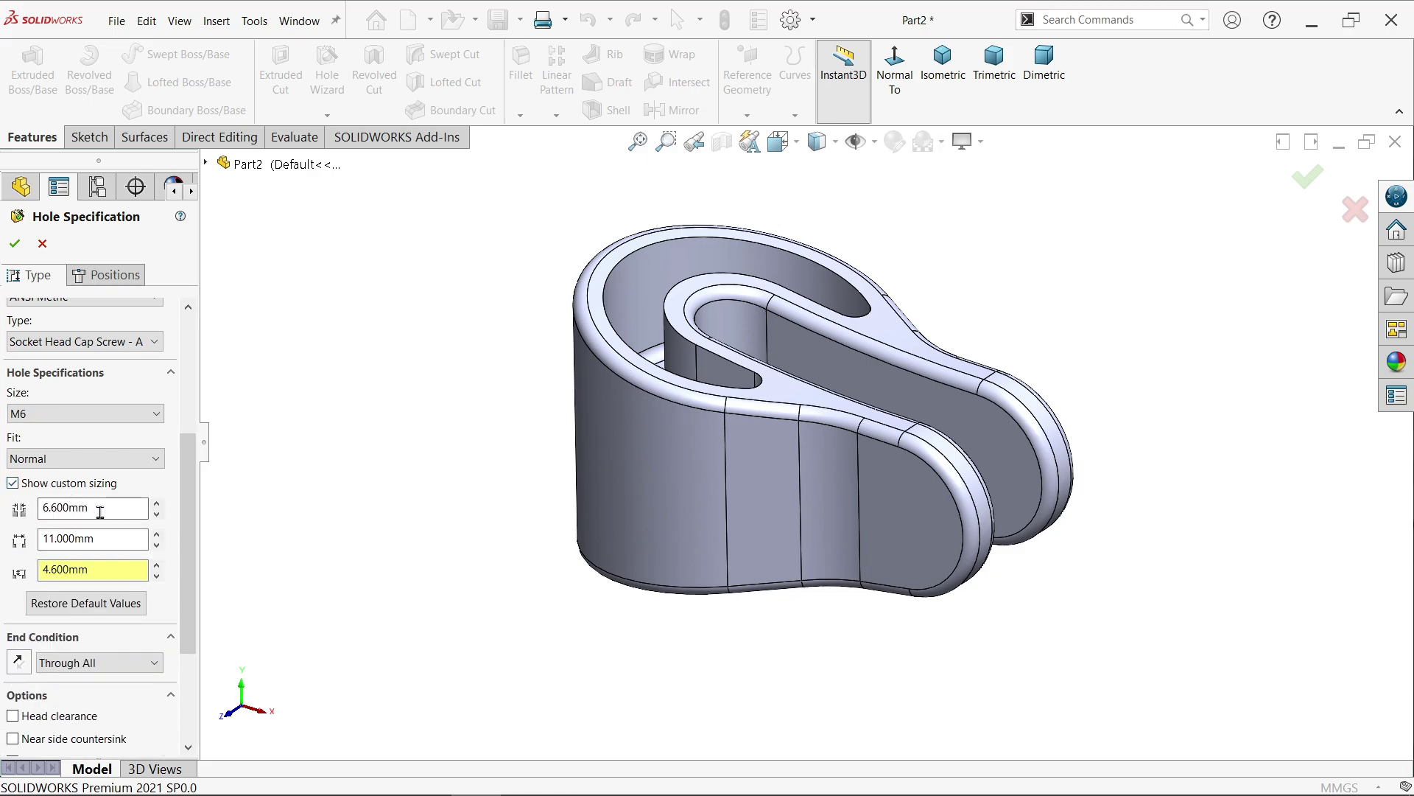
left_click_drag(100, 510, 42, 569)
left_click(100, 508)
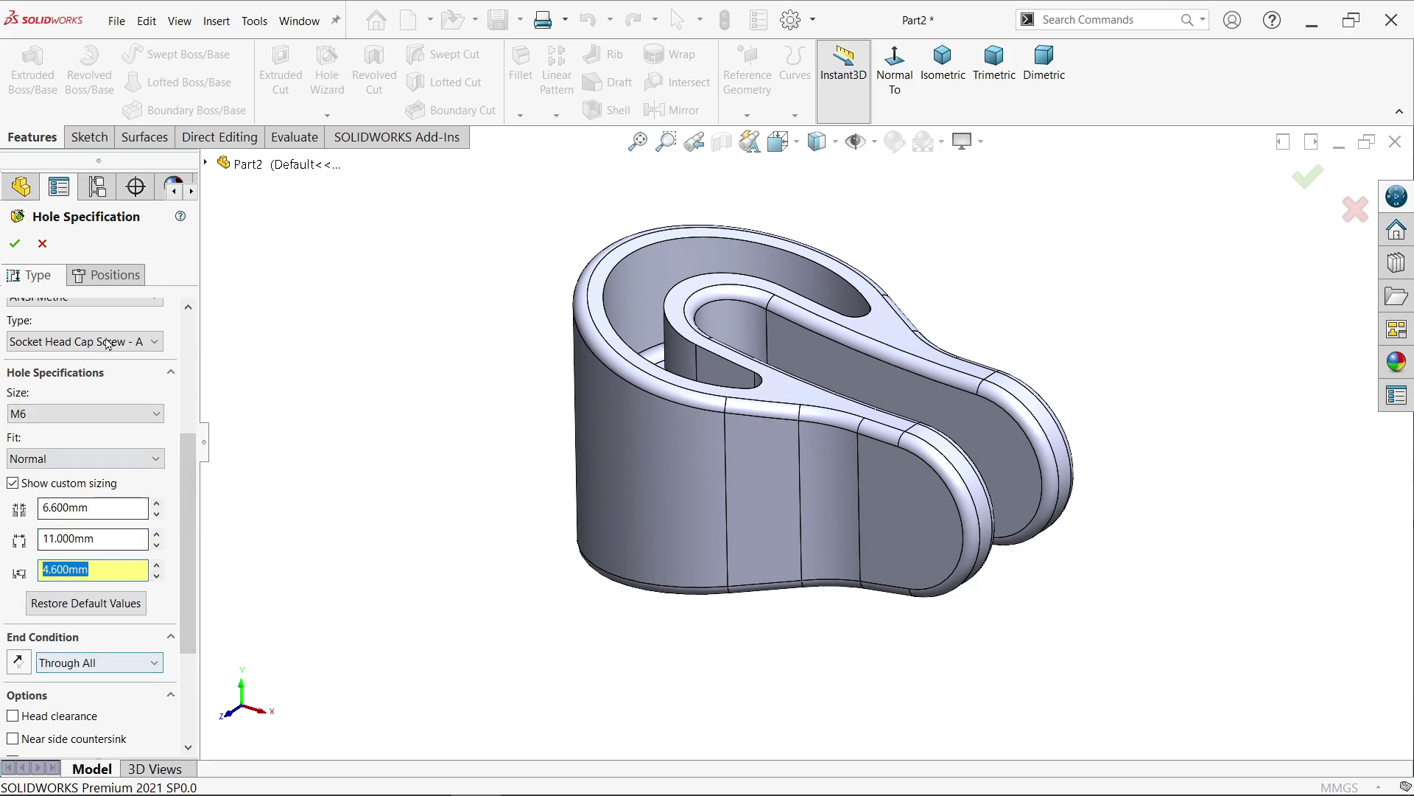
left_click(116, 277)
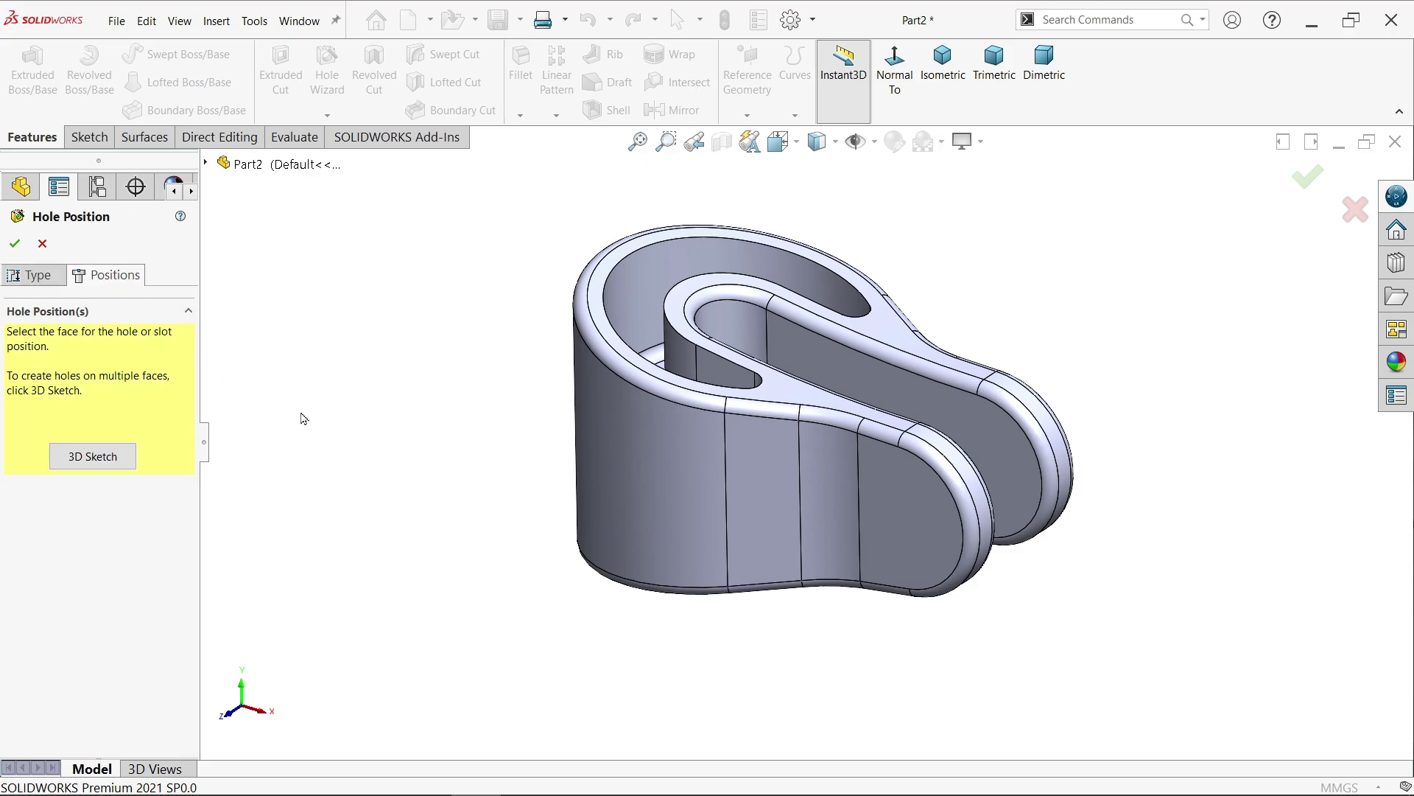
Step: Place the M6 counterbored hole at the centre of the rounded lug end's arc
left_click(910, 527)
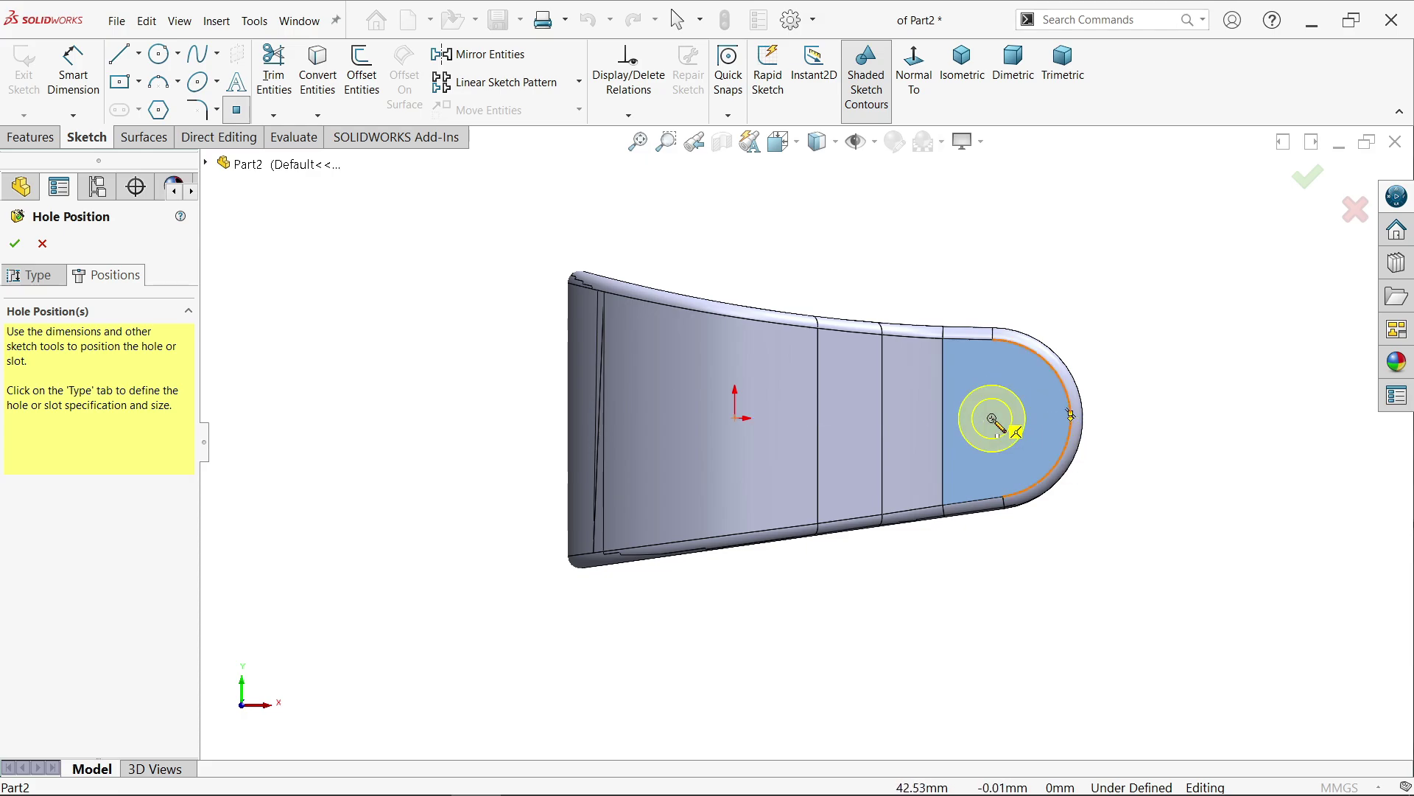
scroll(999, 427, "down", 3)
scroll(999, 426, "down", 1)
left_click(941, 425)
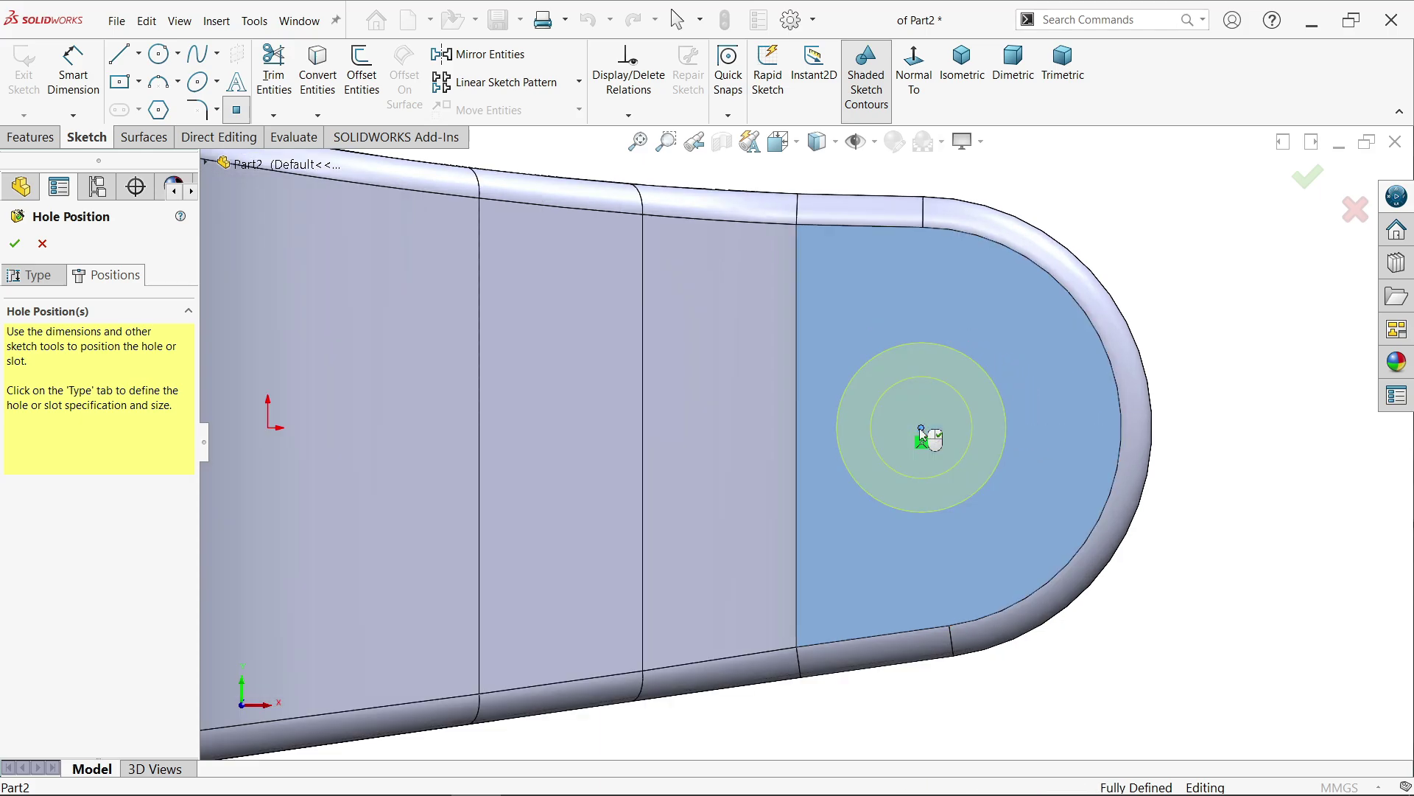
key("Escape")
Step: Check the hole preview in isometric view and confirm the CBORE for M6 SHCS1 hole
right_click(1188, 258)
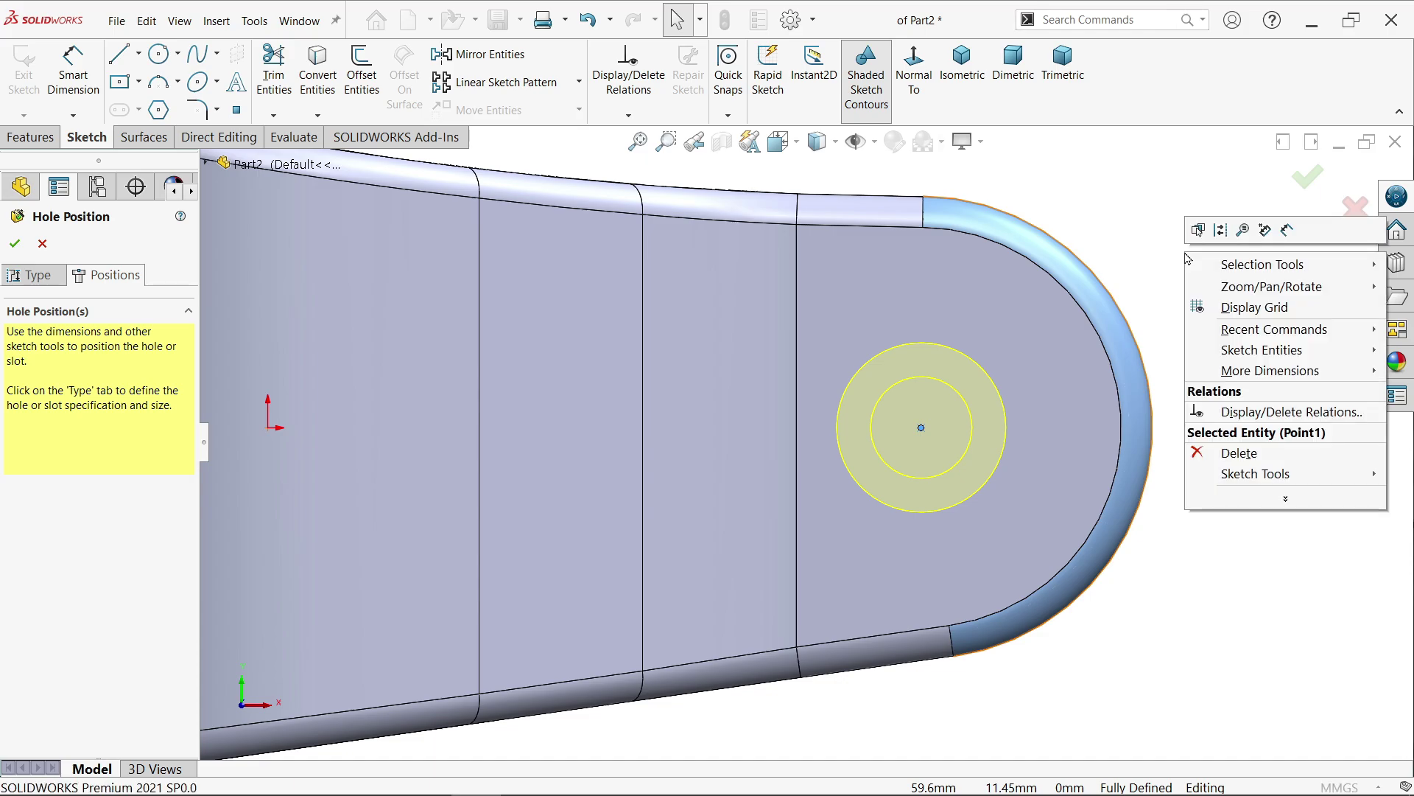
middle_click_drag(1163, 210, 1068, 170)
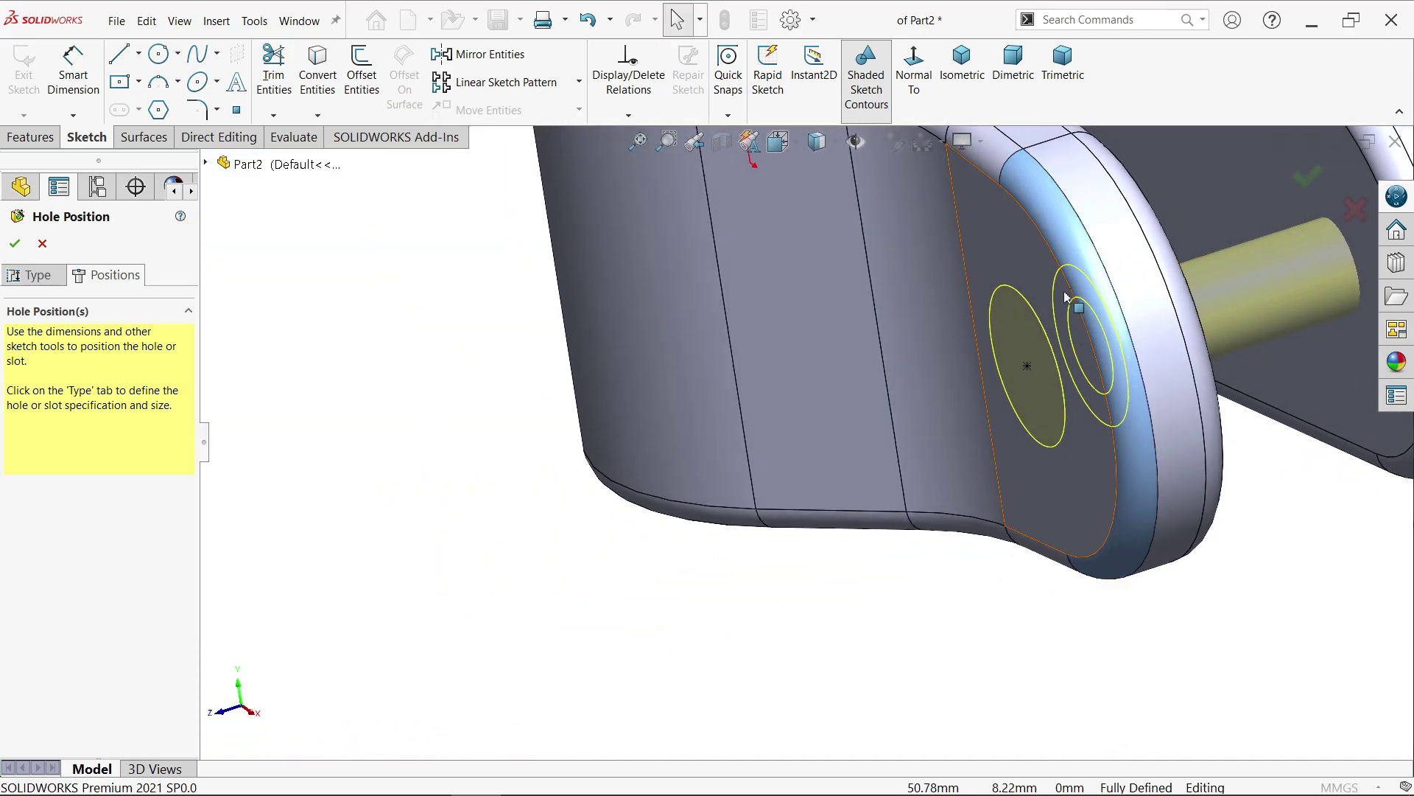
left_click(963, 63)
scroll(1046, 525, "down", 5)
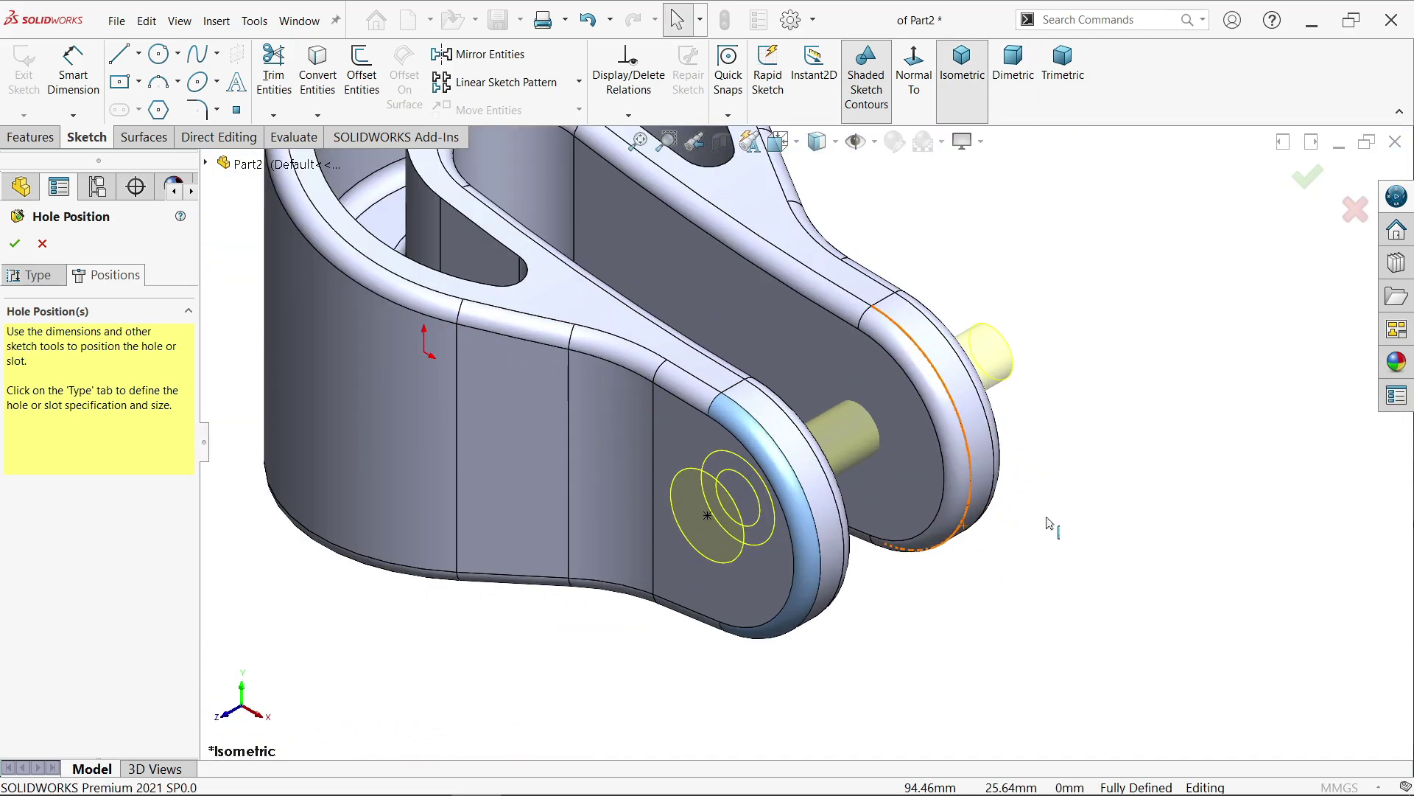
scroll(997, 508, "up", 3)
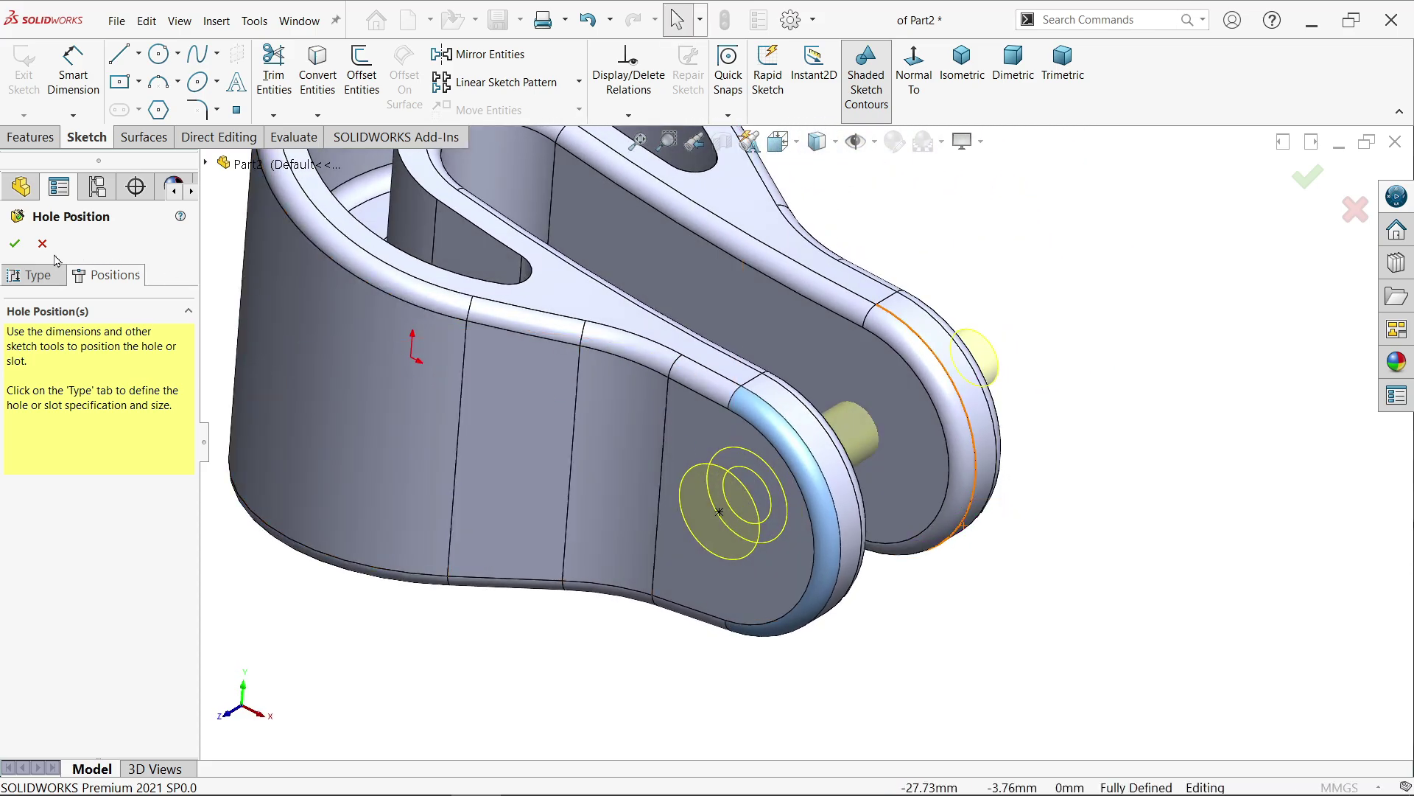
left_click(14, 243)
mouse_move(1010, 506)
middle_mouse_down()
mouse_move(1098, 366)
mouse_move(1132, 377)
mouse_move(1028, 495)
middle_mouse_up()
Step: Sketch a hexagon around the hole on the outer lug face
left_click(1040, 506)
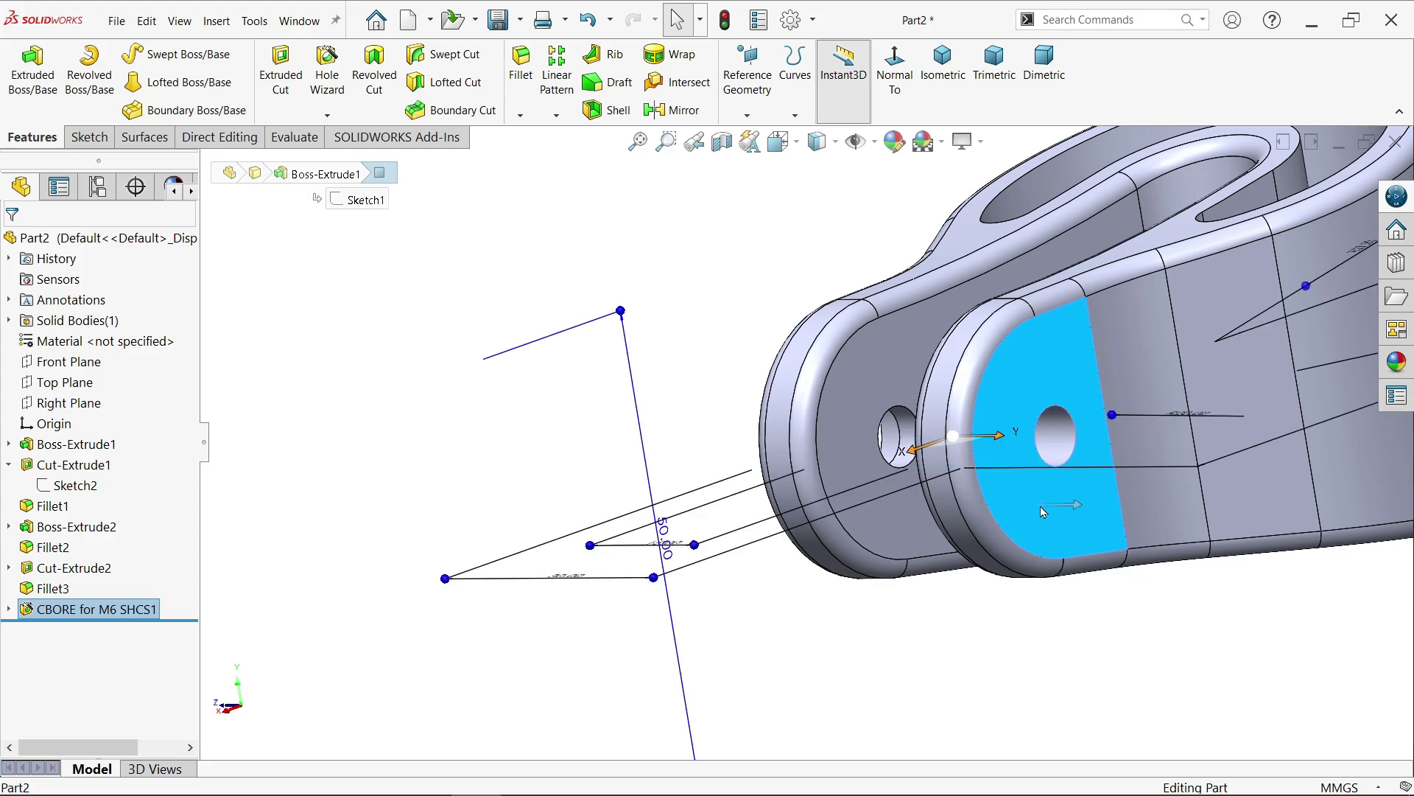
left_click(1105, 462)
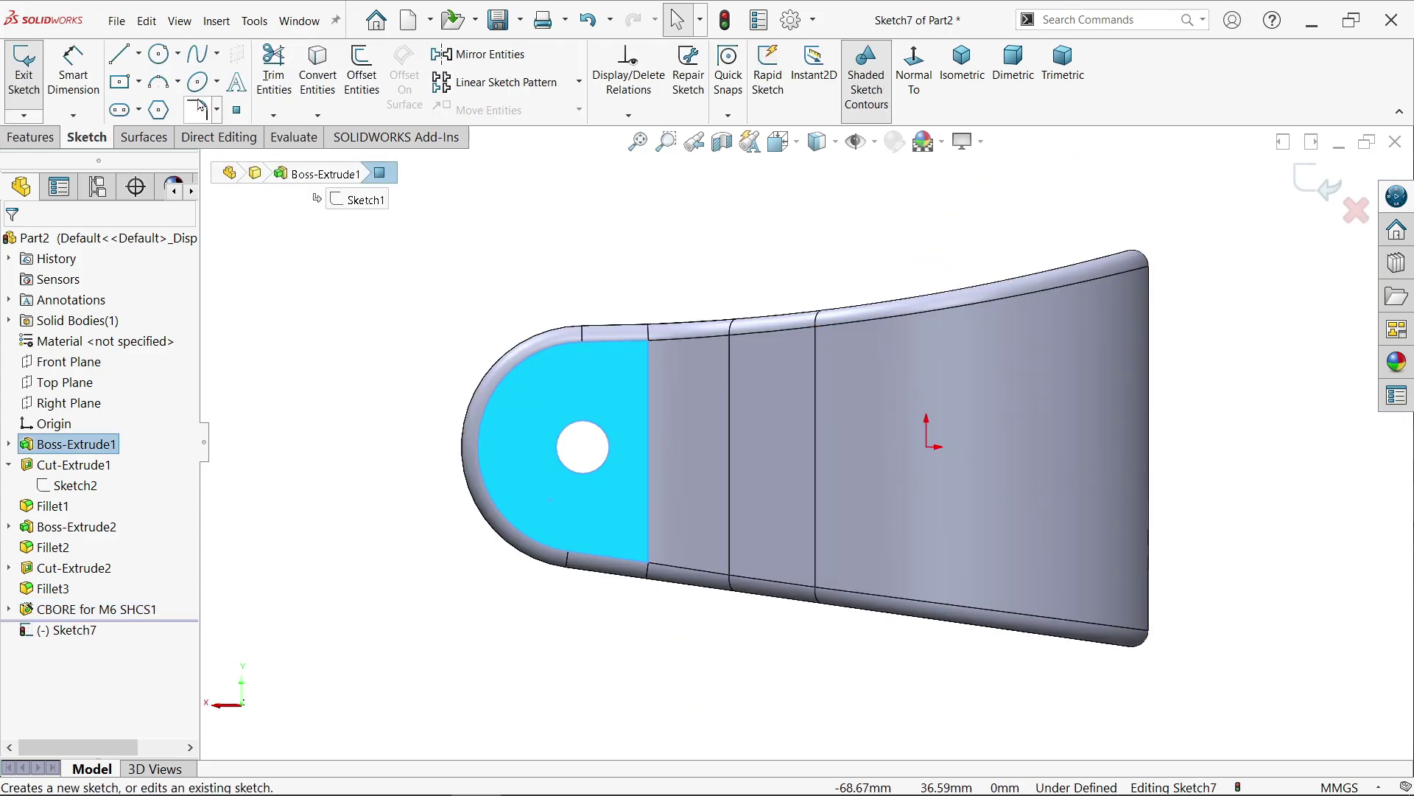
left_click(159, 112)
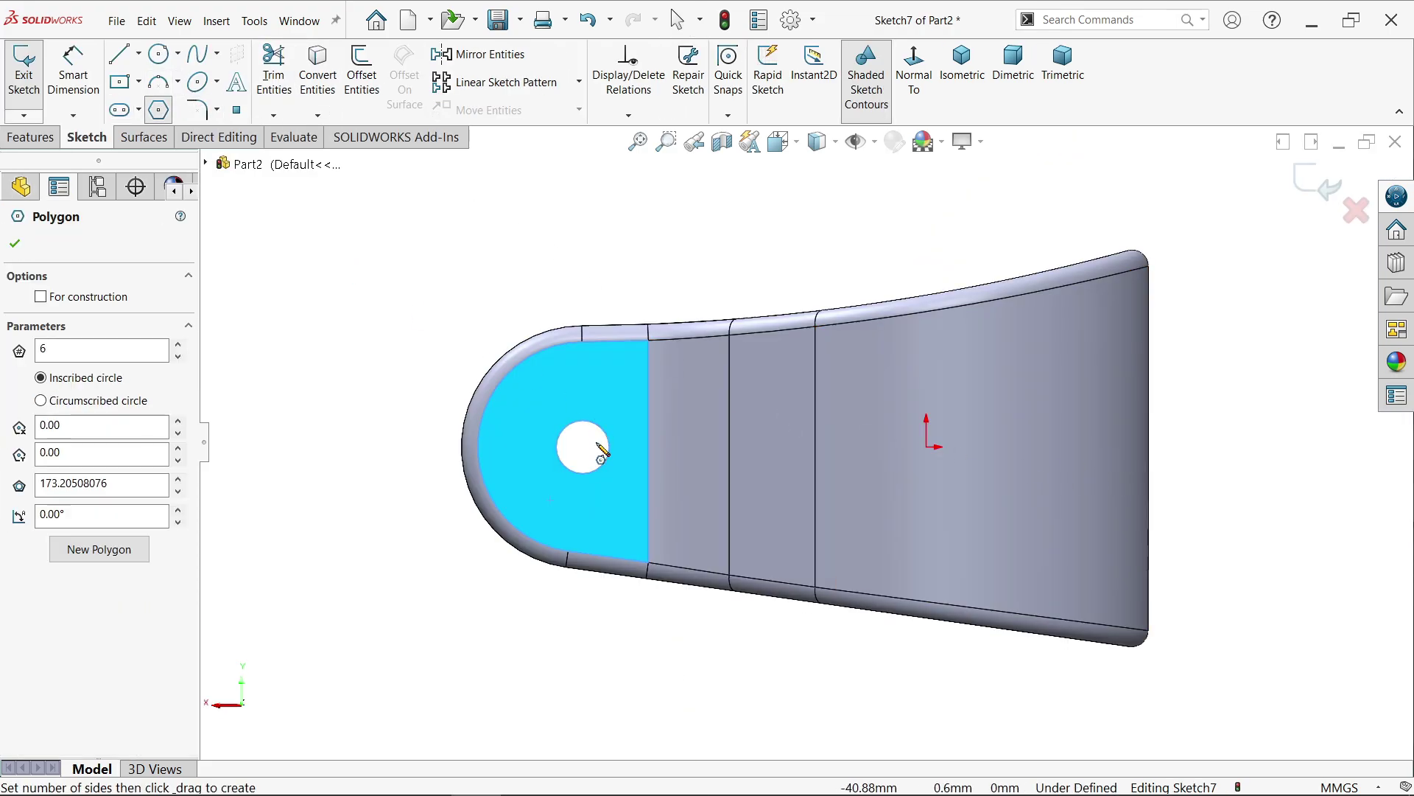
scroll(602, 456, "down", 3)
left_click_drag(611, 450, 549, 371)
right_click(306, 236)
left_click(363, 251)
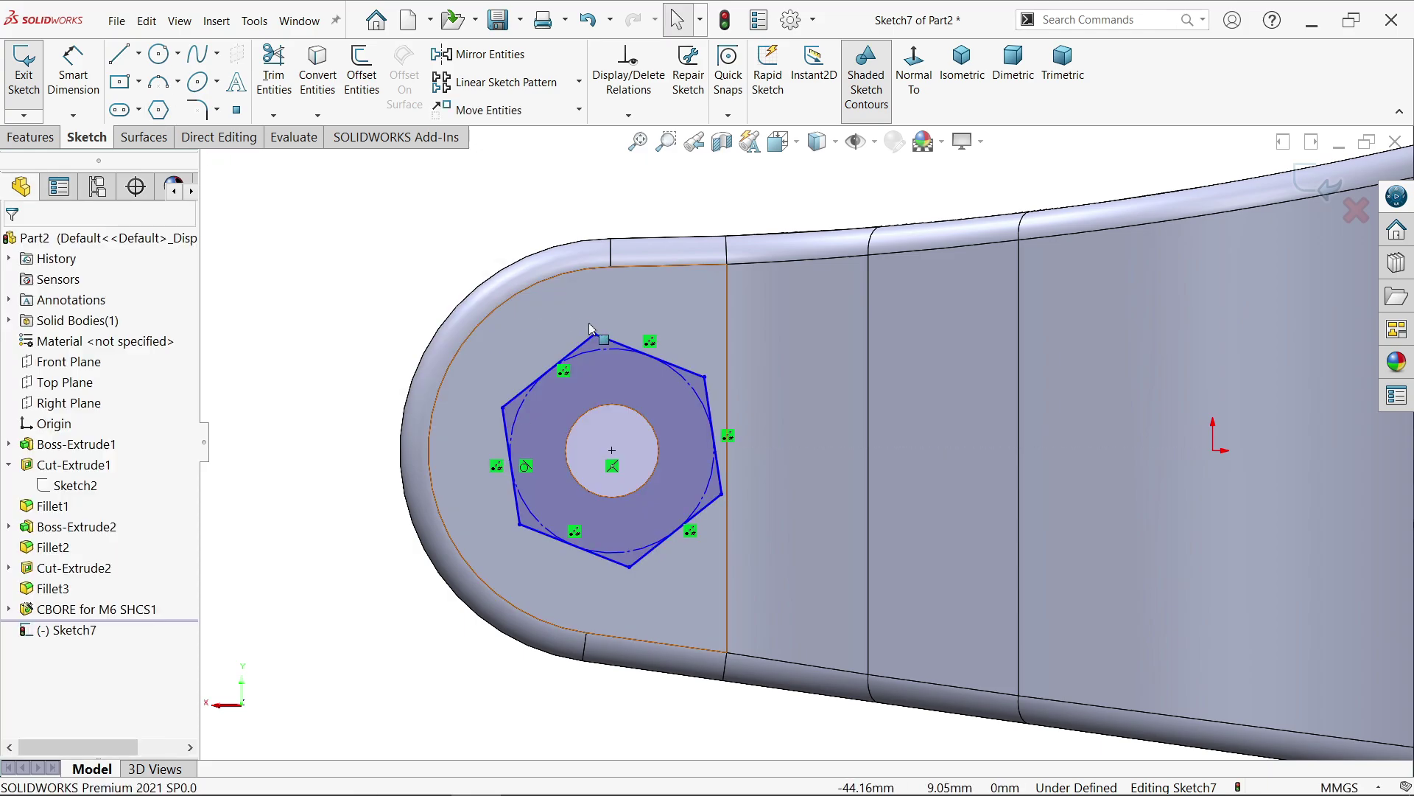
Step: Make the hexagon's top edge horizontal and dimension it 11 mm across the flats
left_click(649, 355)
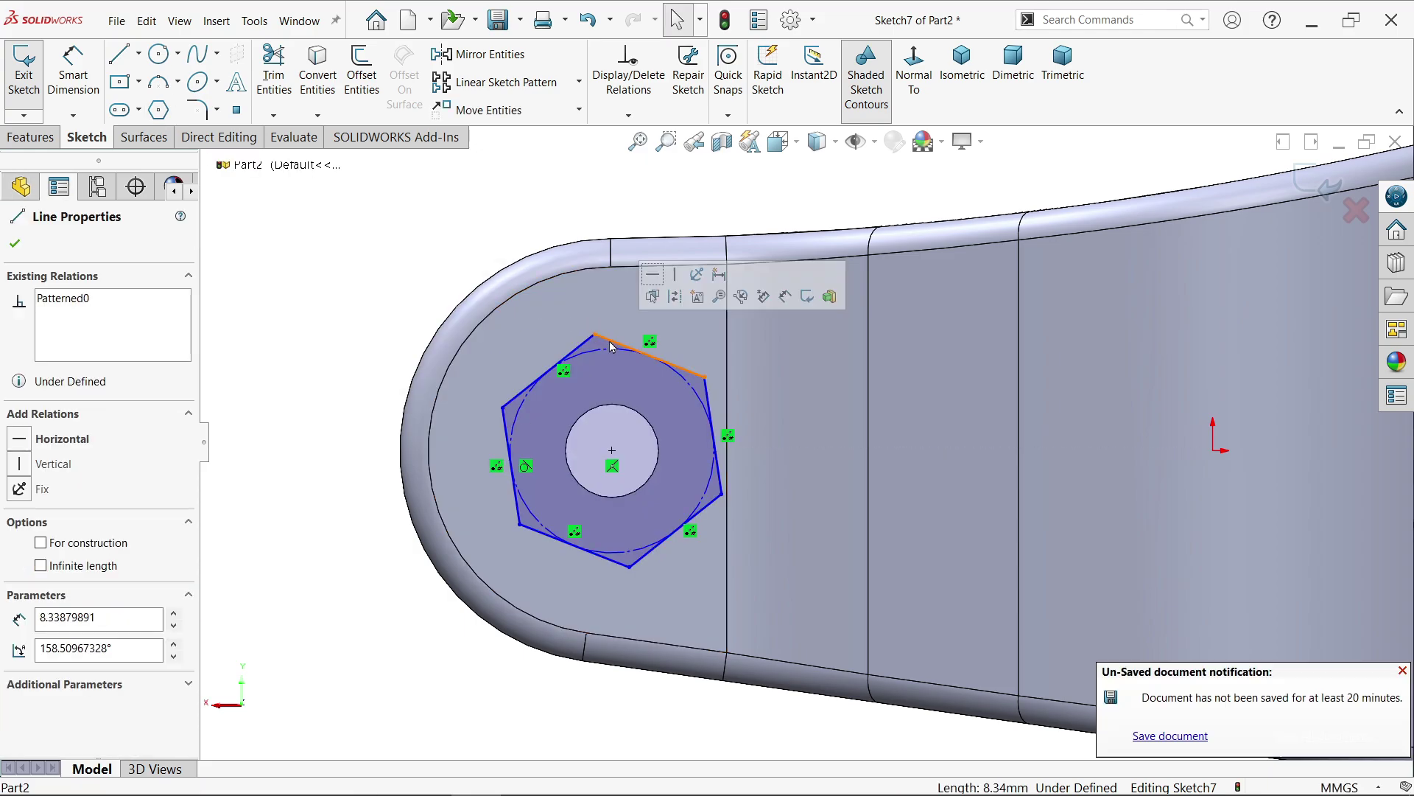
left_click(653, 275)
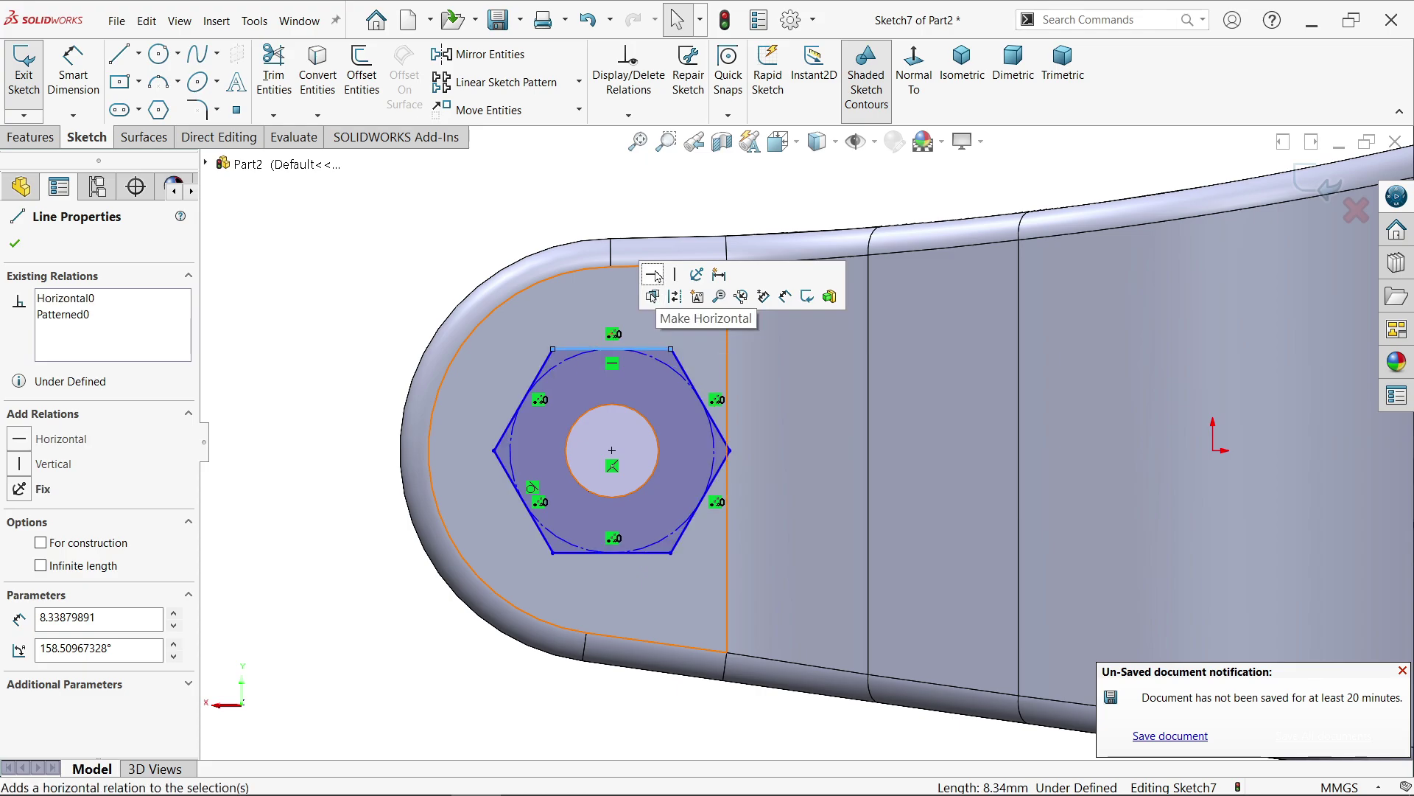
left_click(1403, 671)
left_click(73, 70)
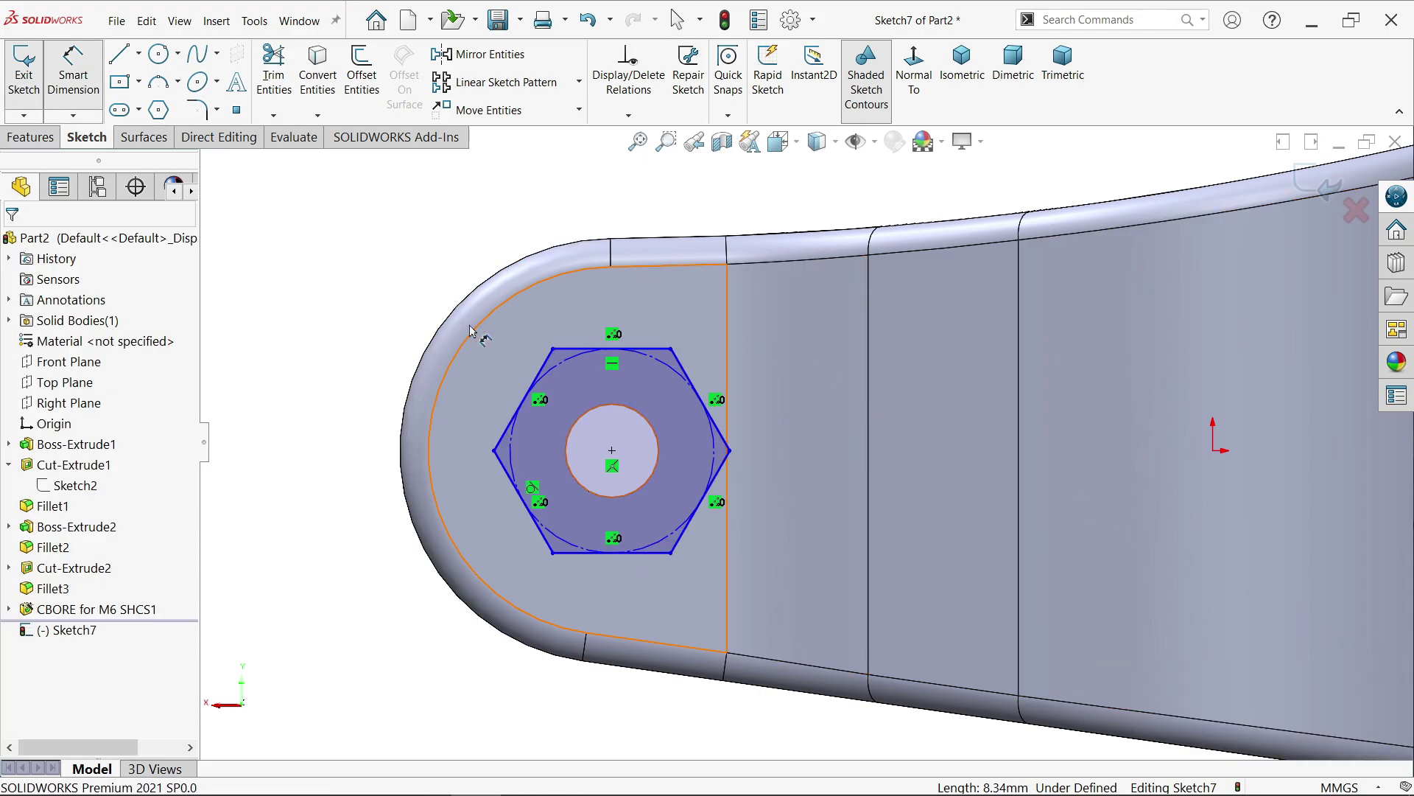
left_click(570, 356)
left_click(564, 552)
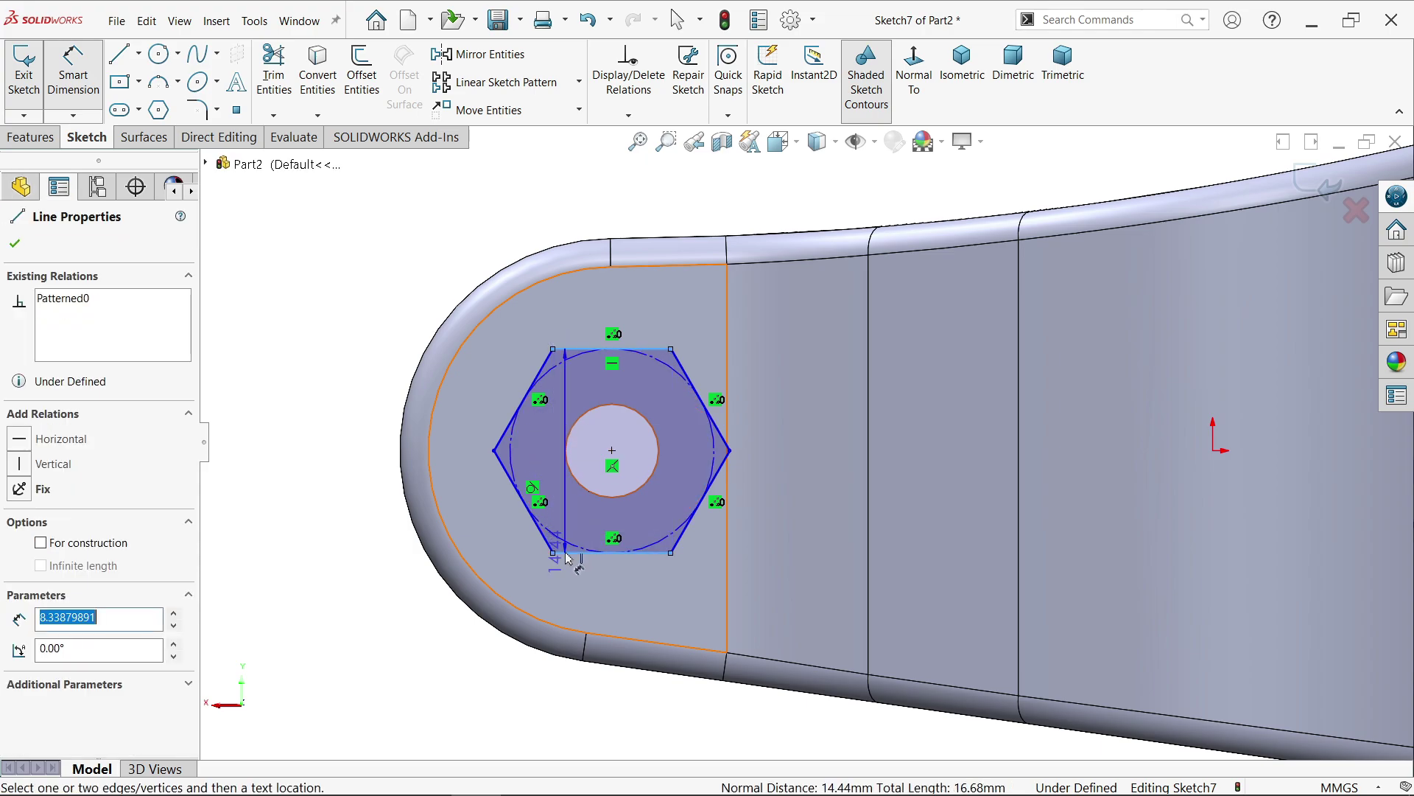
left_click(337, 433)
type("11")
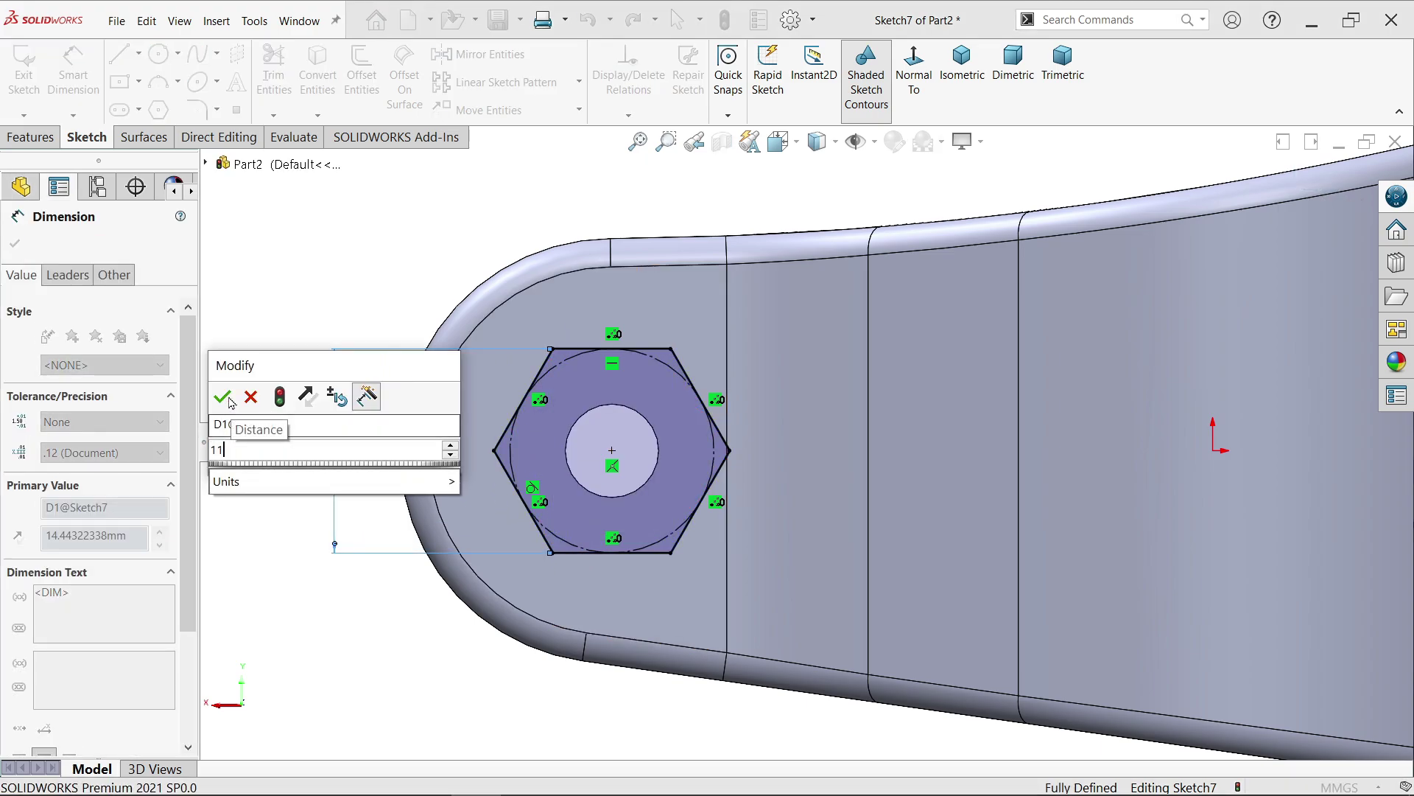
left_click(229, 399)
middle_click_drag(634, 412, 744, 412)
left_click(8, 140)
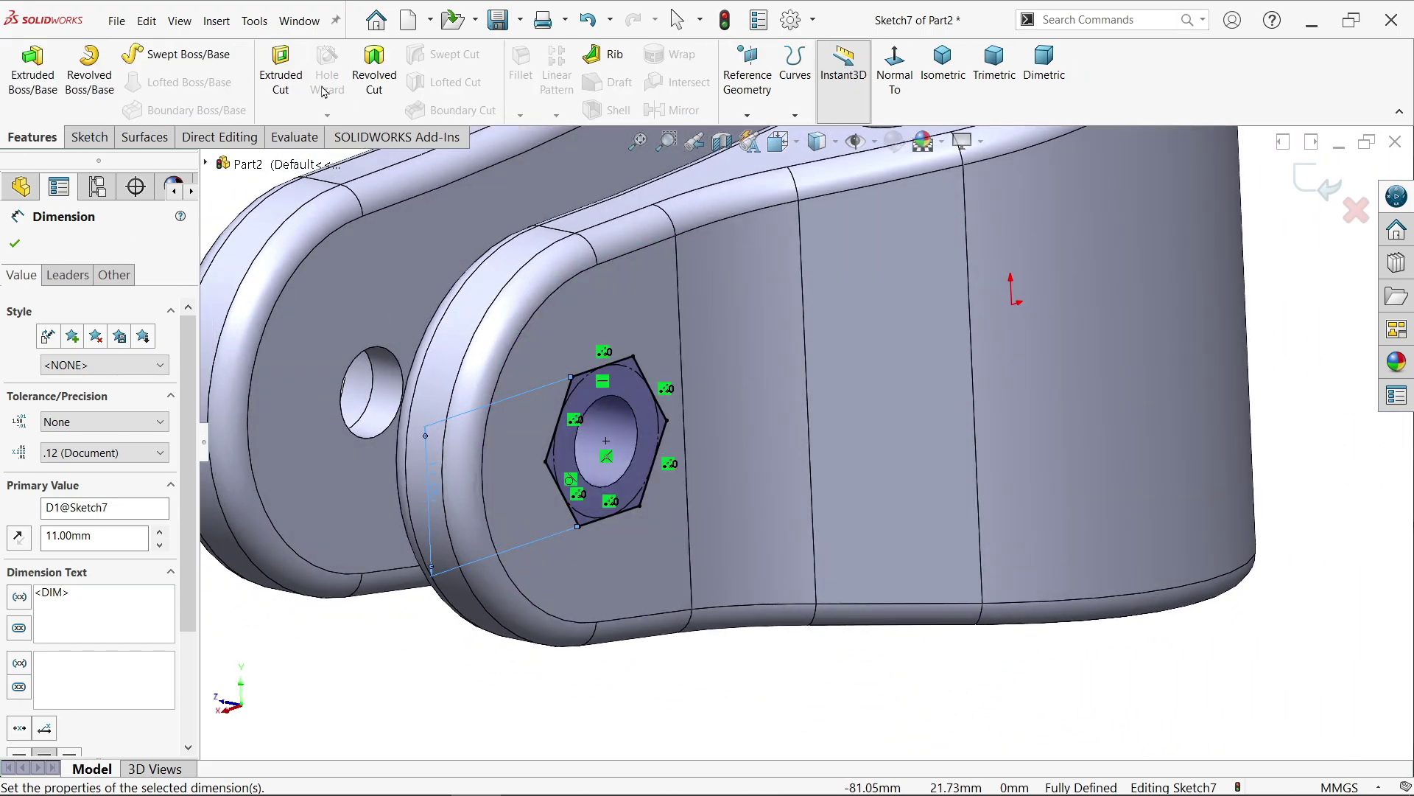
Step: Cut the hexagon into the lug as a Blind pocket 4.6 mm deep
left_click(279, 80)
scroll(885, 433, "up", 5)
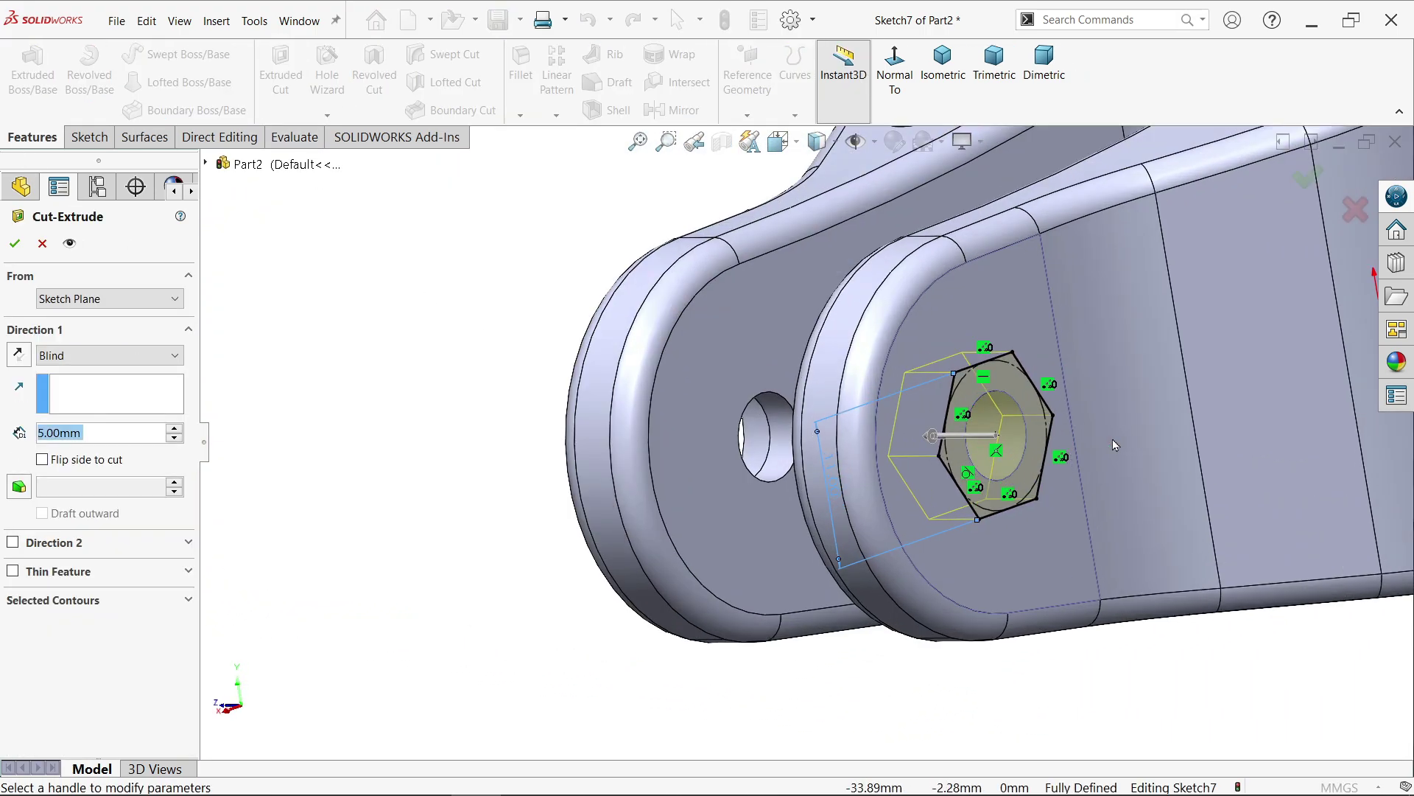
type("4.6")
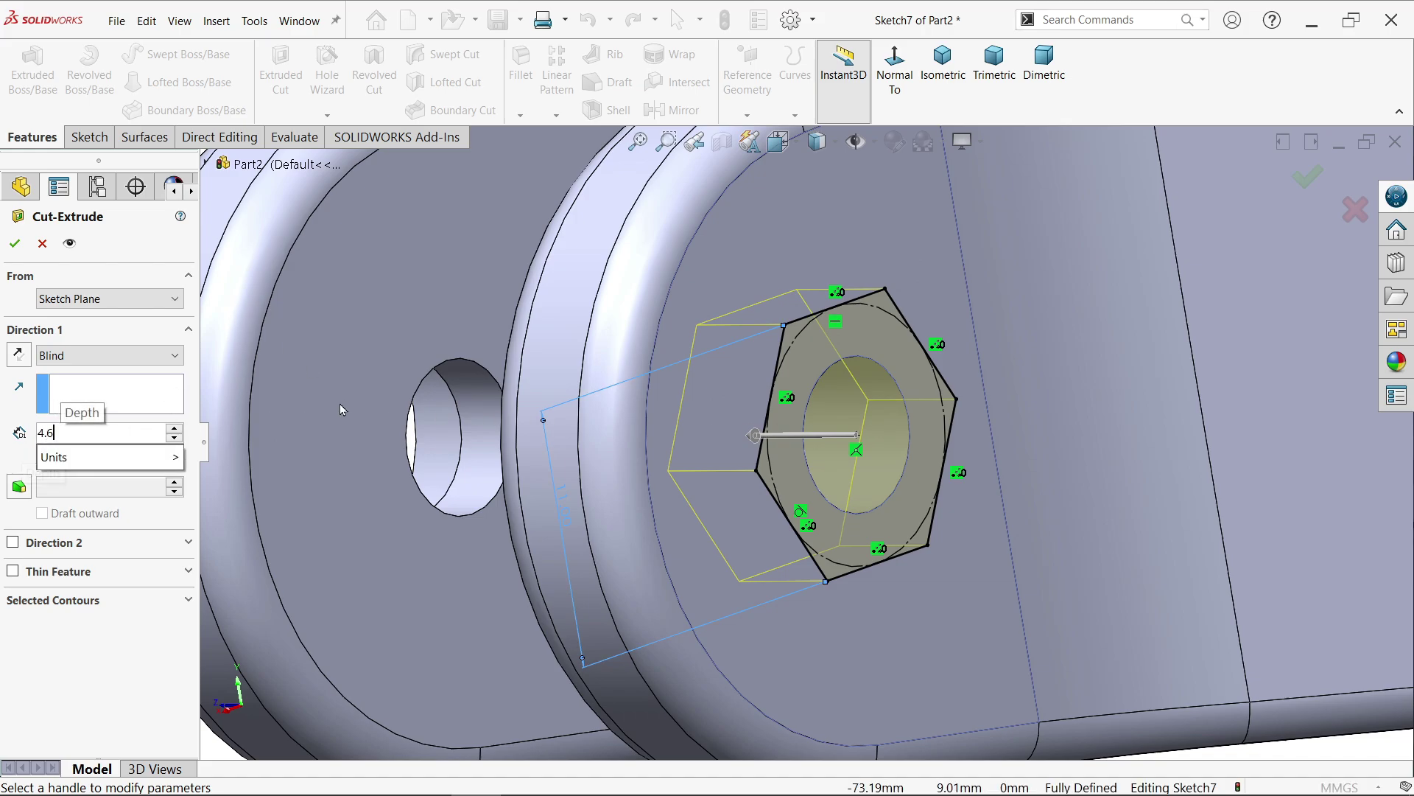
scroll(366, 461, "down", 2)
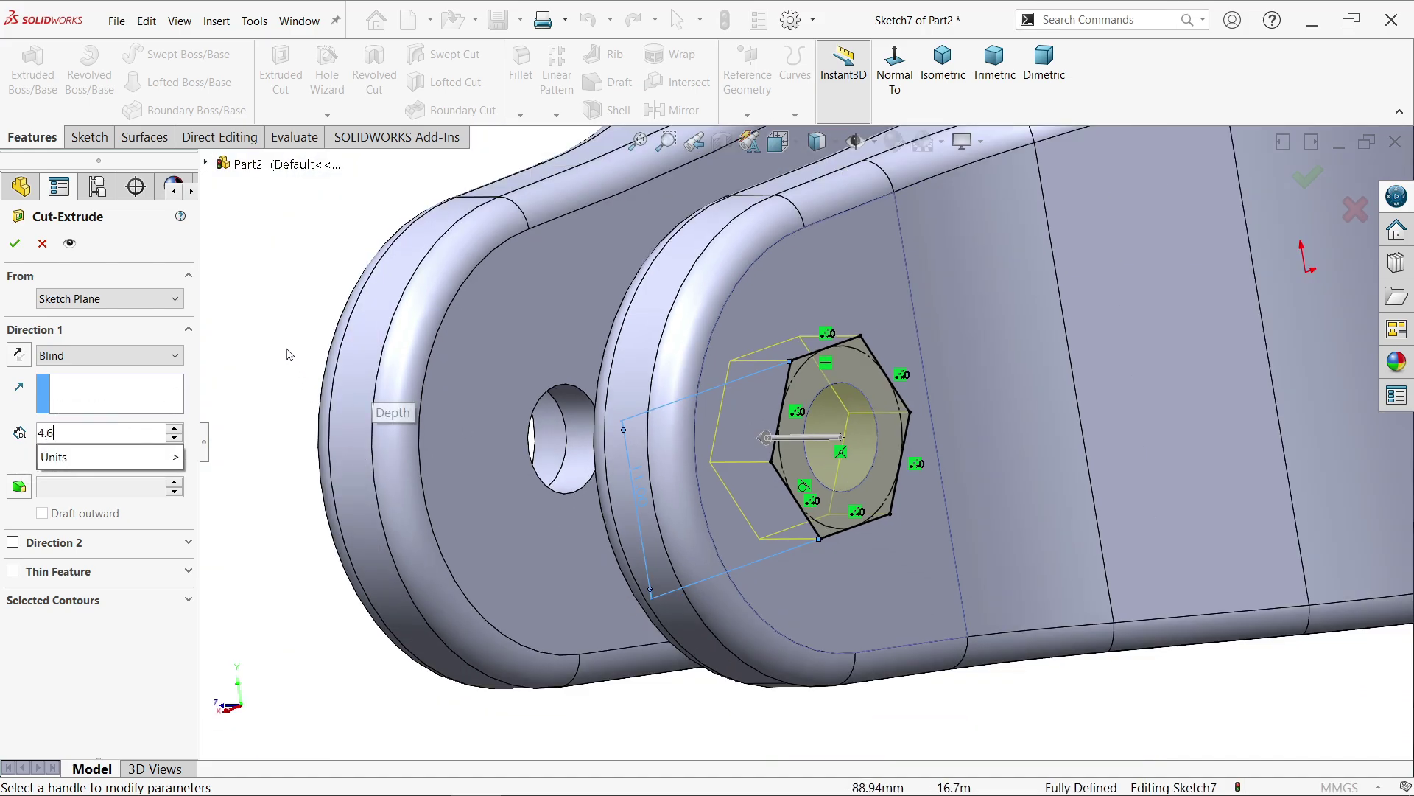
key("Return")
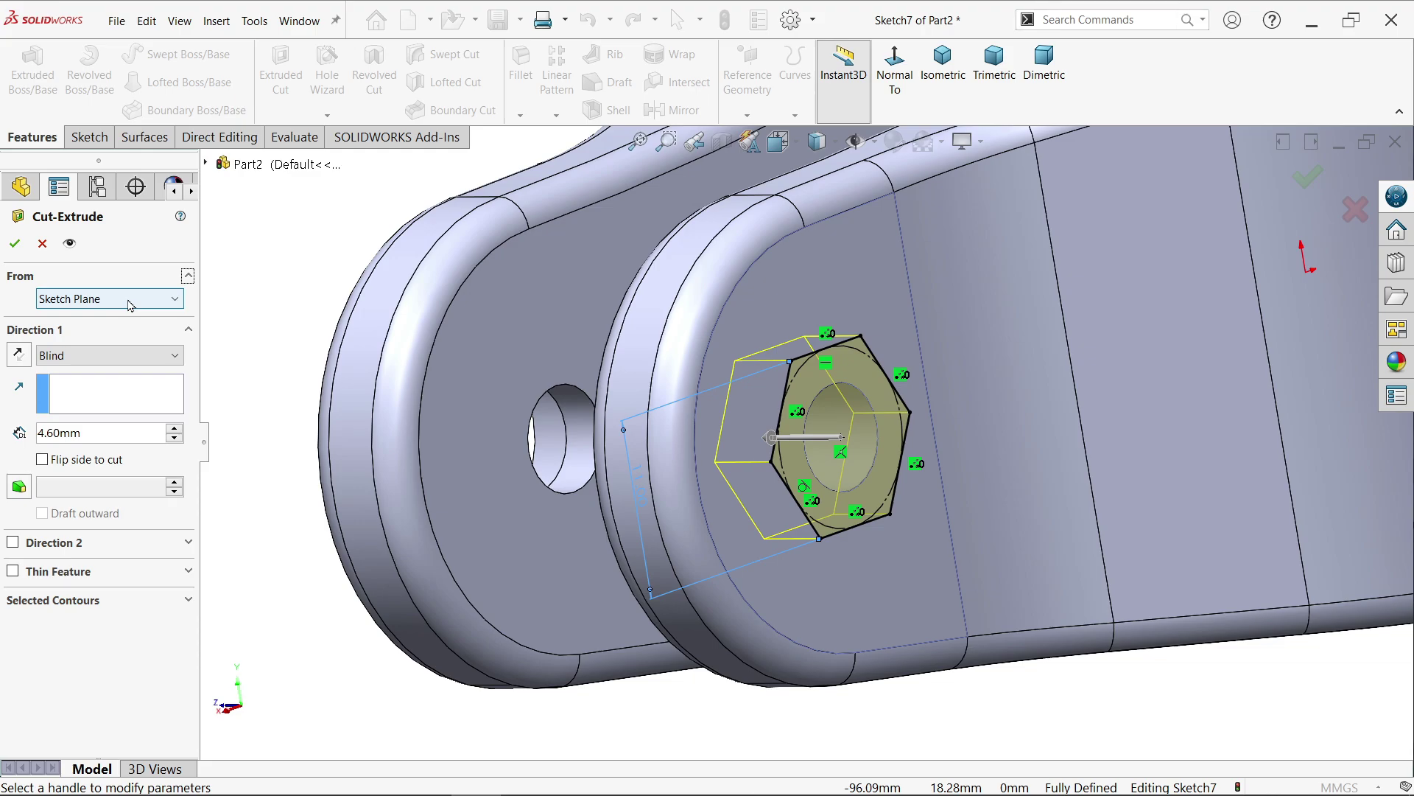
left_click(114, 356)
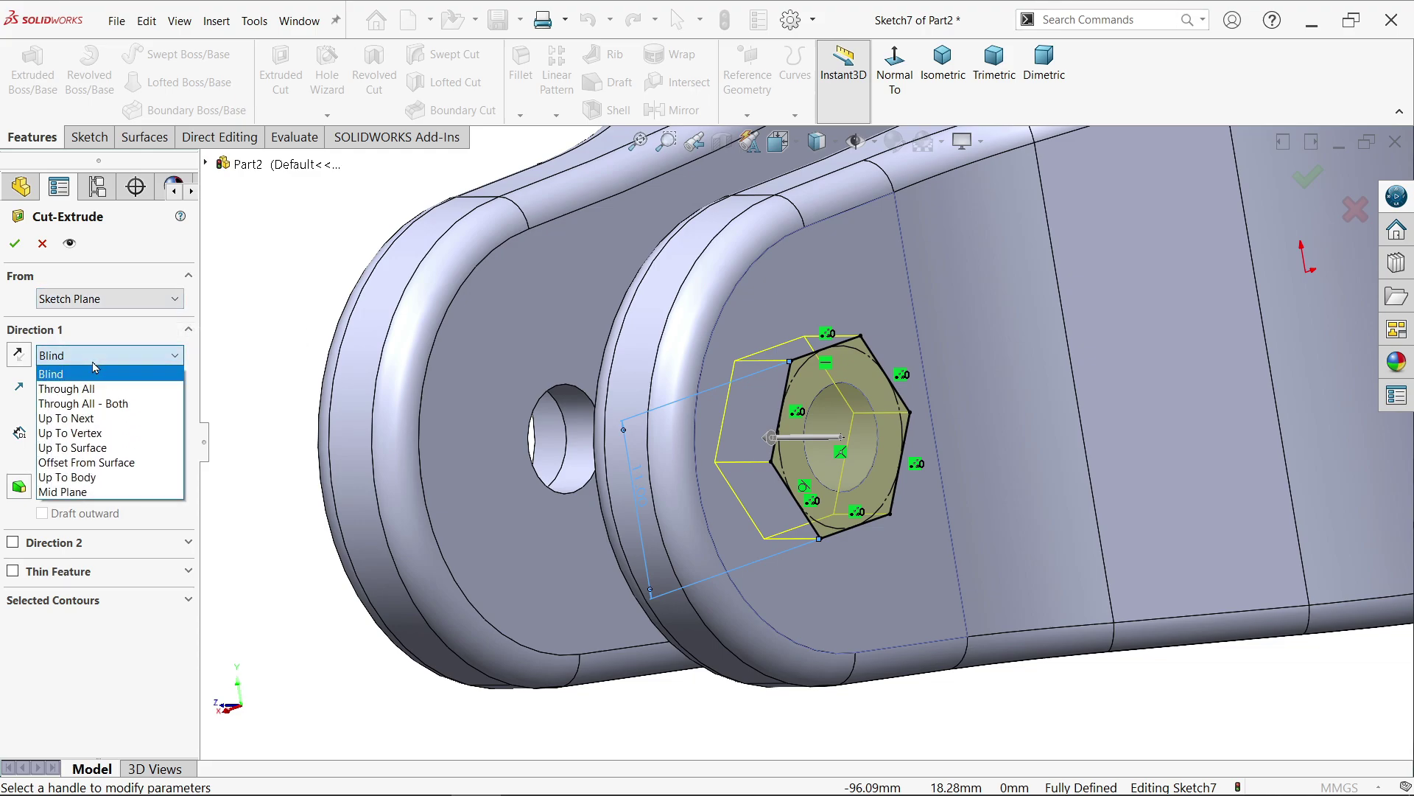
left_click(73, 372)
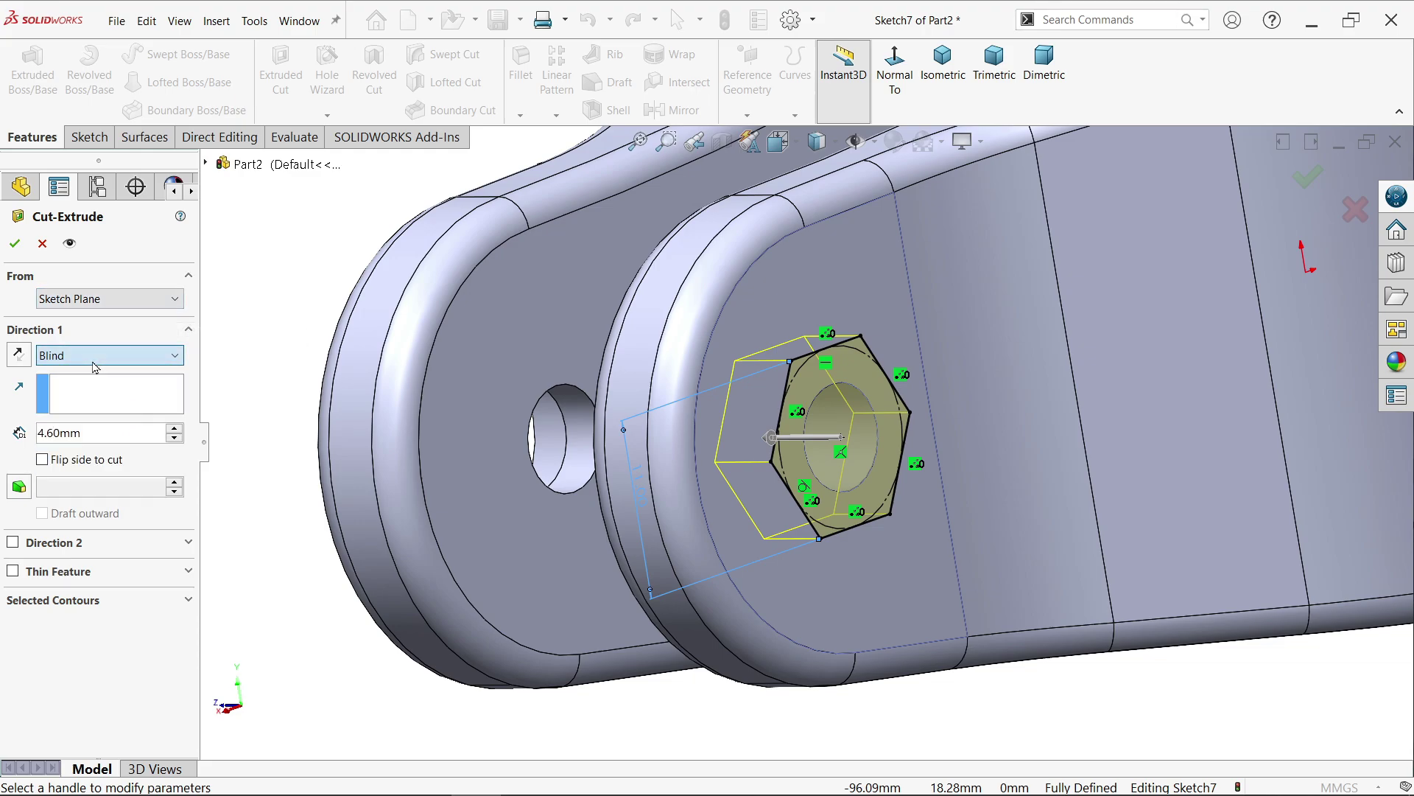
left_click(13, 251)
Step: Inspect the hex pocket, then bring up the Model Mania 2023 reference drawing
middle_click_drag(426, 379, 392, 361)
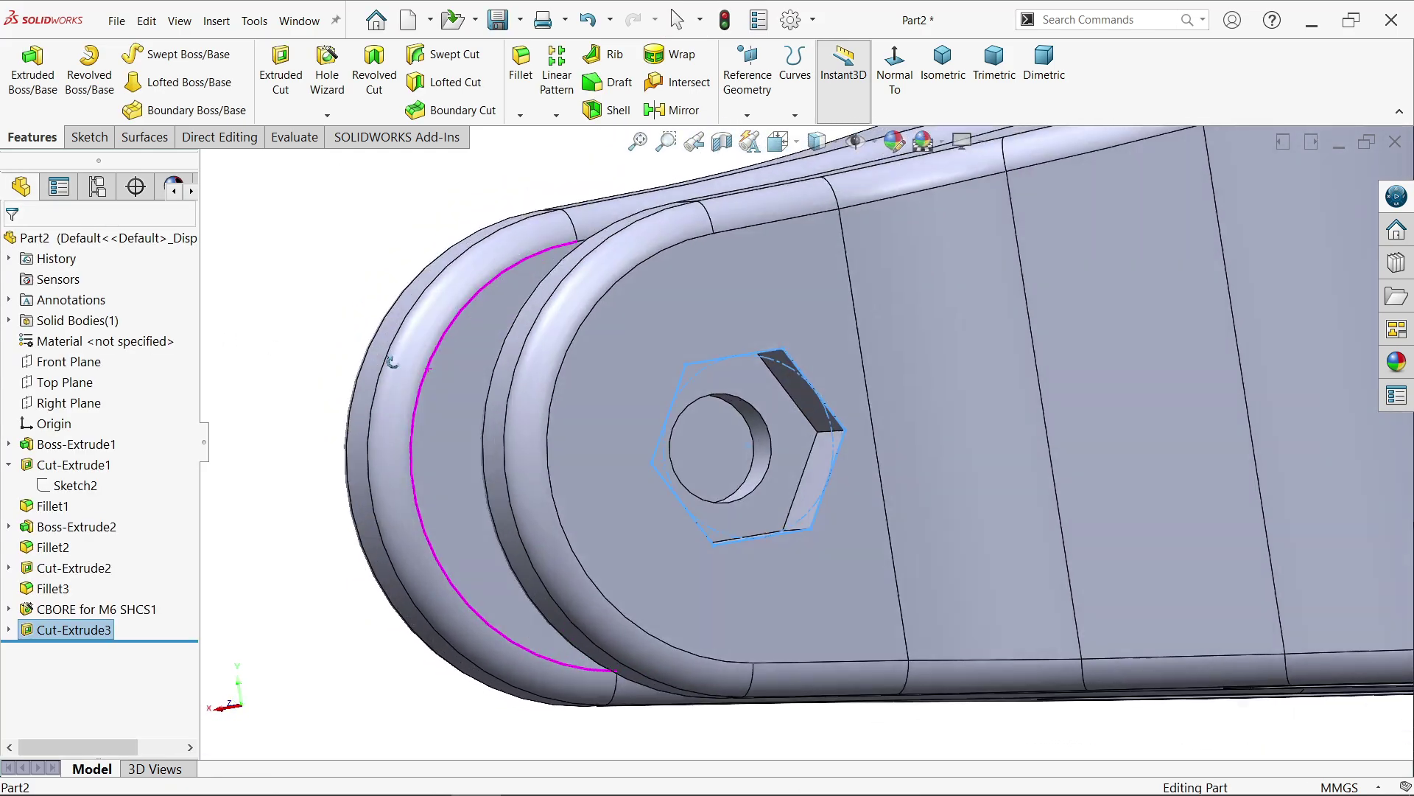
scroll(393, 361, "down", 5)
left_click(869, 325)
key("alt+Tab")
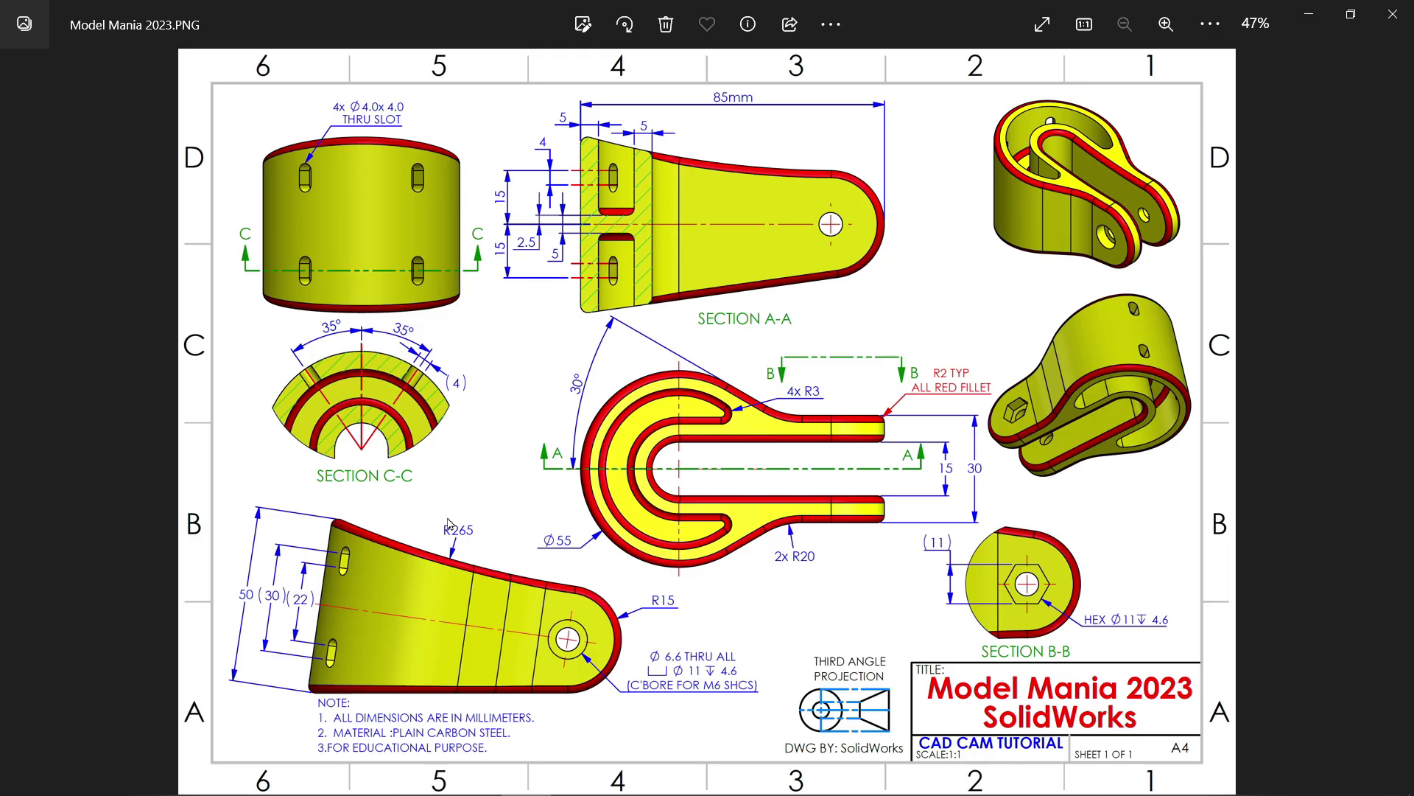
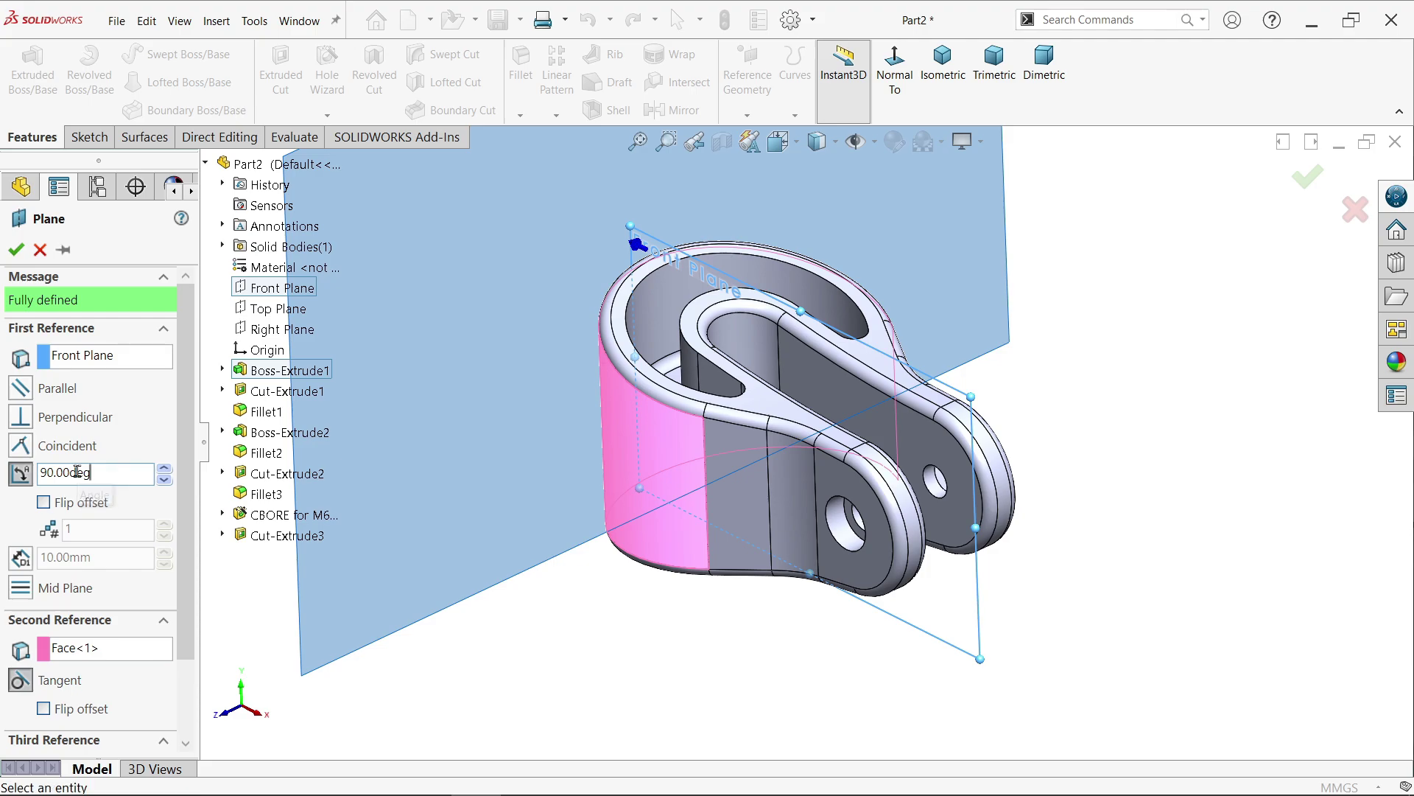
Step: Set Plane1's angle to 125° (entered as 90+35) from the Front Plane and accept the plane
left_click_drag(107, 472, 20, 475)
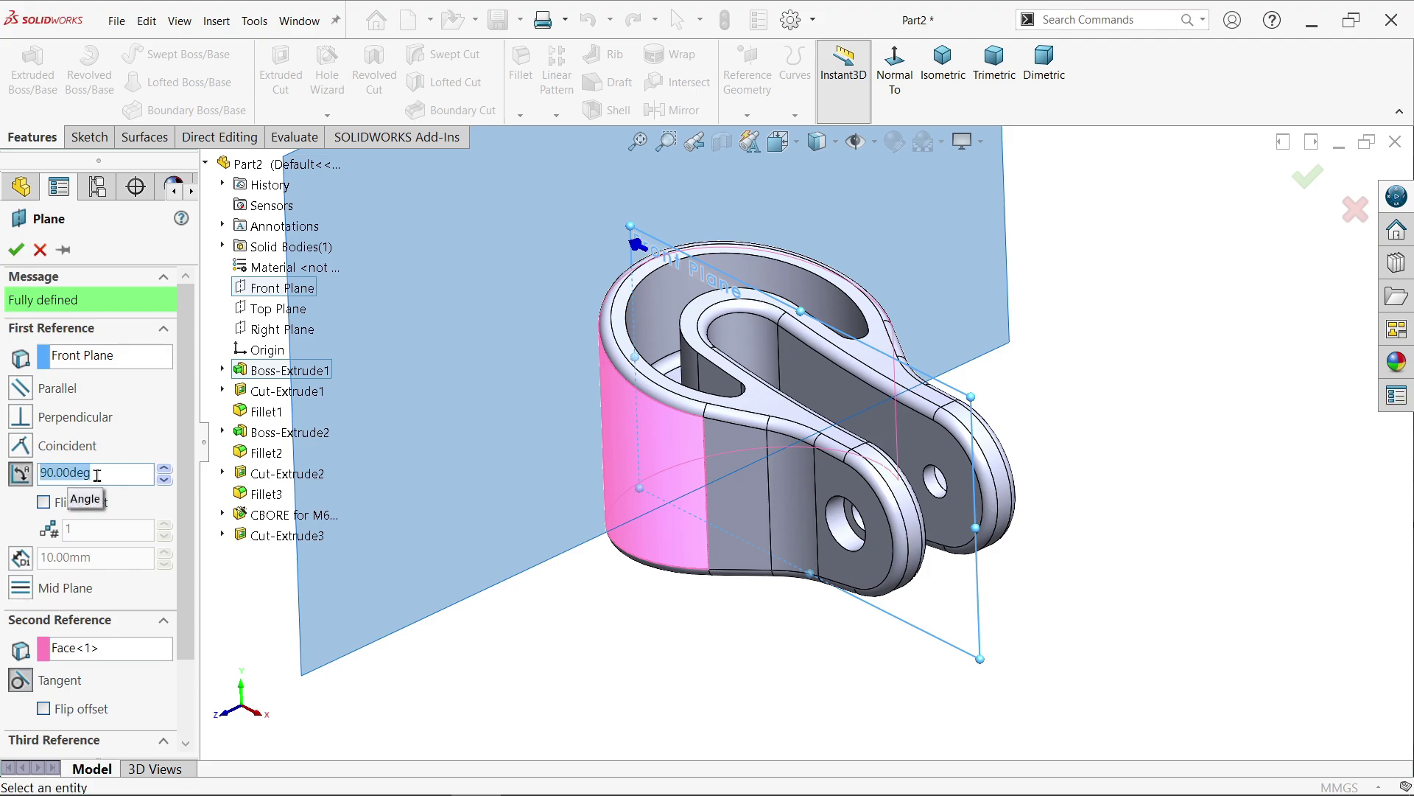
type("90+35")
key("Return")
middle_click_drag(578, 636, 682, 562)
middle_click_drag(1109, 316, 1111, 571)
scroll(692, 358, "down", 3)
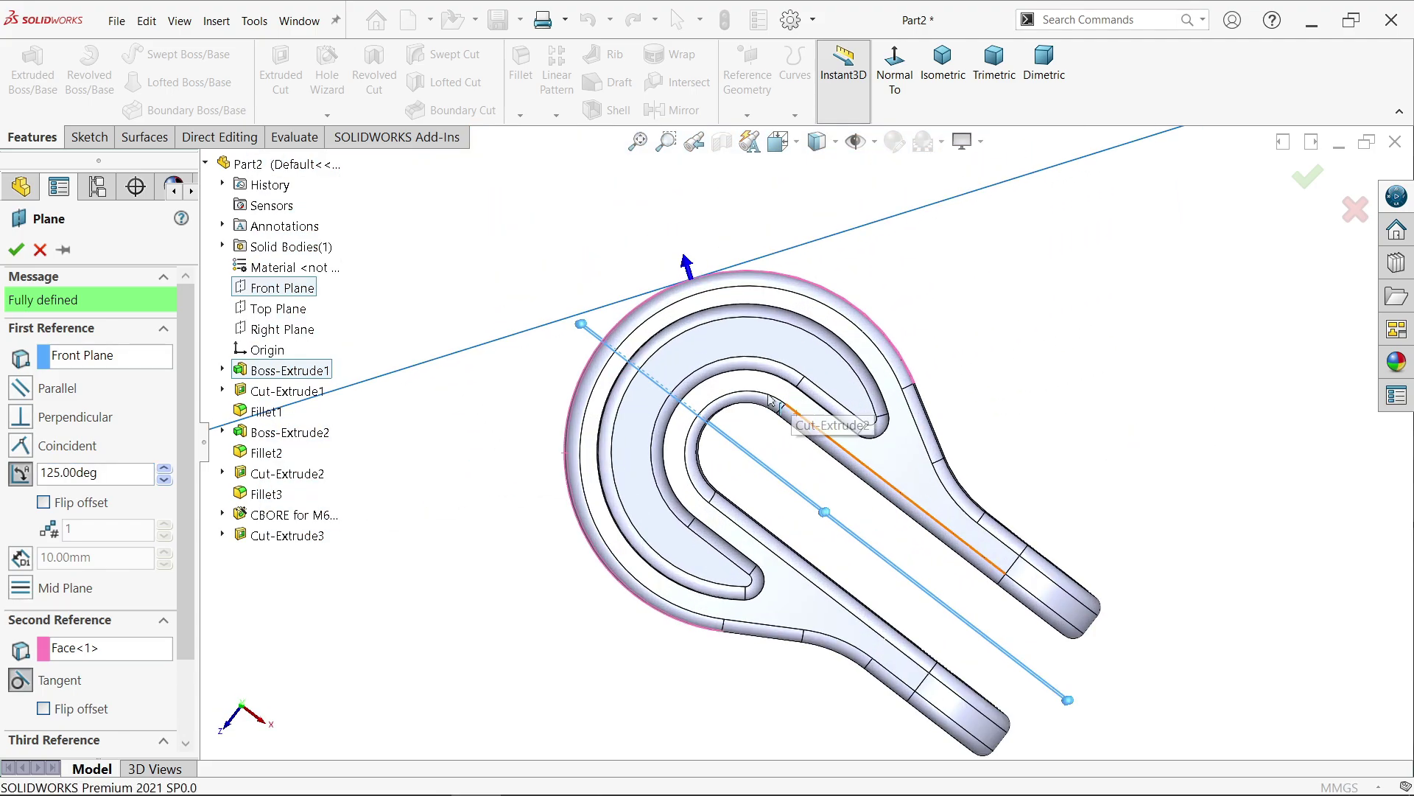
left_click(15, 249)
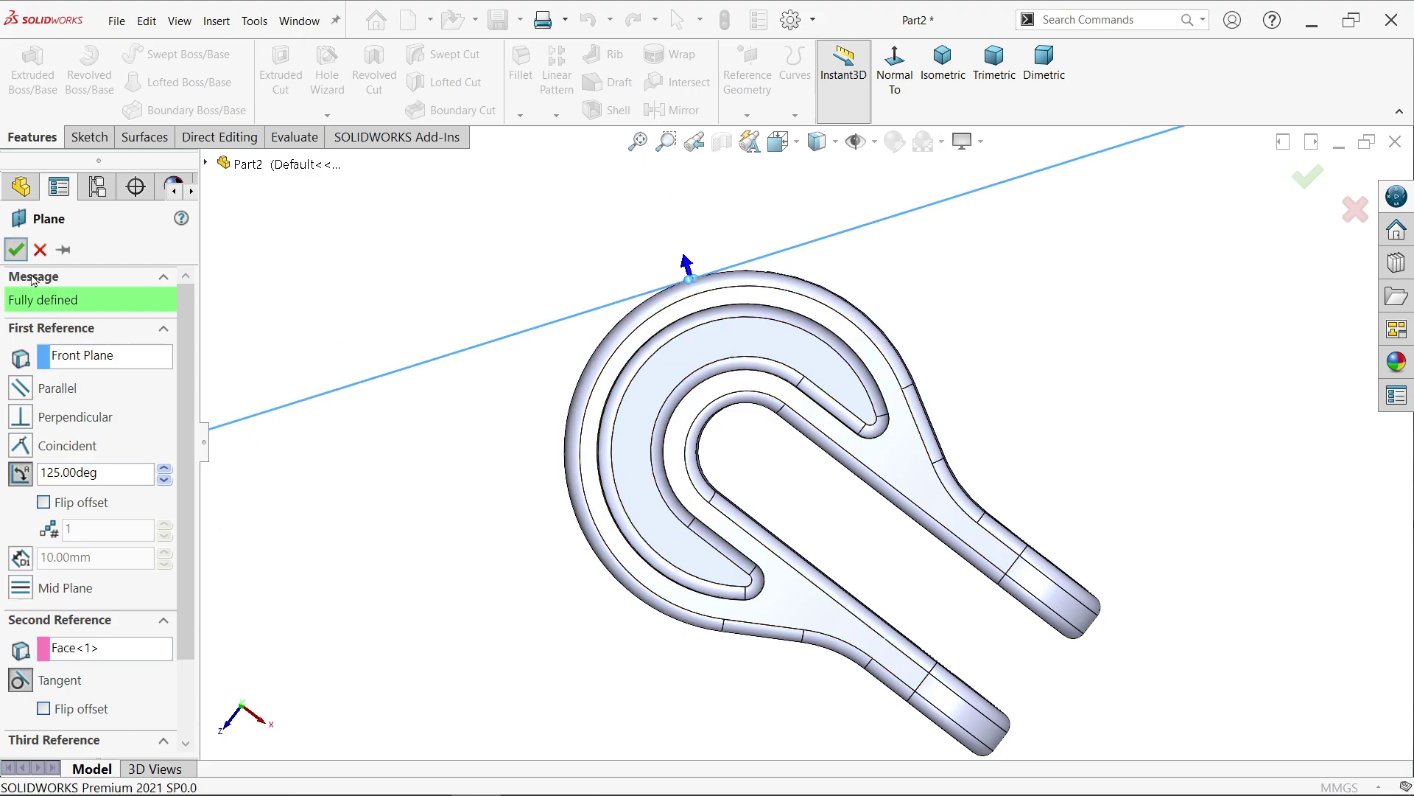
left_click(89, 138)
Step: Draw a straight slot on Plane1 to the left of the origin
left_click(23, 70)
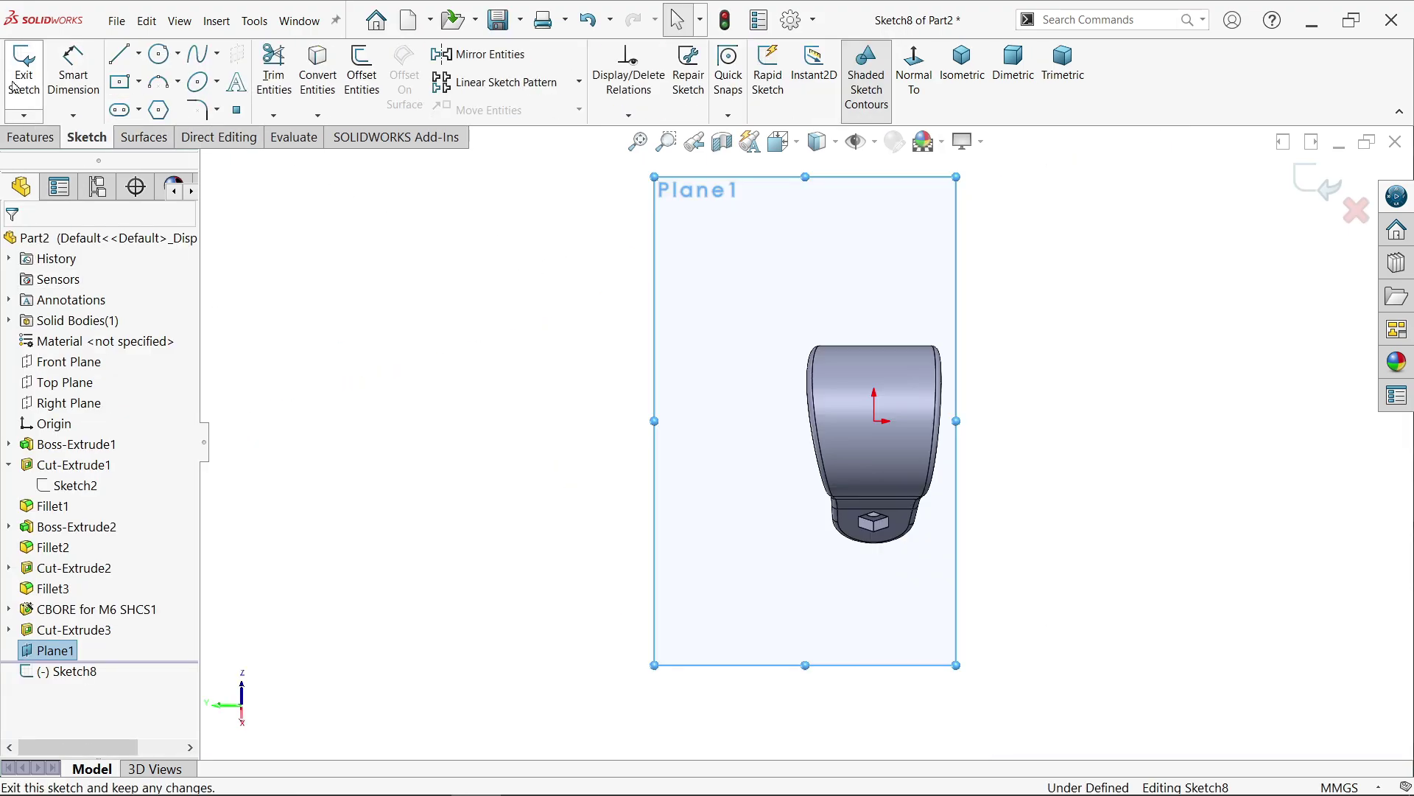
scroll(811, 456, "down", 3)
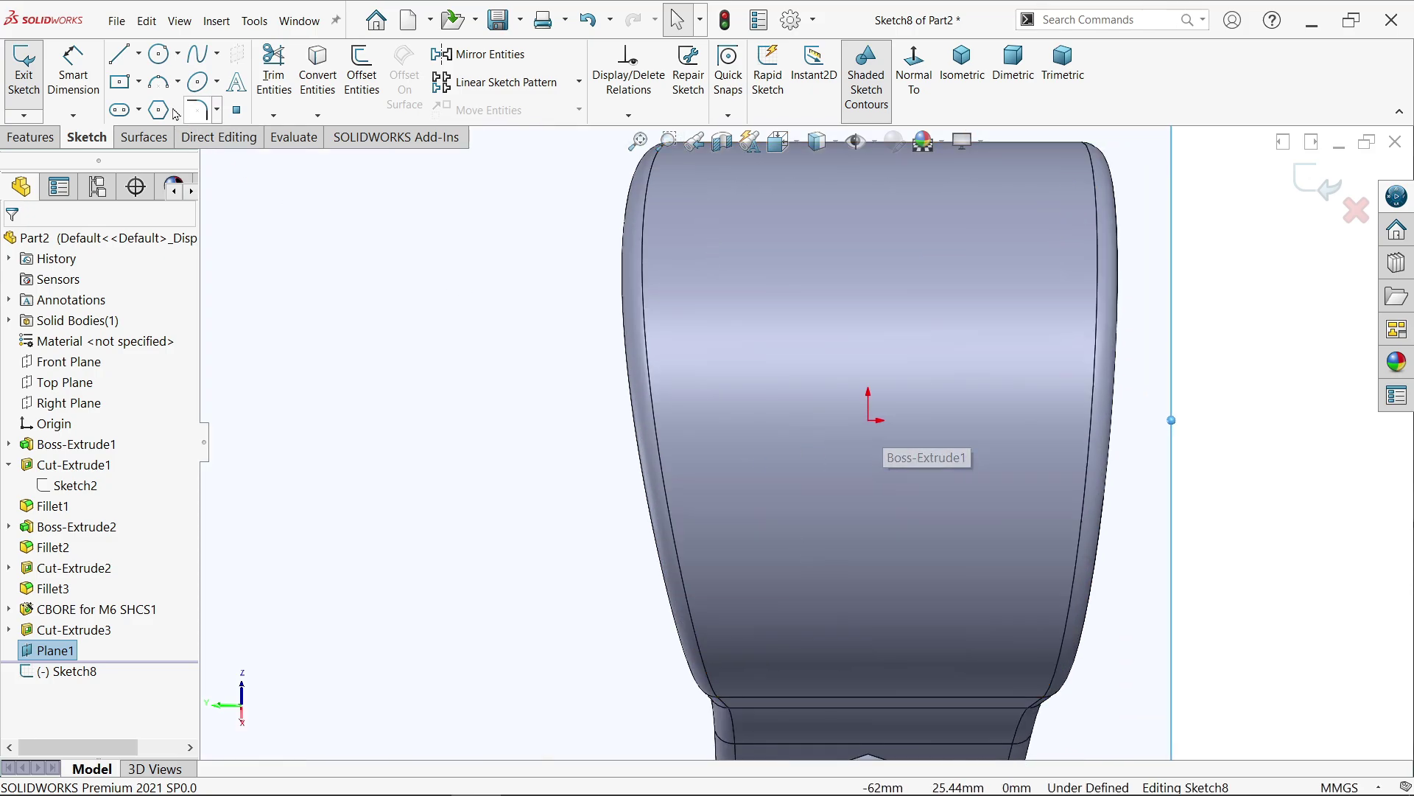
left_click(140, 112)
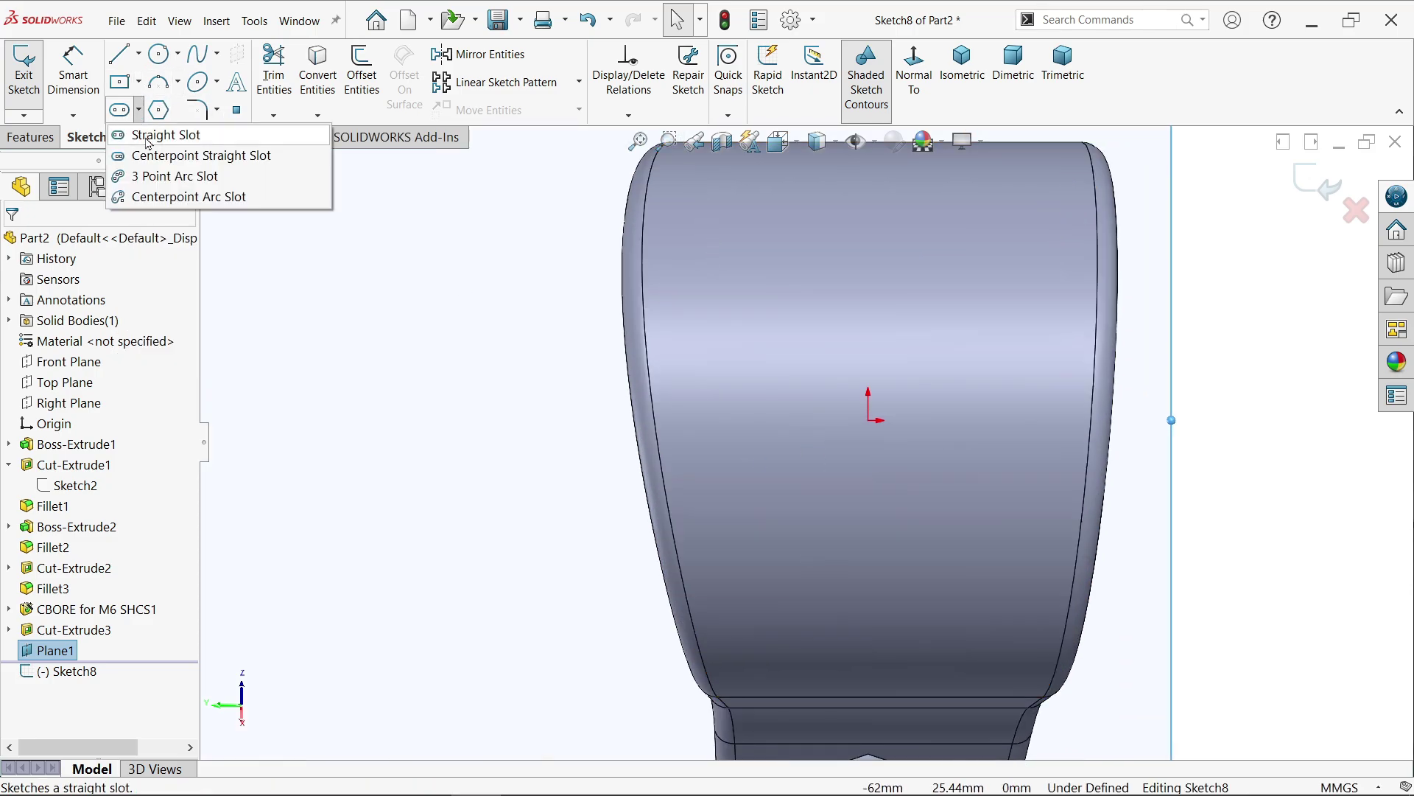
left_click(157, 136)
scroll(692, 442, "down", 2)
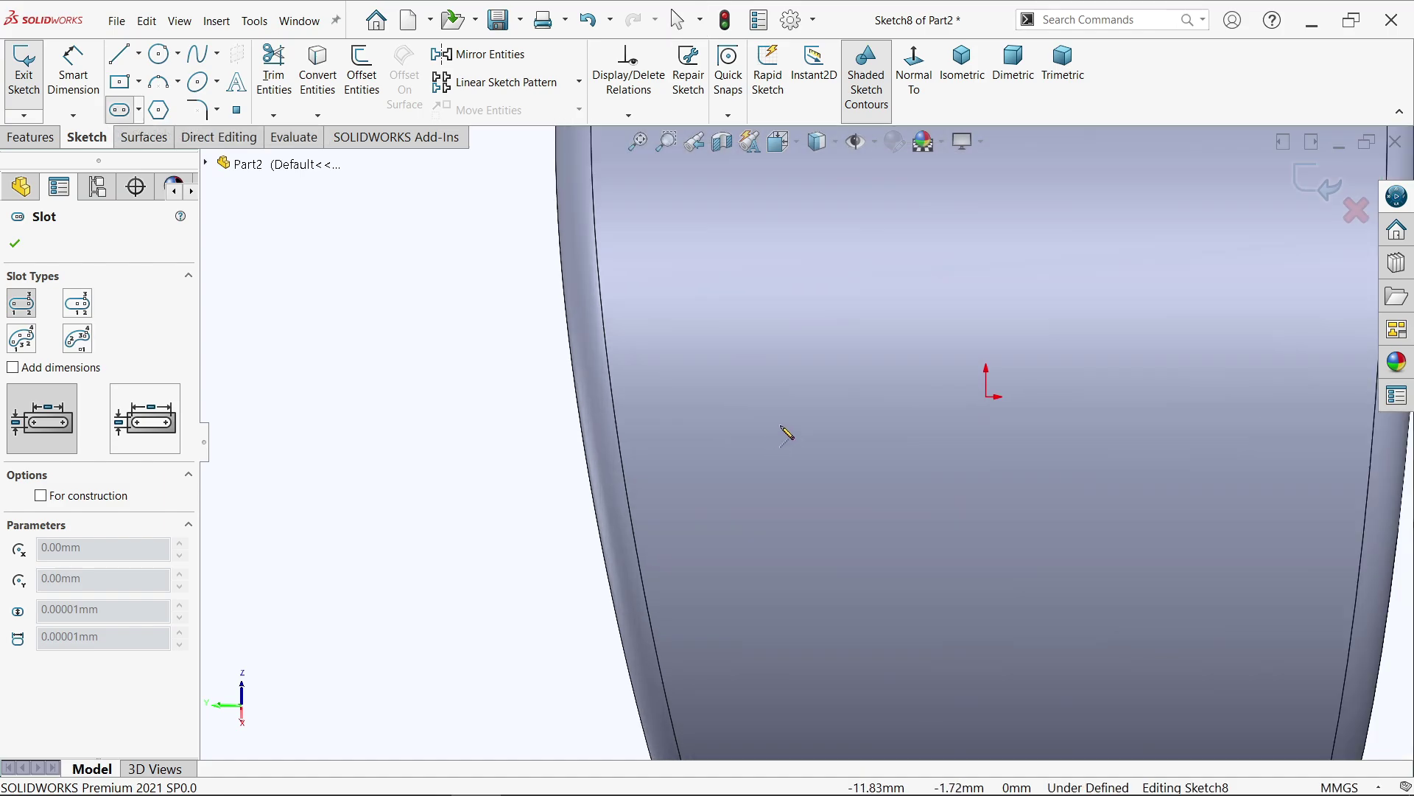
left_click(831, 405)
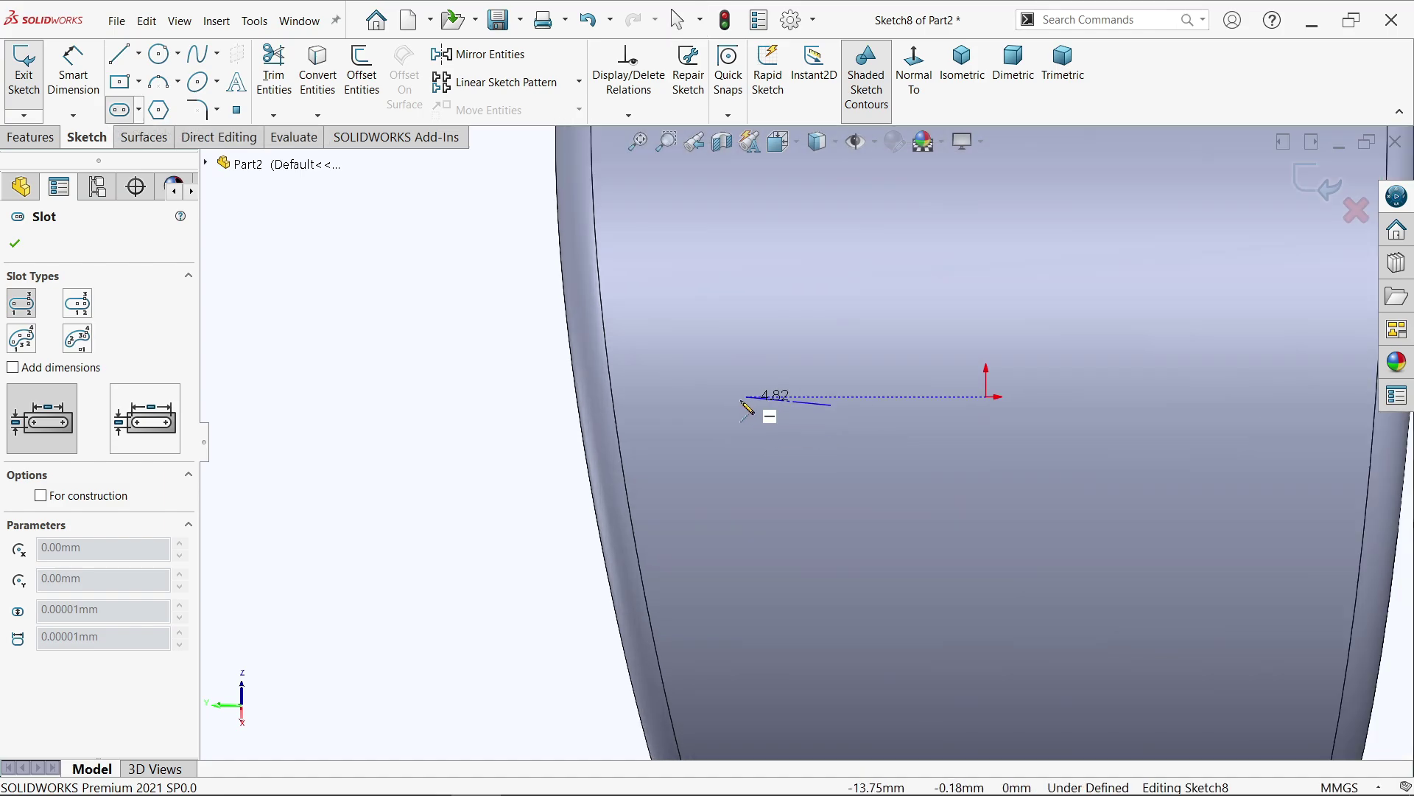
left_click(687, 405)
left_click(758, 364)
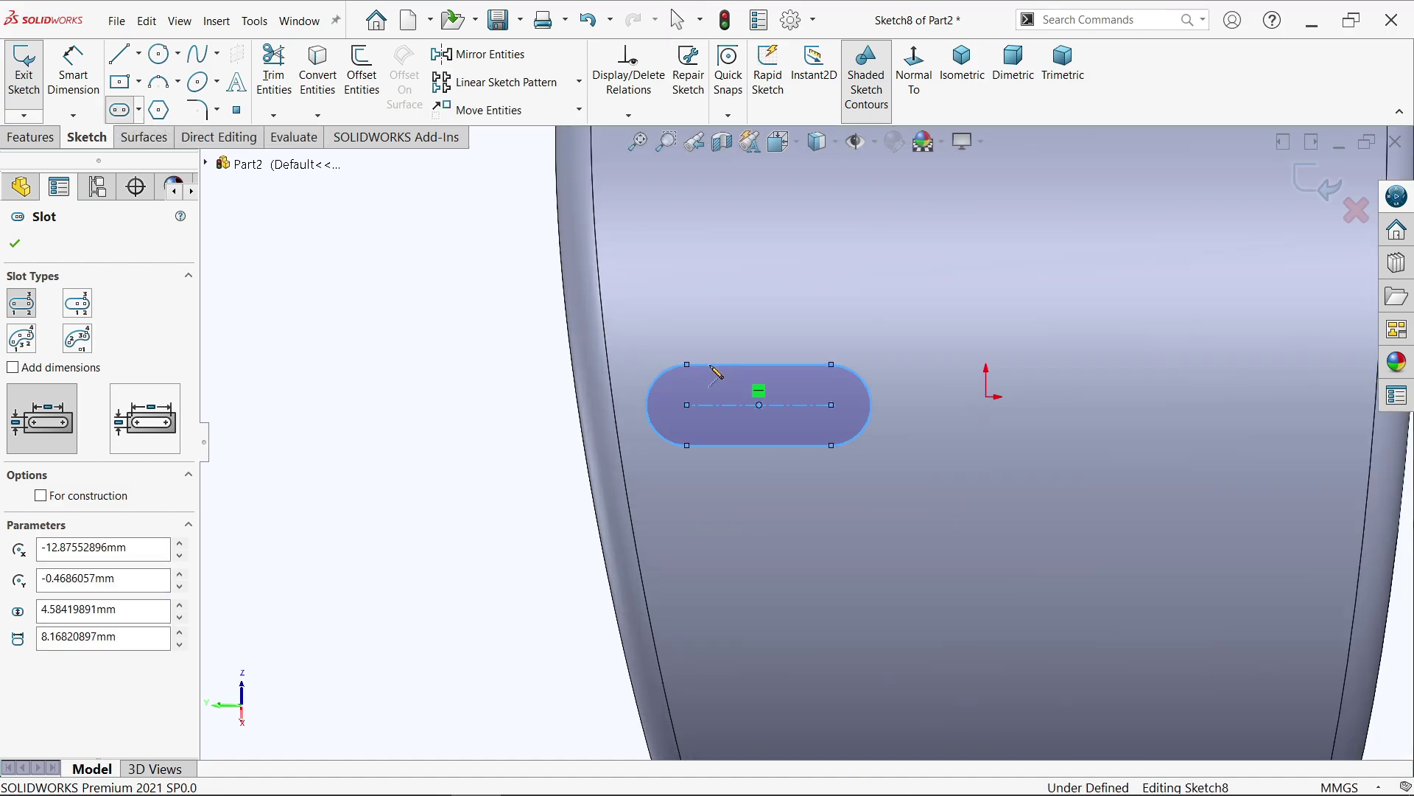
Step: Dimension the slot: 4 mm length, R2 end radius, 15 mm from the origin
left_click(73, 70)
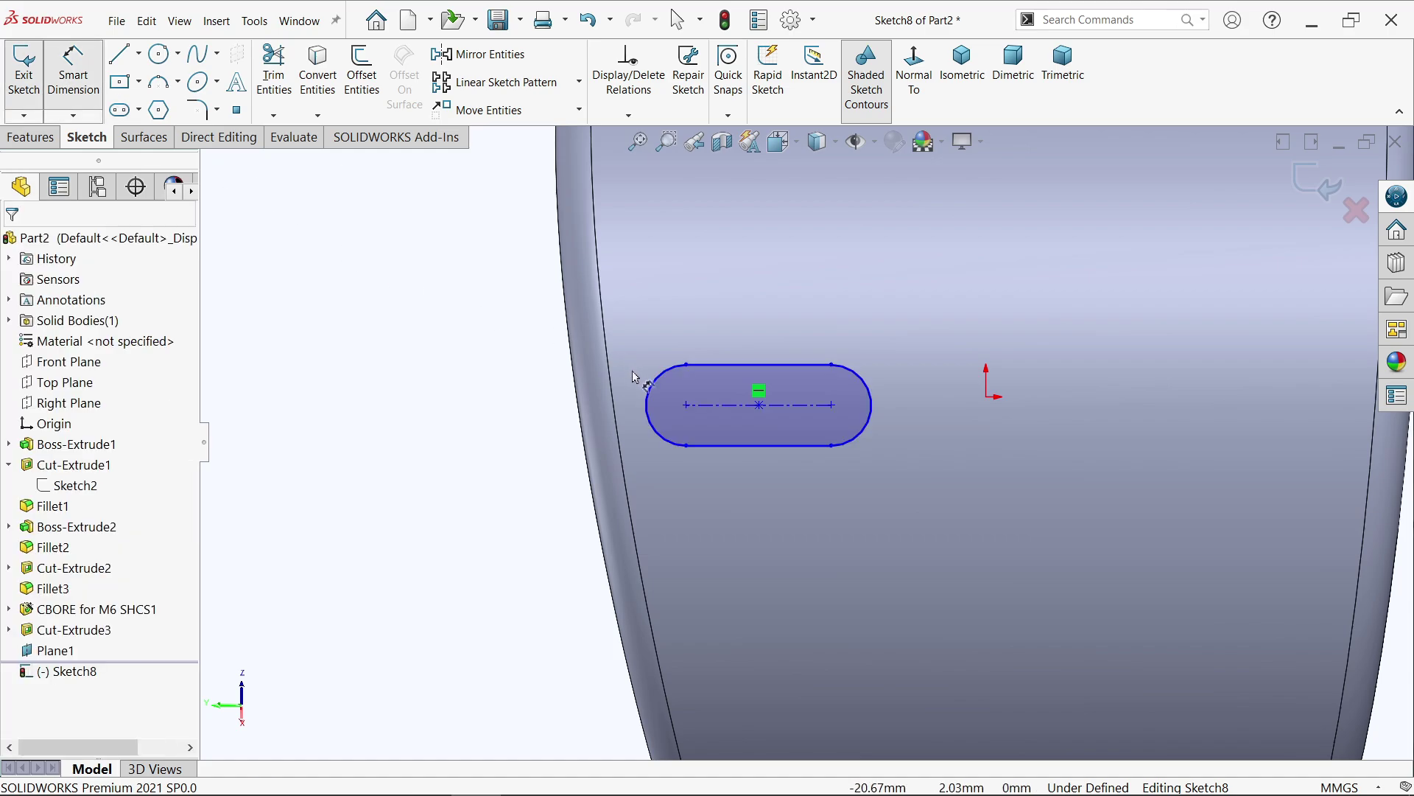
left_click(738, 404)
left_click(739, 500)
type("4")
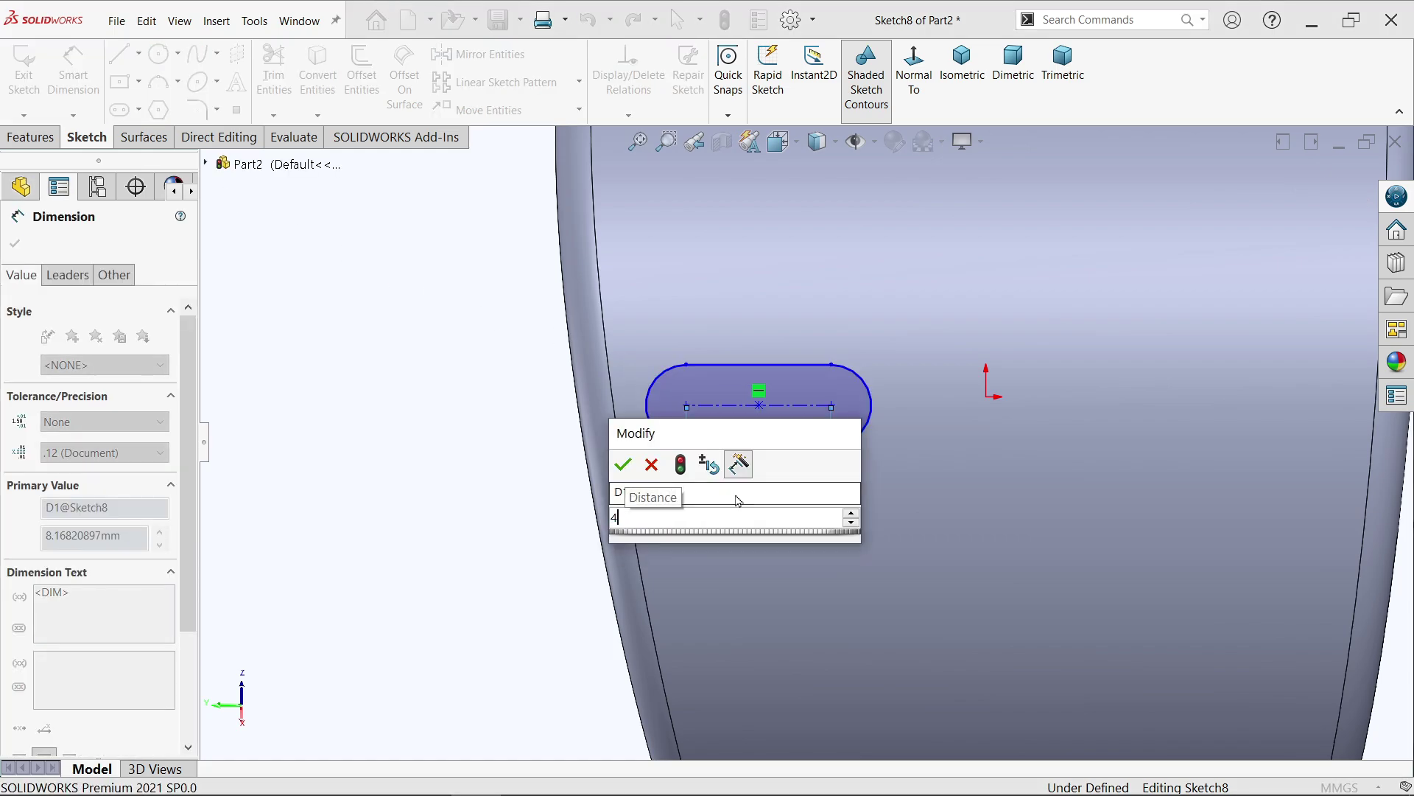
key("Return")
left_click(665, 435)
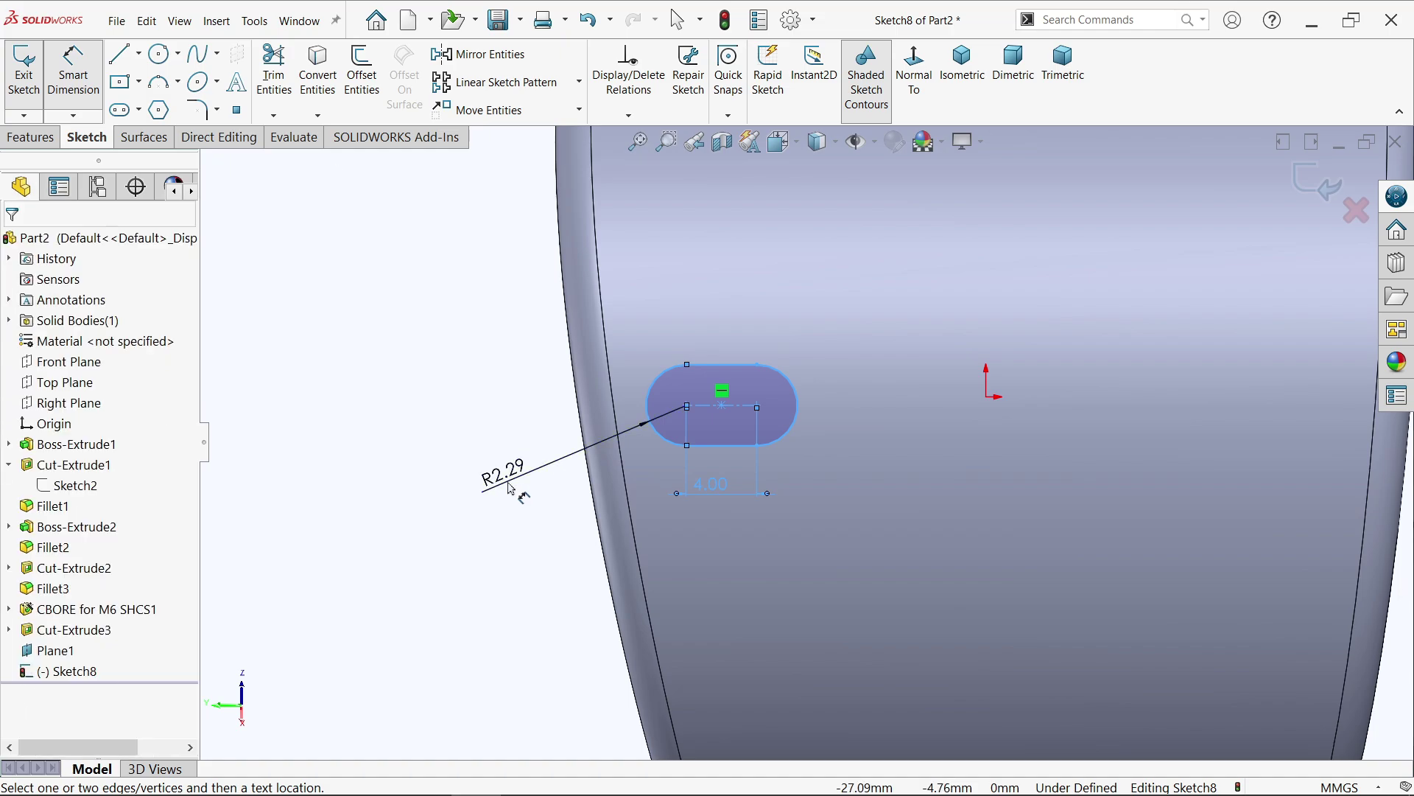
left_click(512, 489)
type("2.00mm")
key("Return")
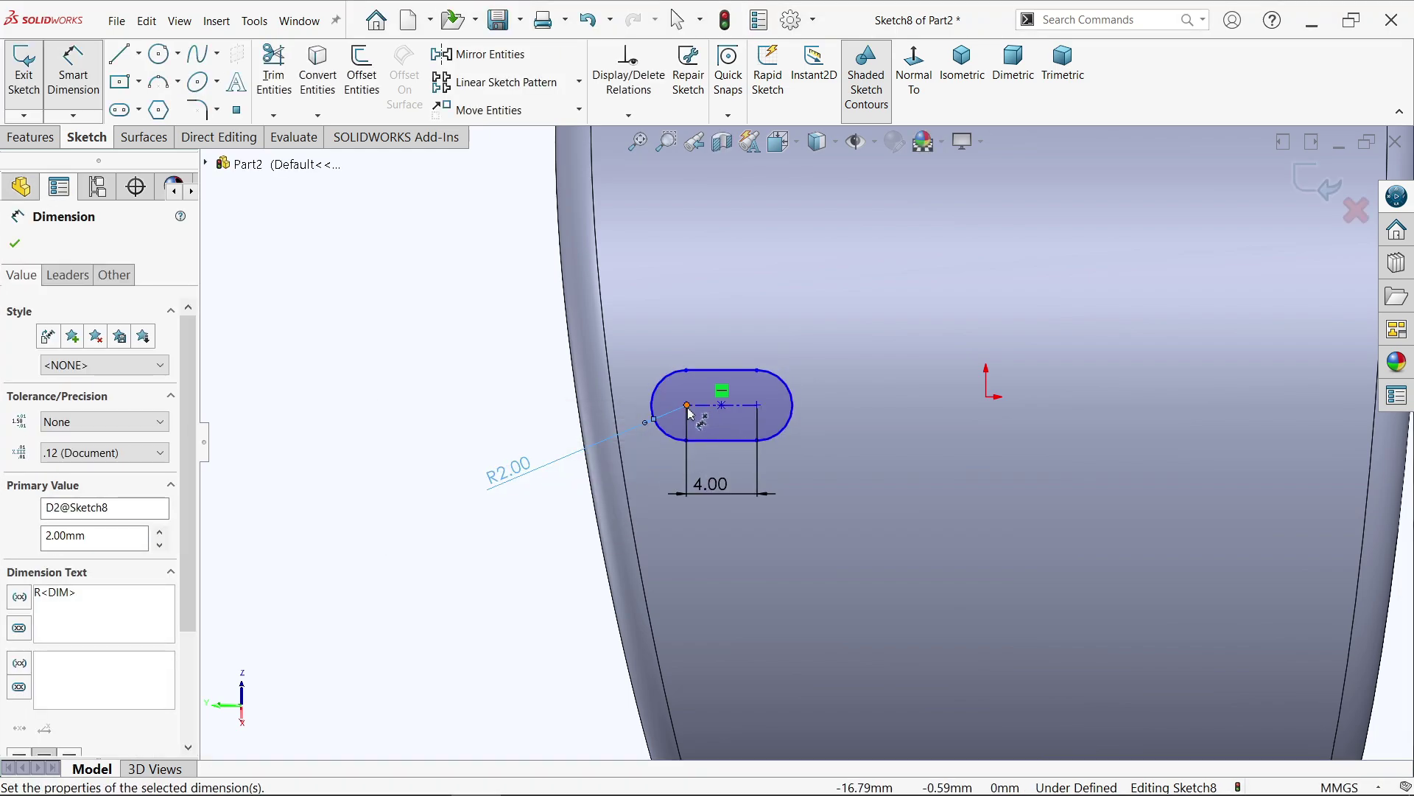
left_click(692, 411)
left_click(990, 408)
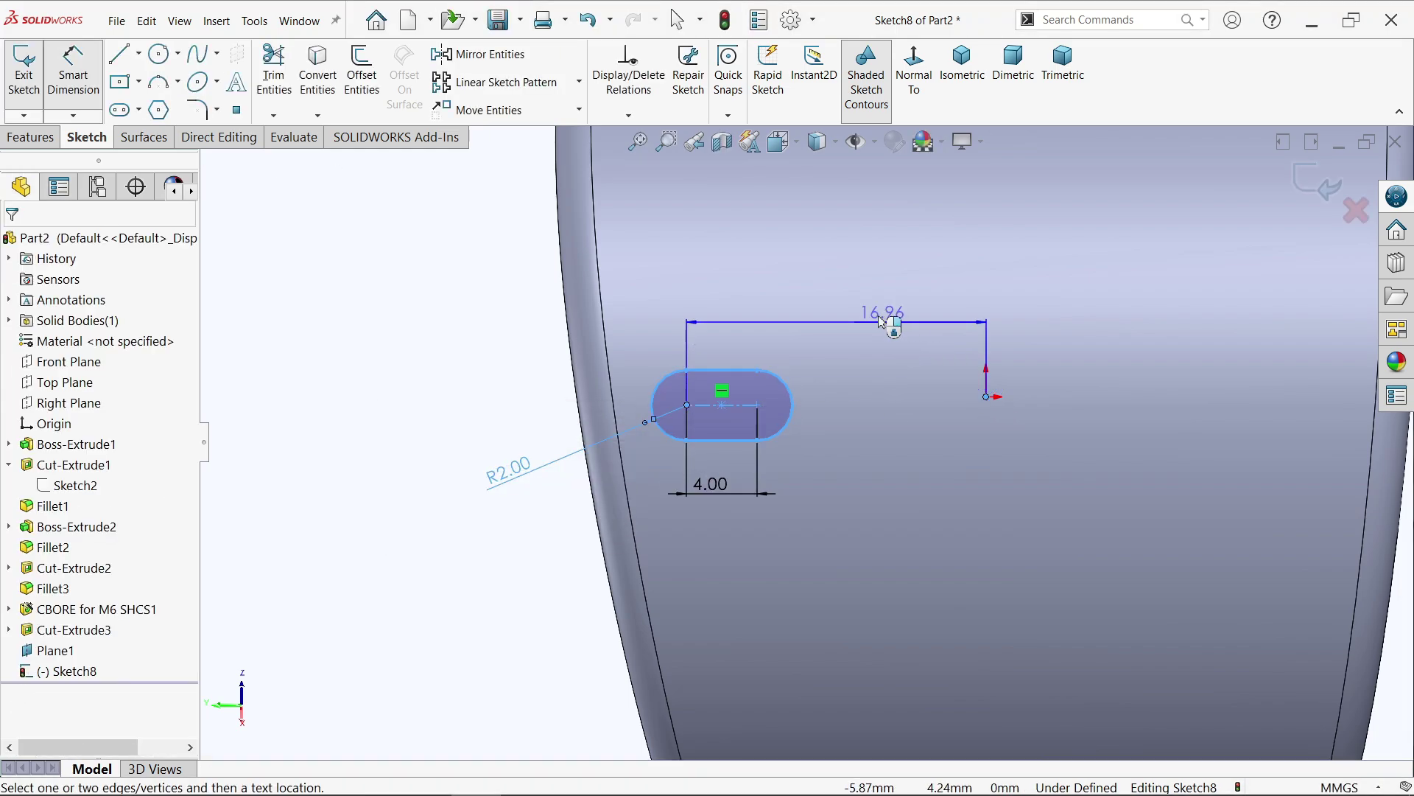
left_click(881, 272)
type("15")
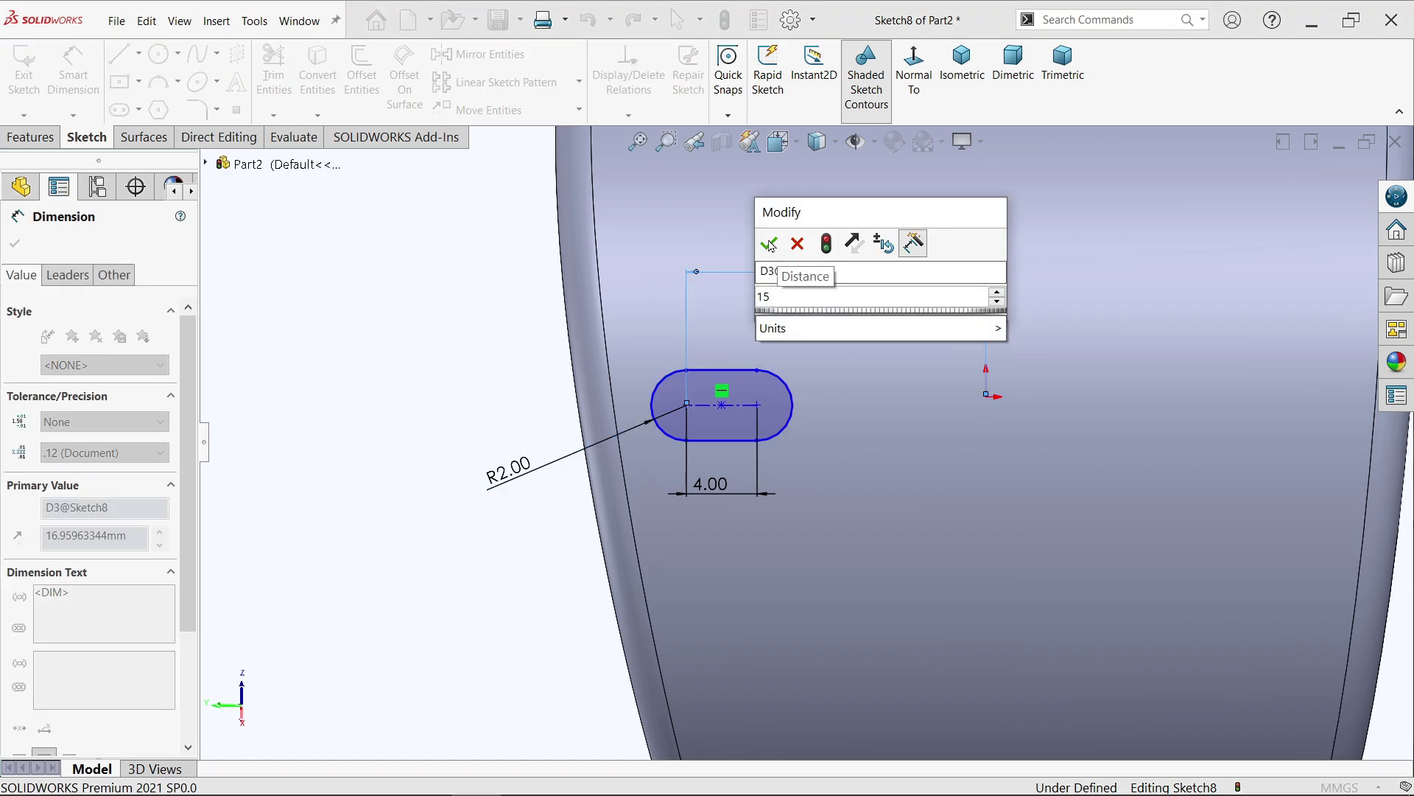
left_click(769, 243)
left_click(12, 251)
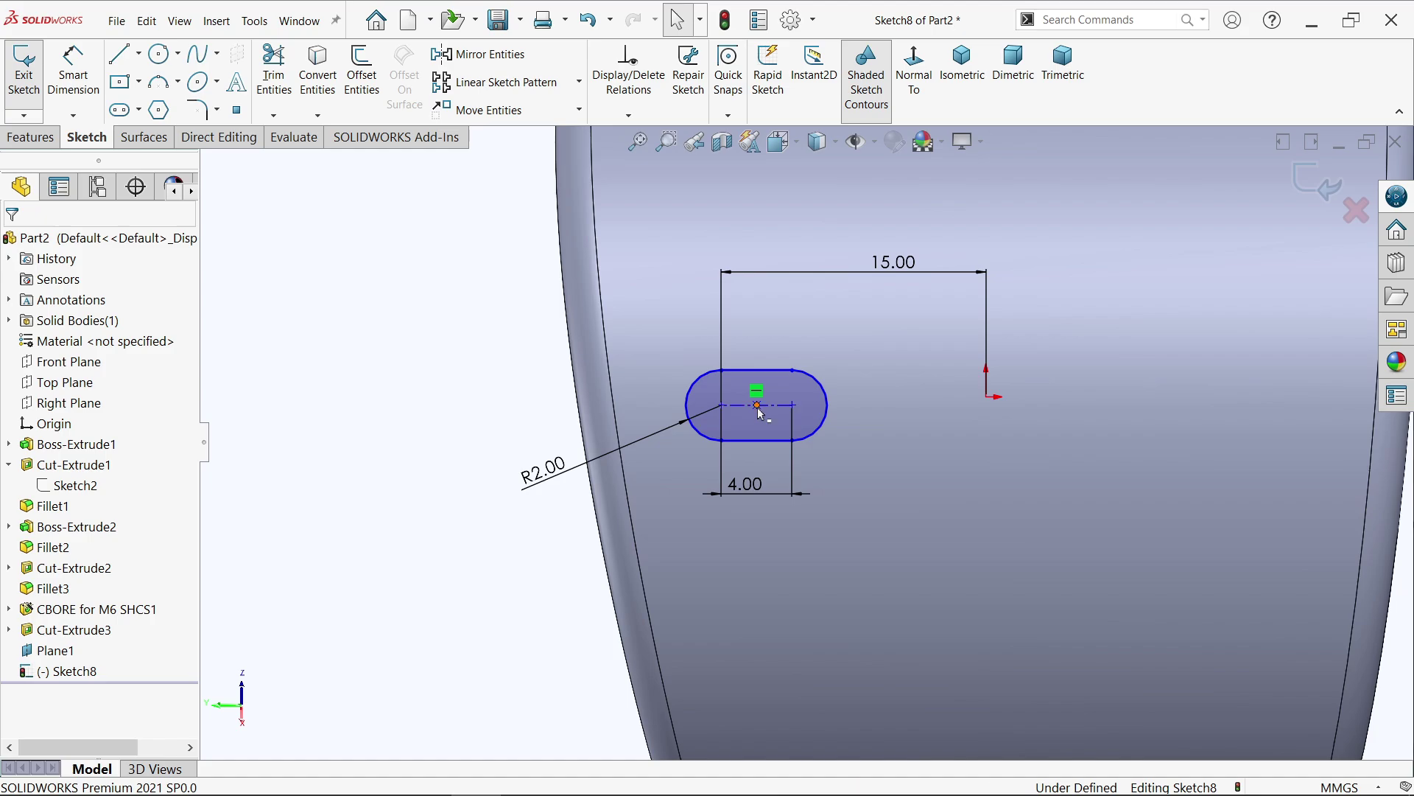
Step: Add a Horizontal relation between the slot centre and the origin
left_click(759, 409)
left_click(988, 398, "ctrl")
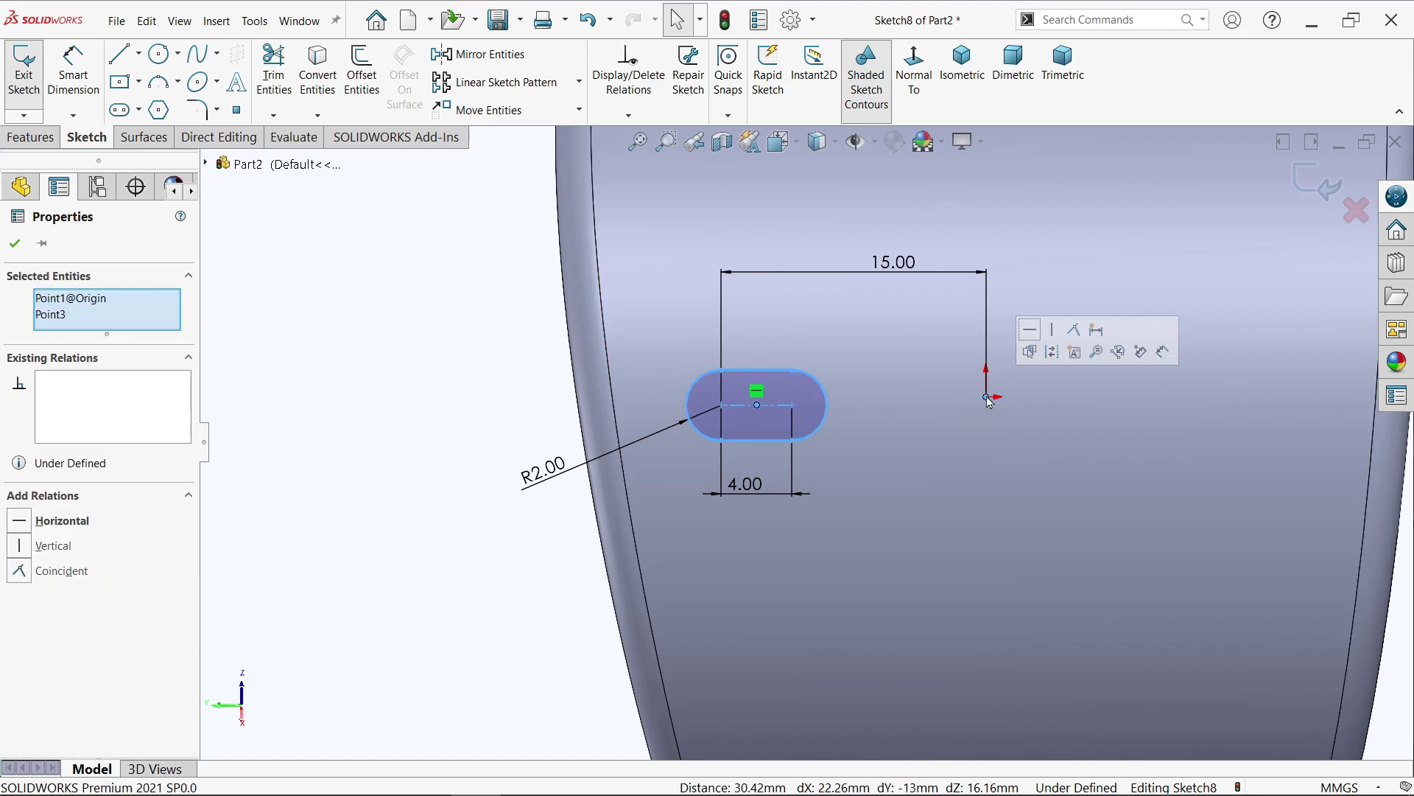
left_click(1030, 329)
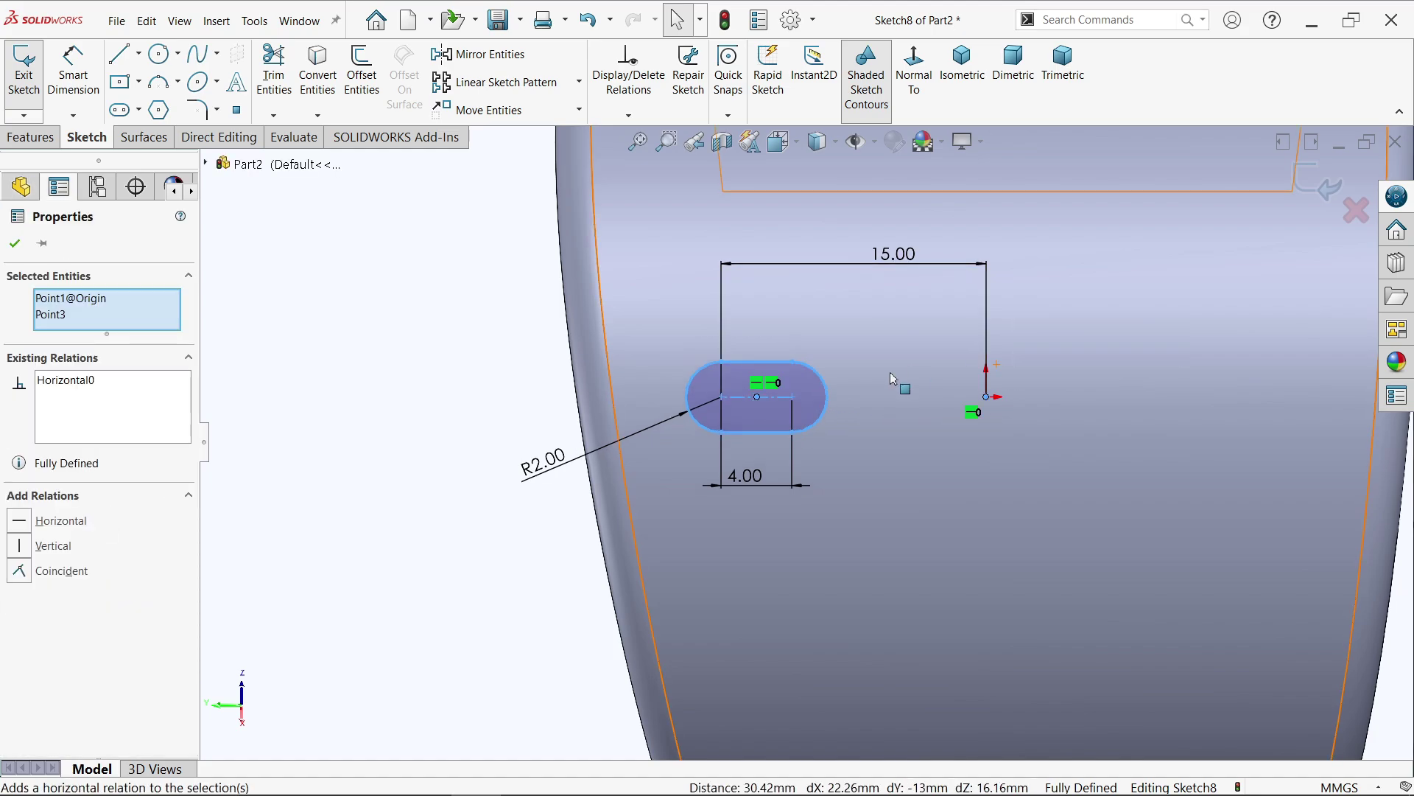
left_click(434, 335)
scroll(895, 400, "up", 4)
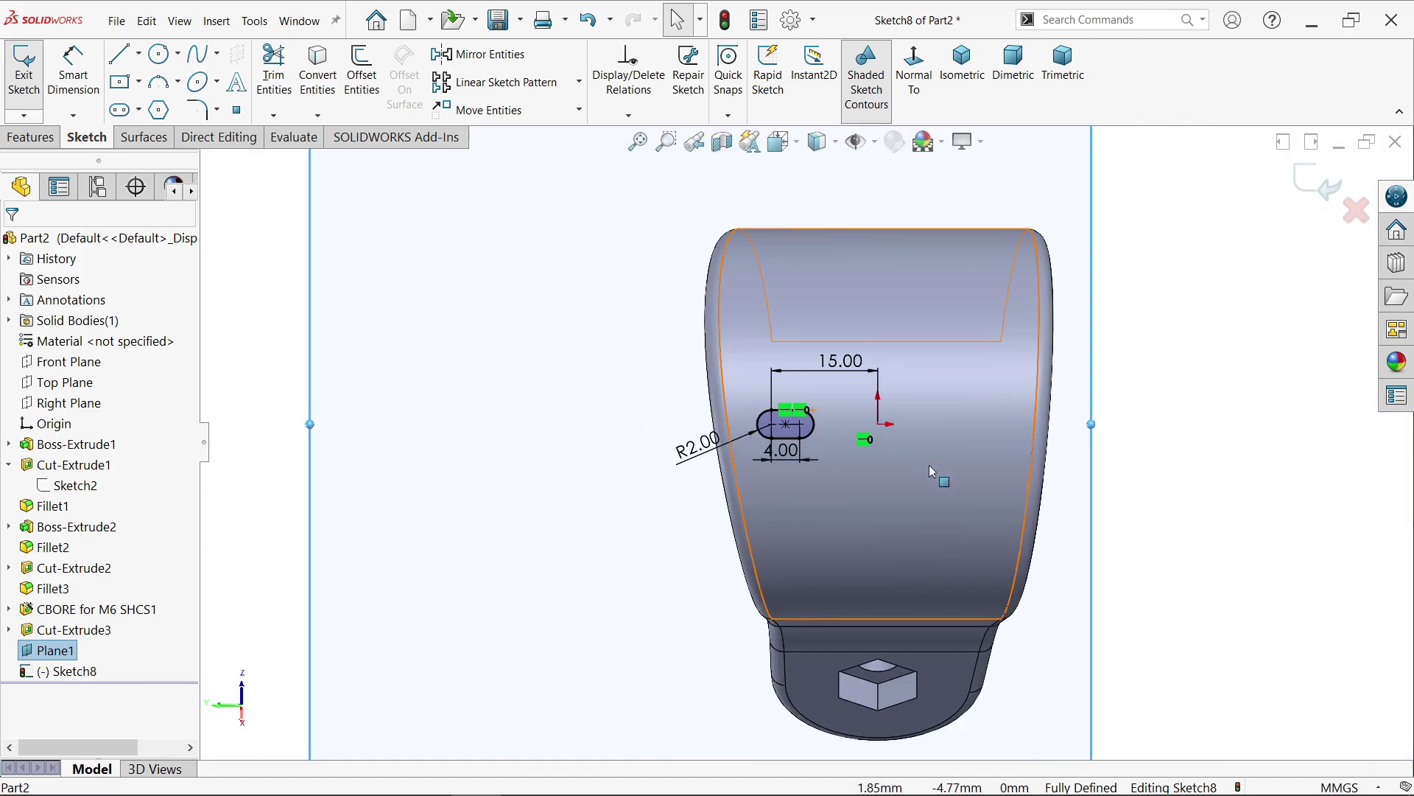
middle_click_drag(930, 466, 750, 457)
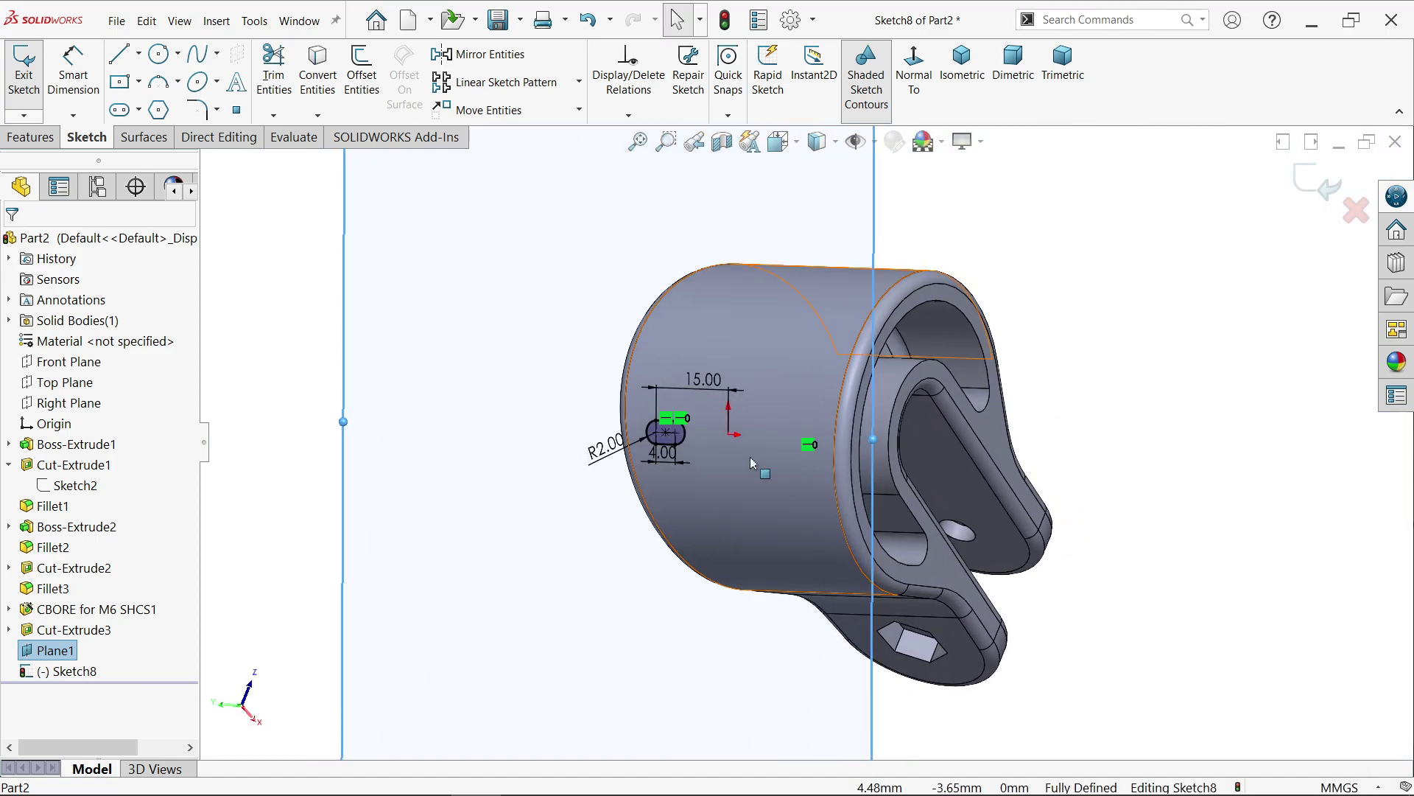
scroll(751, 462, "down", 3)
left_click(30, 137)
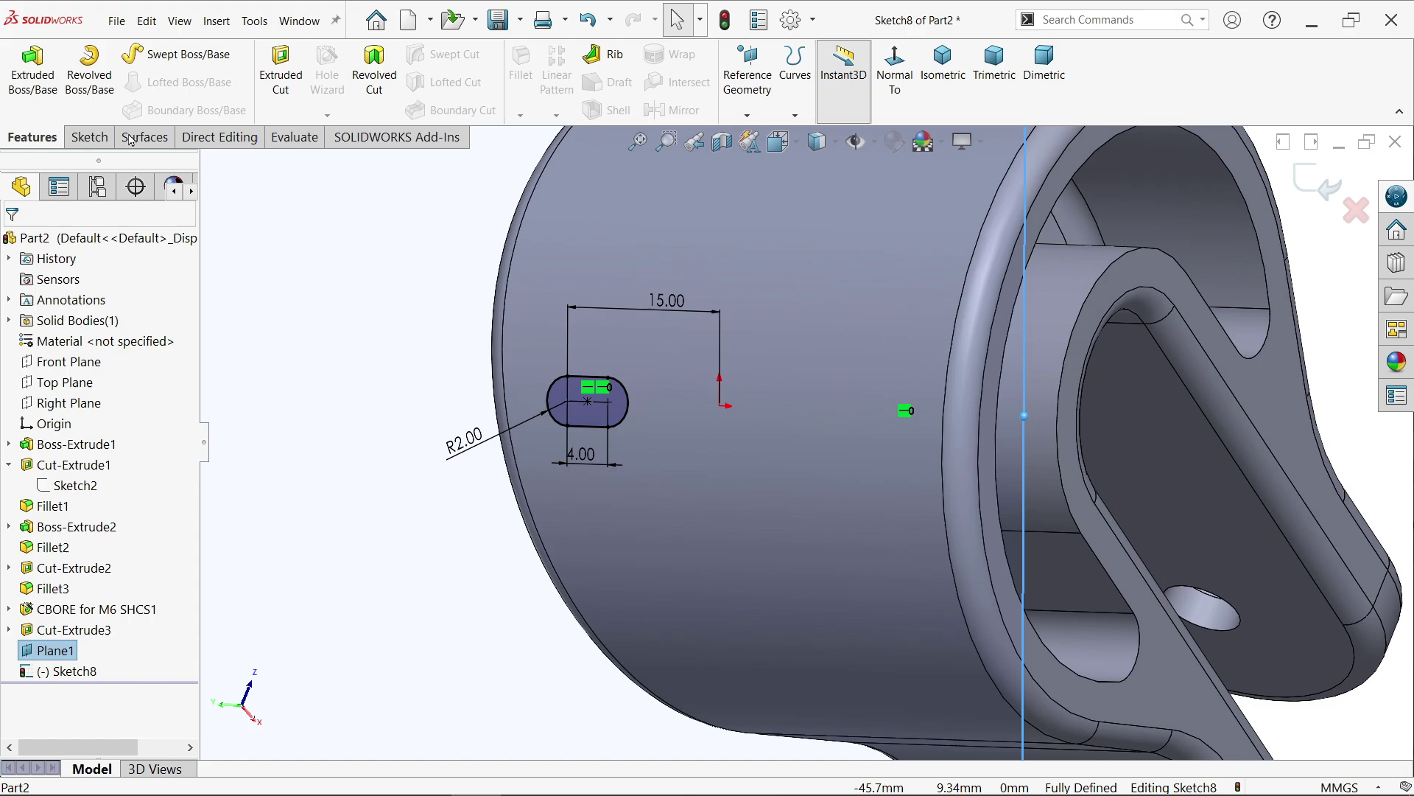
Step: Extrude-cut the Sketch8 slot Up To Next into the bracket wall
left_click(279, 85)
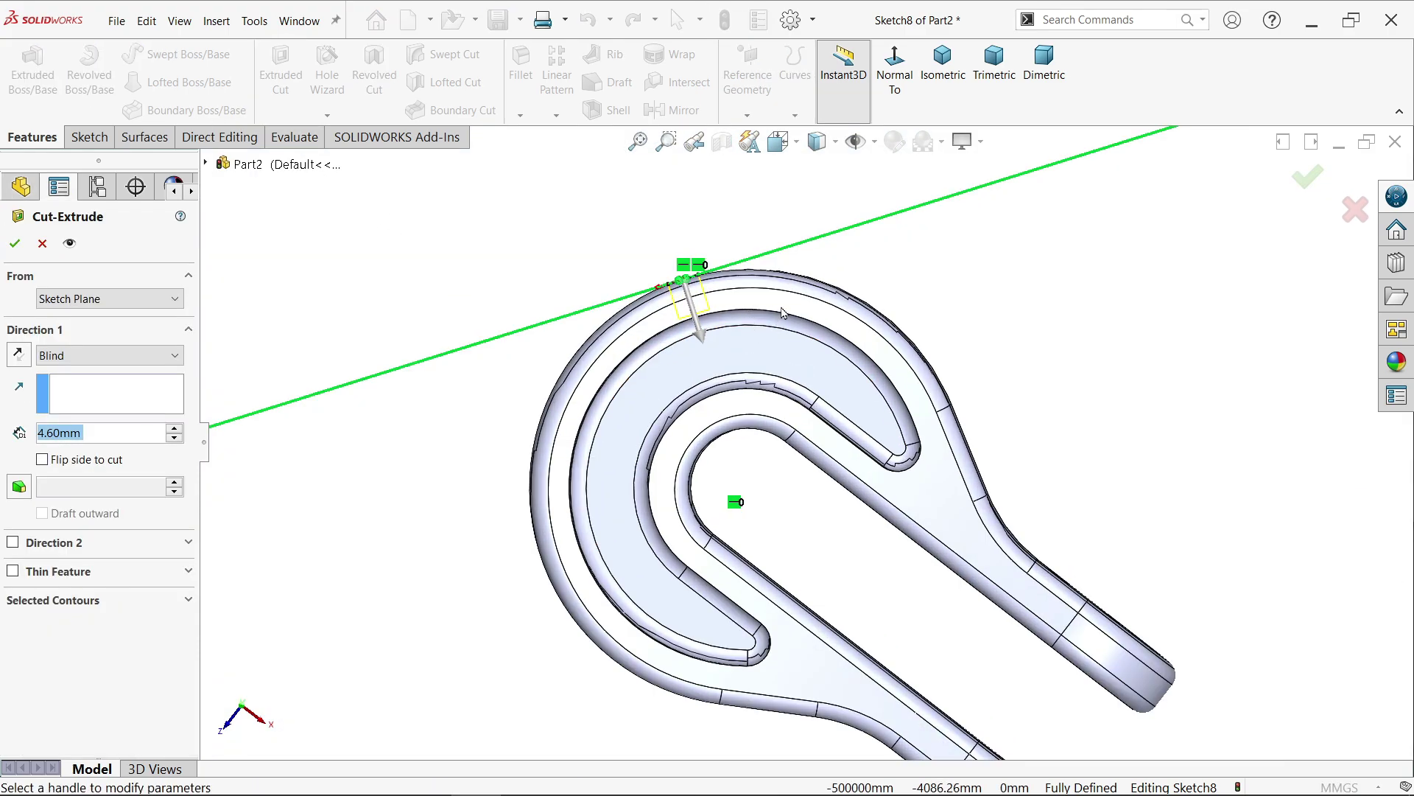
middle_click_drag(783, 313, 786, 168)
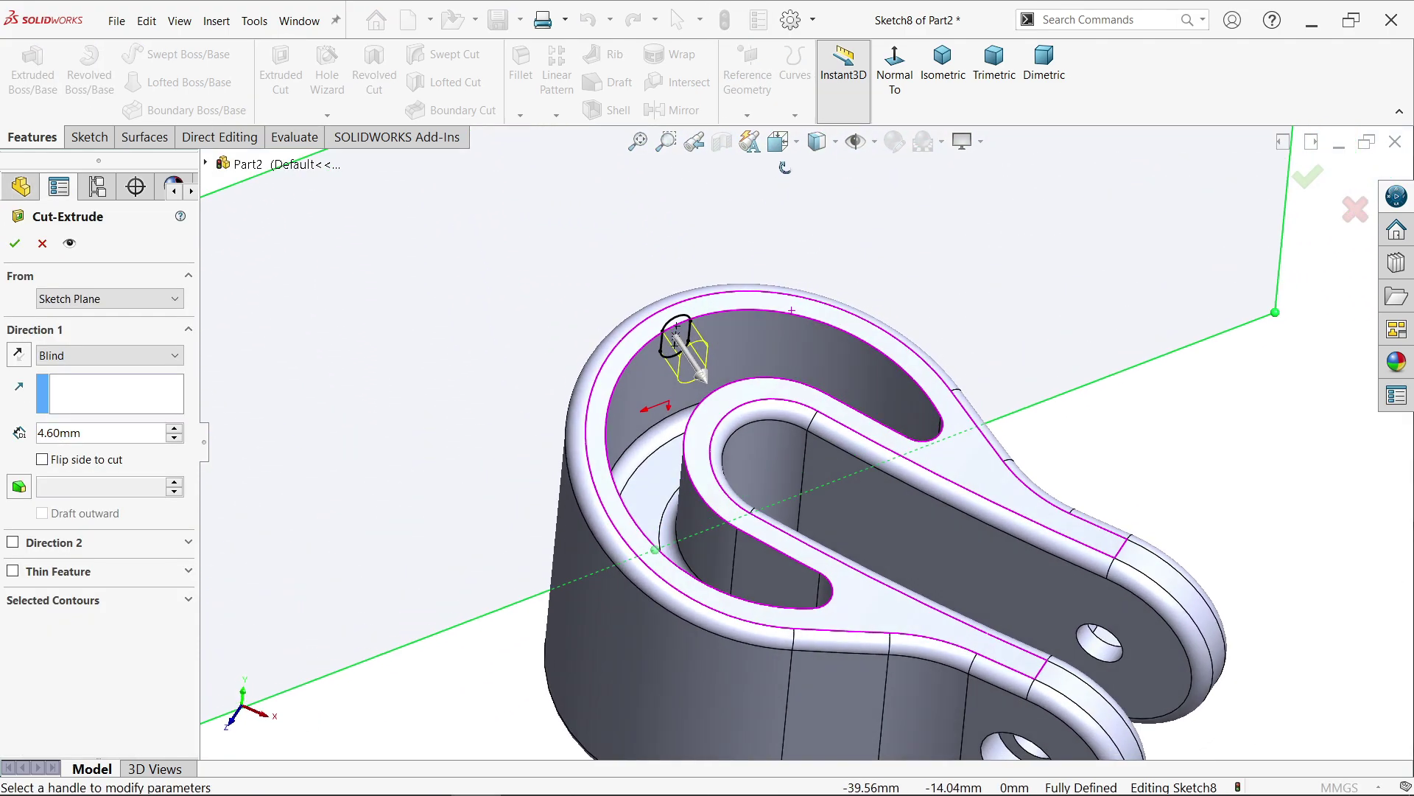
scroll(672, 319, "down", 5)
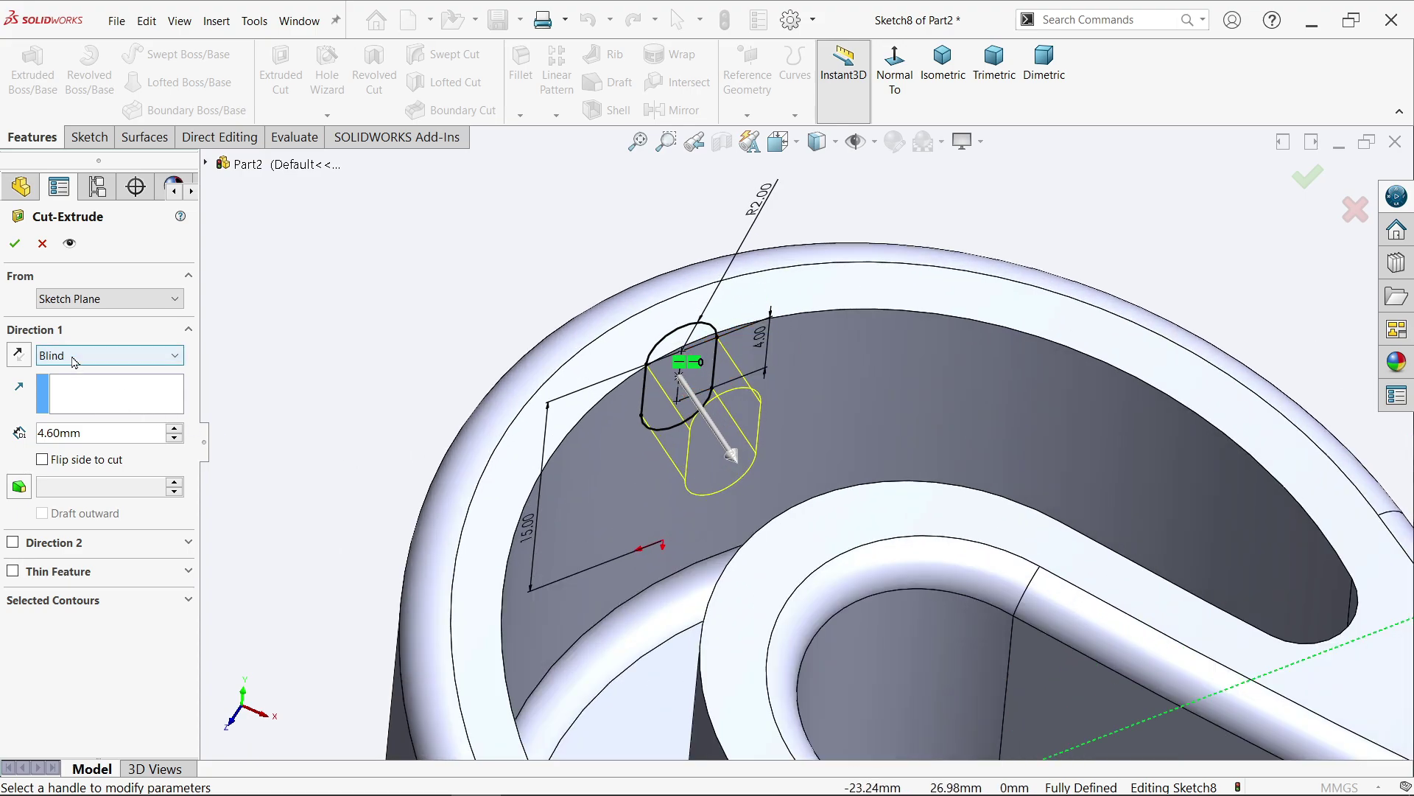
left_click(75, 361)
left_click(87, 425)
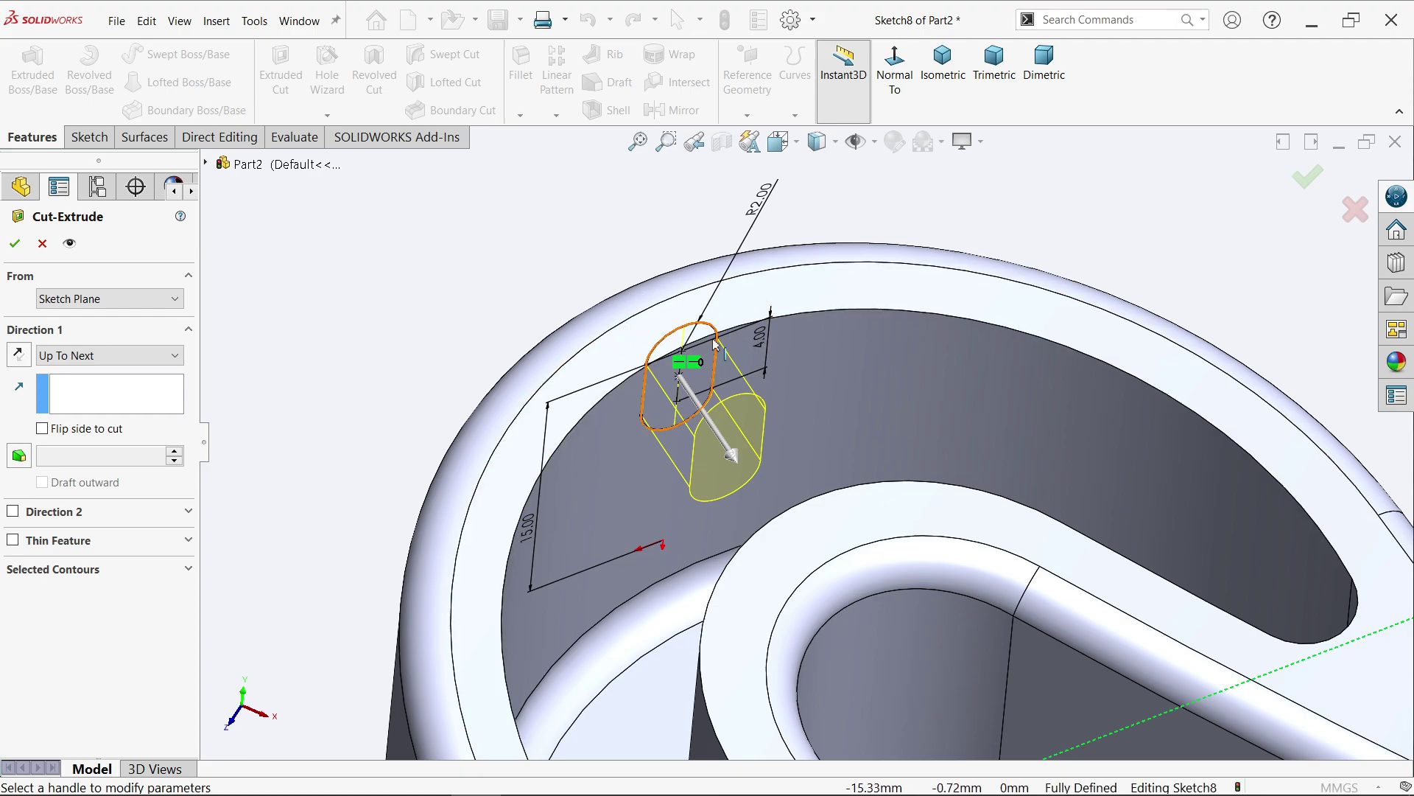
left_click(10, 250)
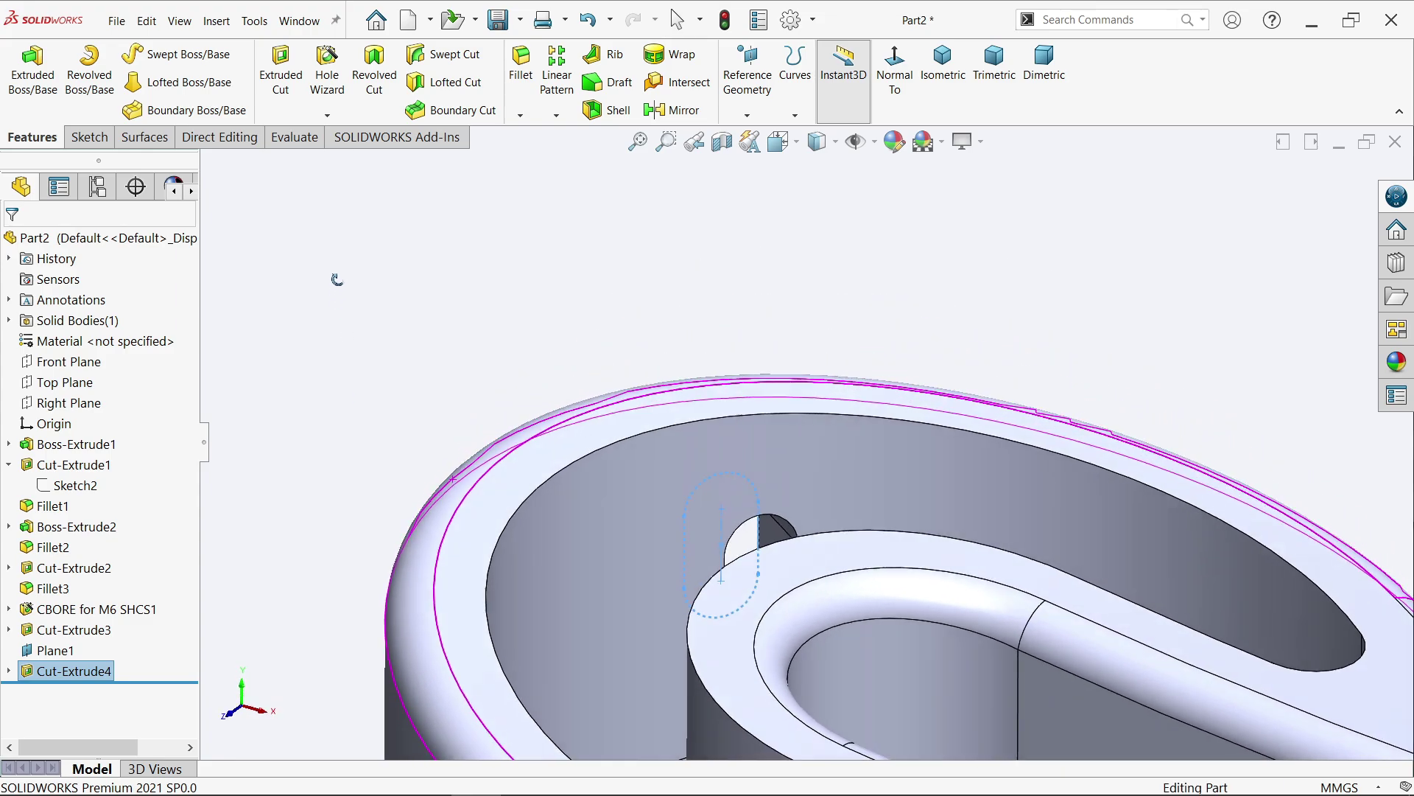
Step: Mirror the Cut-Extrude4 slot across the Front Plane
middle_click_drag(337, 279, 549, 569)
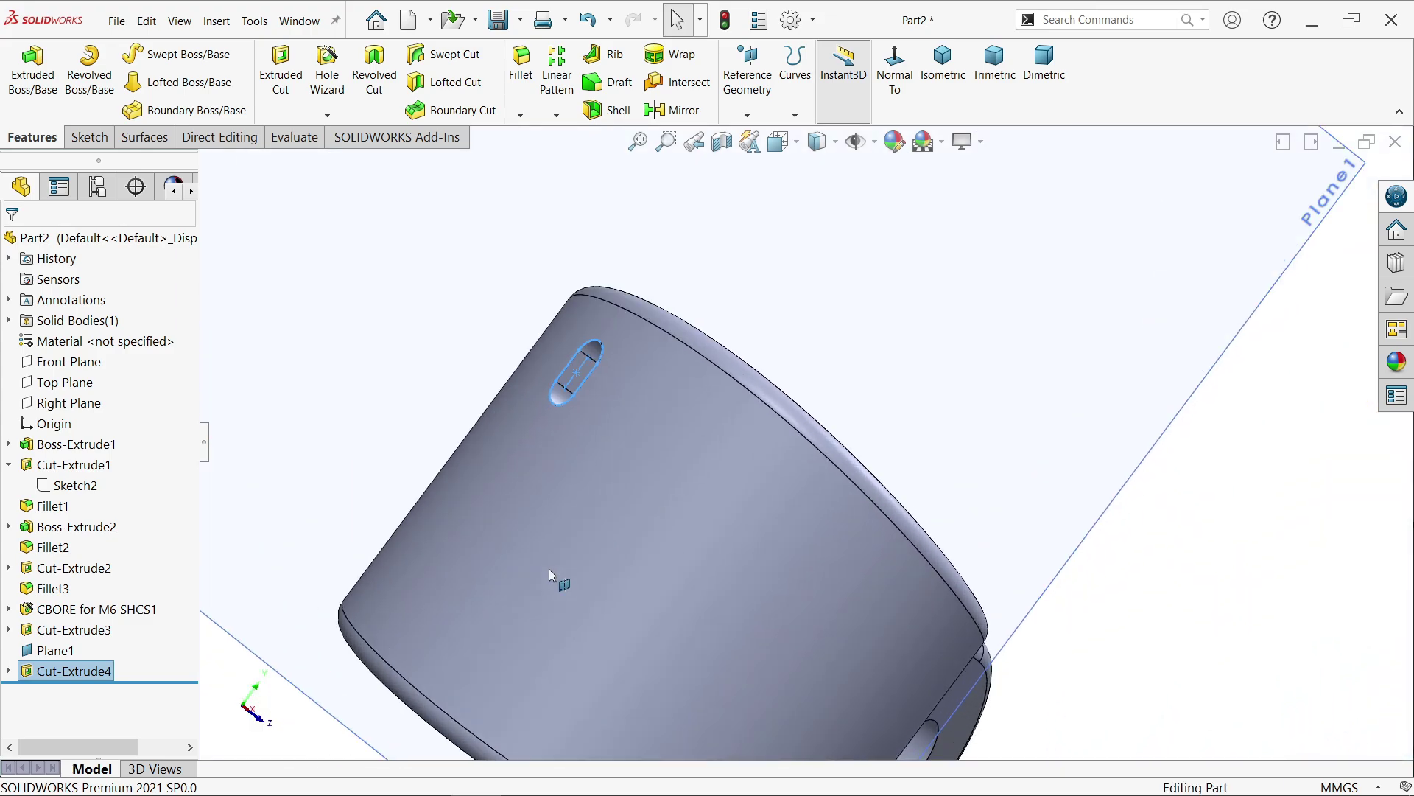
left_click(671, 110)
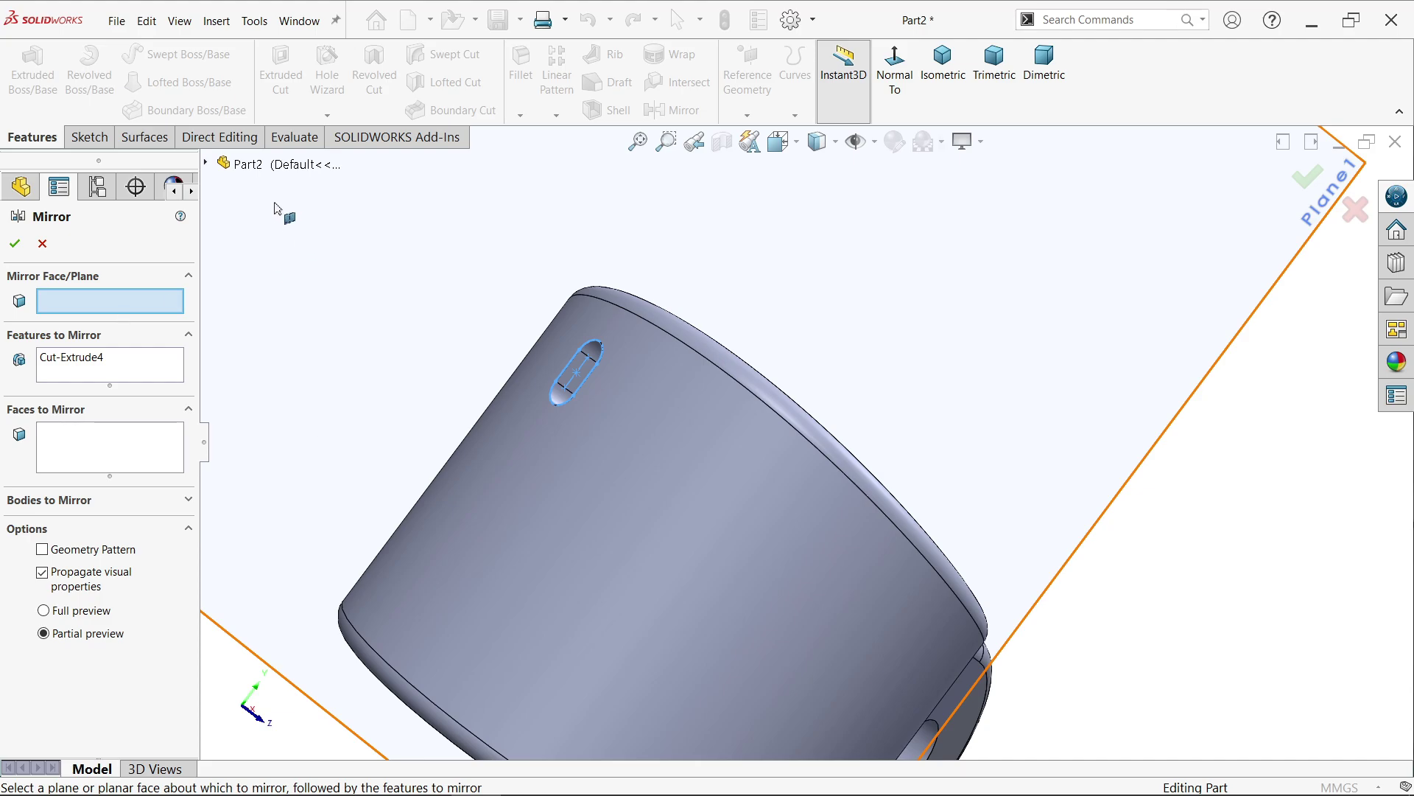
left_click(207, 164)
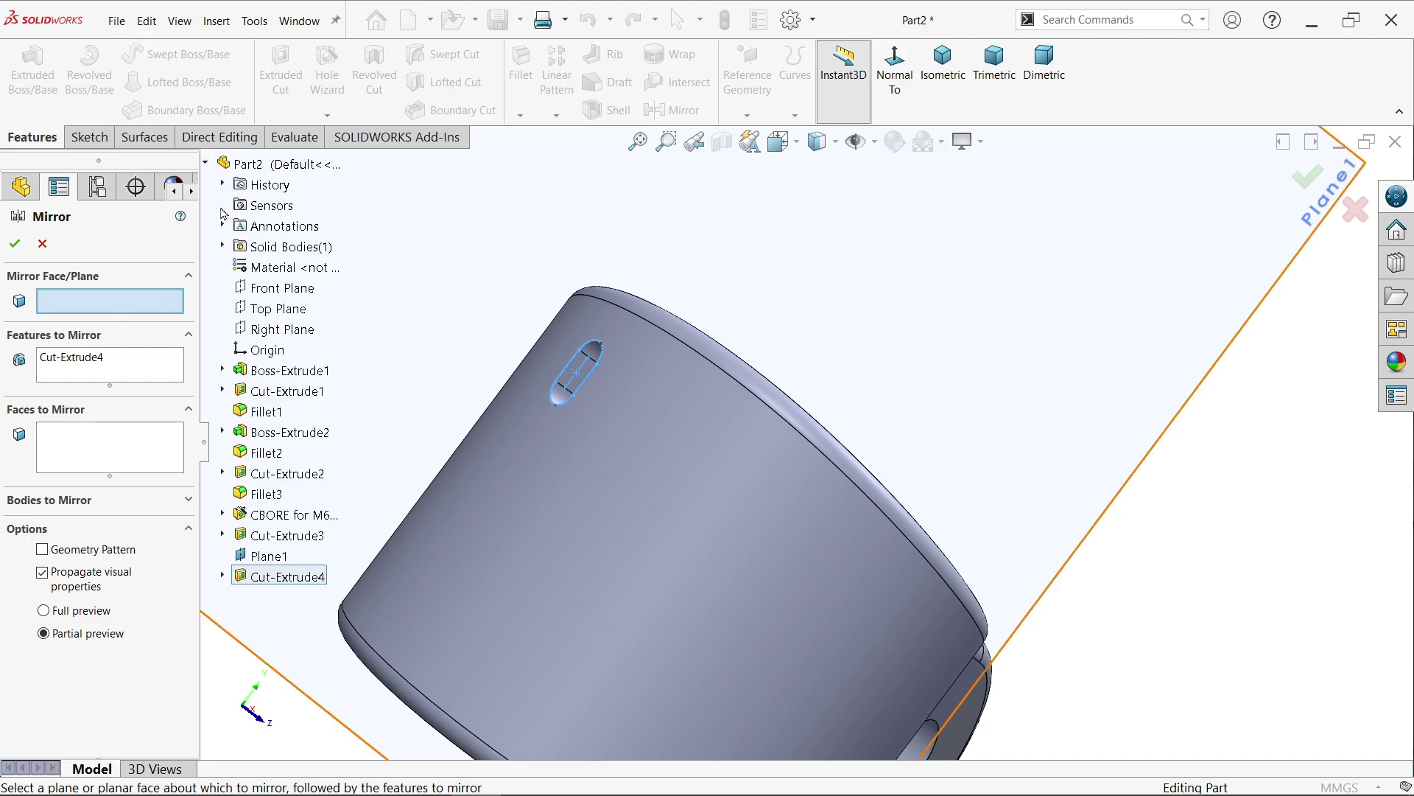
left_click(283, 288)
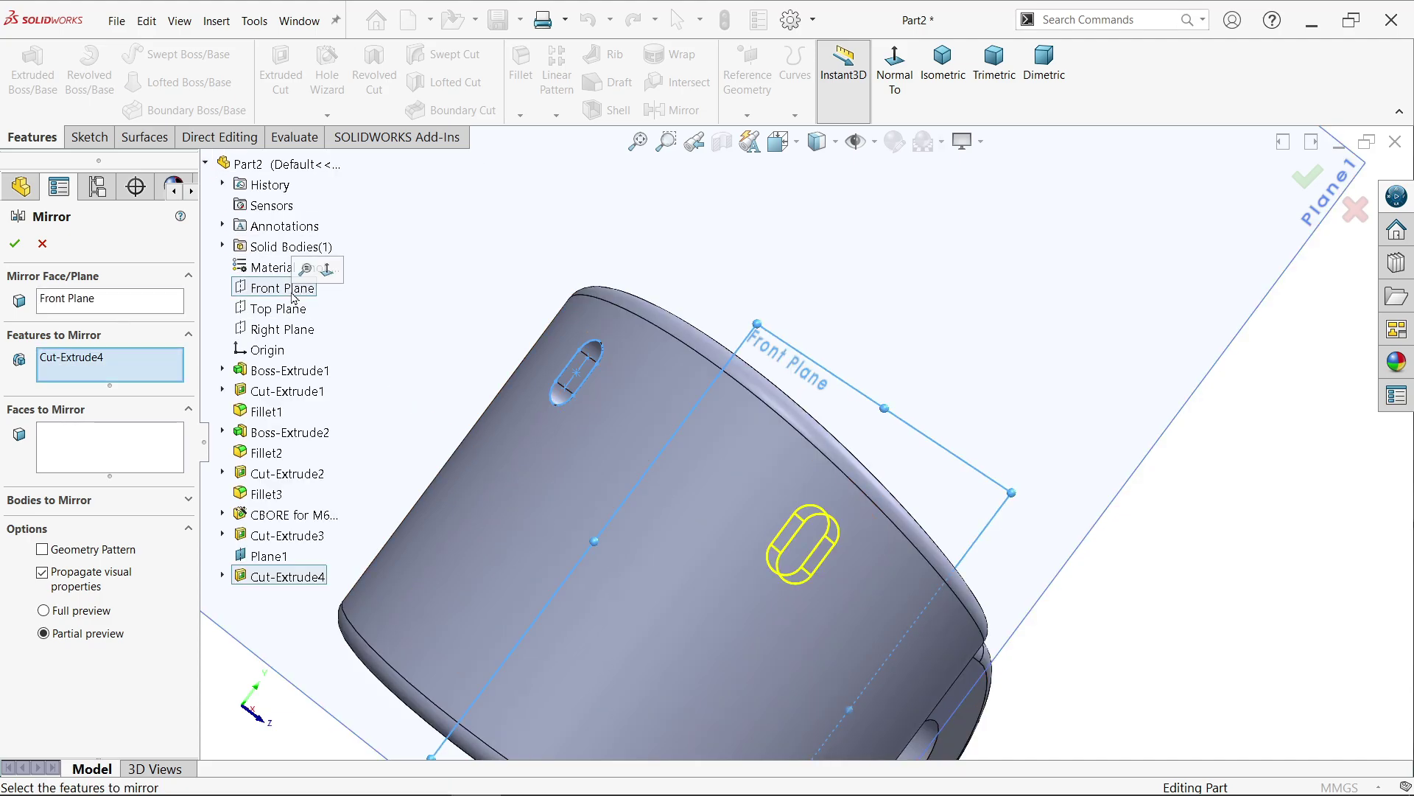
left_click(75, 371)
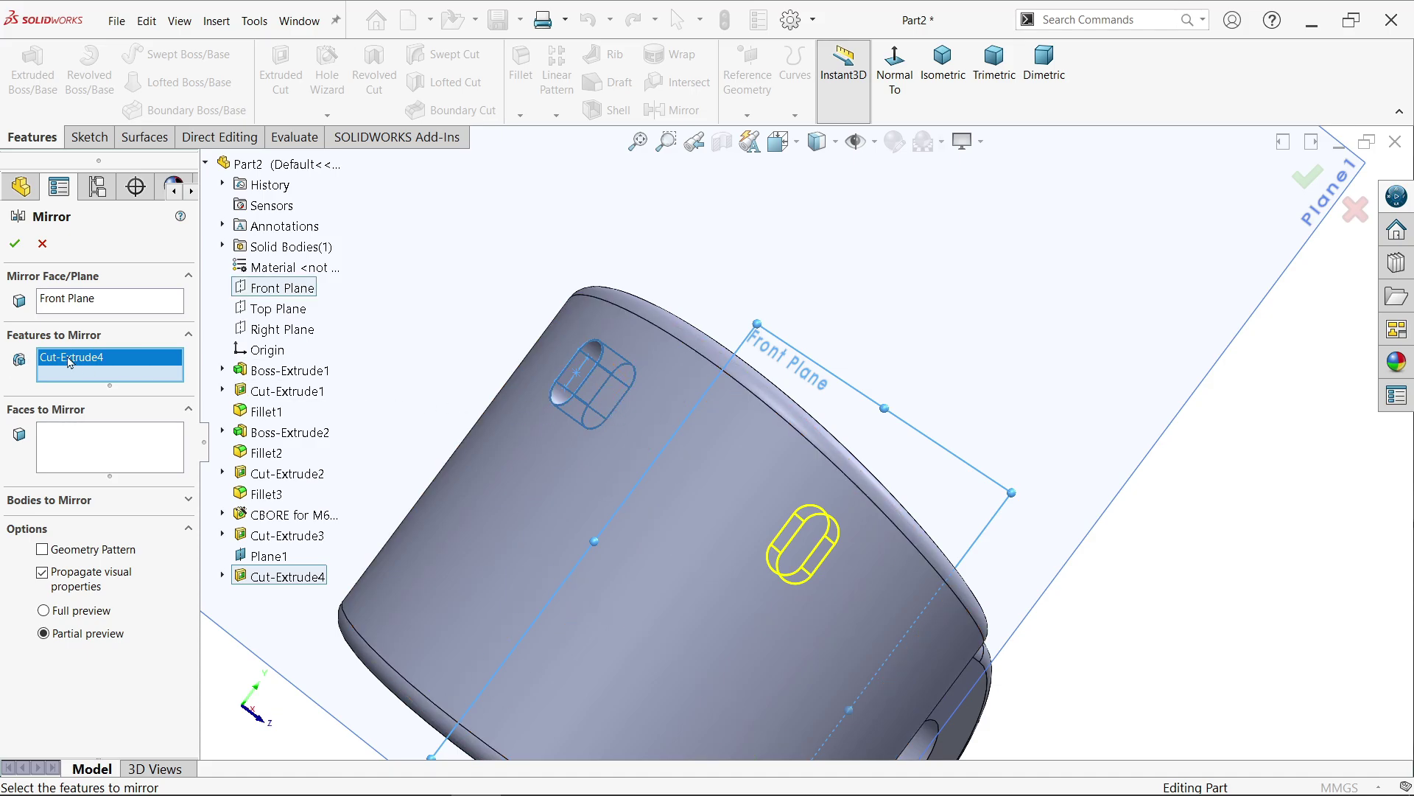
left_click(15, 241)
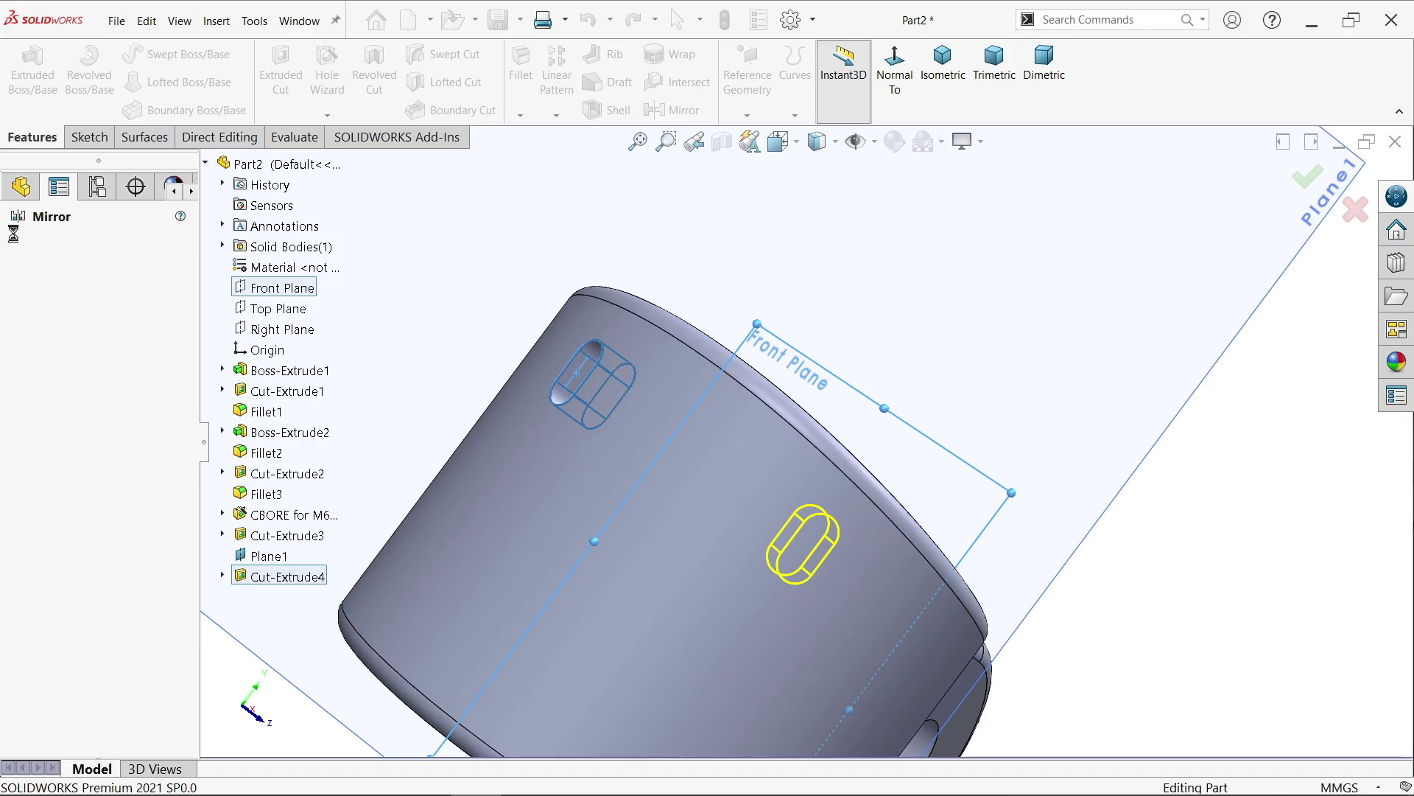
scroll(307, 391, "up", 5)
mouse_move(736, 413)
middle_mouse_down()
mouse_move(723, 342)
mouse_move(732, 428)
middle_mouse_up()
left_click(88, 389)
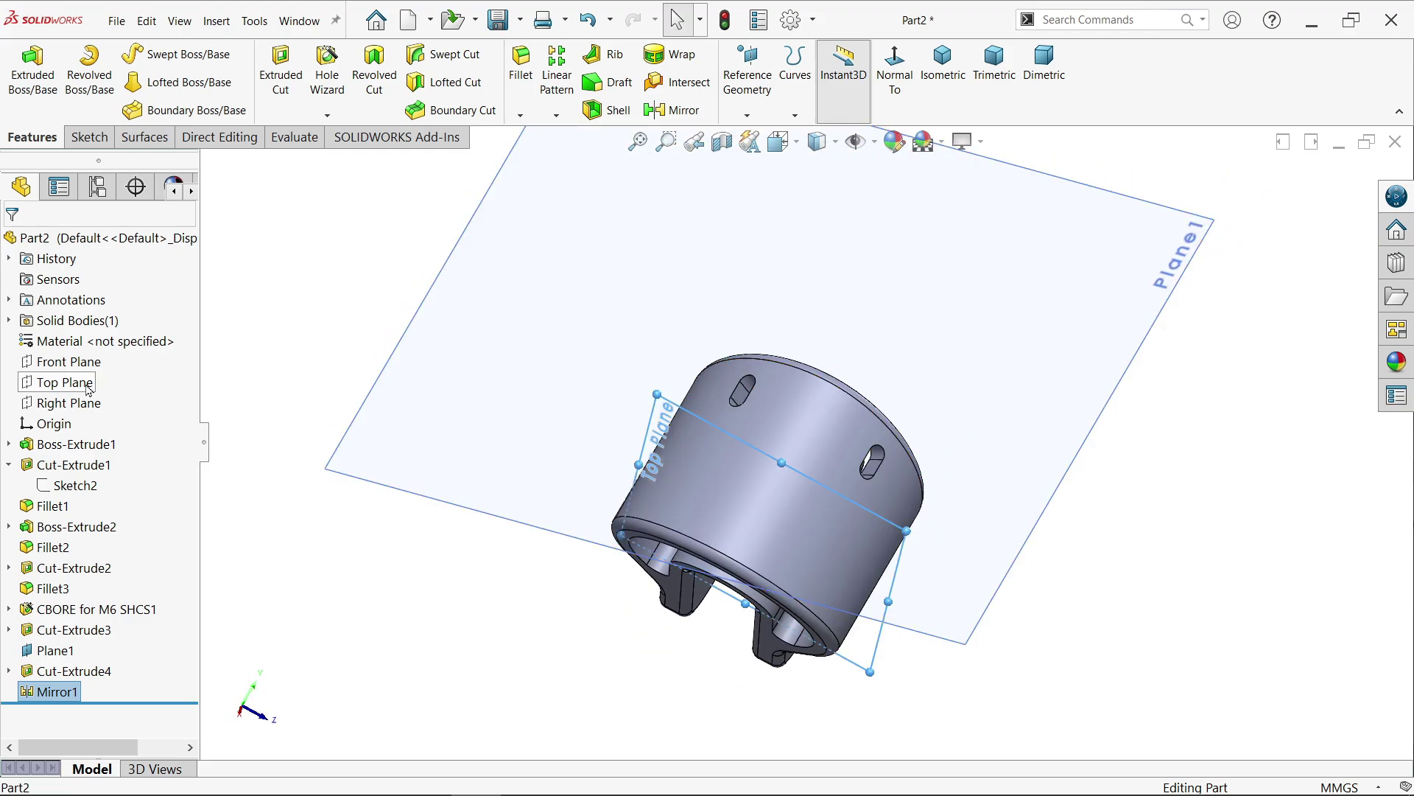
Step: Mirror Mirror1 about the Top Plane to create Mirror2, then hide Plane1
left_click(673, 112)
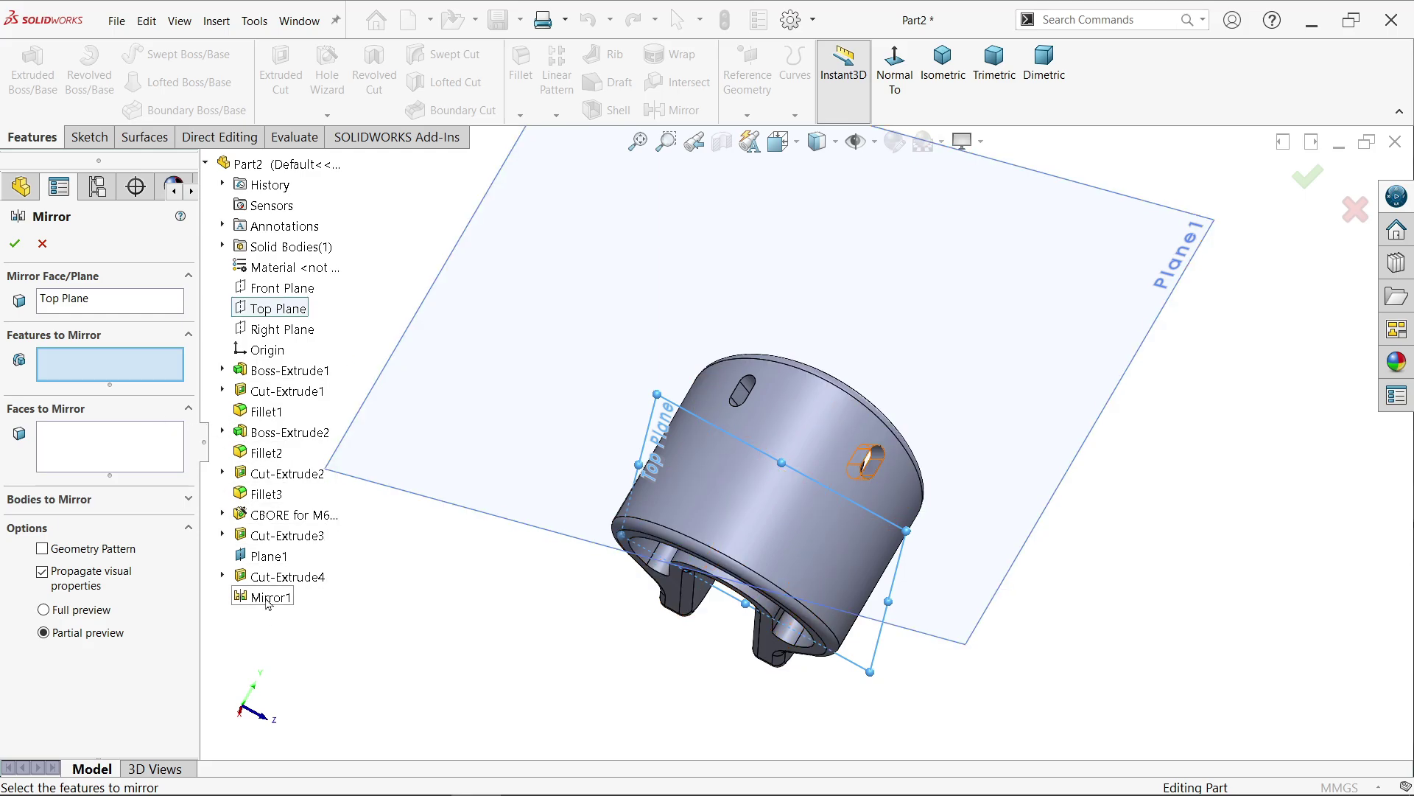
left_click(267, 601)
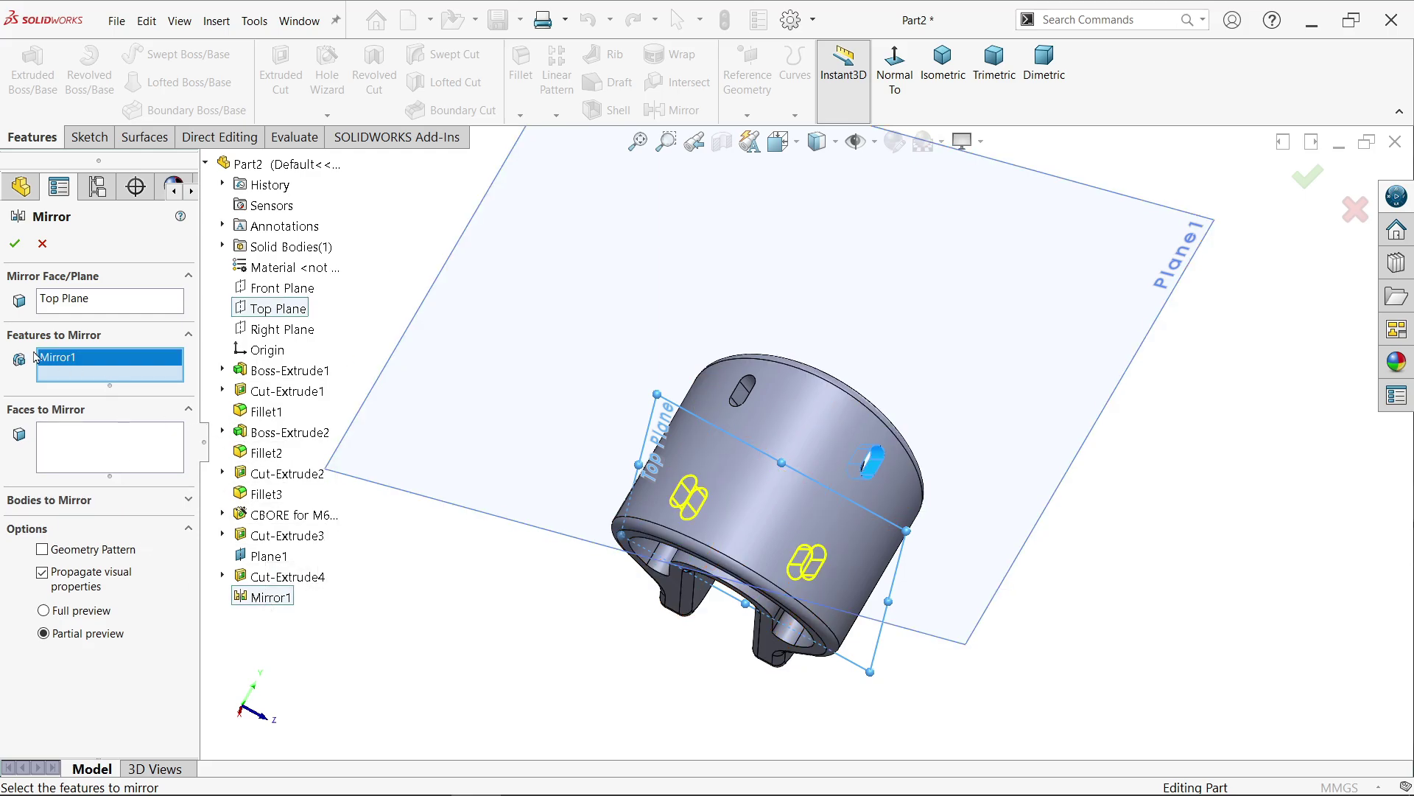
left_click(15, 243)
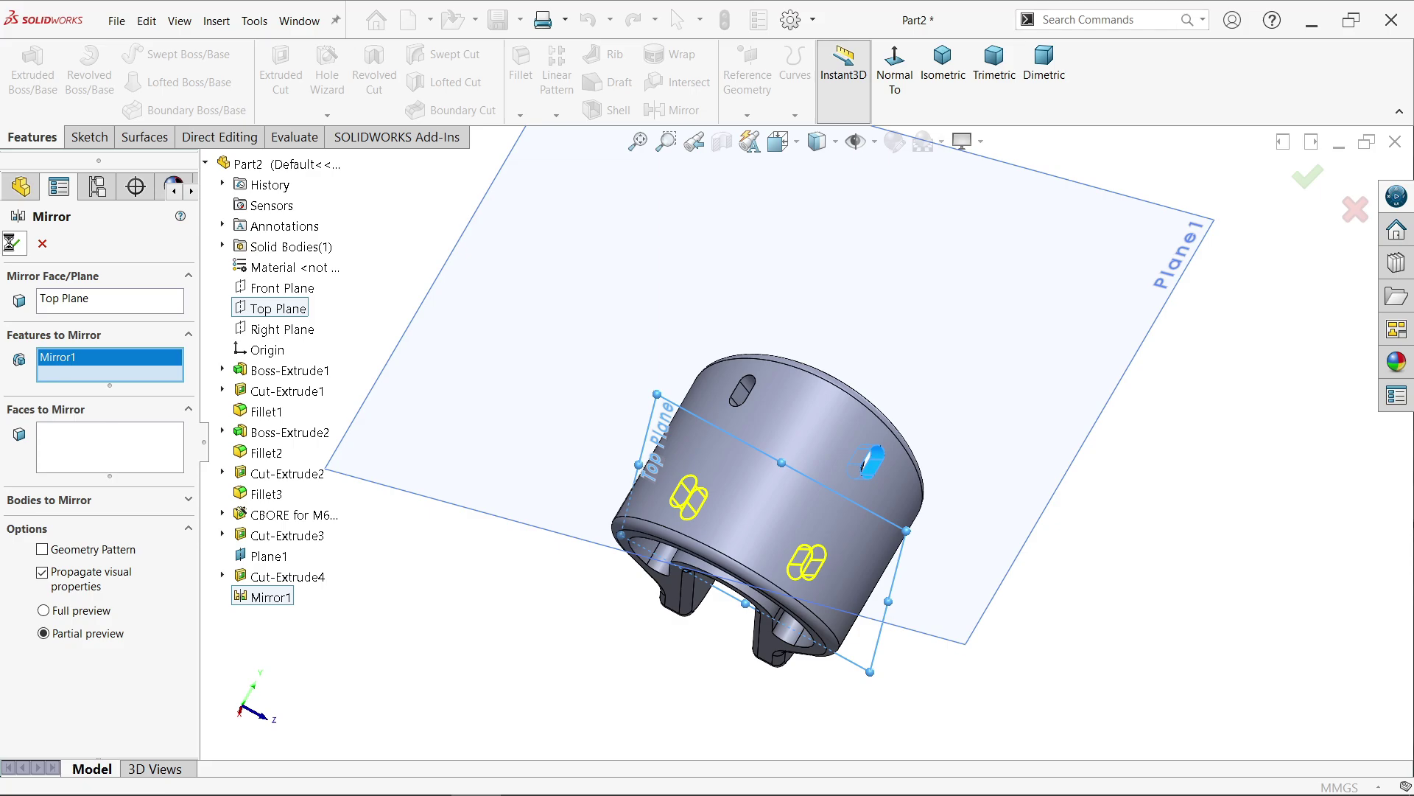
middle_click_drag(562, 404, 817, 360)
left_click(1277, 281)
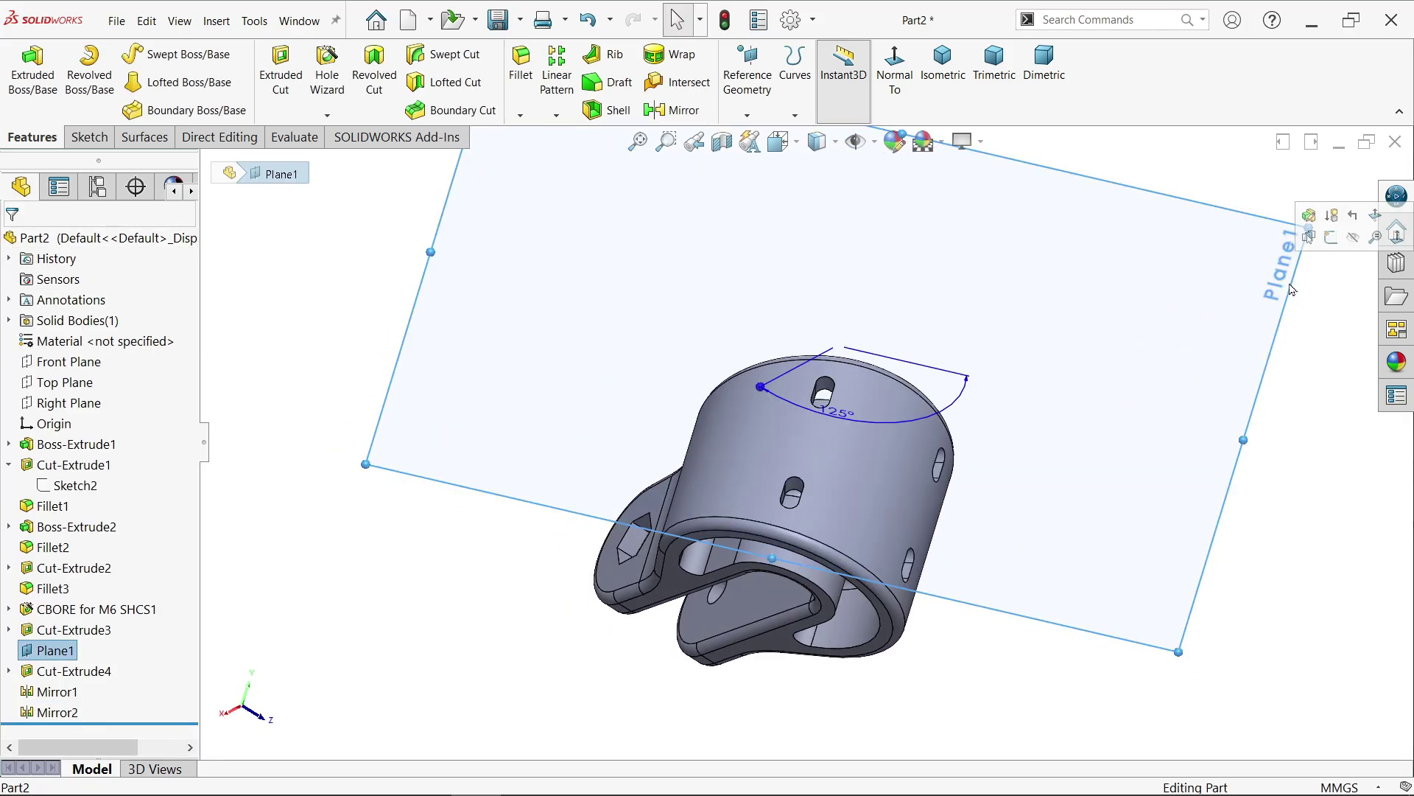
left_click(1355, 247)
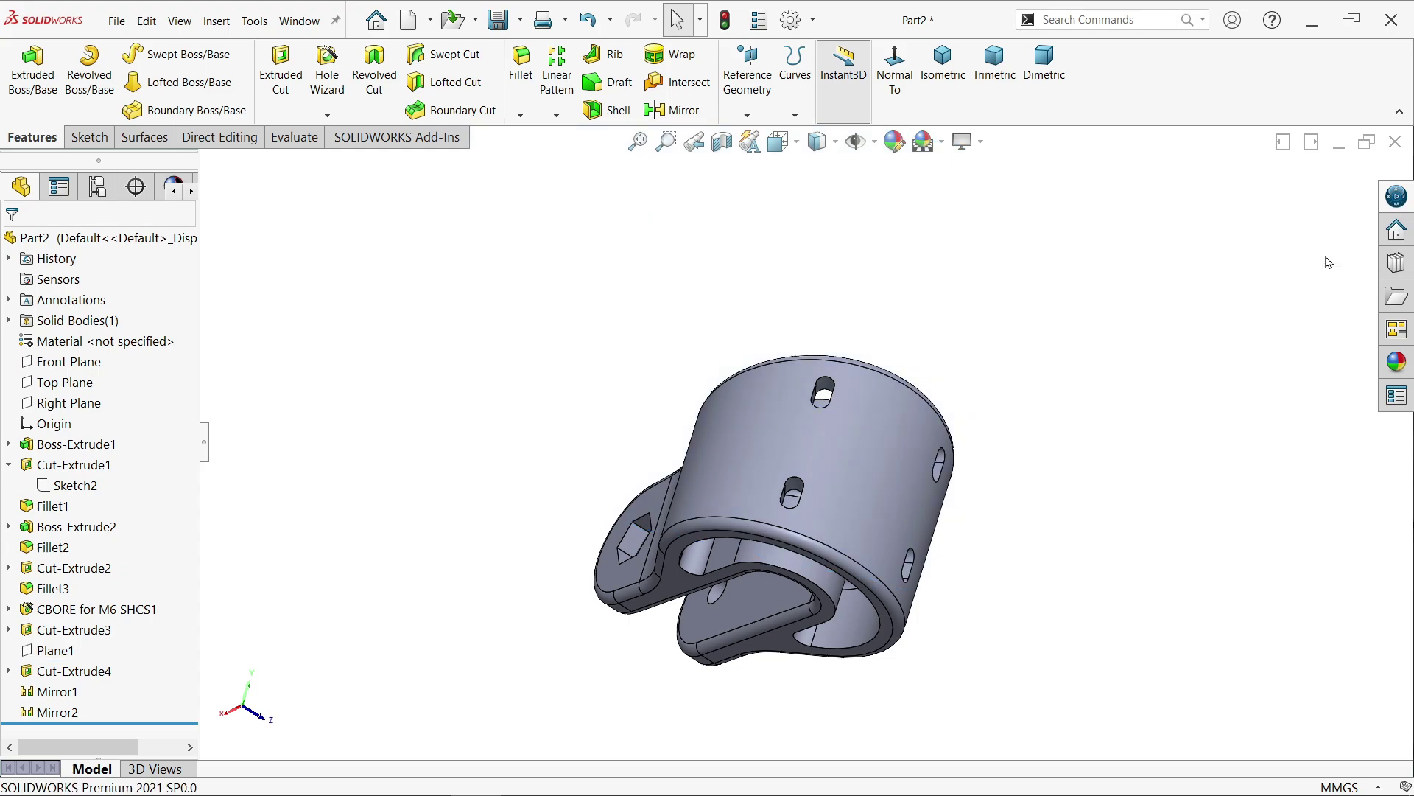
left_click(943, 63)
middle_click_drag(758, 320, 480, 385)
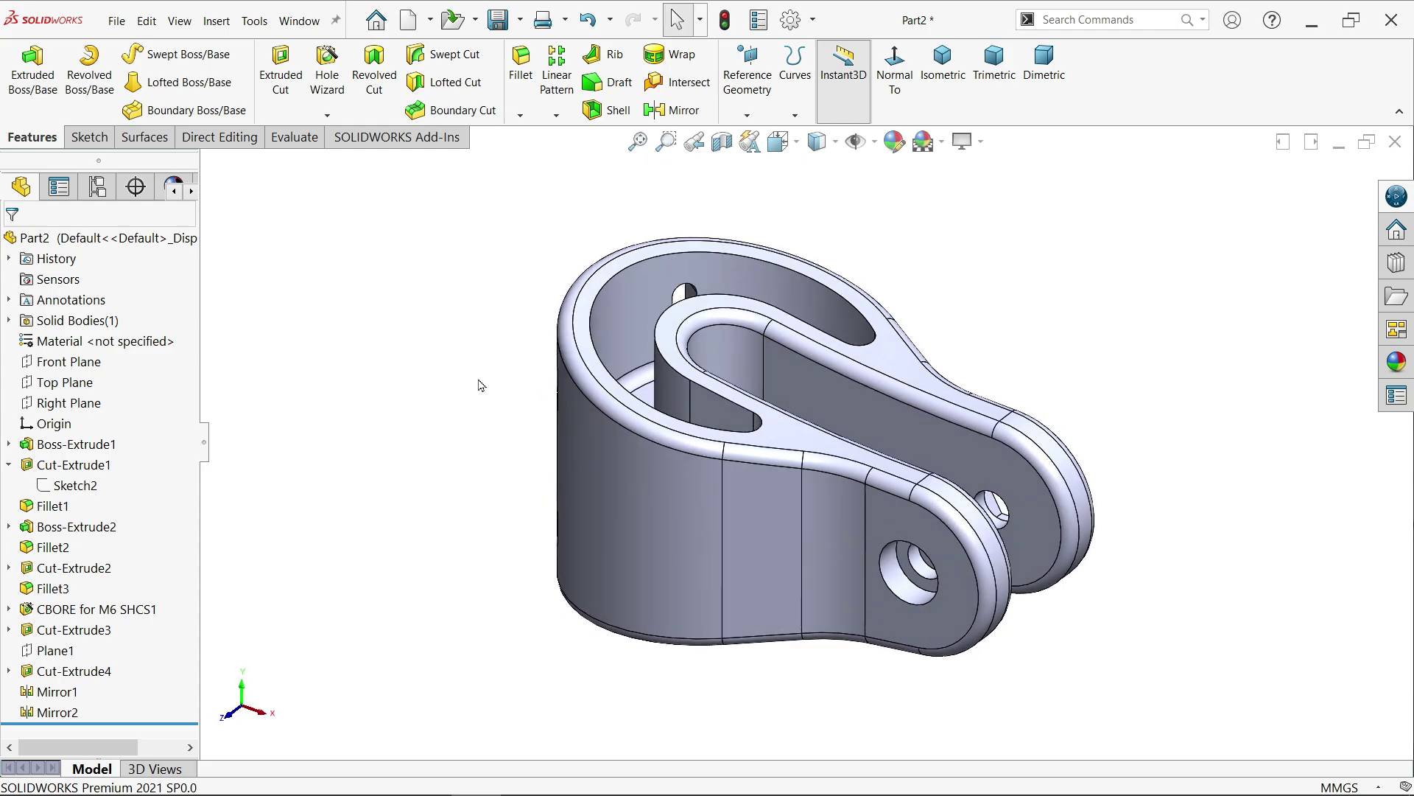
Step: Assign Plain Carbon Steel as the material and turn on RealView Graphics
right_click(105, 352)
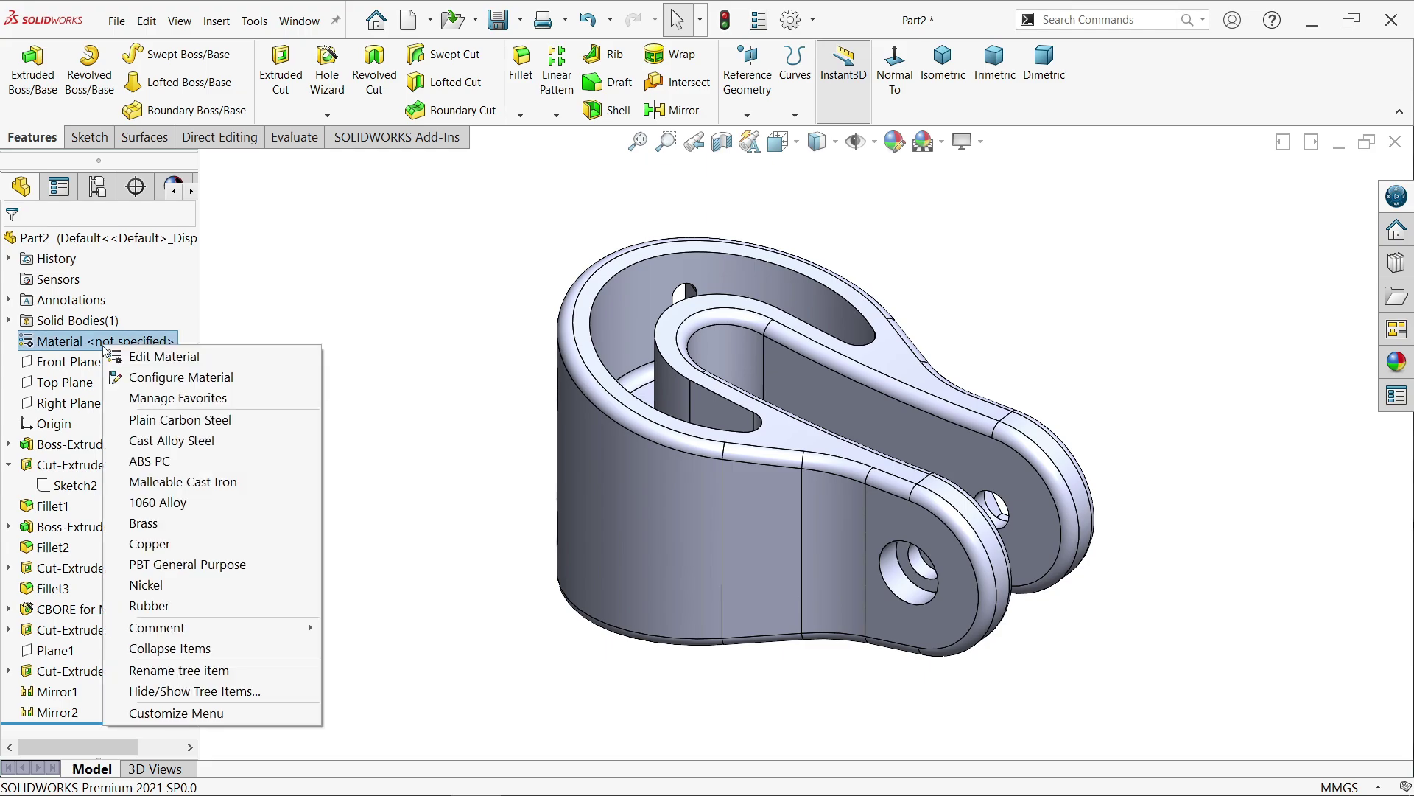
left_click(199, 426)
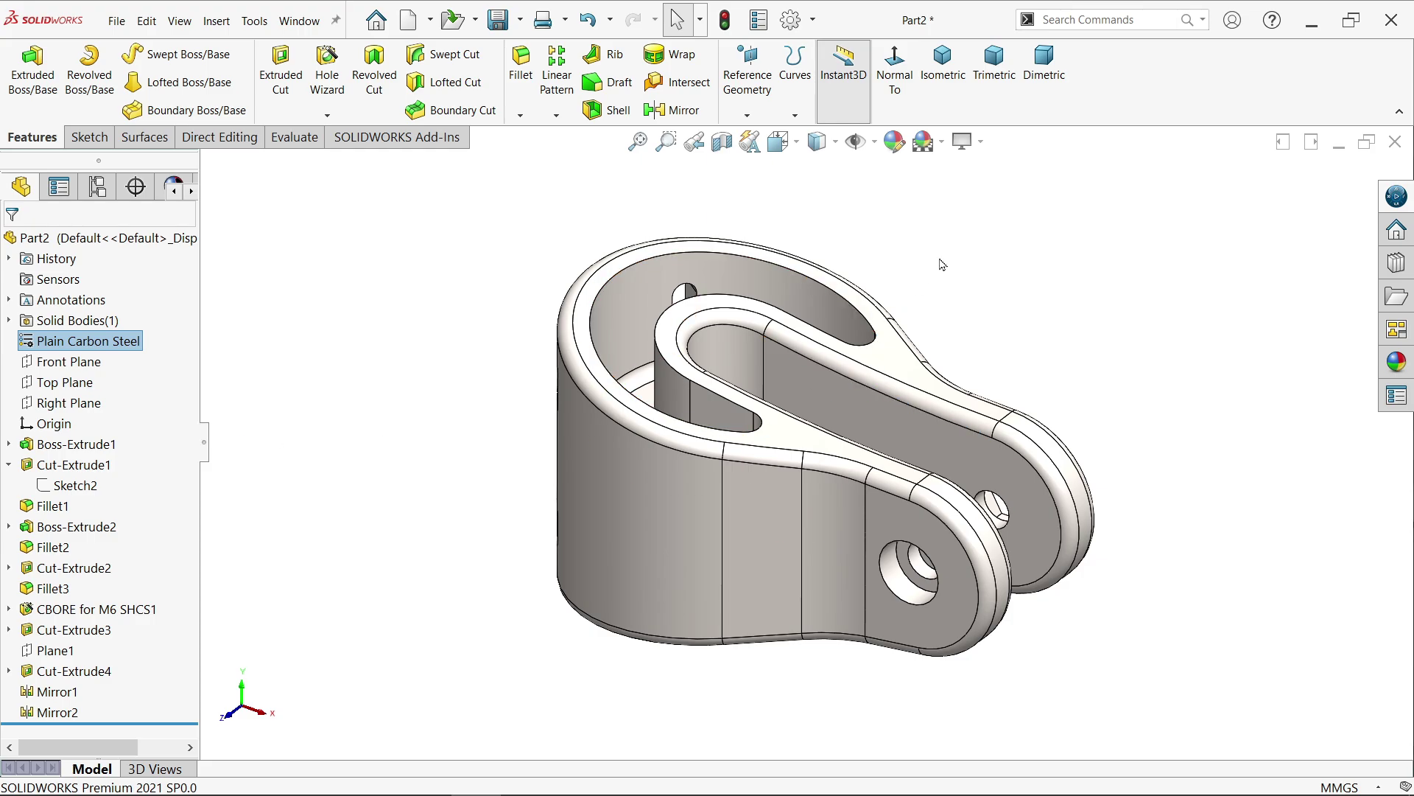
left_click(966, 143)
left_click(971, 165)
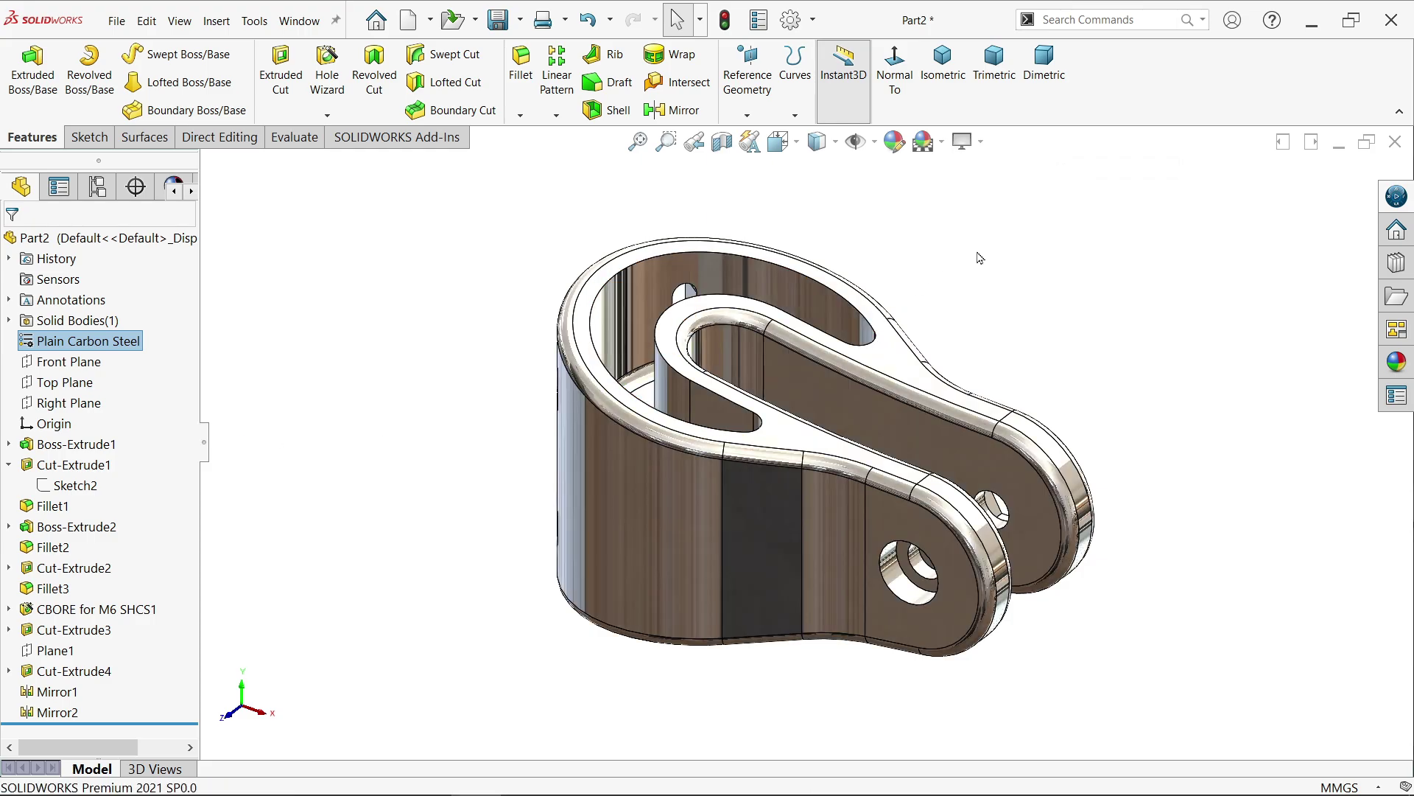
mouse_move(1038, 391)
middle_mouse_down()
mouse_move(979, 467)
mouse_move(1086, 203)
mouse_move(1086, 151)
mouse_move(1047, 345)
middle_mouse_up()
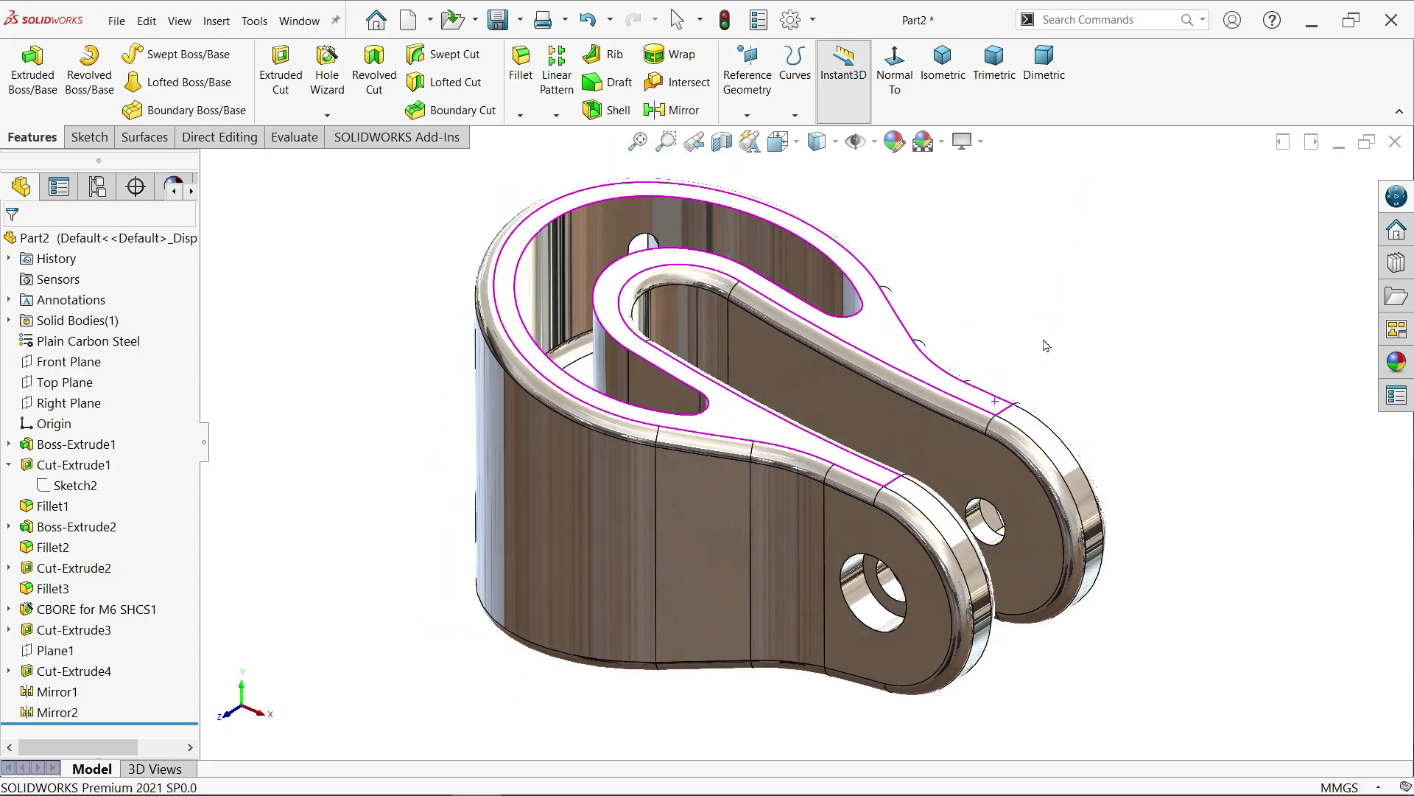
left_click(58, 239)
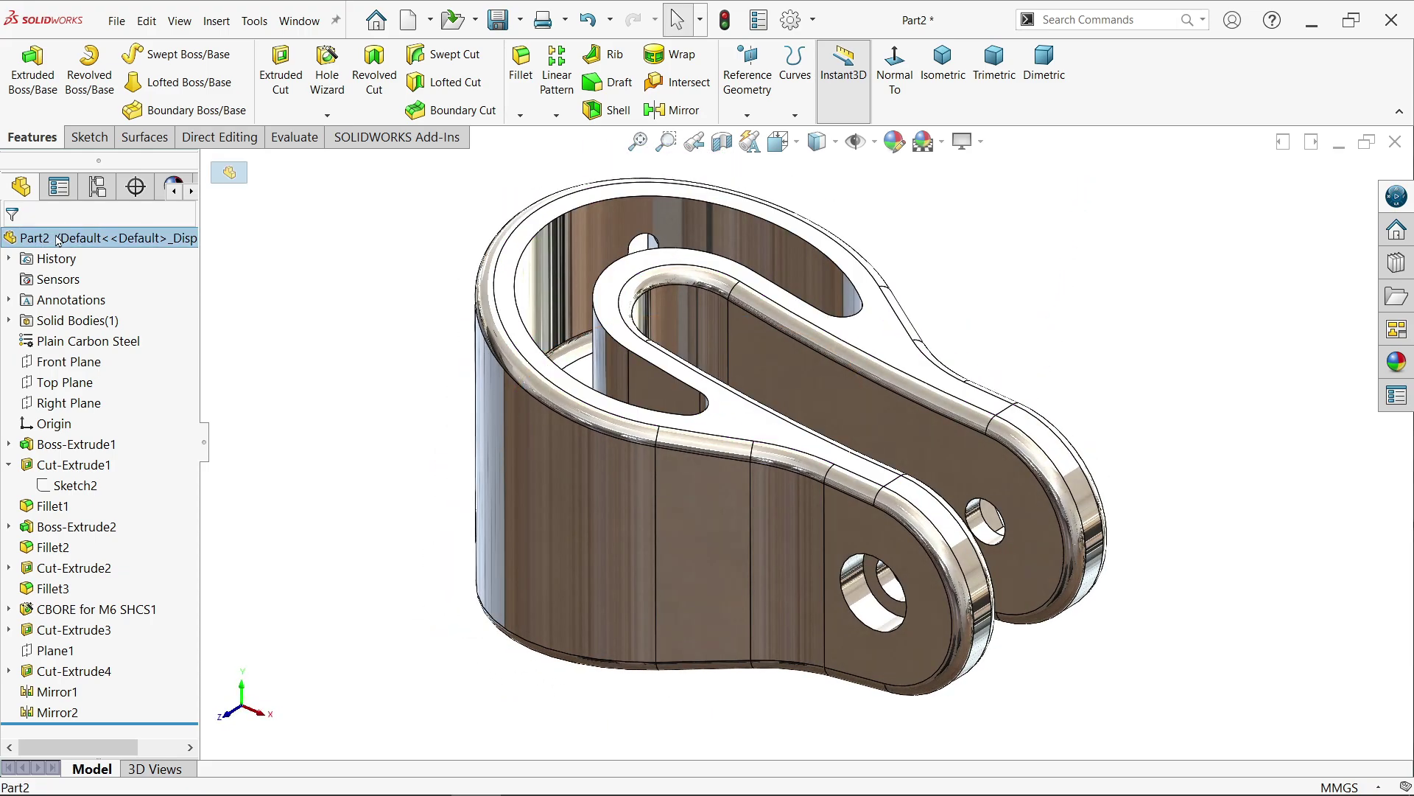
Step: Apply a yellow appearance to the whole Part2
right_click(58, 240)
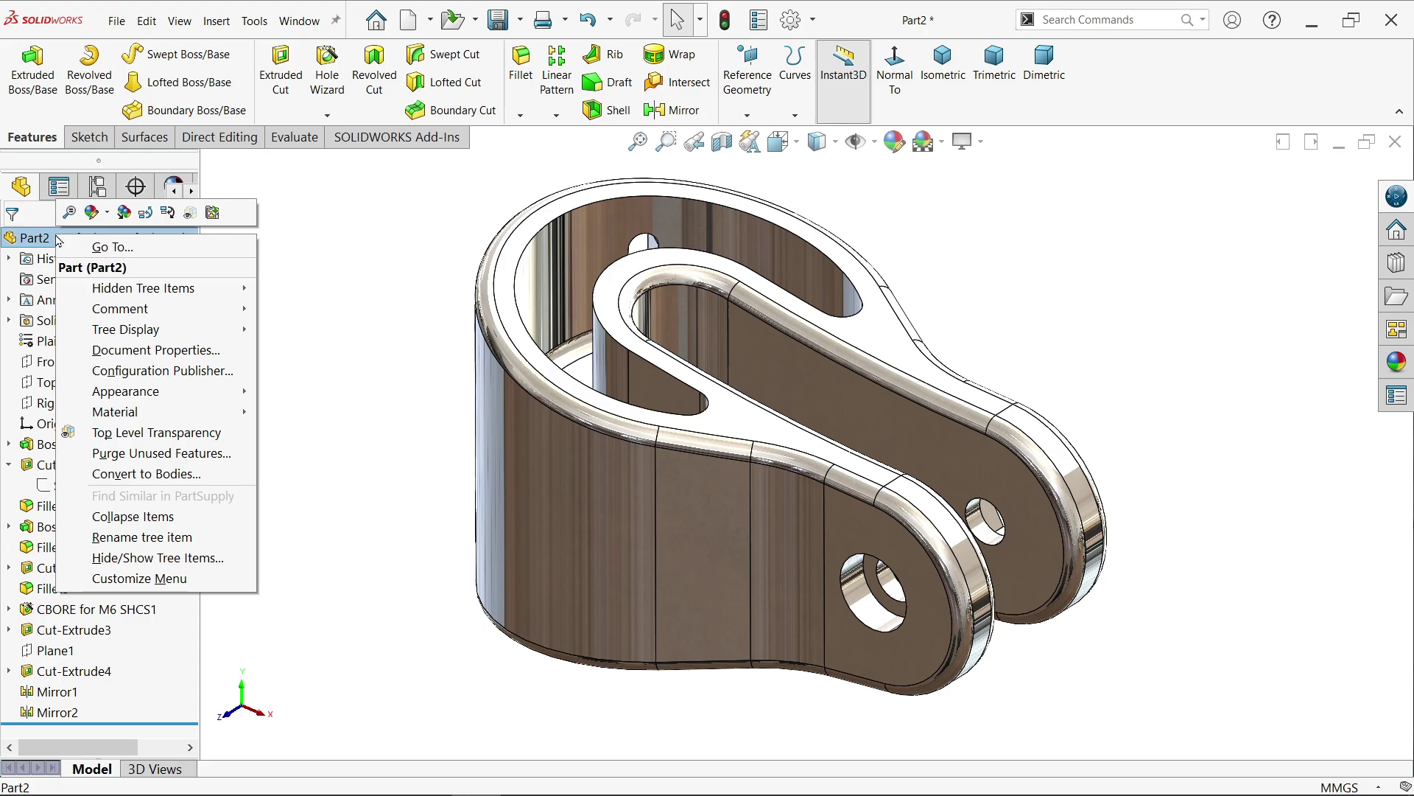
left_click(105, 215)
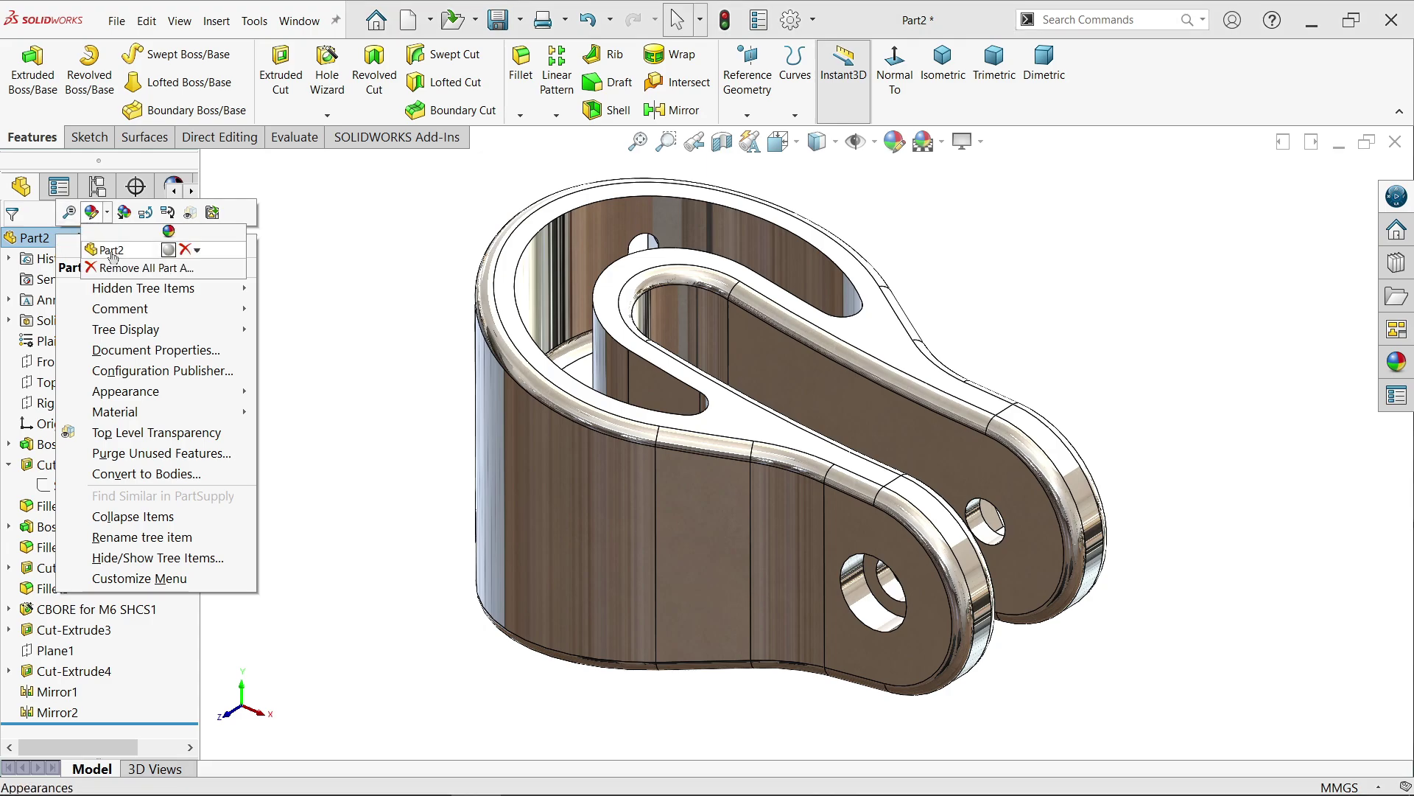
left_click(112, 251)
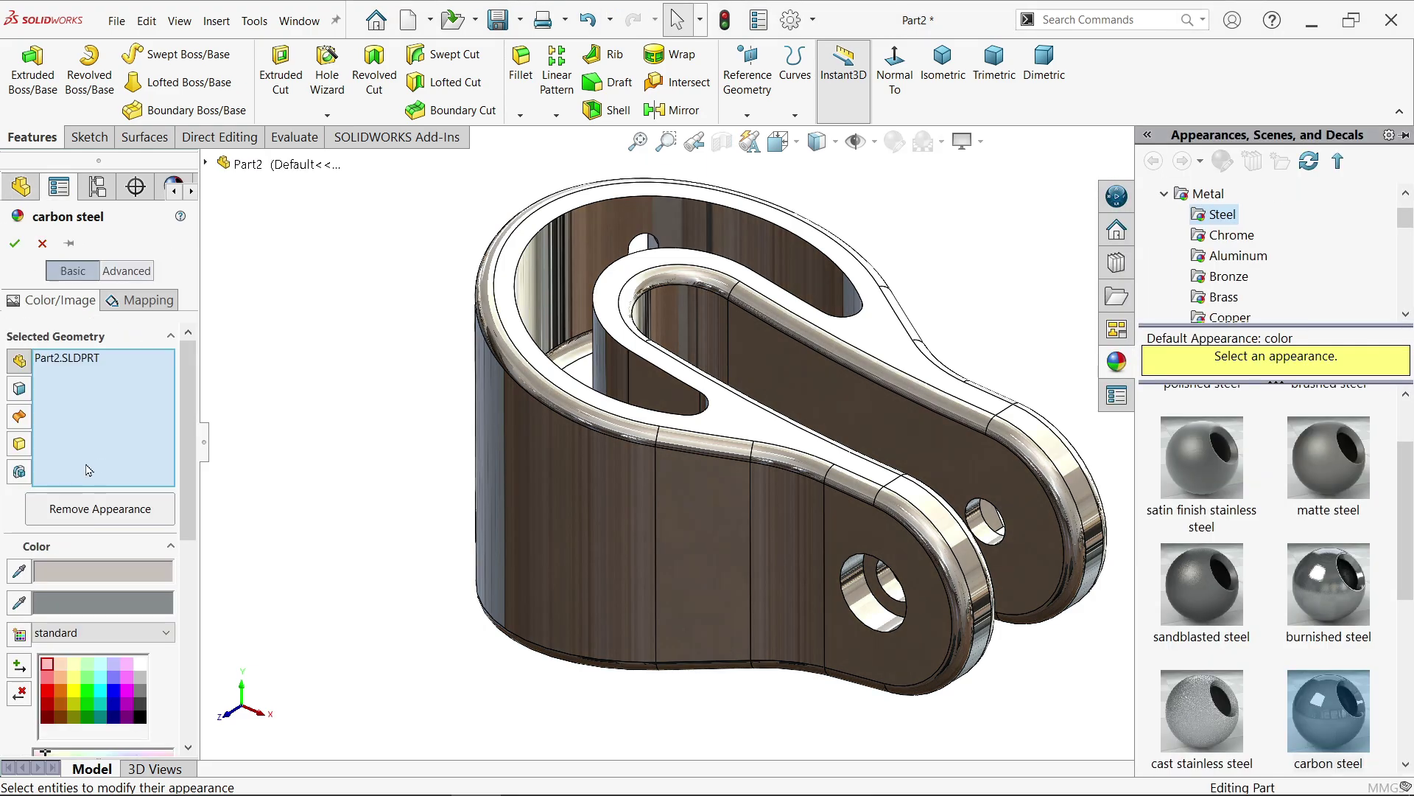
left_click(75, 696)
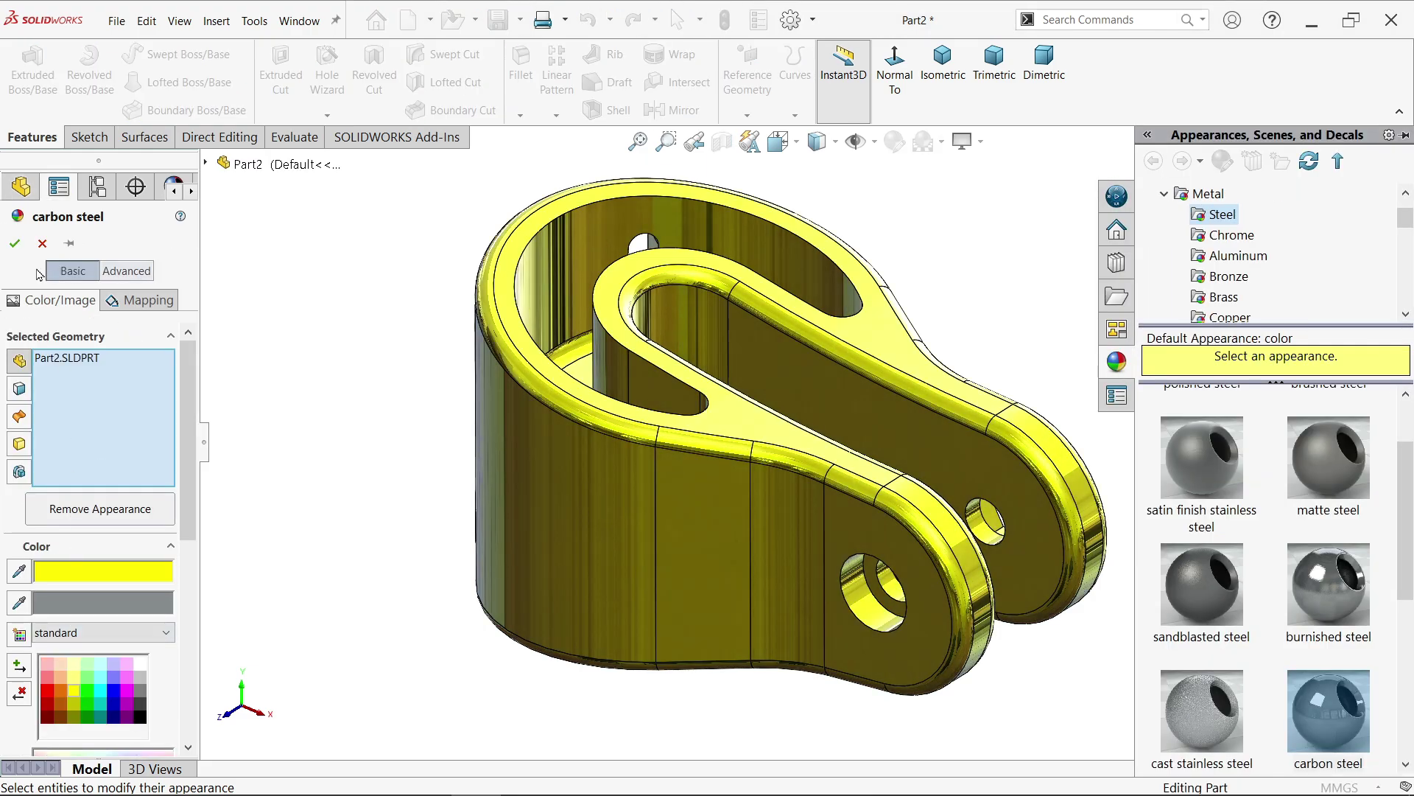
left_click(15, 246)
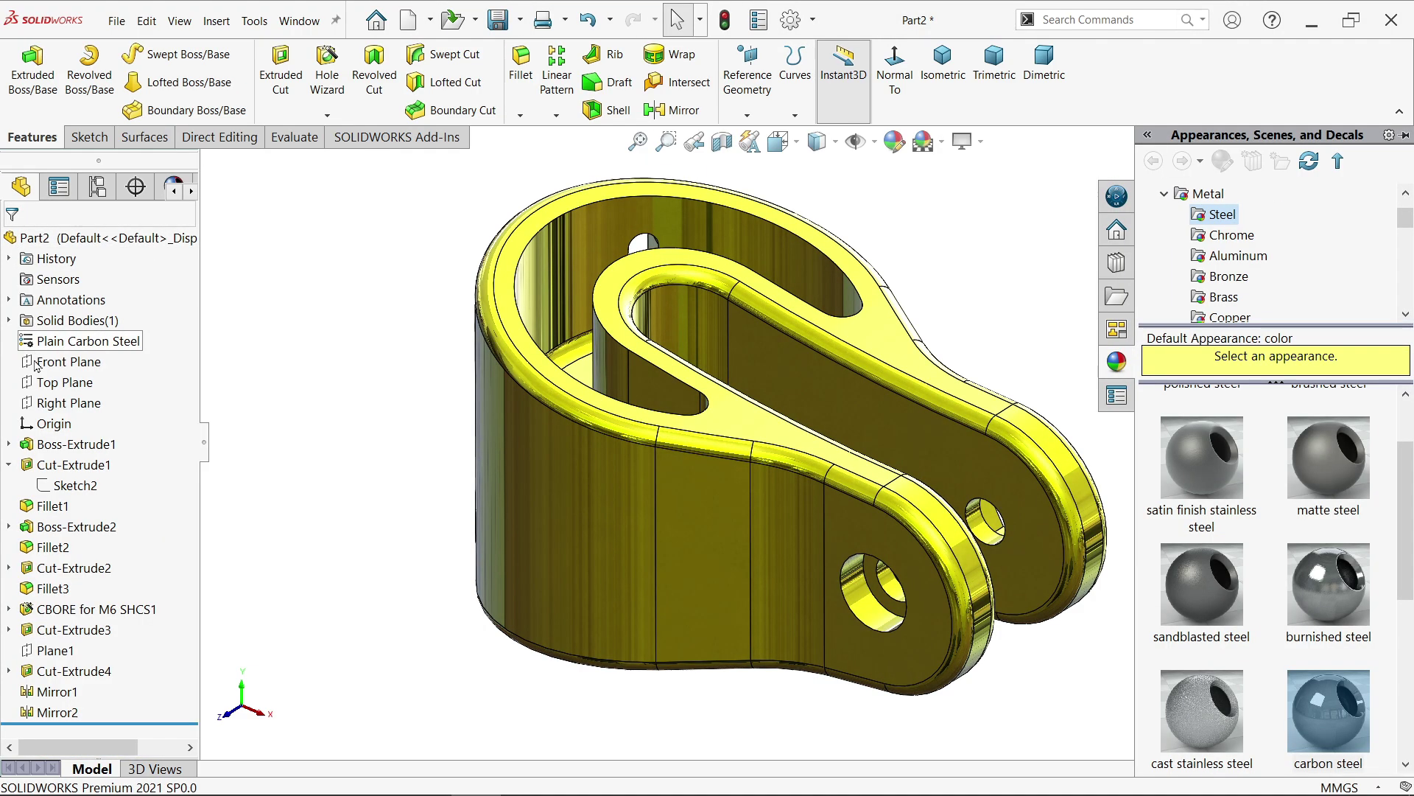
Step: Give Fillet2 and Fillet3 a red appearance
left_click(58, 549)
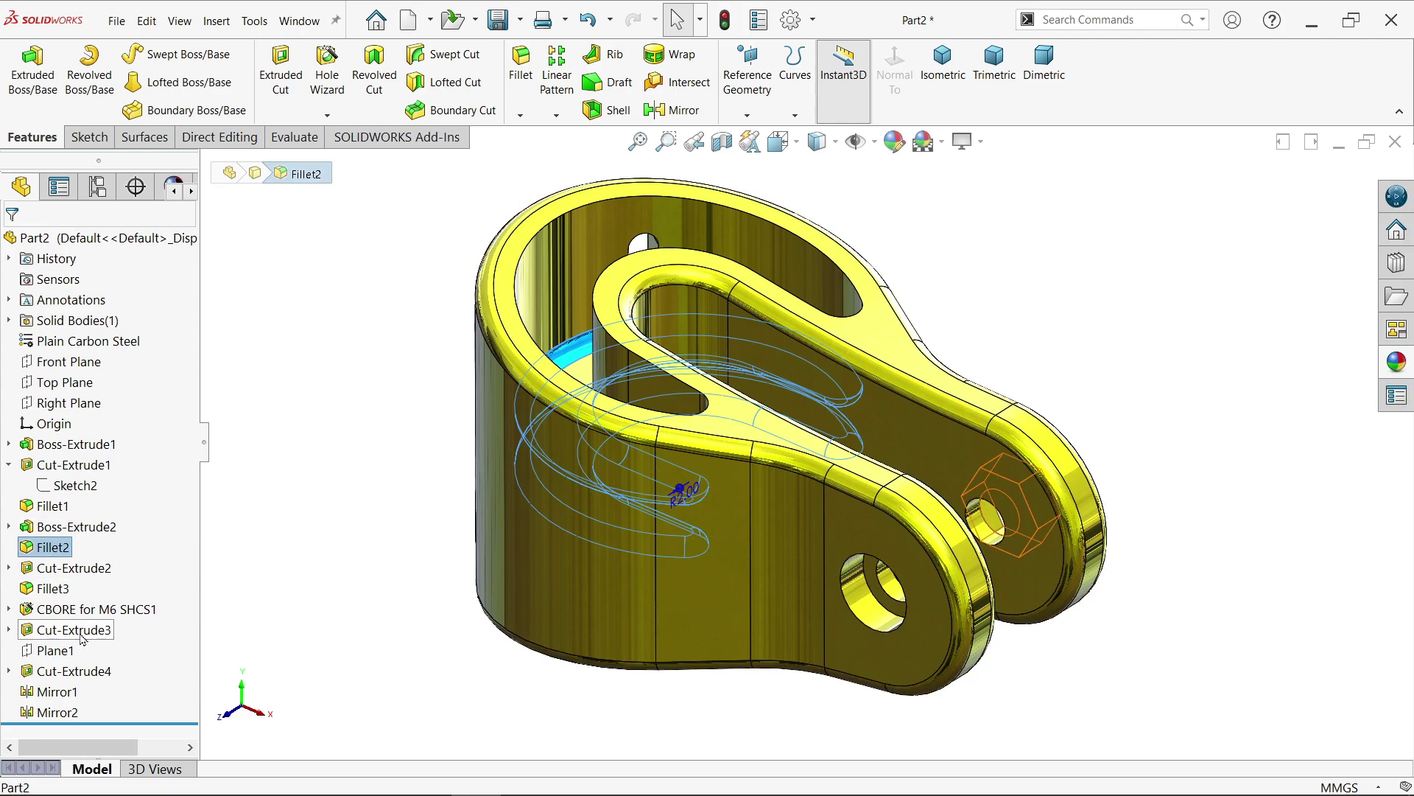
left_click(52, 588, "ctrl")
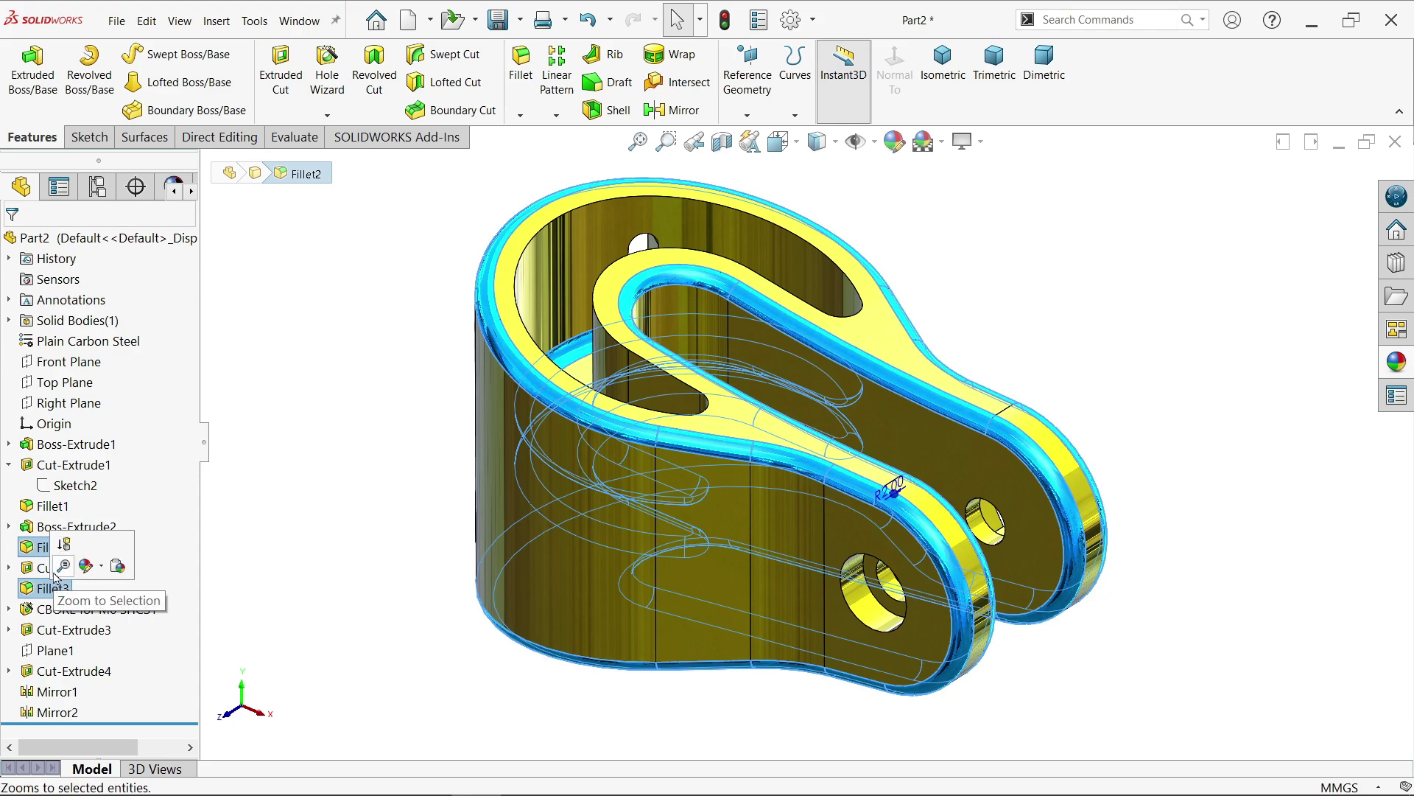
left_click(105, 575)
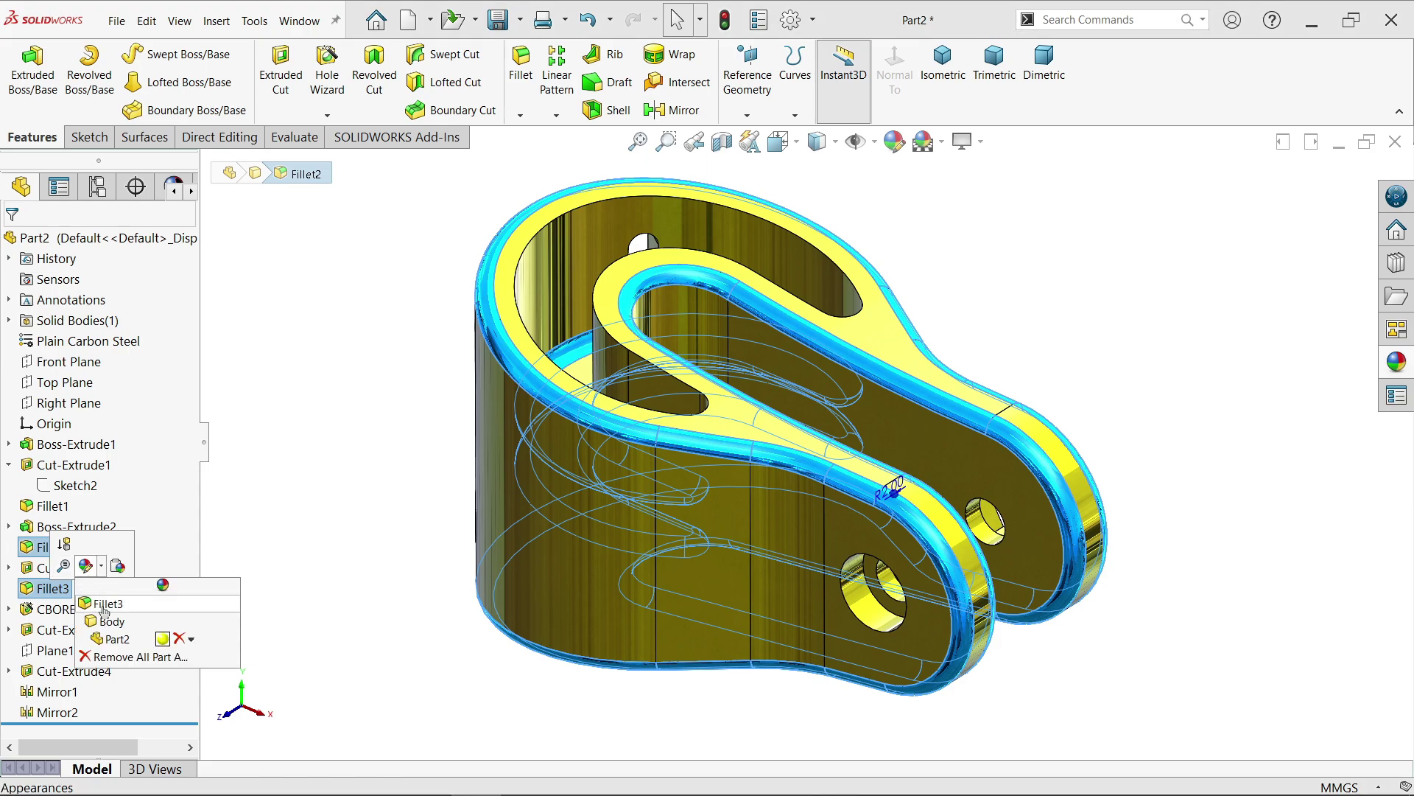
left_click(104, 605)
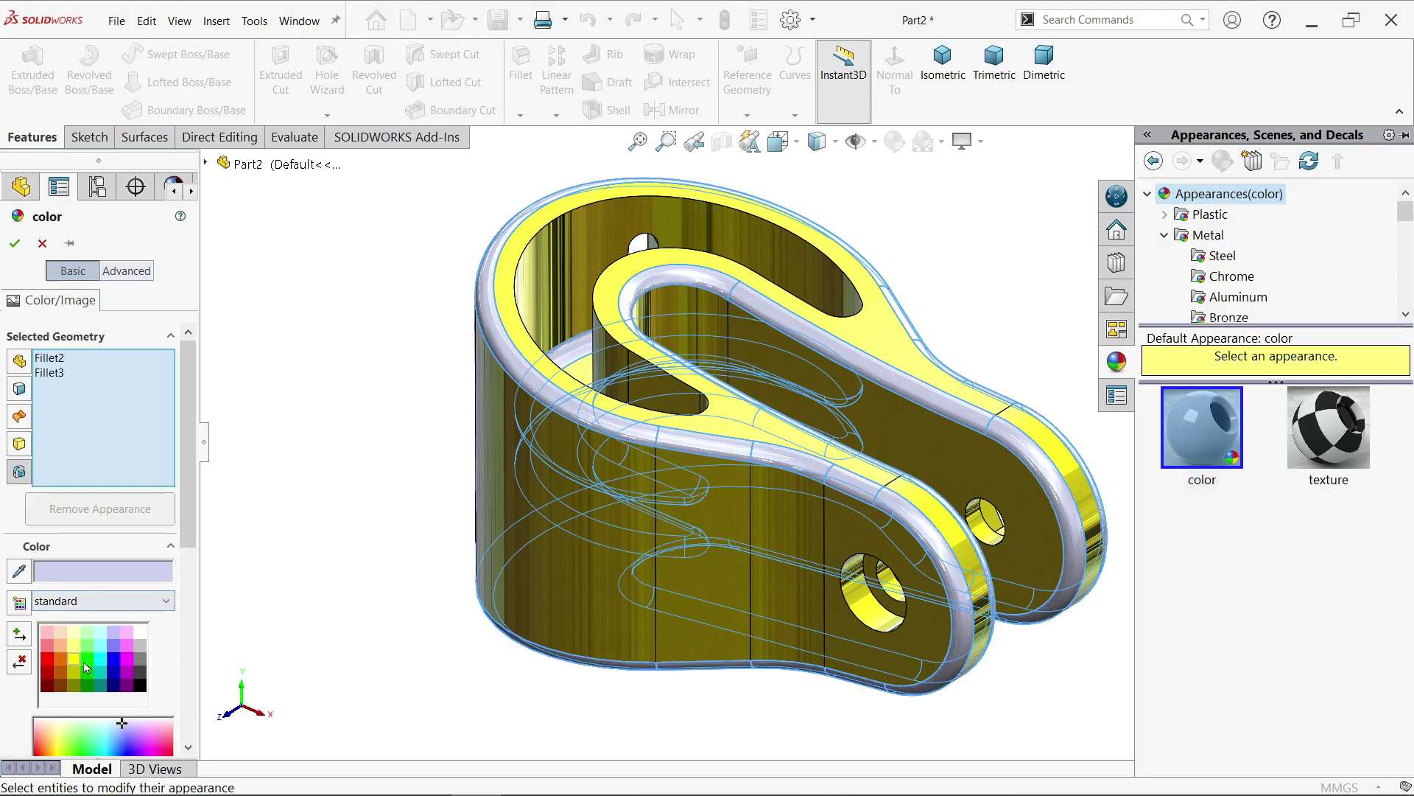
left_click(43, 663)
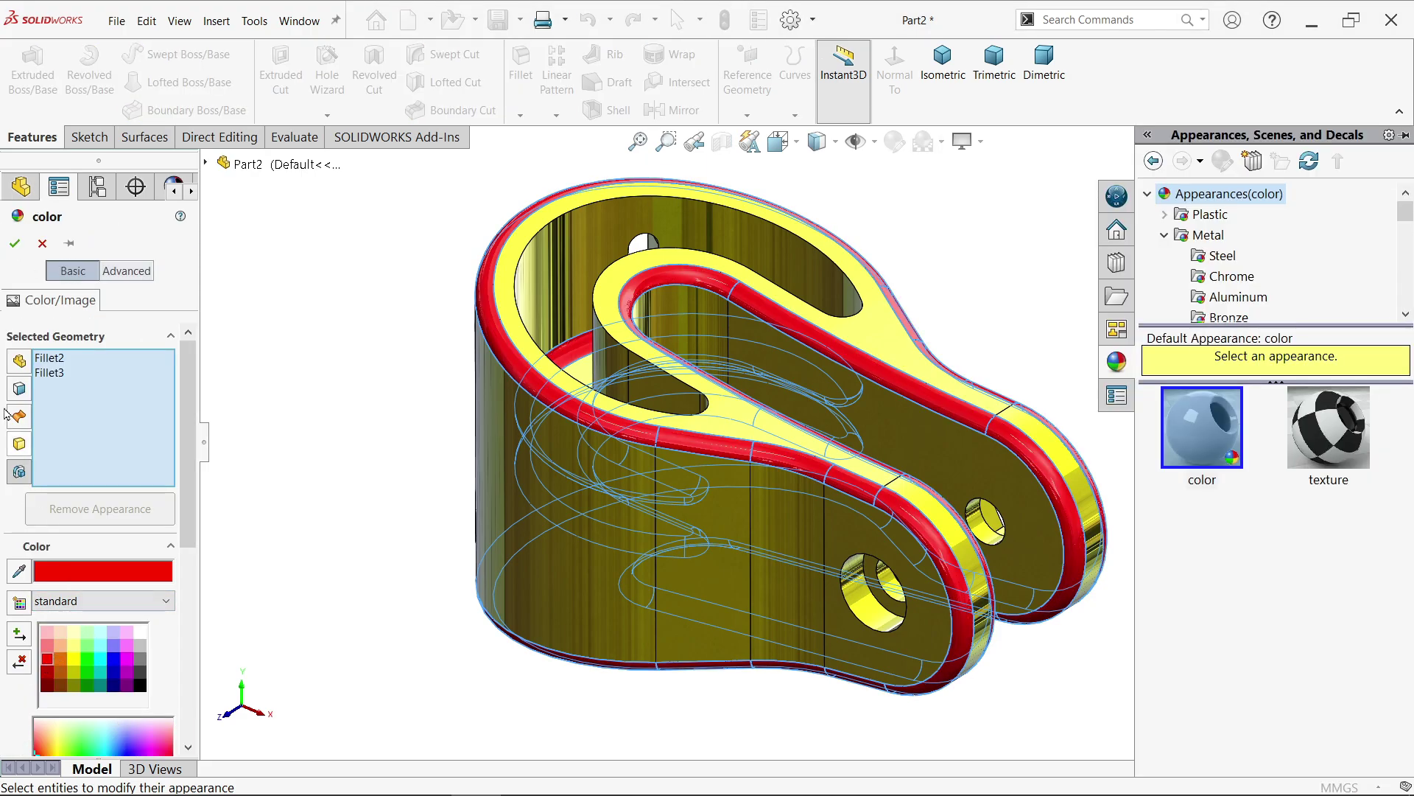
left_click(17, 242)
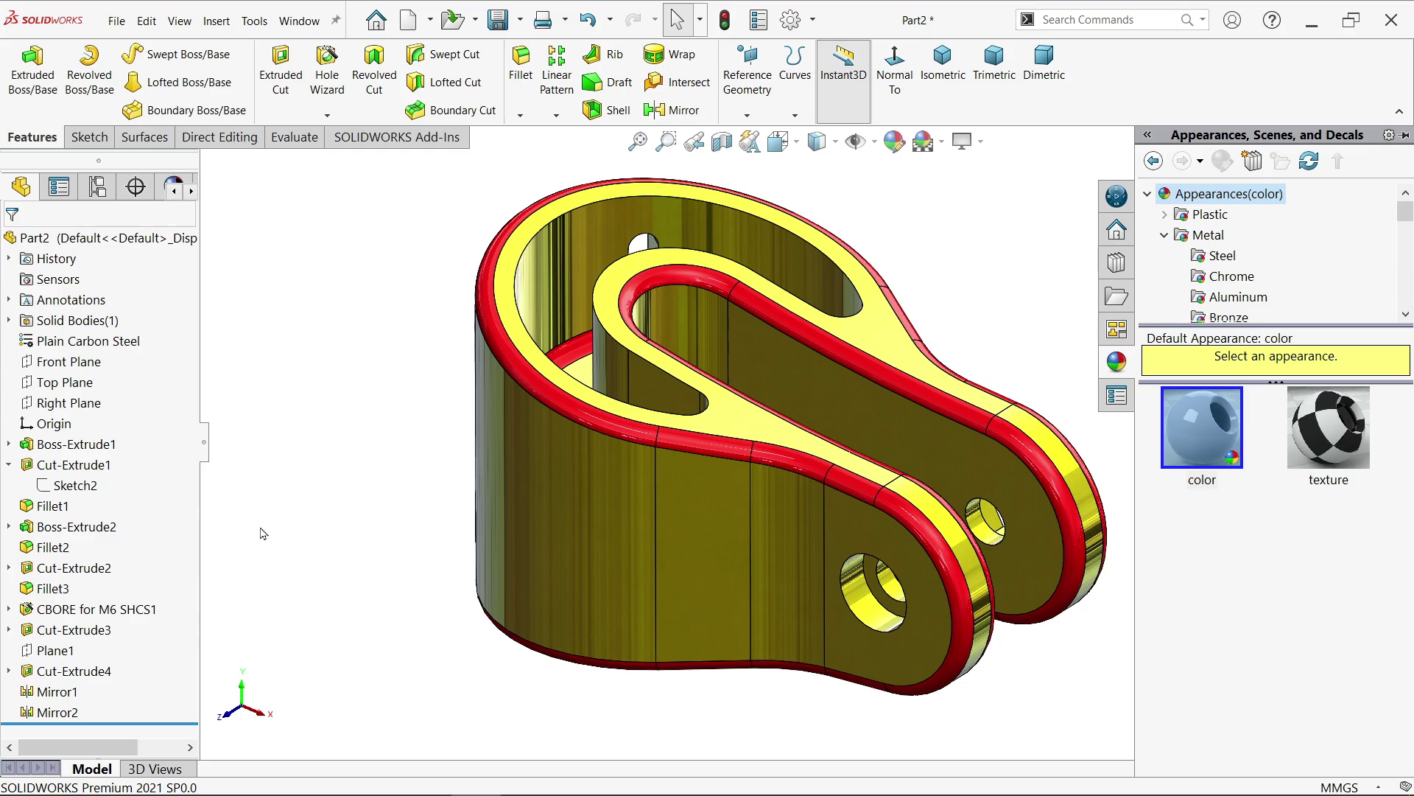
mouse_move(280, 568)
middle_mouse_down()
mouse_move(341, 196)
mouse_move(332, 342)
mouse_move(303, 493)
mouse_move(280, 515)
mouse_move(324, 493)
mouse_move(224, 564)
mouse_move(331, 413)
mouse_move(262, 543)
mouse_move(290, 554)
middle_mouse_up()
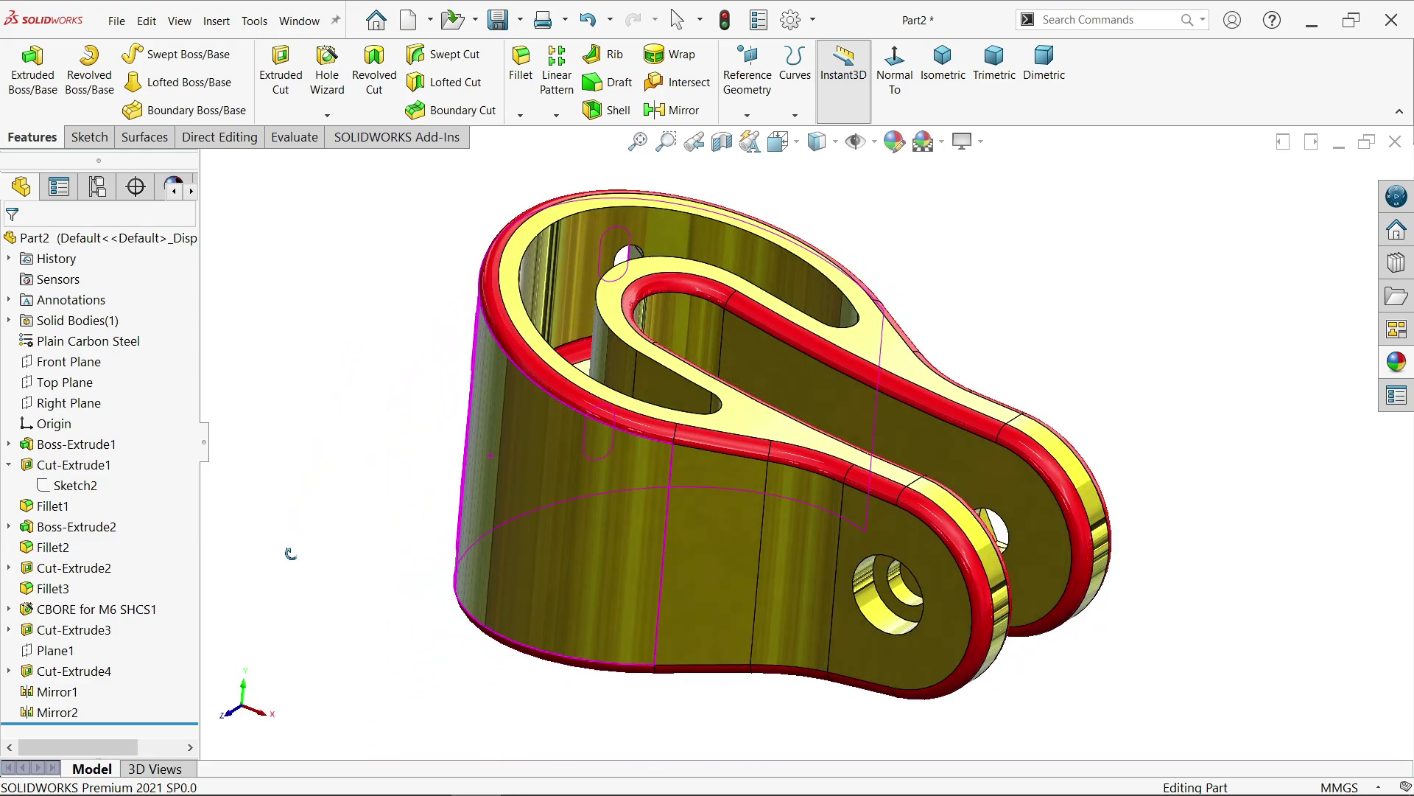
Step: Check mass properties (mass 476.99 g, volume 61152.36 mm³) and close the report
left_click(294, 137)
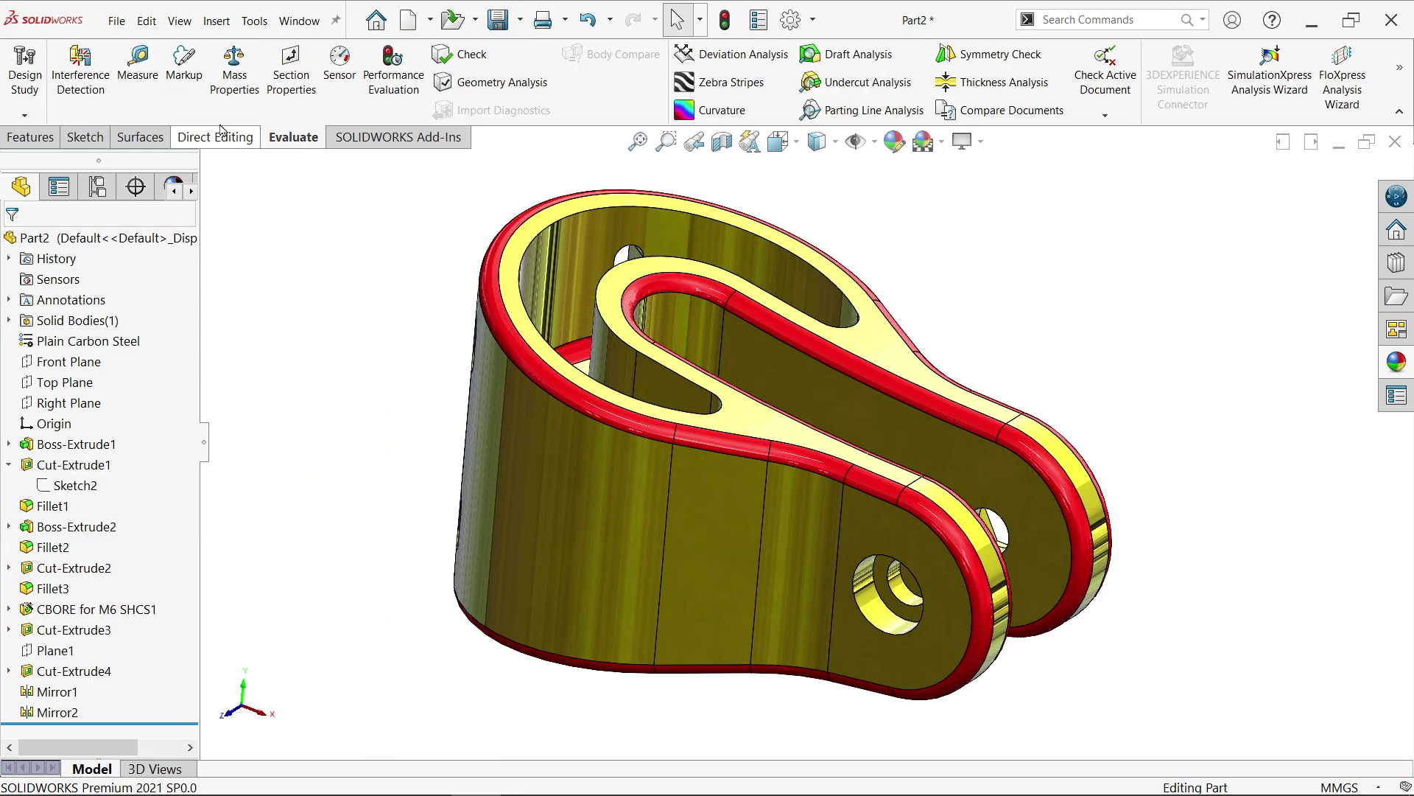
left_click(234, 72)
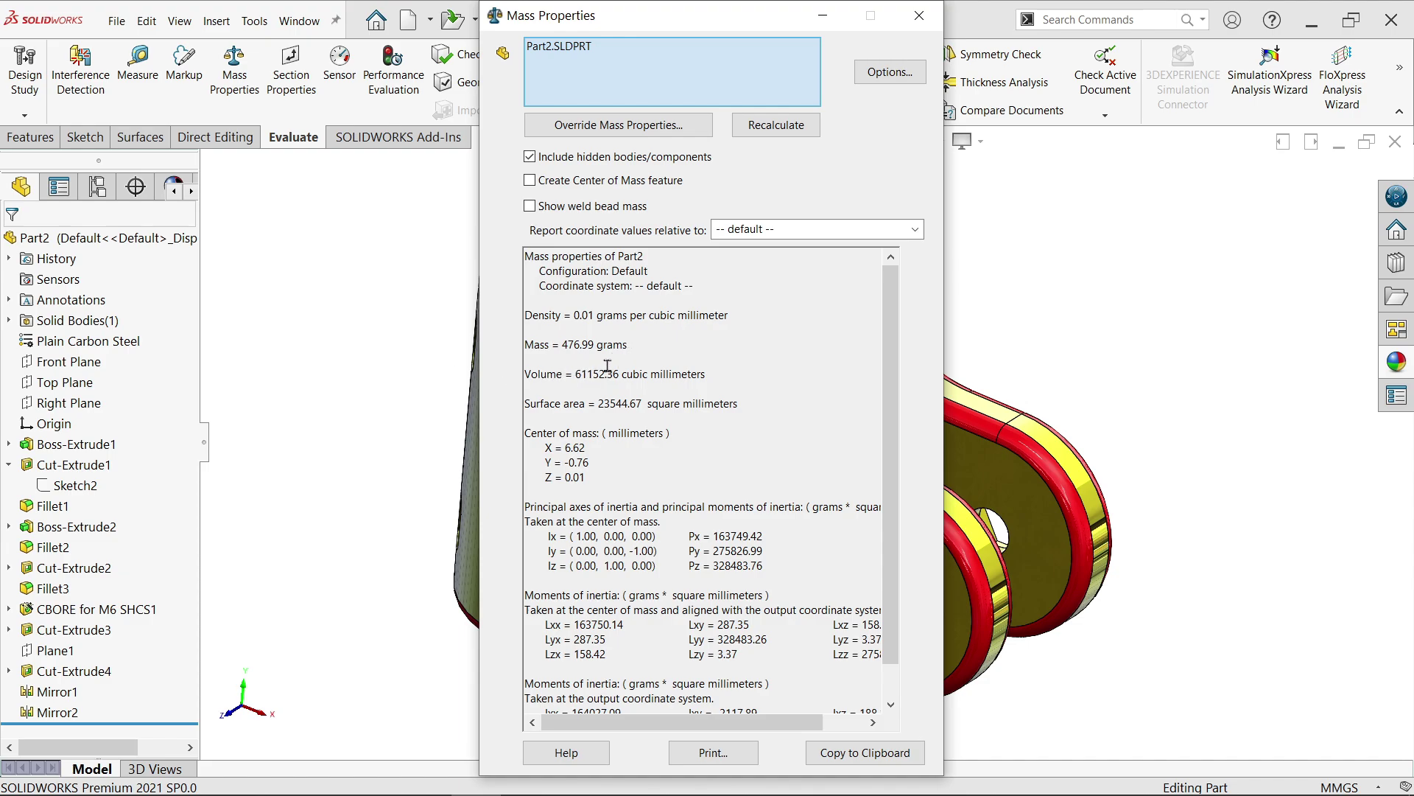
left_click_drag(630, 349, 556, 336)
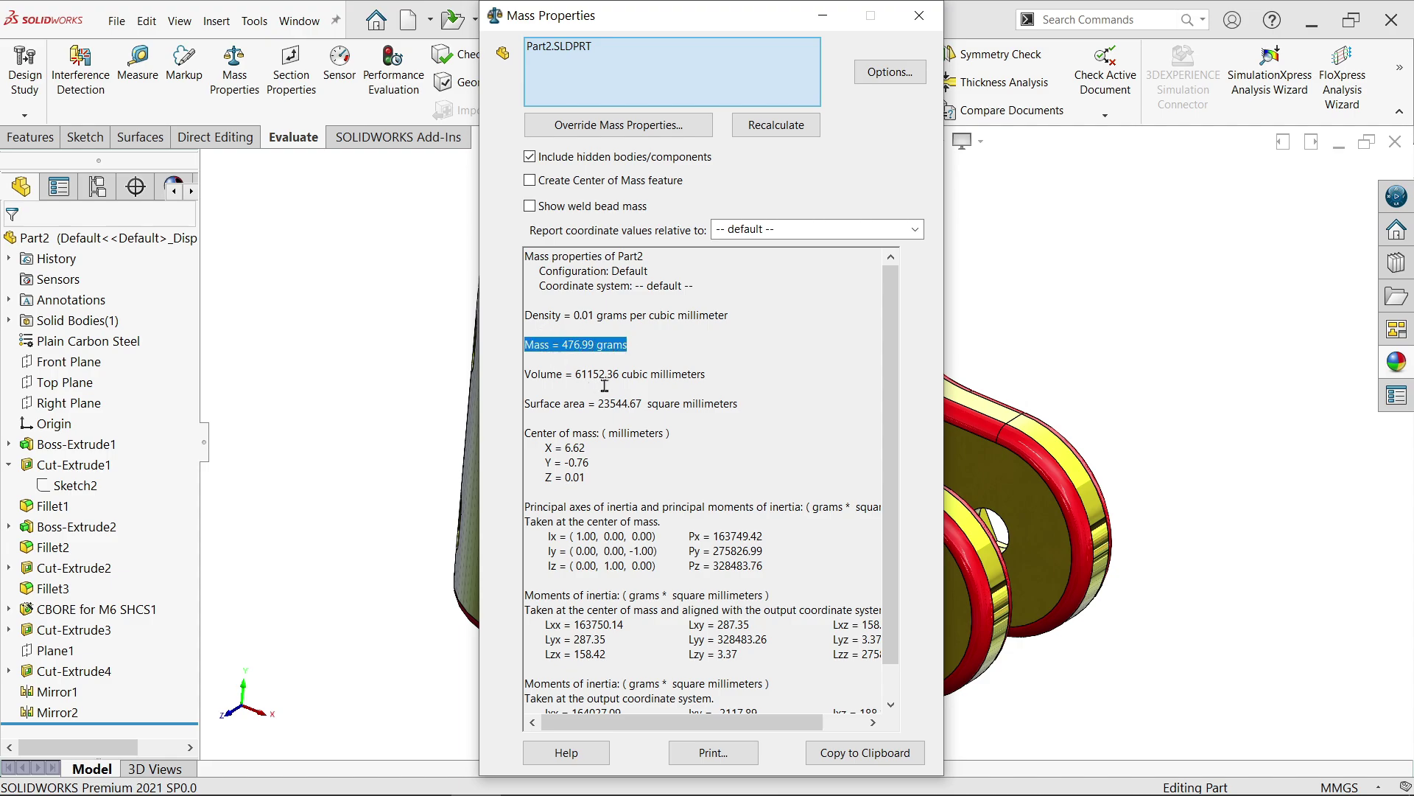
left_click_drag(619, 375, 583, 372)
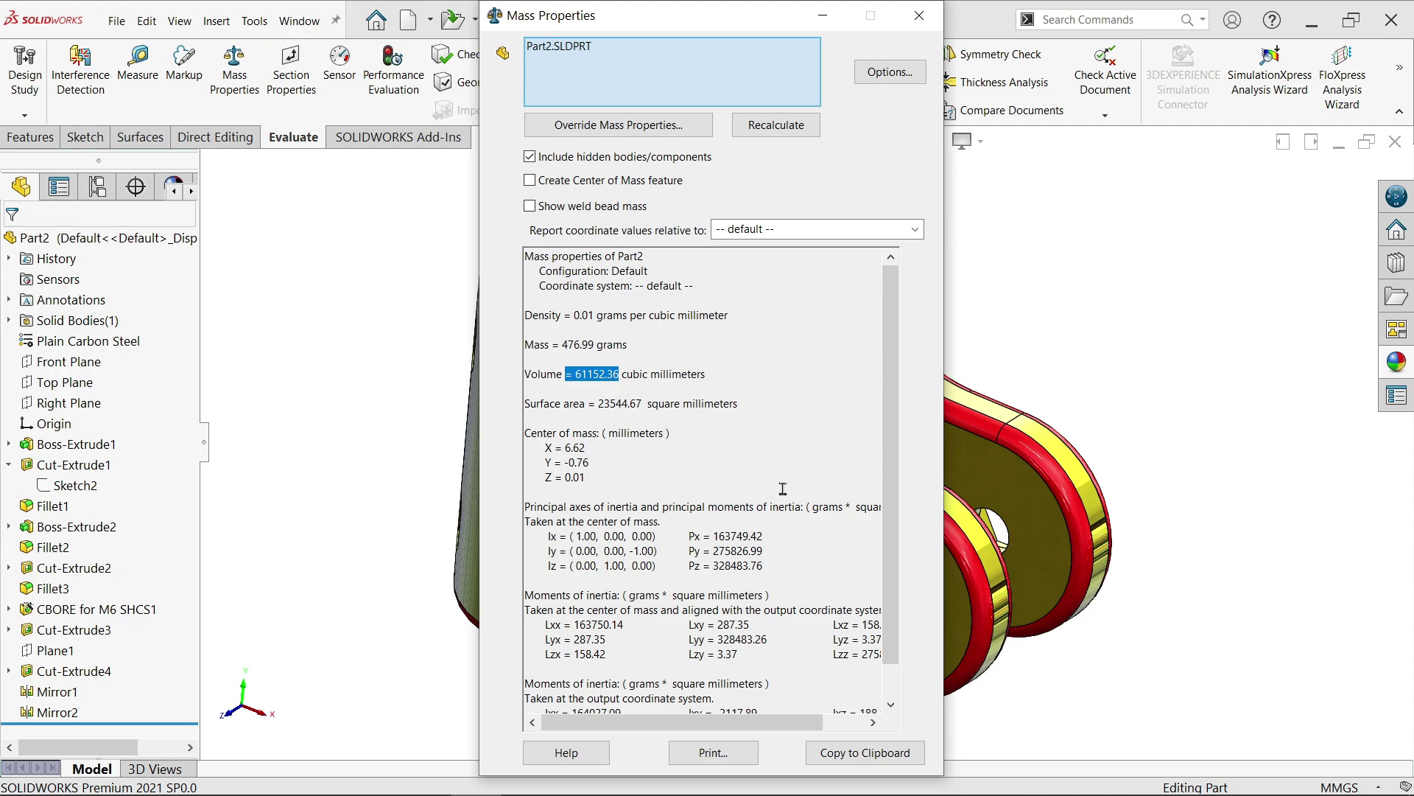
left_click(925, 17)
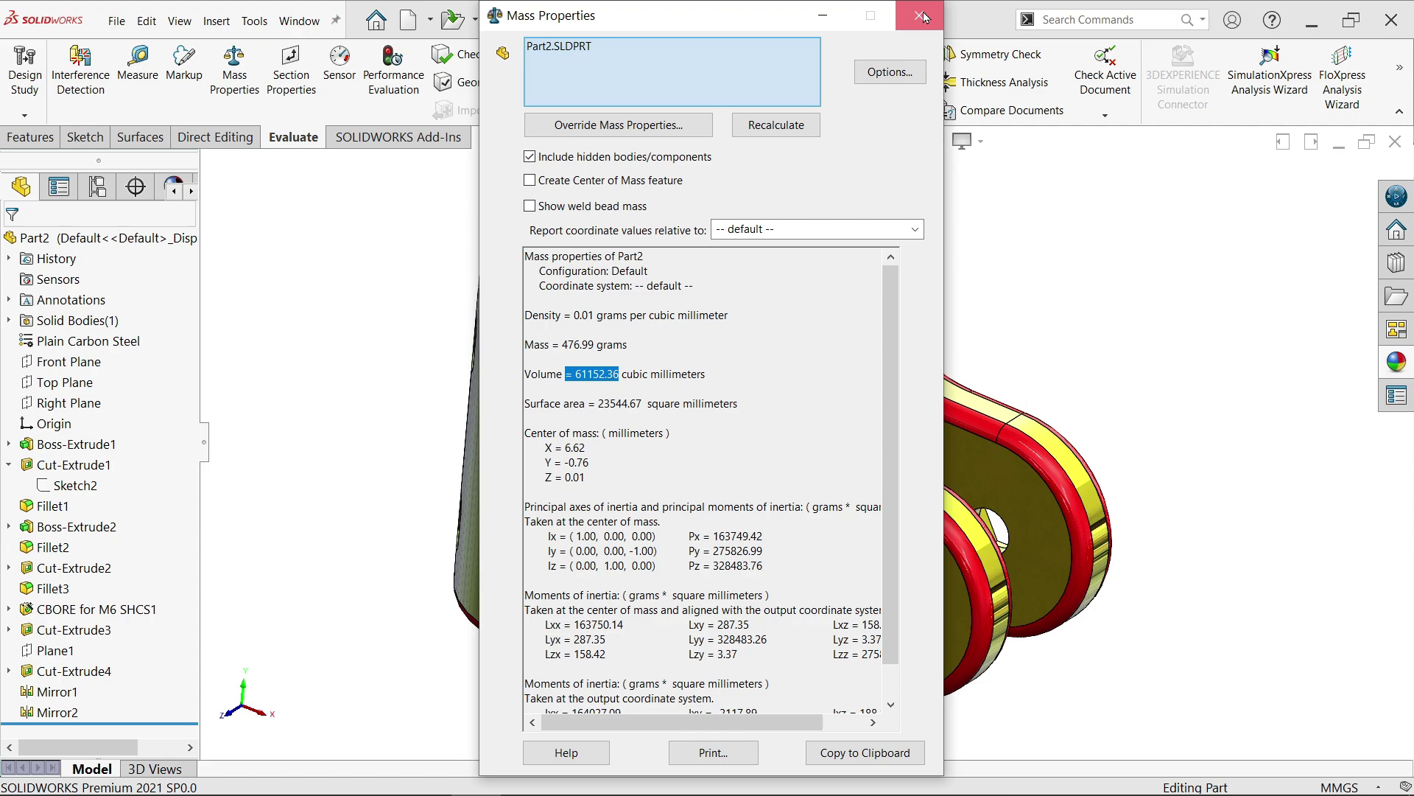
left_click(926, 17)
mouse_move(886, 287)
middle_mouse_down()
mouse_move(869, 259)
mouse_move(882, 298)
middle_mouse_up()
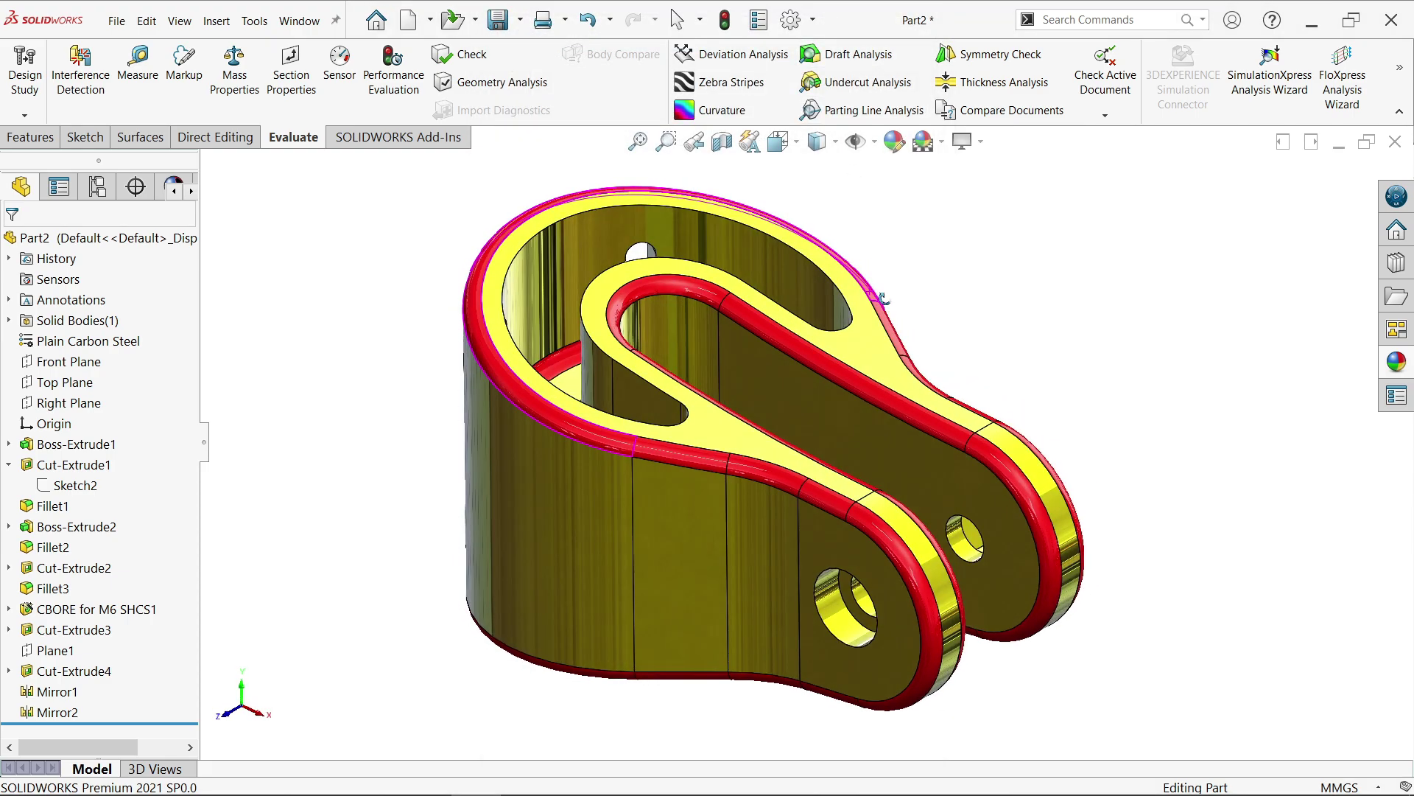
key("Escape")
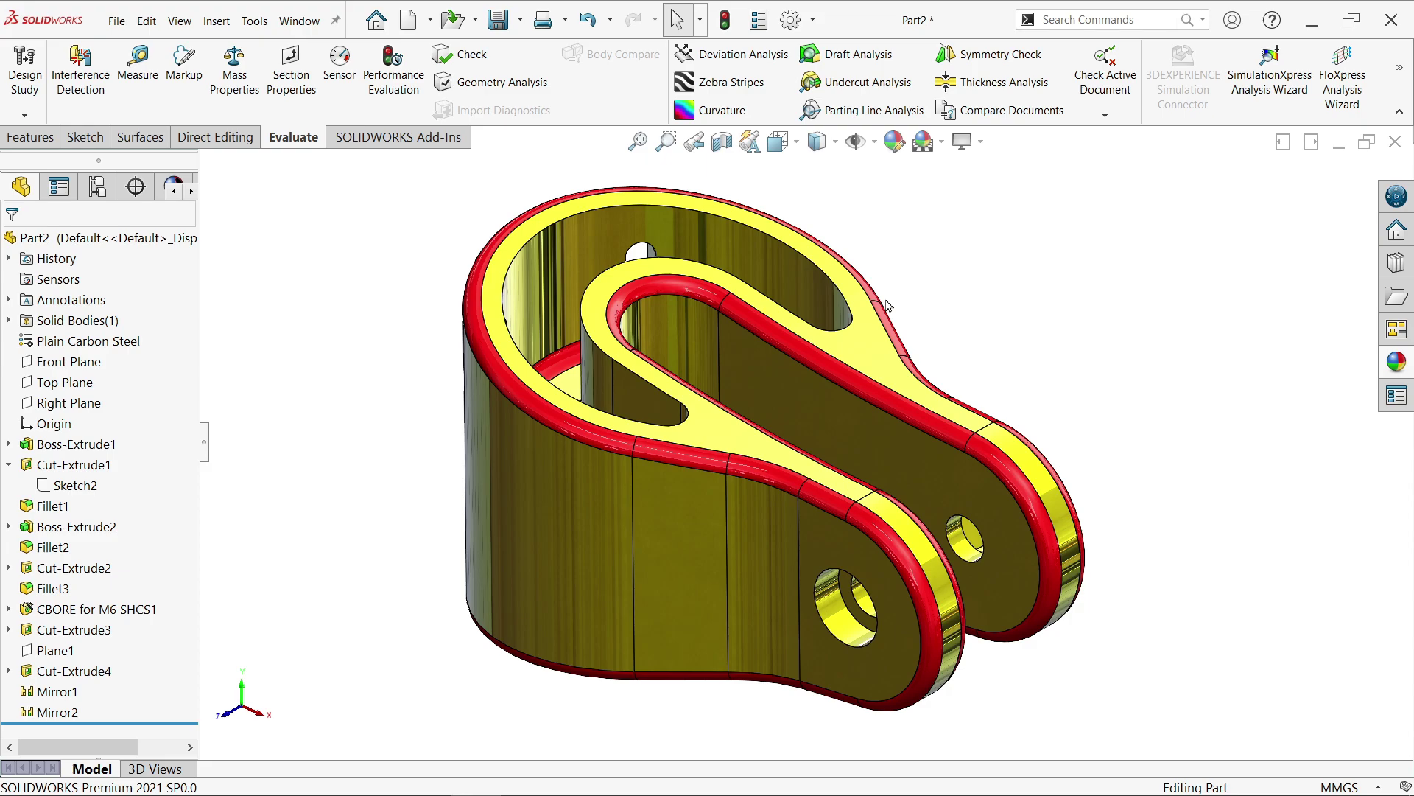